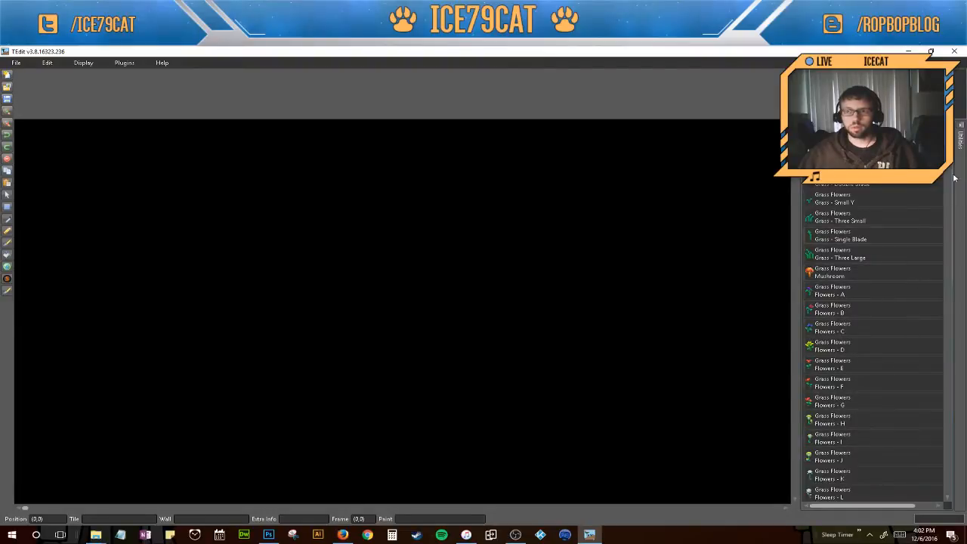
Look through the sprite list from the grass flowers past the torches and trees to the open doors
scroll(950, 171, "down", 15)
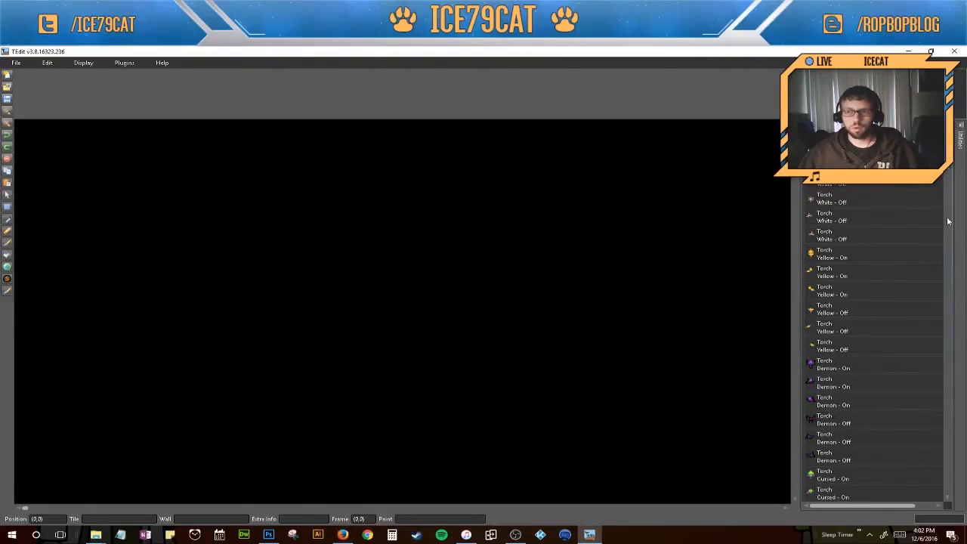
scroll(950, 287, "down", 15)
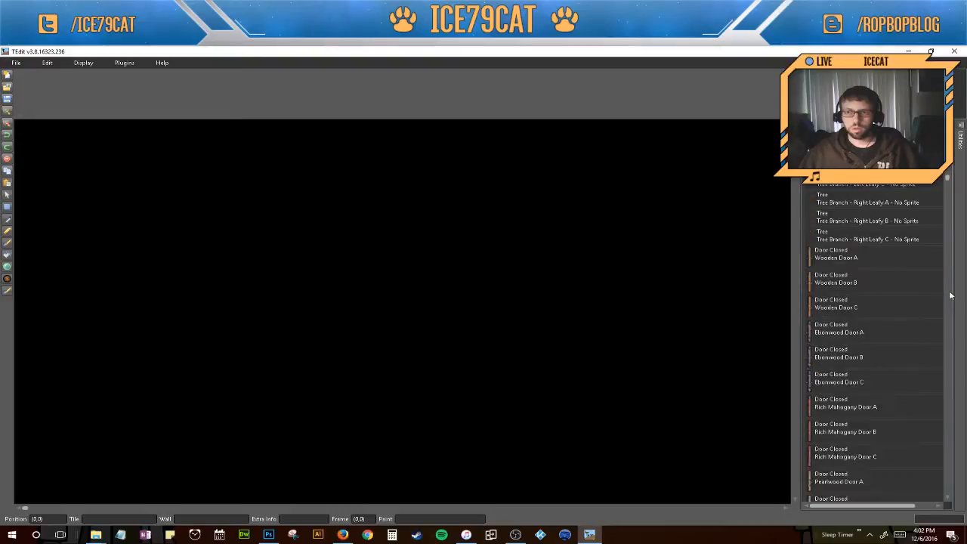
scroll(951, 298, "down", 12)
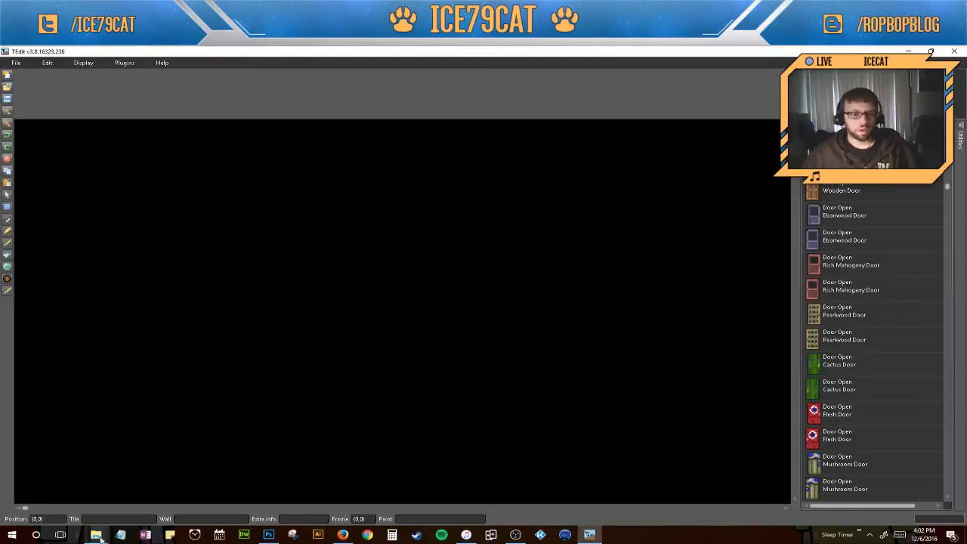
Switch to File Explorer and go to the Terraria Worlds folder inside Documents, my games
mouse_move(96, 535)
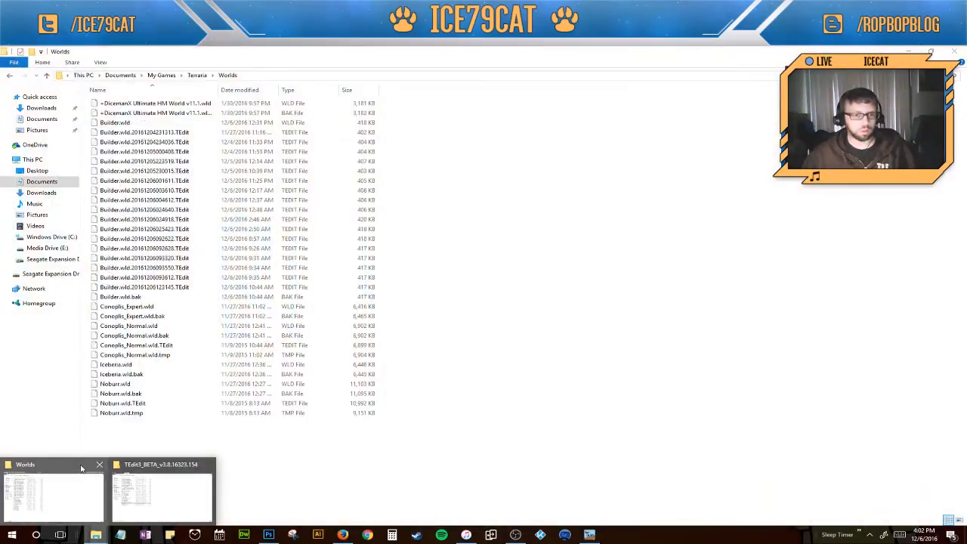
left_click(79, 467)
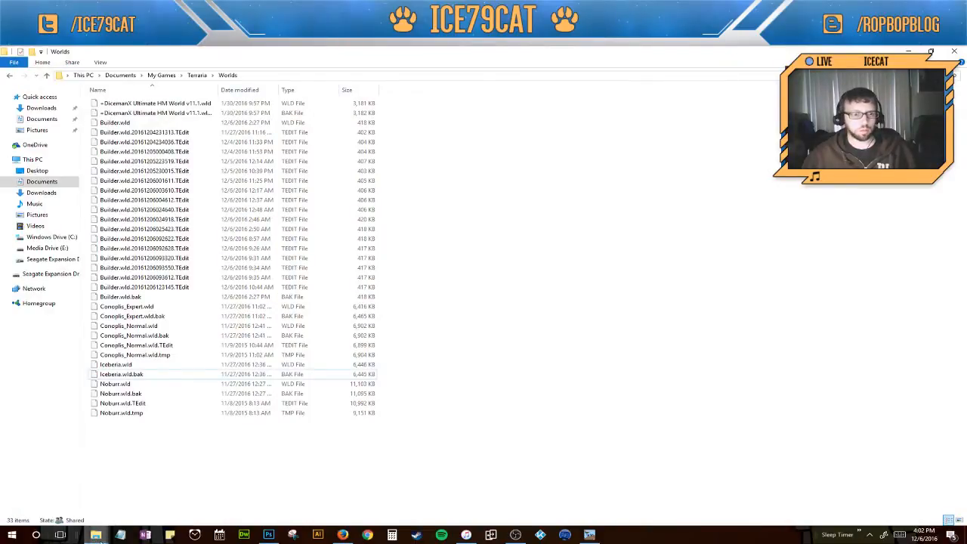
mouse_move(96, 534)
left_click(144, 469)
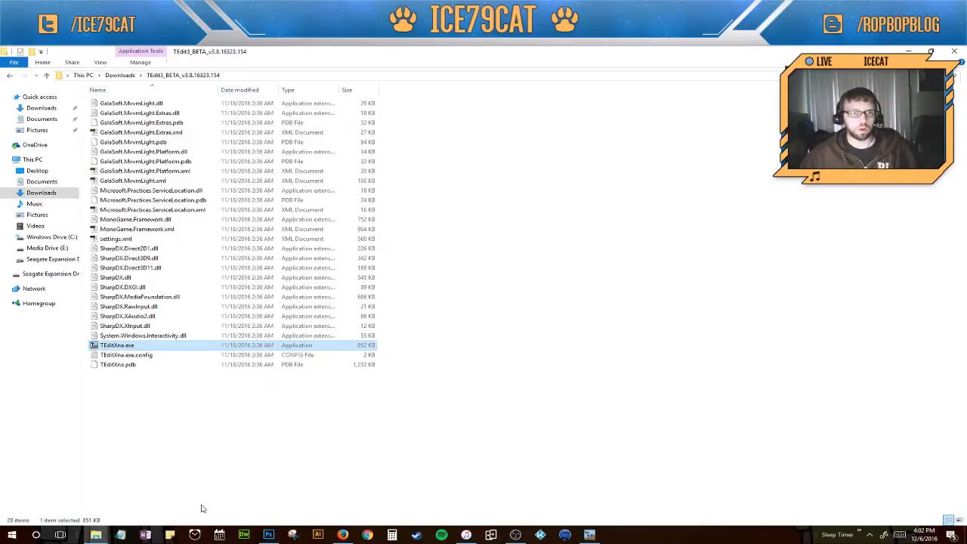
left_click(30, 183)
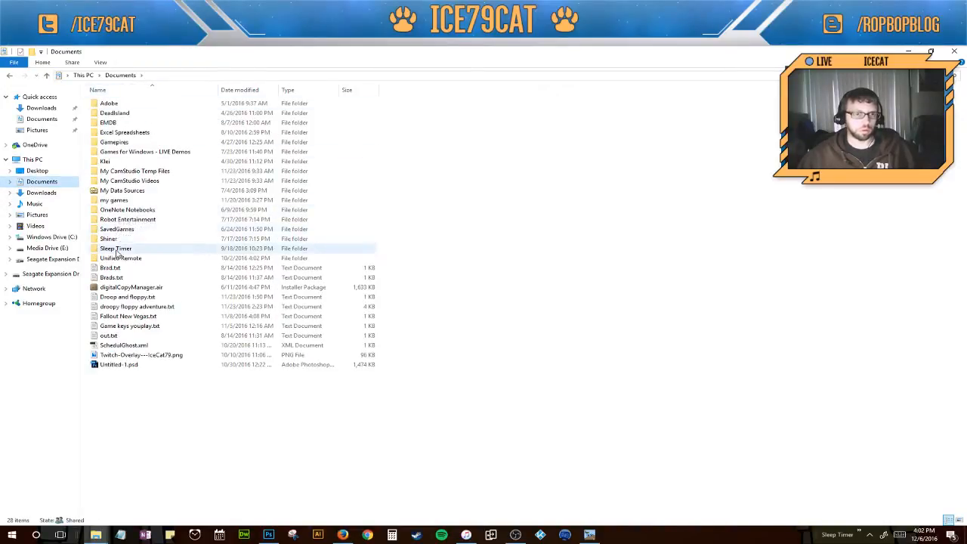
double_click(115, 201)
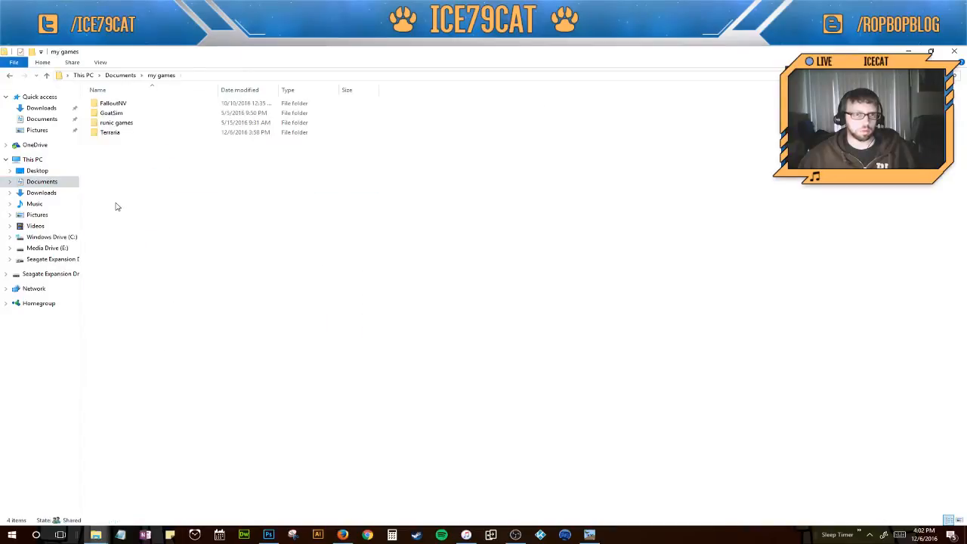
double_click(110, 134)
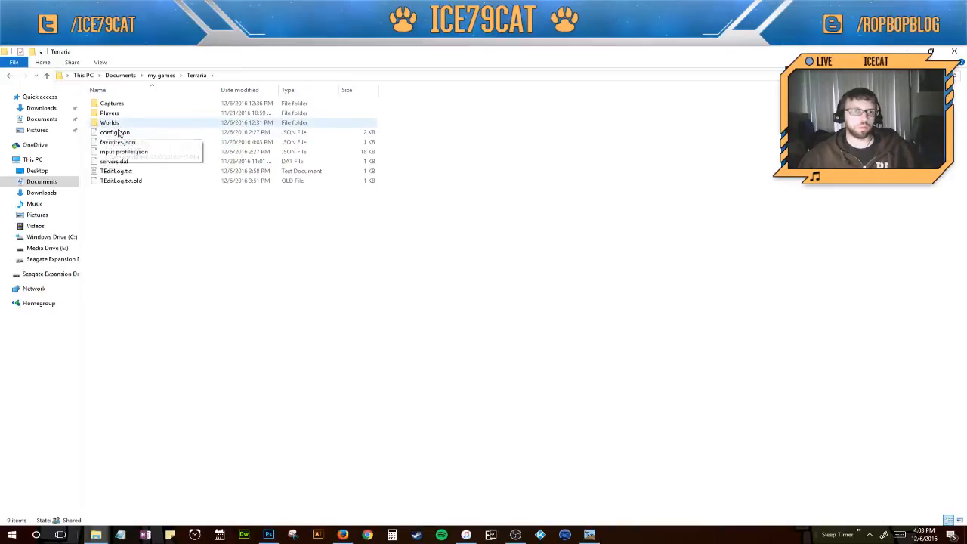
double_click(106, 123)
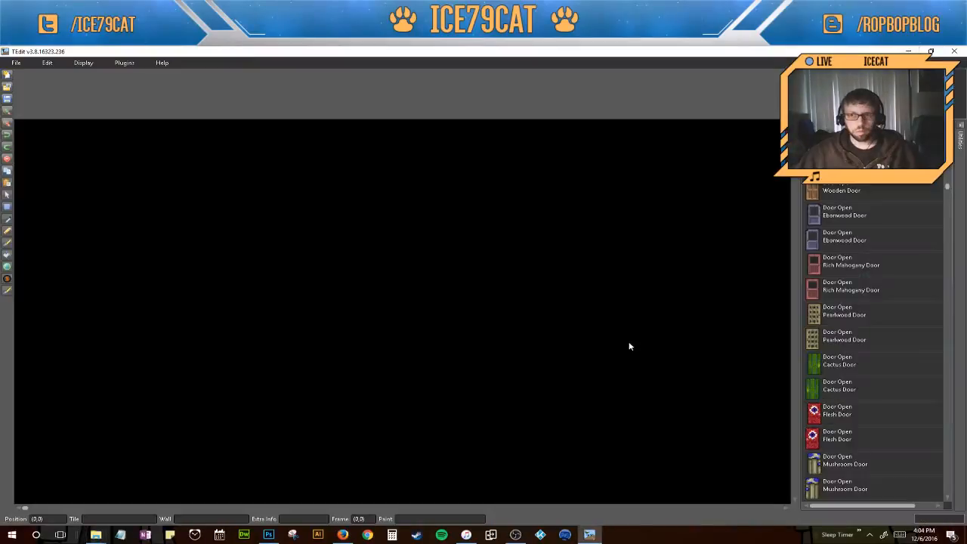
Switch back to TEdit and load the Builder.wld world file
left_click(16, 63)
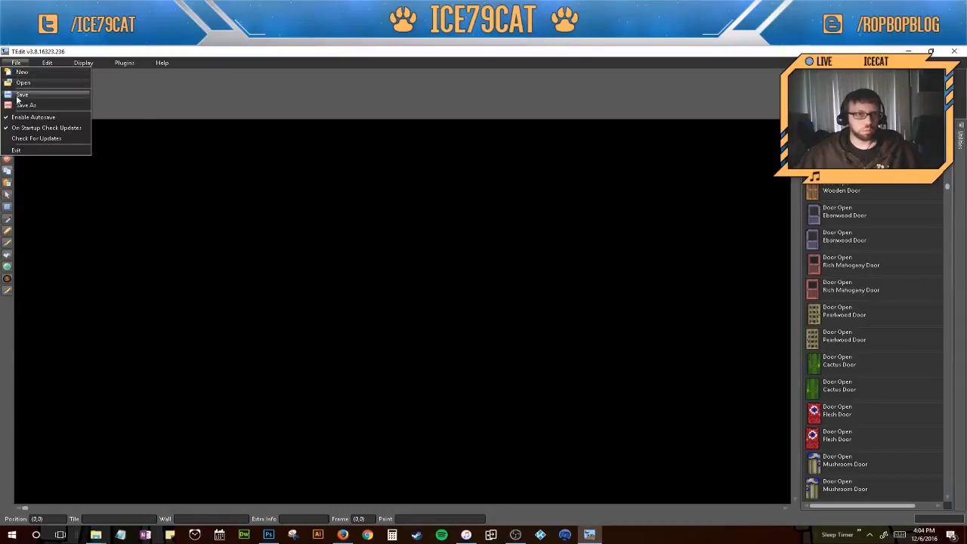
left_click(24, 83)
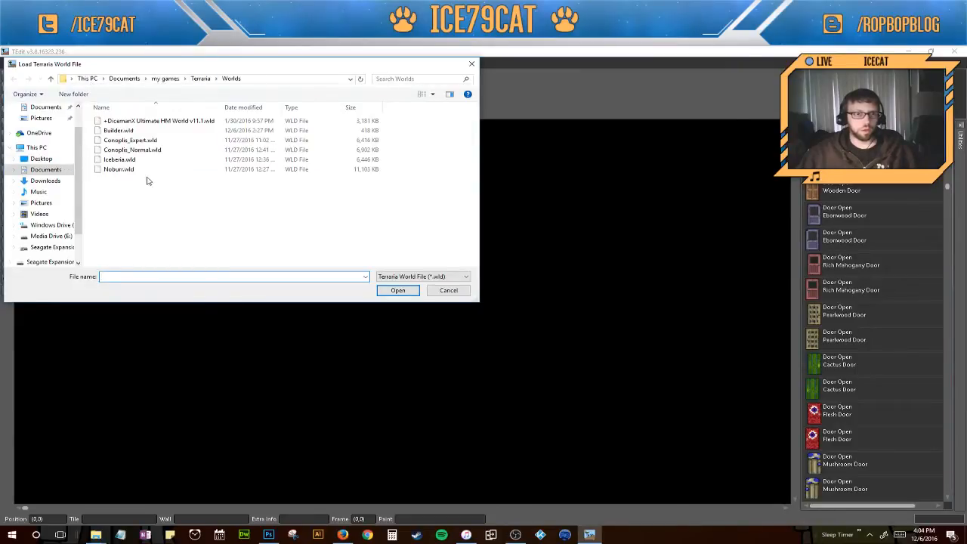
left_click(113, 131)
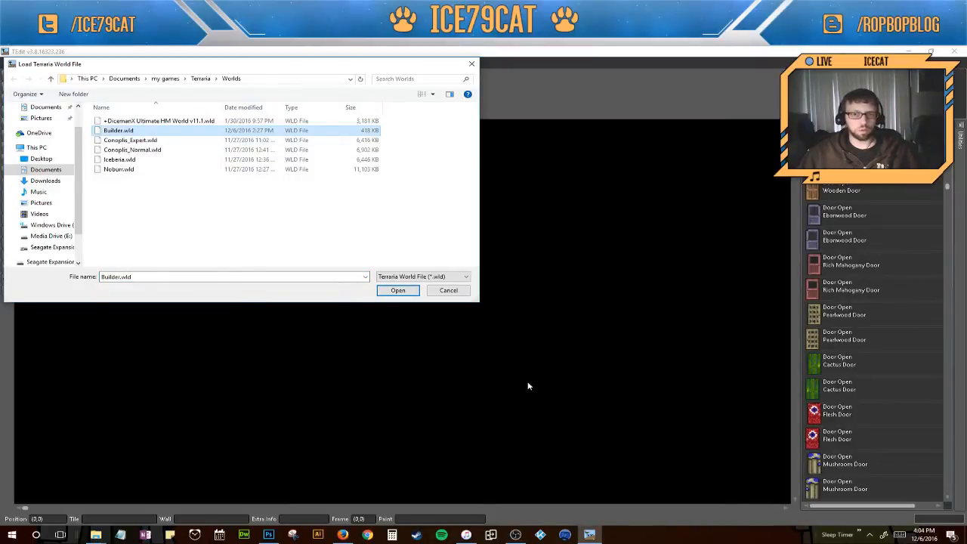
left_click(398, 291)
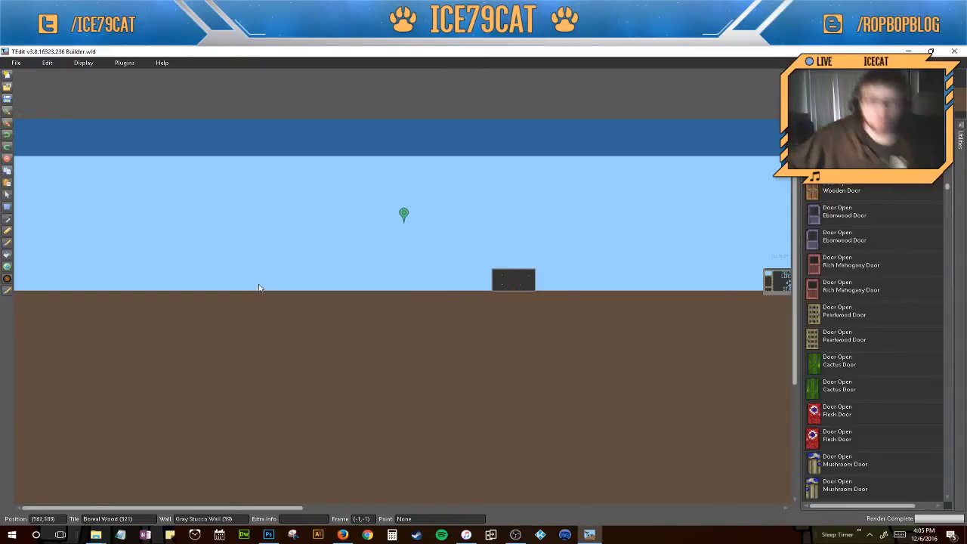
Look over the loaded world and examine the stream-sign rooms up close
left_click_drag(300, 507, 529, 533)
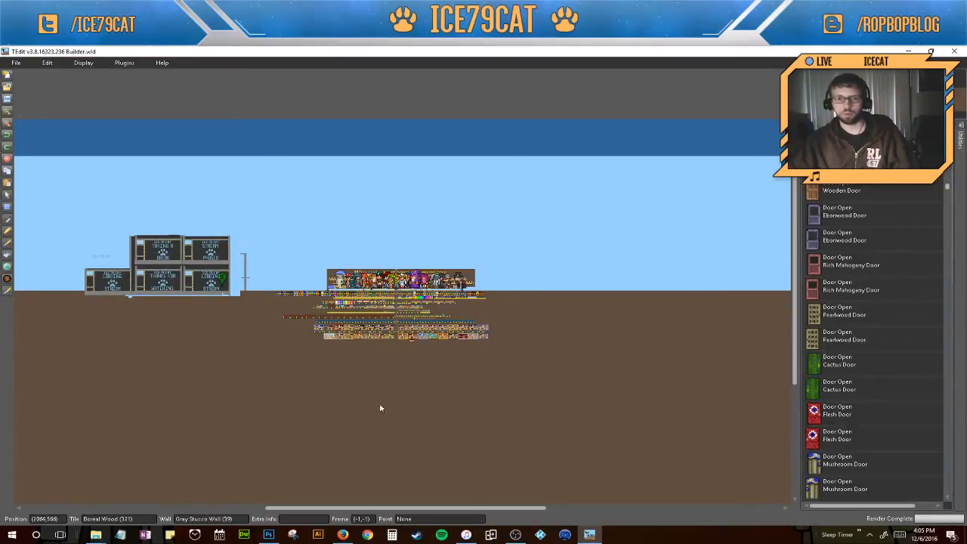
left_click_drag(477, 511, 377, 511)
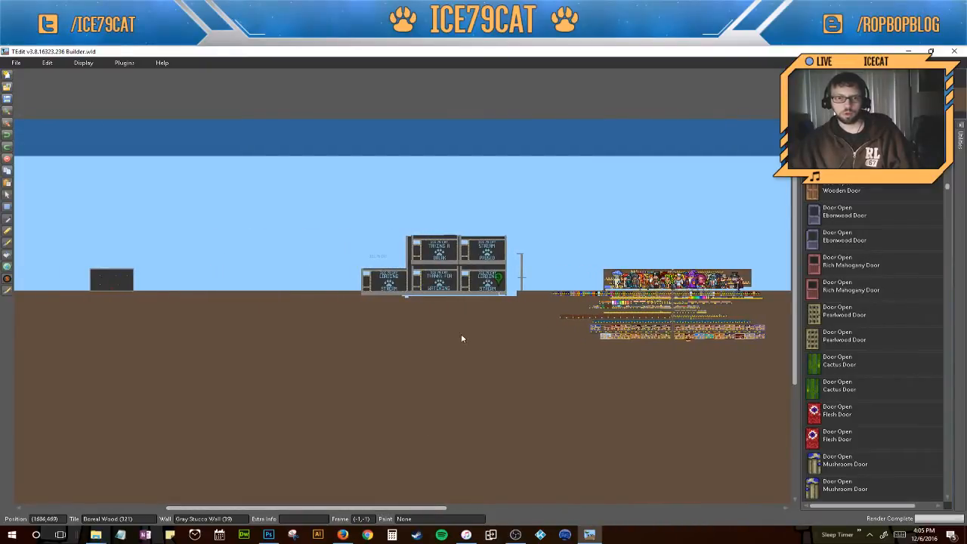
scroll(438, 297, "up", 1)
scroll(438, 297, "up", 3)
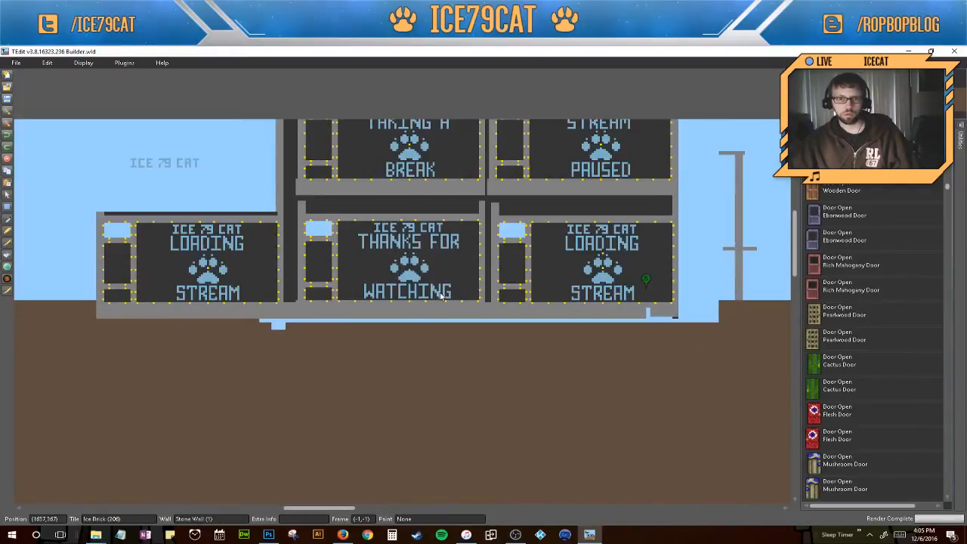
scroll(442, 291, "up", 1)
scroll(442, 291, "down", 1)
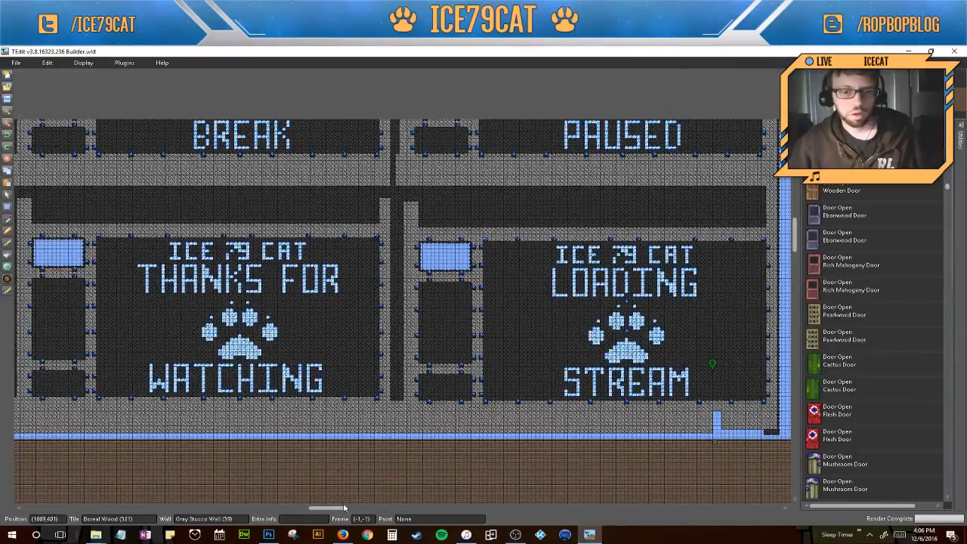
Select a long, thin horizontal strip of empty sky just above the ground and fill it with Dirt Block
left_click_drag(336, 510, 275, 507)
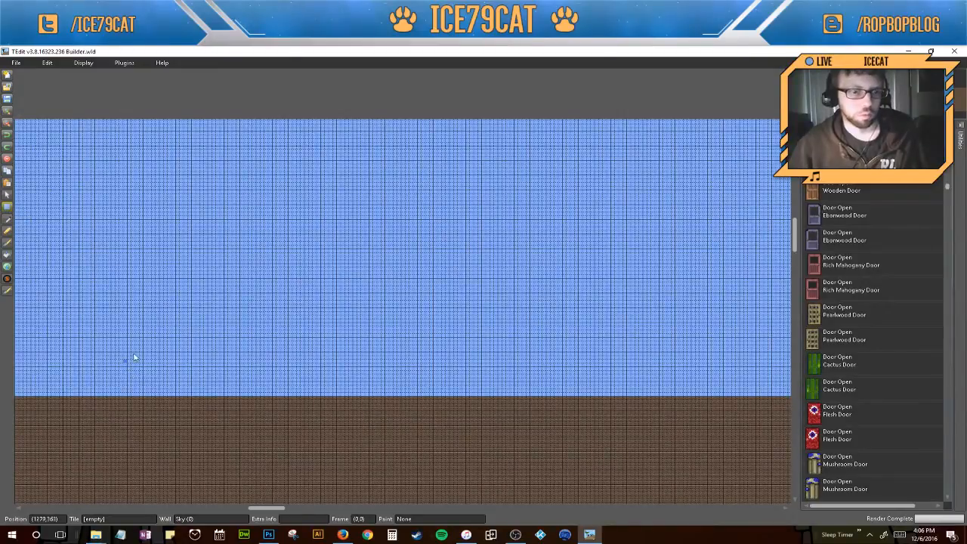
left_click_drag(129, 359, 612, 369)
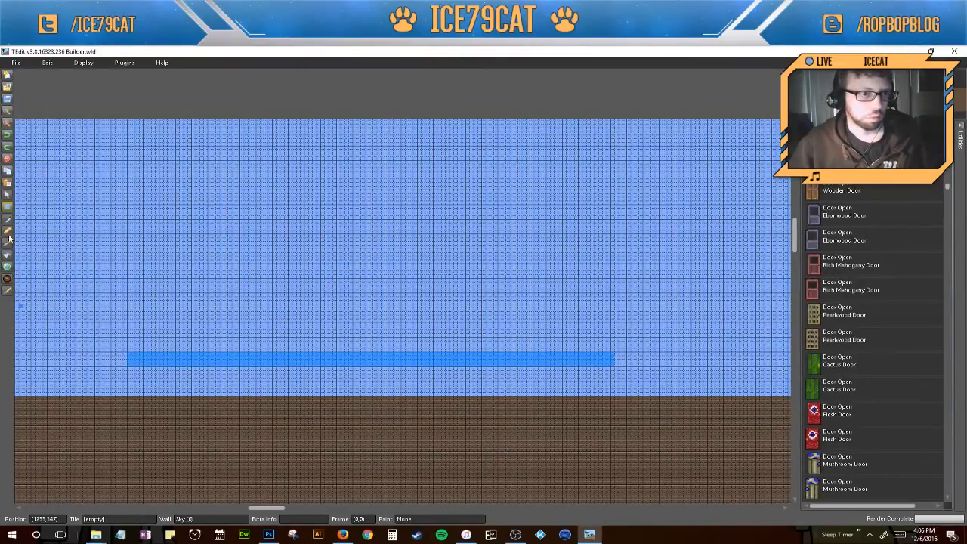
left_click(8, 257)
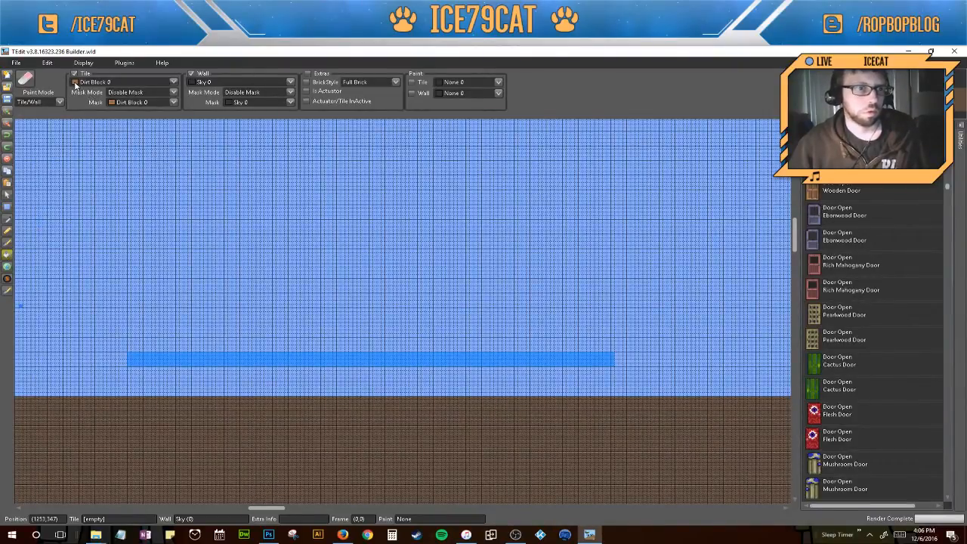
left_click(143, 366)
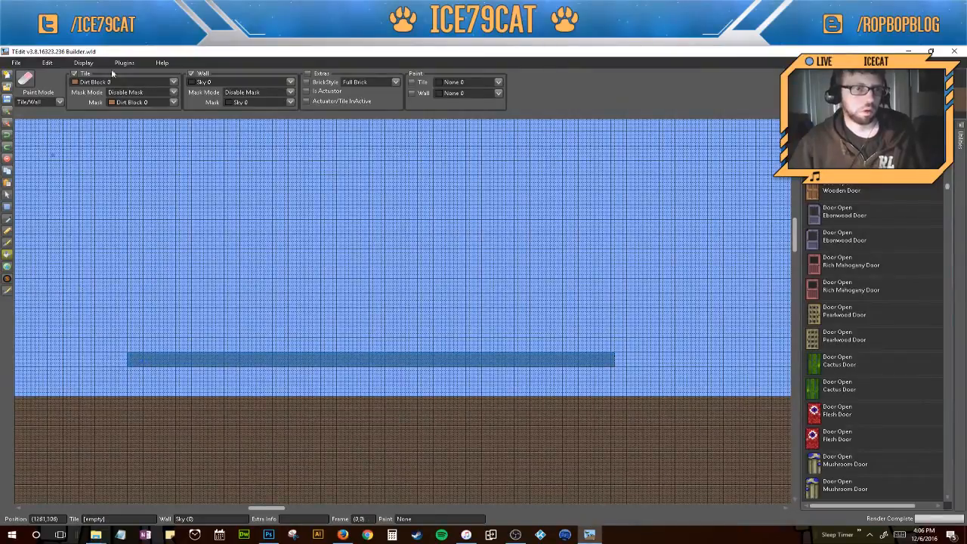
Try to fill the top edge of the dirt strip with Grass Block
left_click(174, 81)
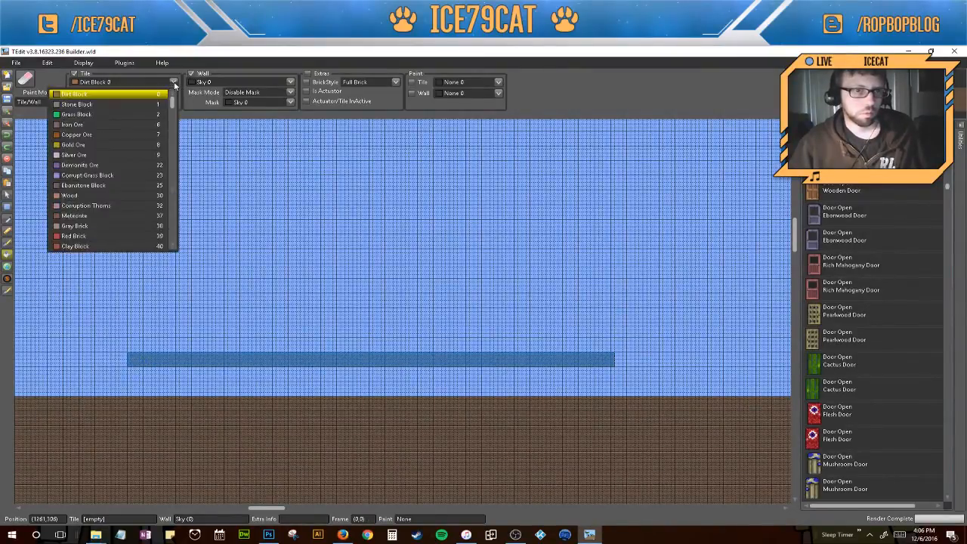
left_click(122, 115)
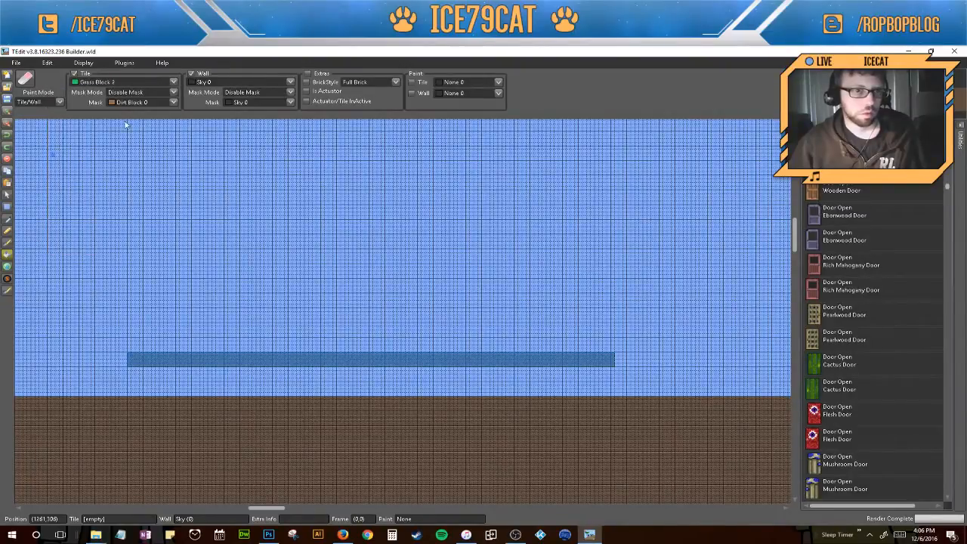
left_click(141, 353)
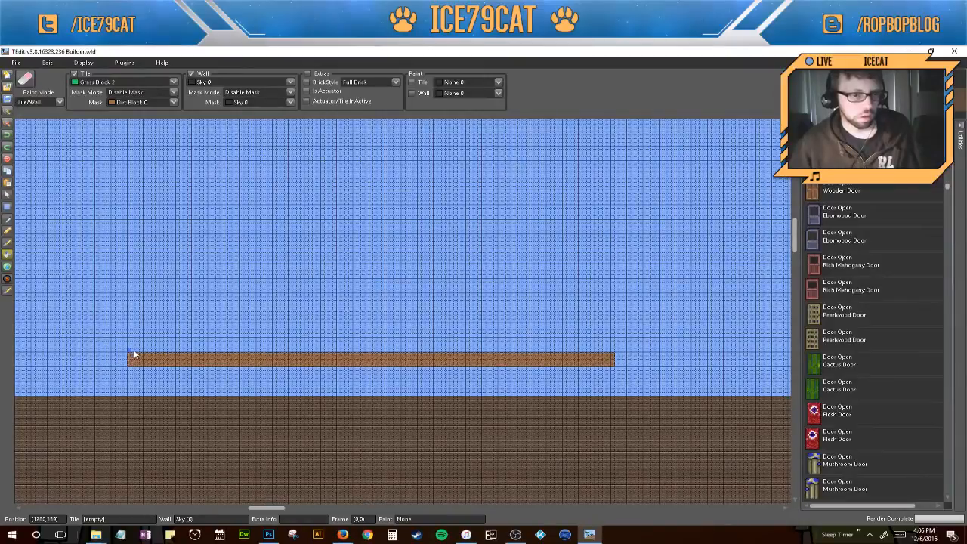
left_click(136, 354)
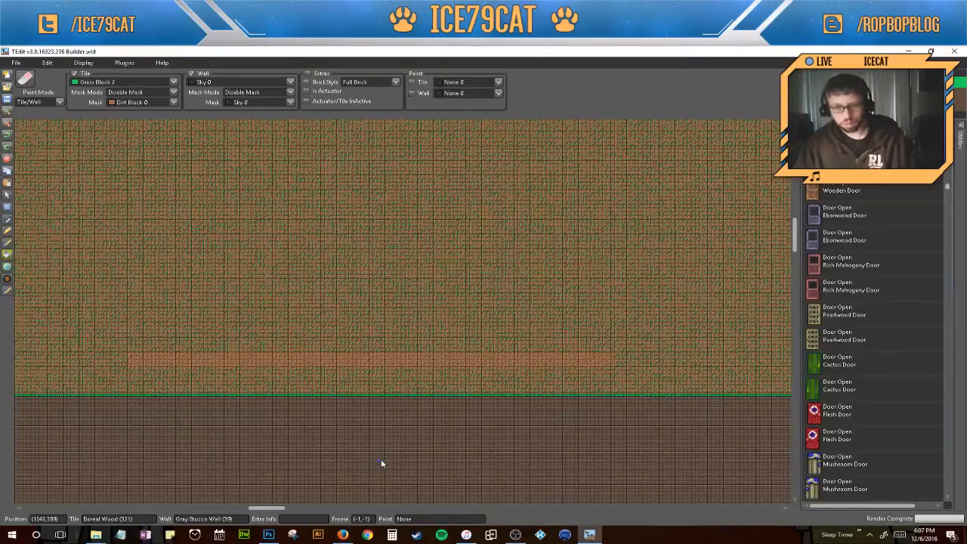
Undo the Grass Block fill across the sky
scroll(383, 416, "down", 4)
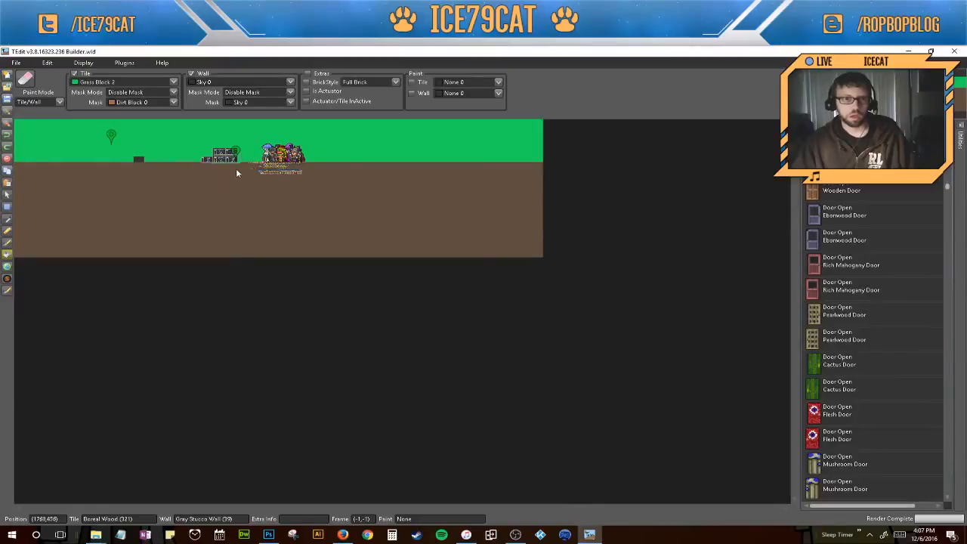
scroll(238, 168, "up", 3)
scroll(406, 229, "up", 3)
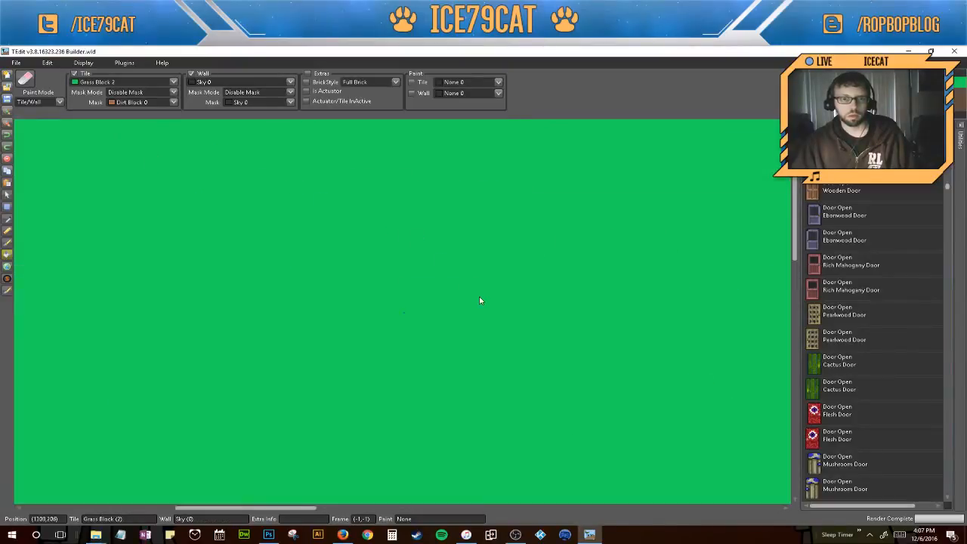
scroll(479, 300, "down", 3)
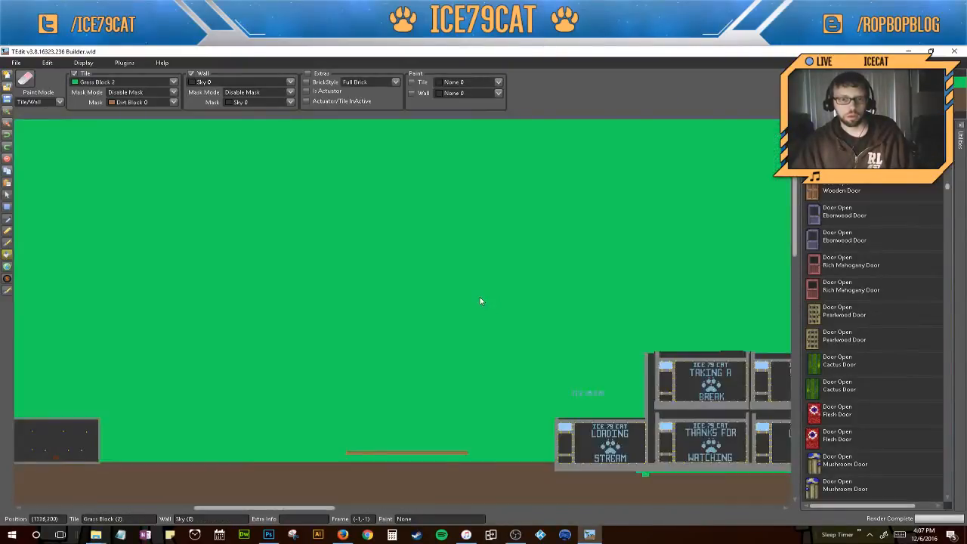
scroll(478, 302, "down", 2)
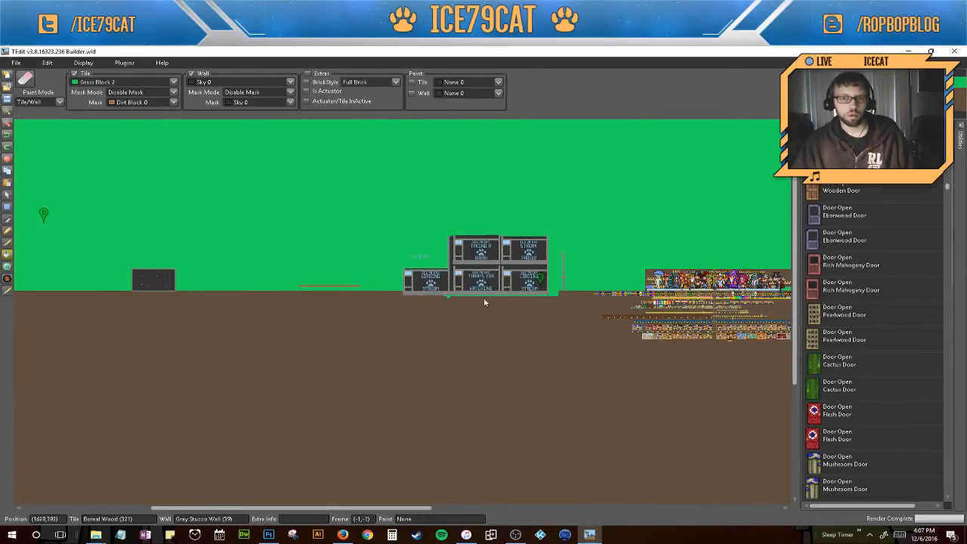
scroll(228, 236, "up", 2)
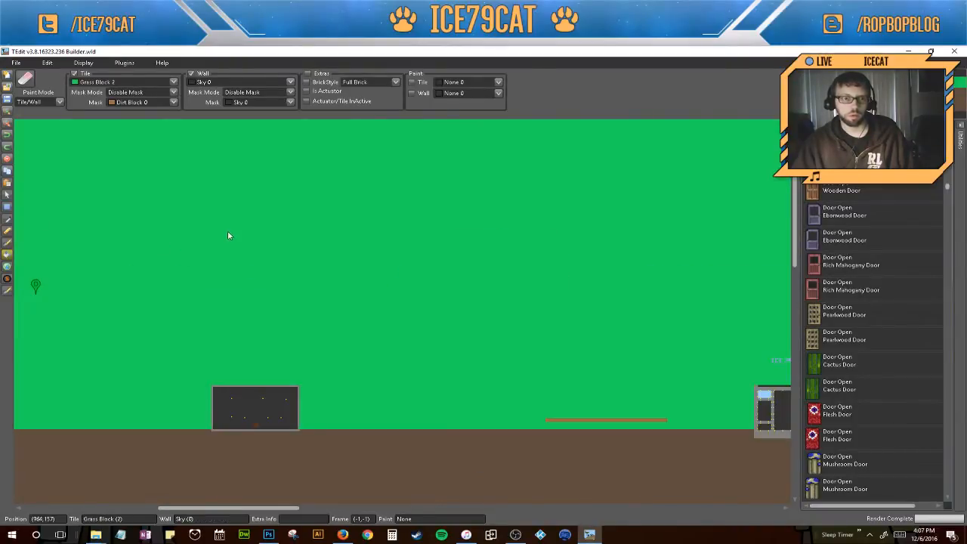
left_click(47, 63)
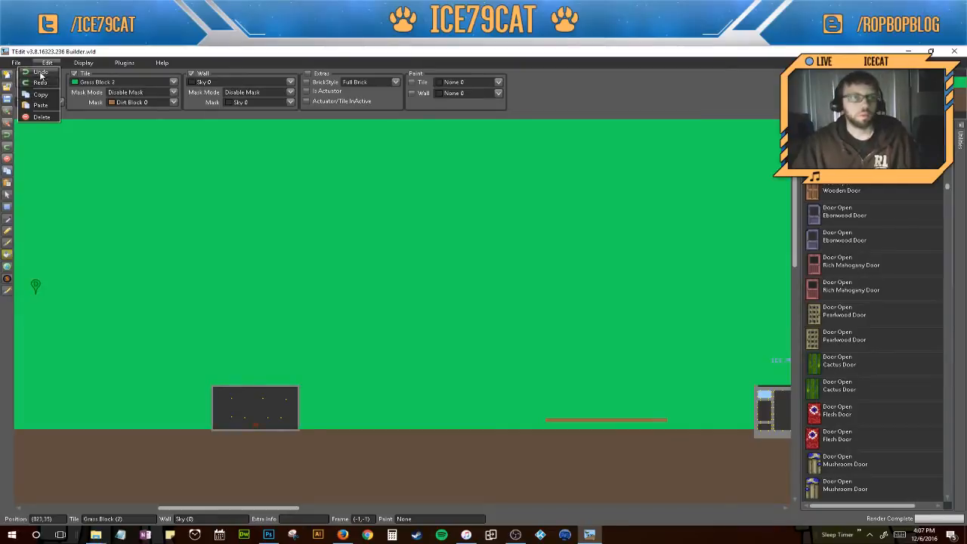
left_click(41, 73)
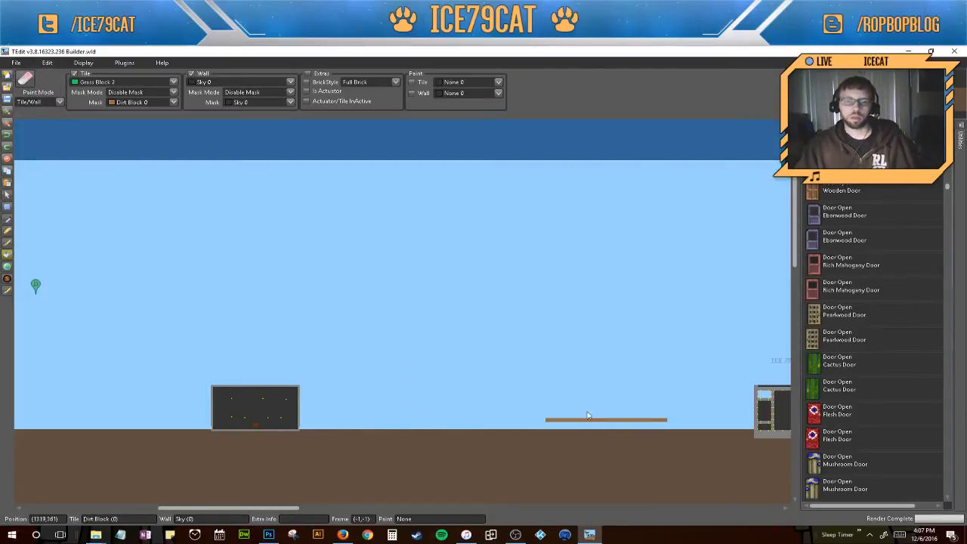
scroll(541, 356, "down", 3)
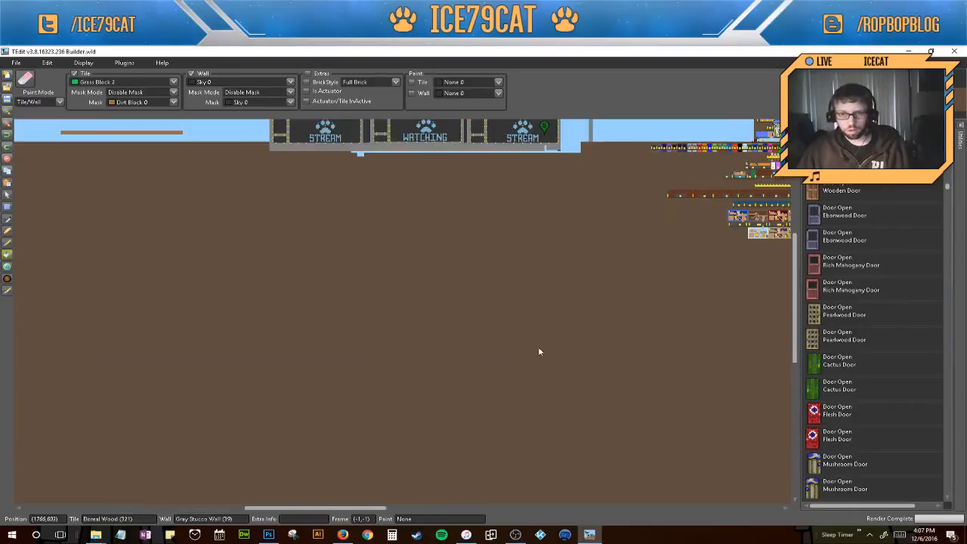
scroll(363, 298, "up", 2)
scroll(364, 298, "up", 1)
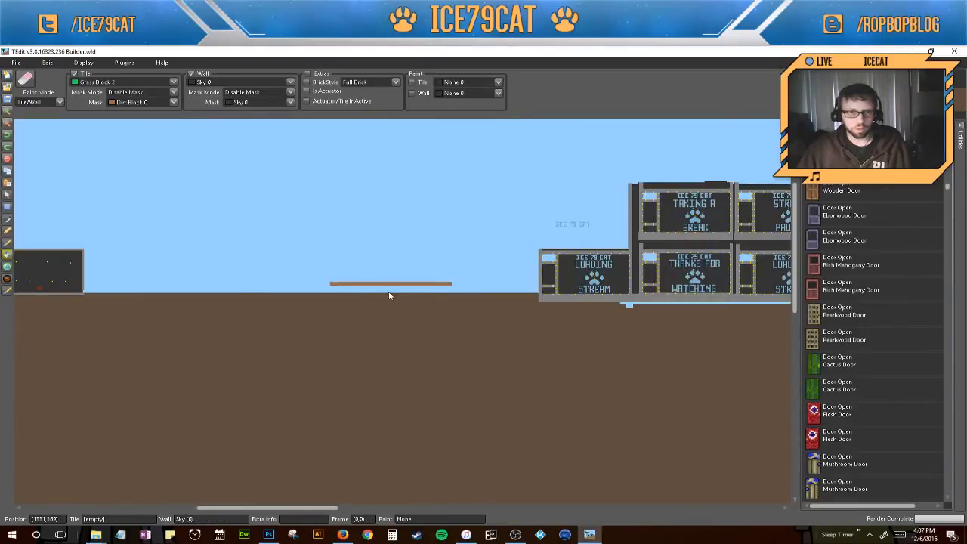
Select a thin strip running along the top of the floating dirt platform and fill it with Grass Block
scroll(457, 301, "up", 3)
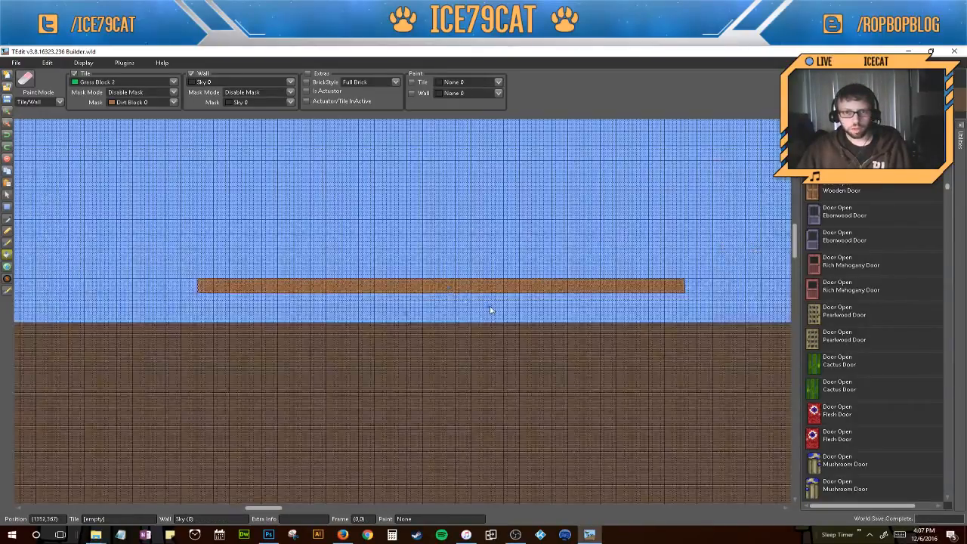
scroll(489, 310, "down", 1)
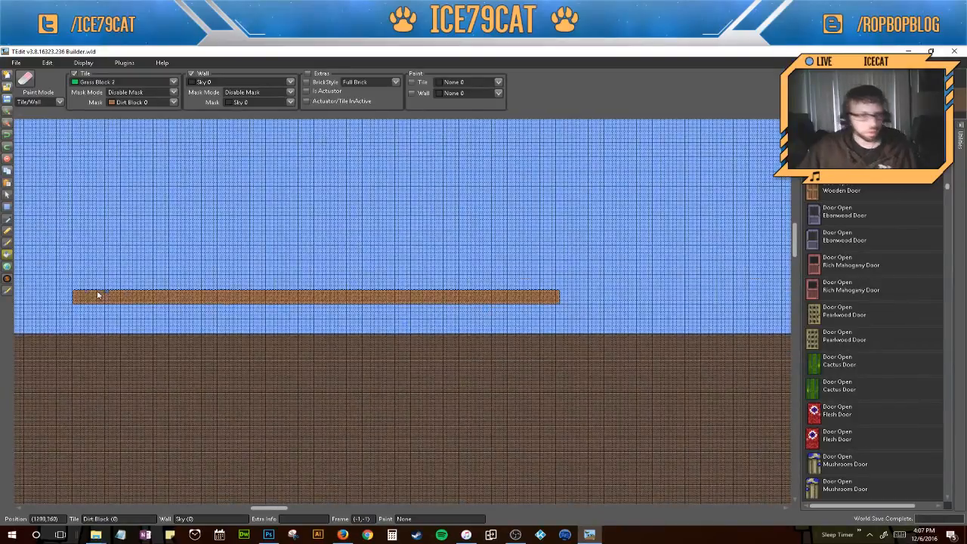
left_click(7, 207)
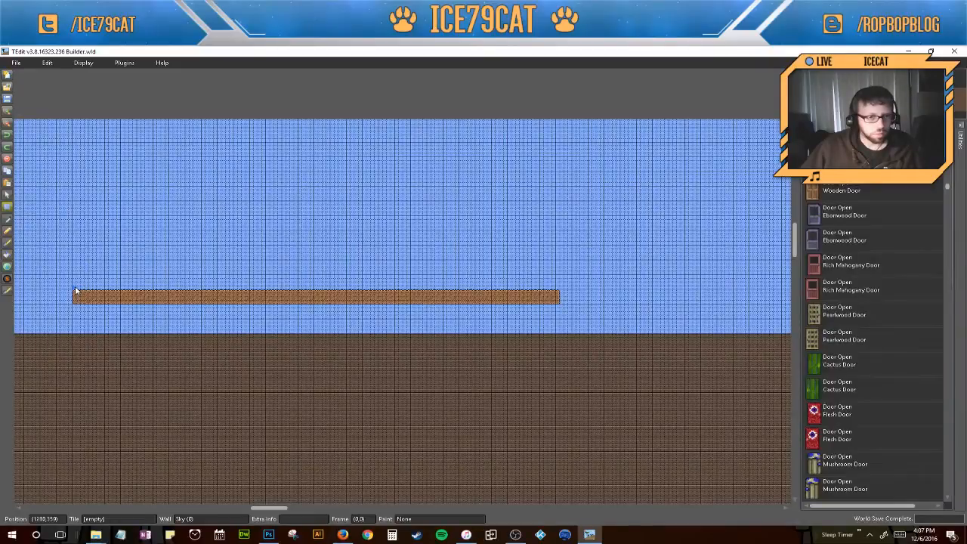
left_click_drag(77, 291, 557, 292)
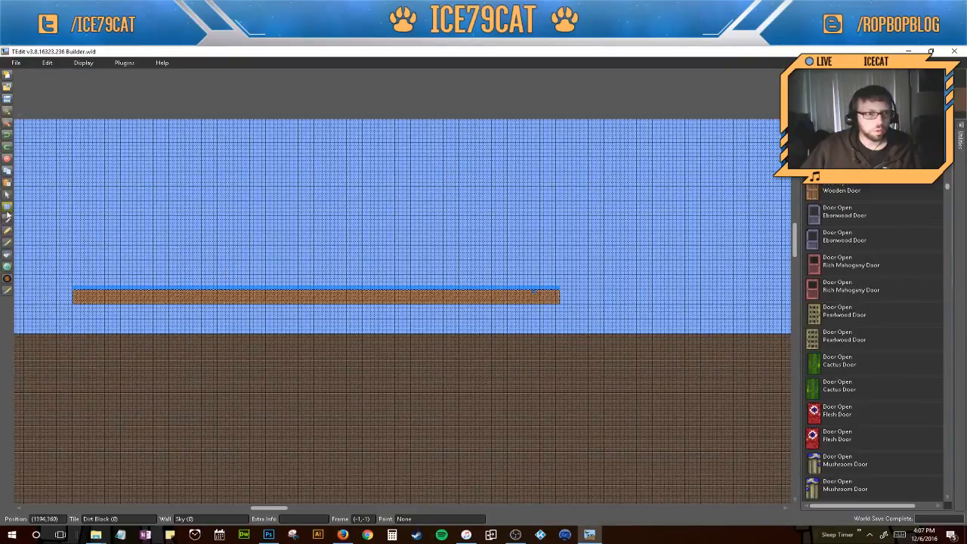
left_click(7, 256)
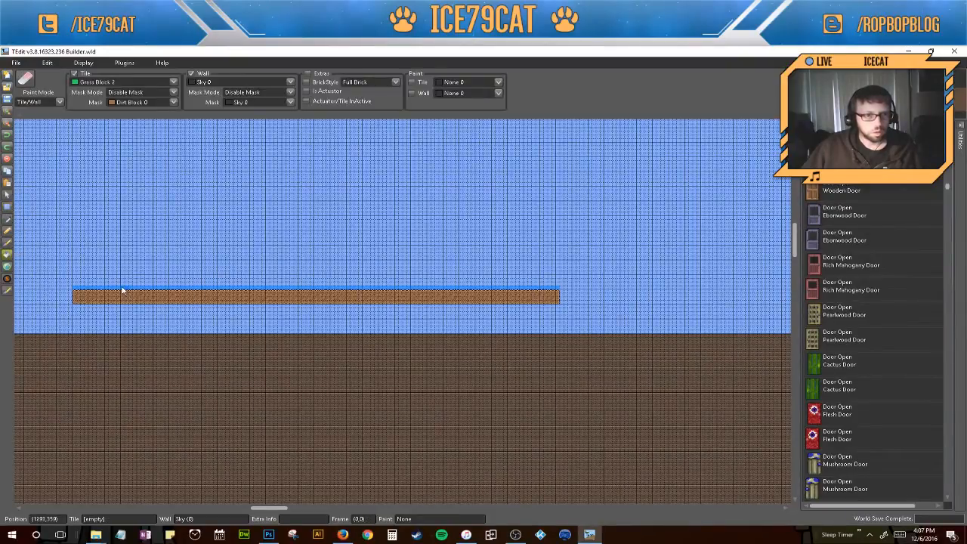
left_click(126, 292)
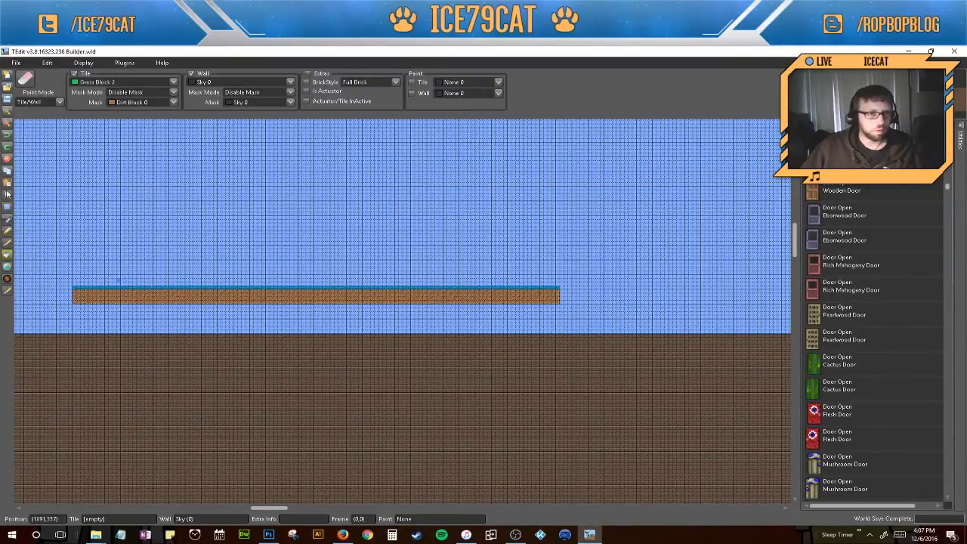
Clear the grass selection, select a rectangle about 79 tiles wide on top of the platform, and fill it with Stone Block
left_click(136, 82)
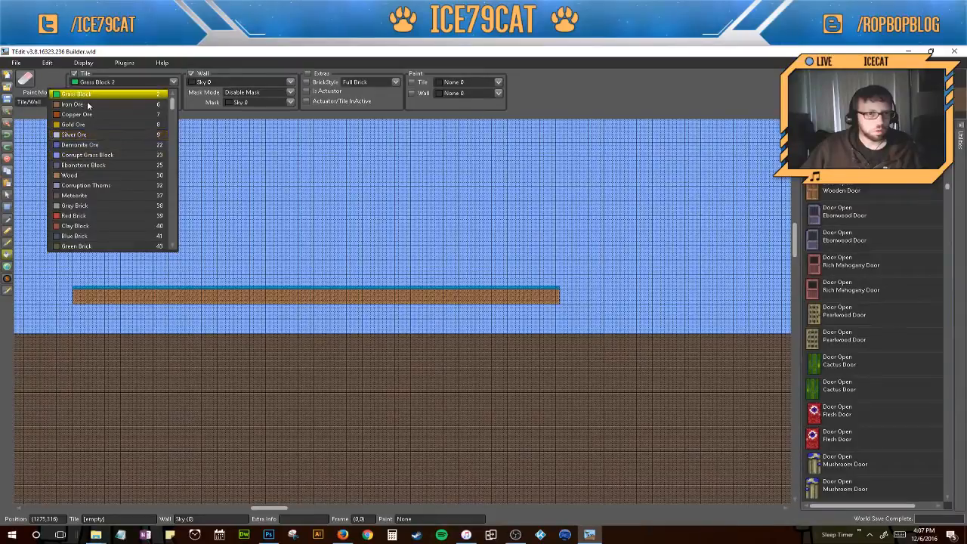
scroll(88, 106, "up", 1)
left_click(87, 104)
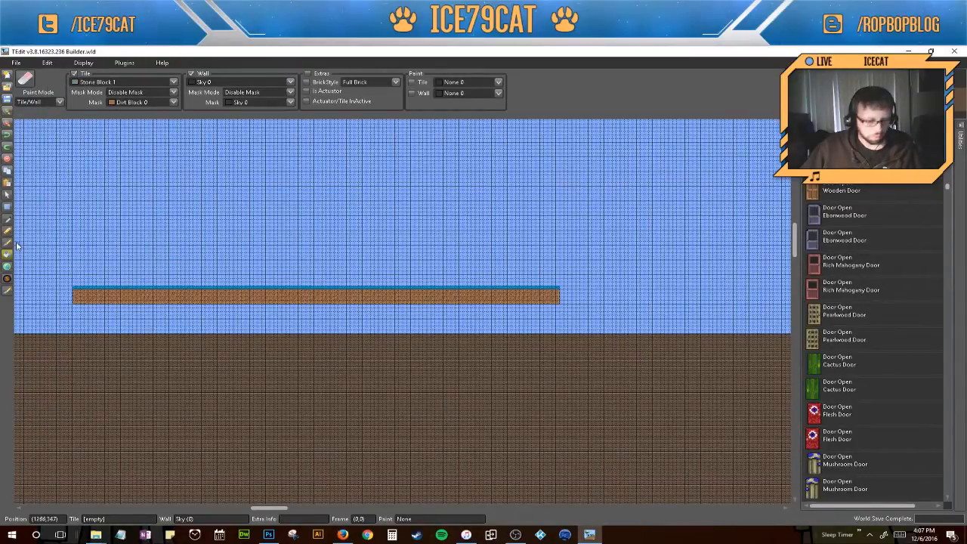
key("ctrl+d")
left_click(7, 213)
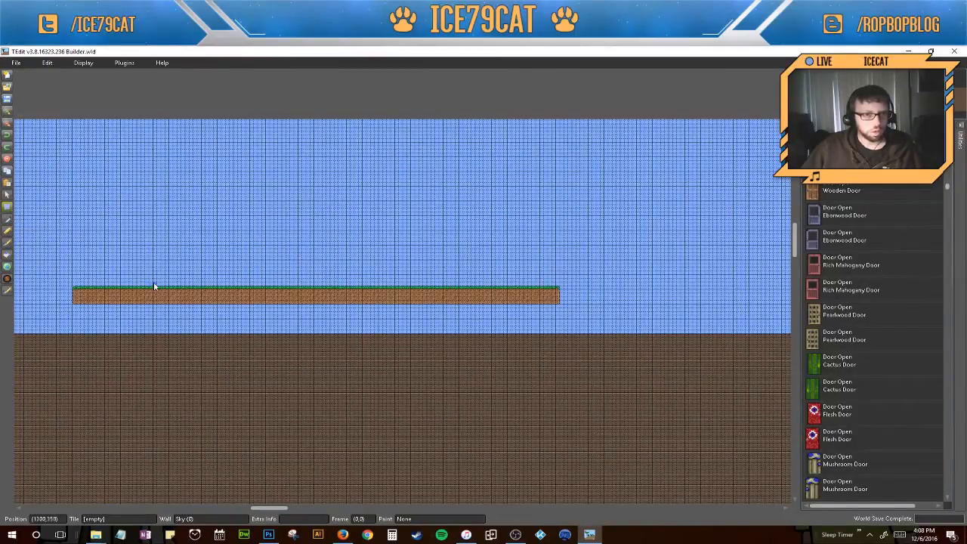
left_click_drag(154, 287, 471, 204)
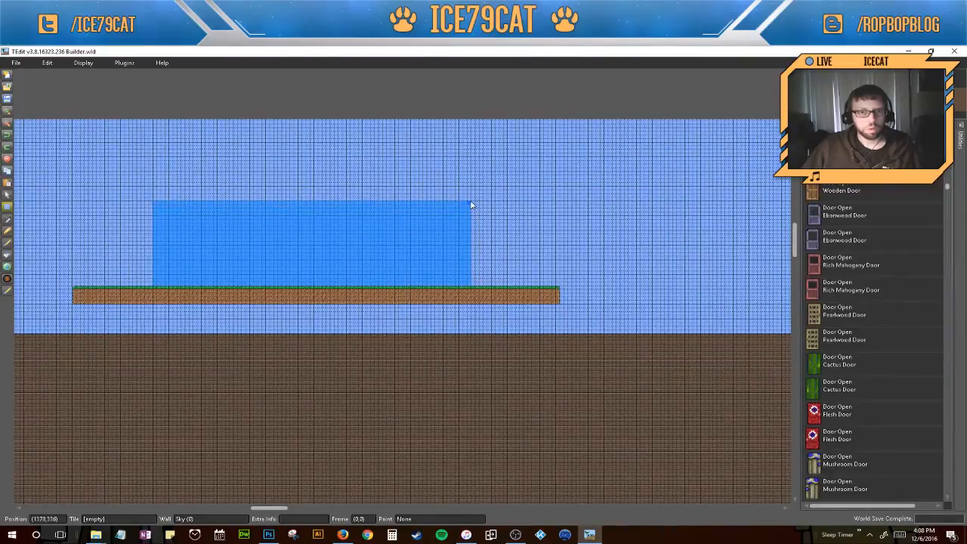
left_click(7, 258)
left_click(211, 246)
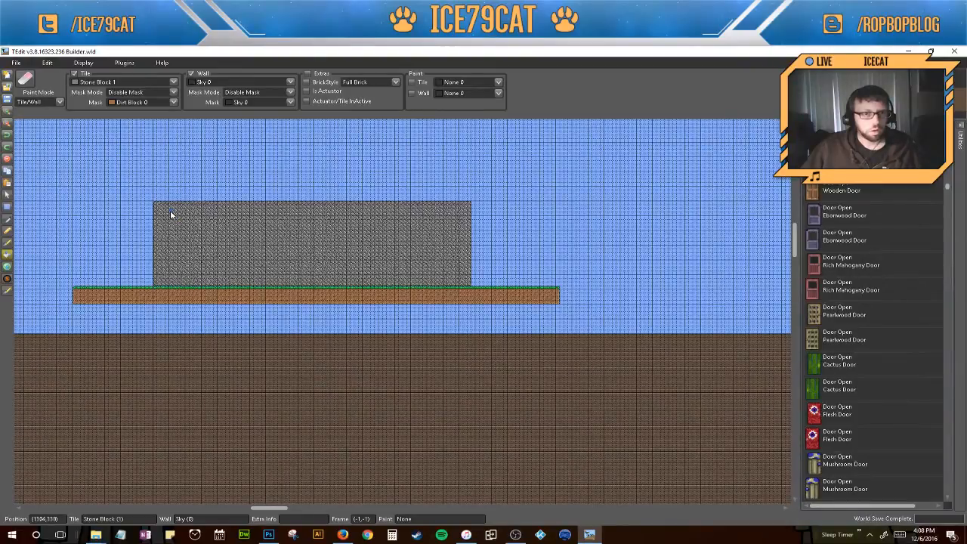
Select the inside of the stone rectangle, leaving a thin border all around, and erase its blocks to hollow it out
left_click(8, 207)
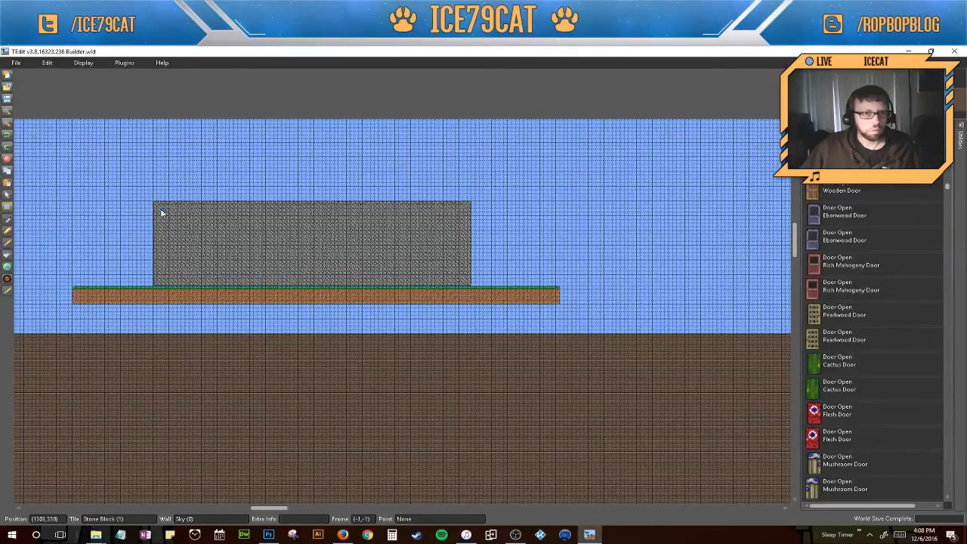
left_click_drag(160, 213, 465, 282)
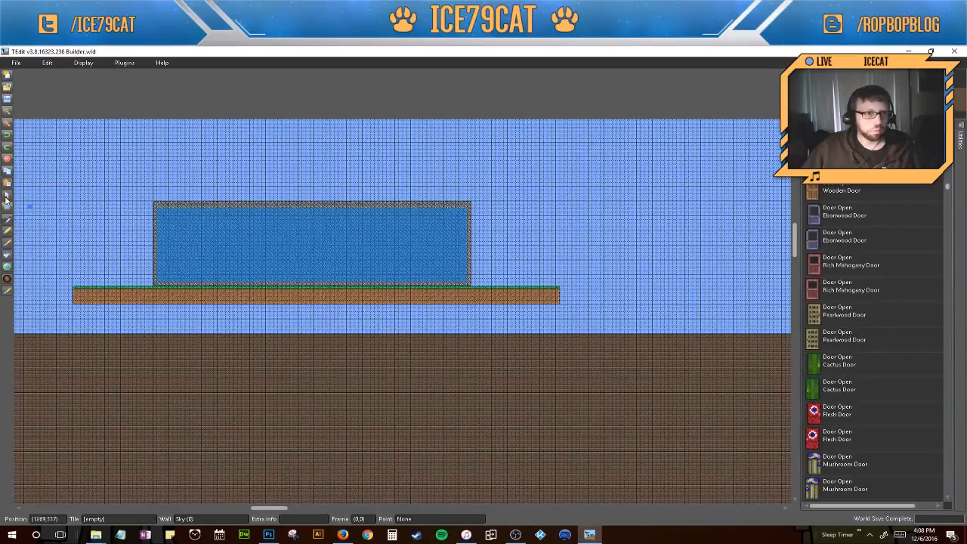
left_click(7, 238)
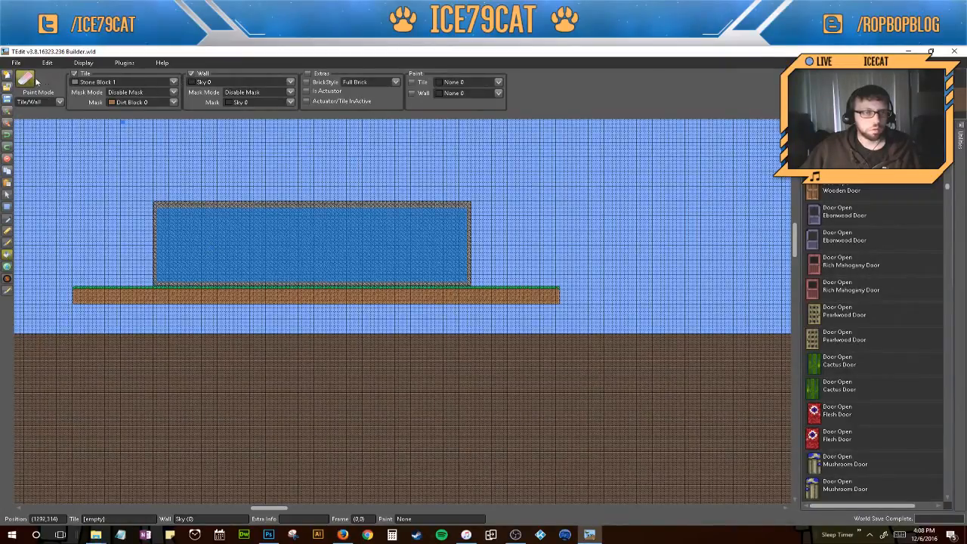
left_click(310, 253)
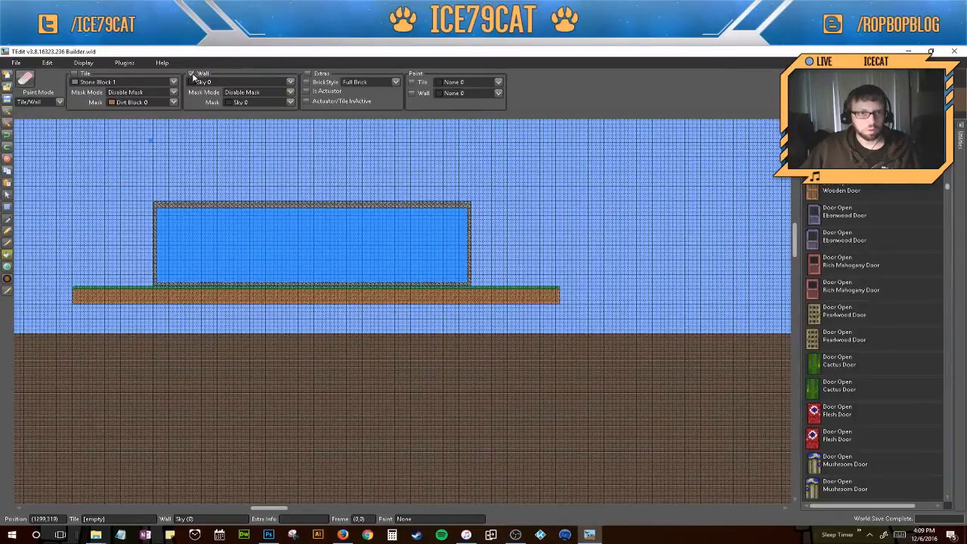
Fill the selected interior of the stone frame with Stone Wall only, without tiles, and clear the selection
left_click(289, 82)
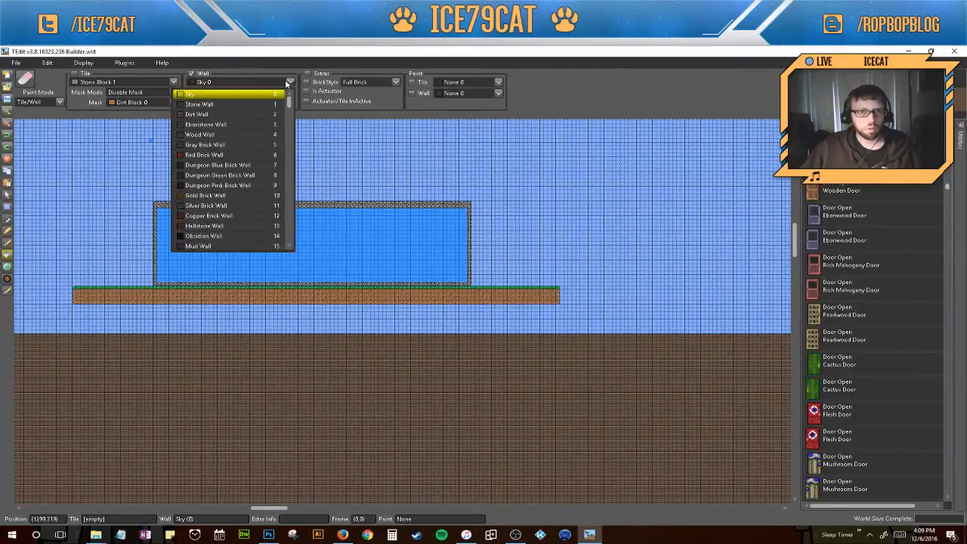
left_click(234, 105)
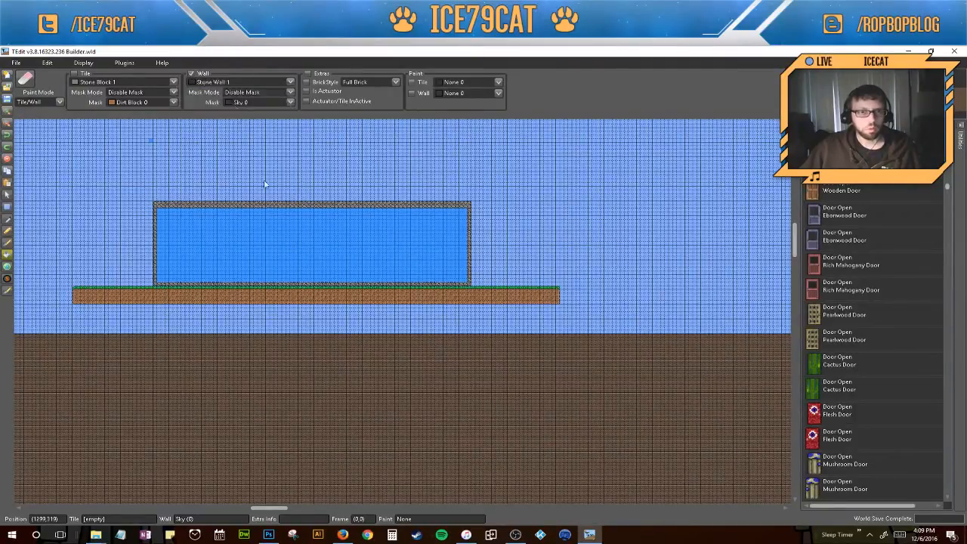
left_click(289, 253)
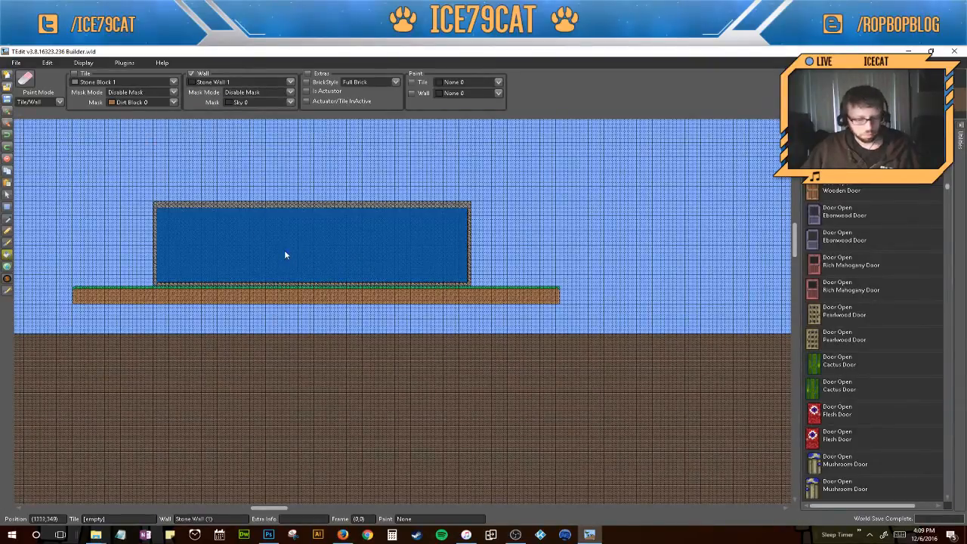
key("ctrl+d")
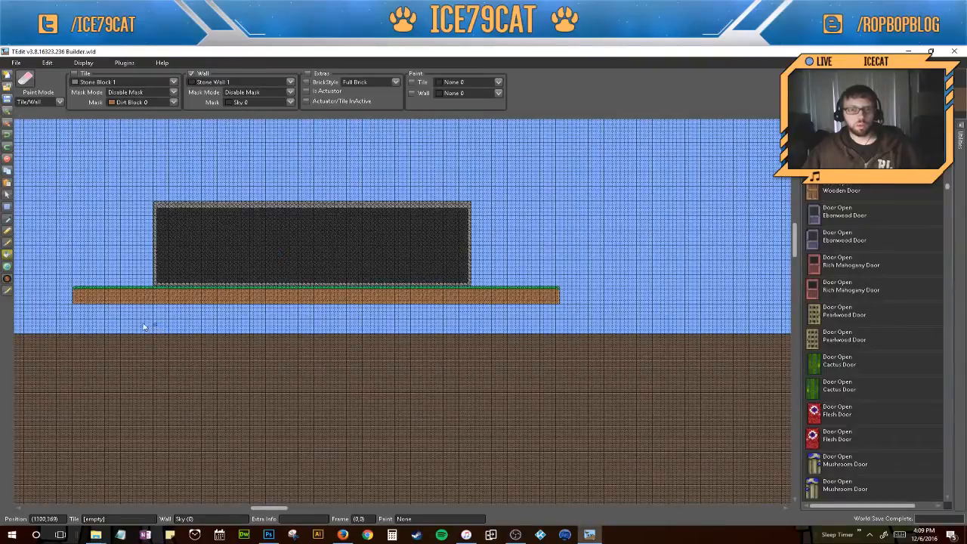
Place an open Rich Mahogany Door in the right wall of the stone room, just above the floor
left_click(867, 266)
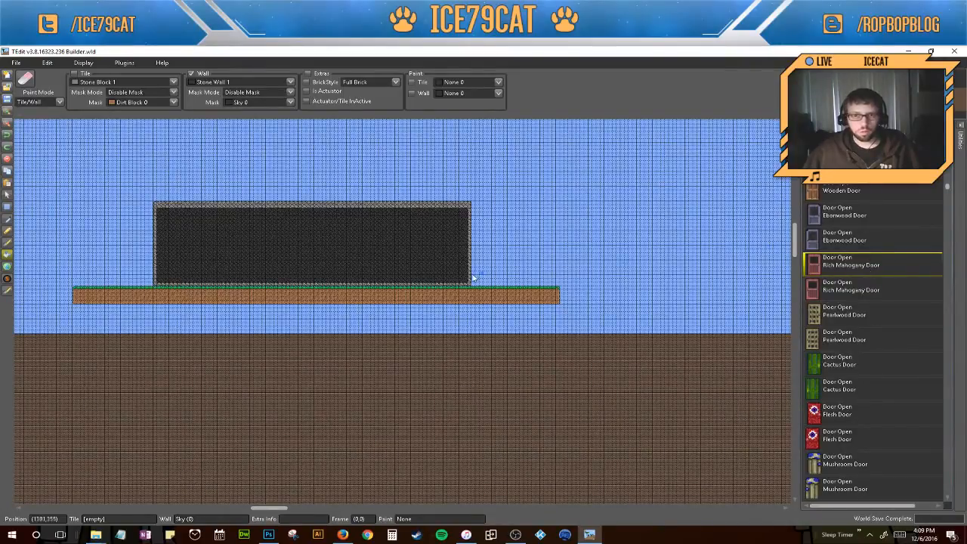
left_click(7, 278)
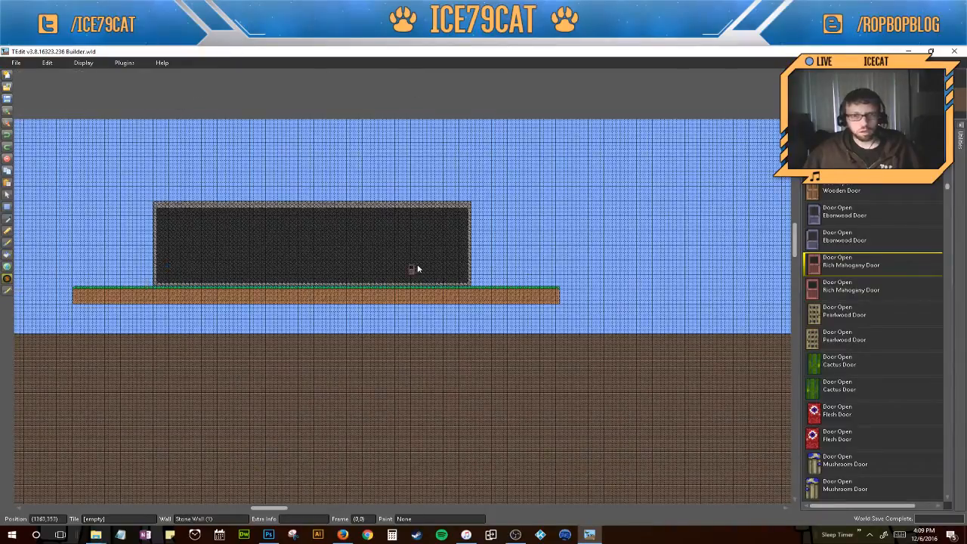
scroll(418, 264, "up", 3)
scroll(529, 320, "down", 2)
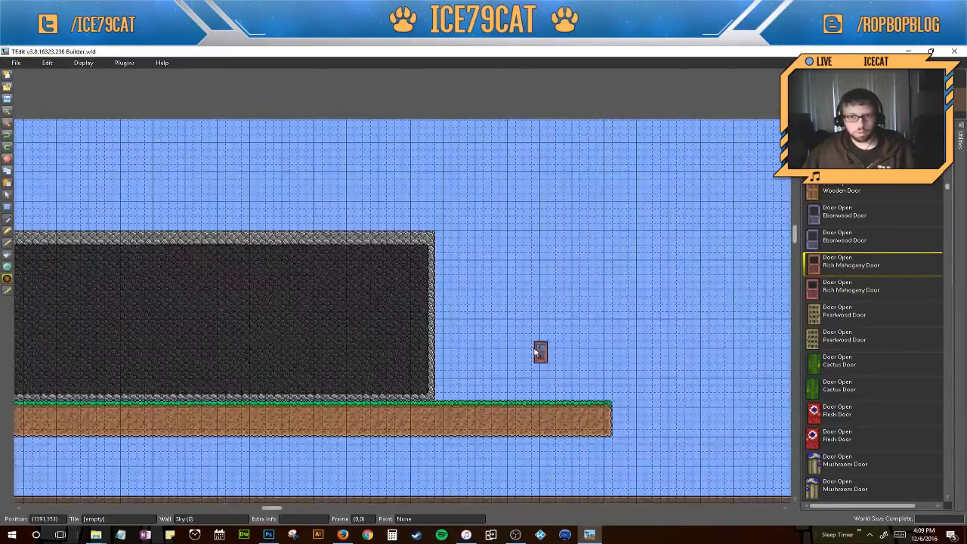
scroll(432, 386, "up", 2)
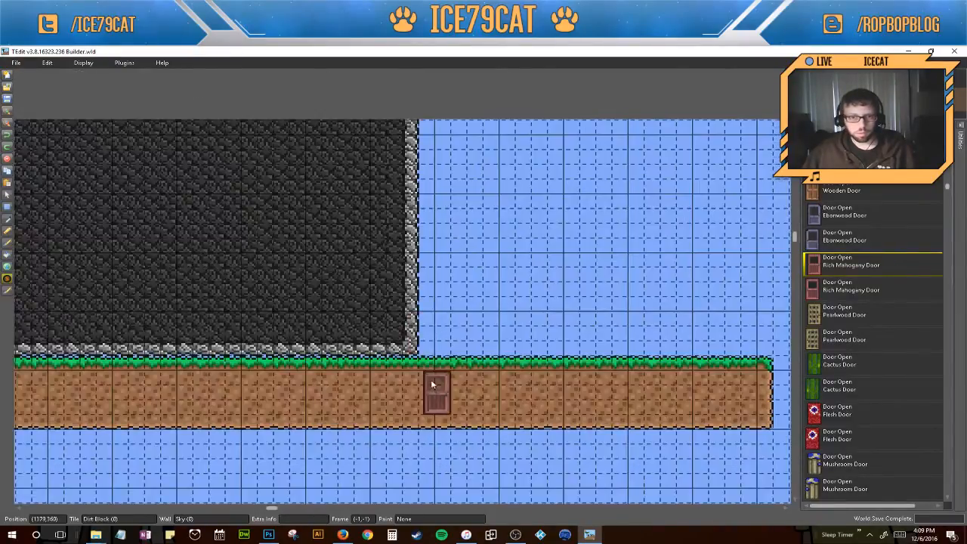
left_click(404, 310)
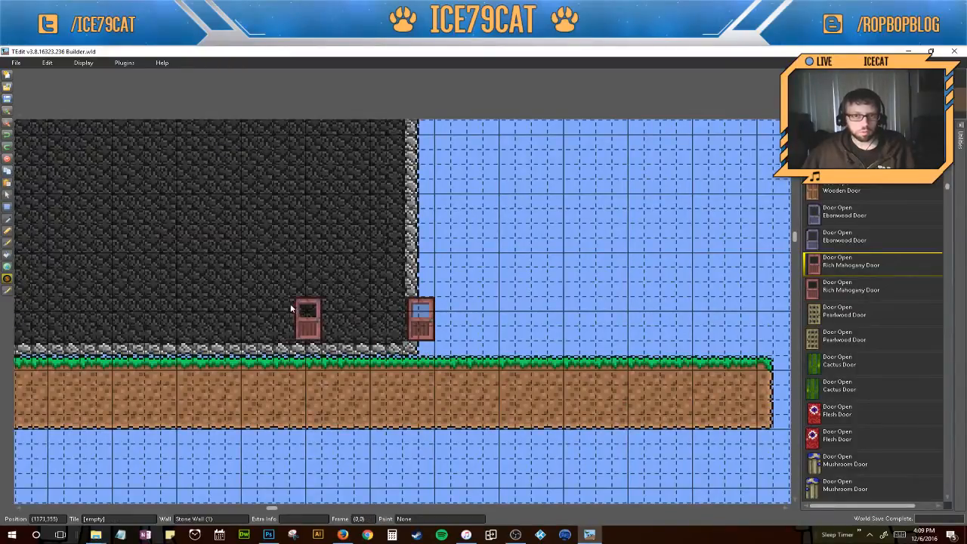
Place a matching open Rich Mahogany Door in the left wall of the stone room, just above the floor
key("Left")
key("Left")
key("Left")
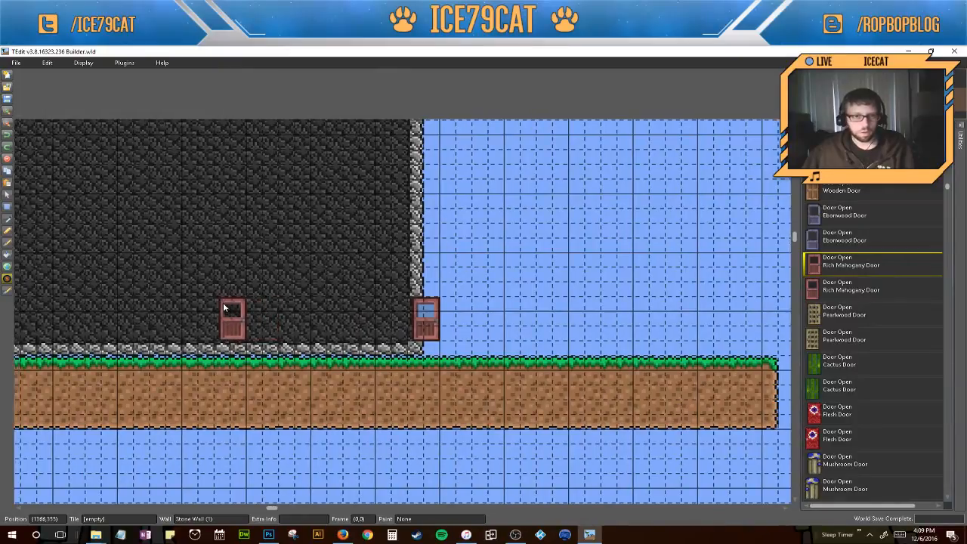
key("Left")
key("Left")
key("Left")
key("Left")
key("Left")
key("Left")
key("Left")
key("Left")
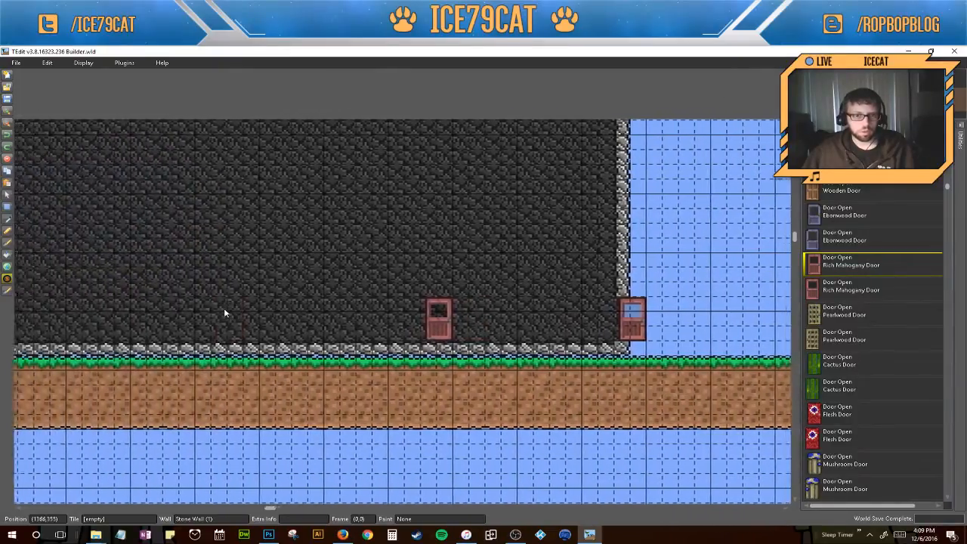
key("Left")
key("Left")
key("Left")
key("Left")
key("Left")
key("Left")
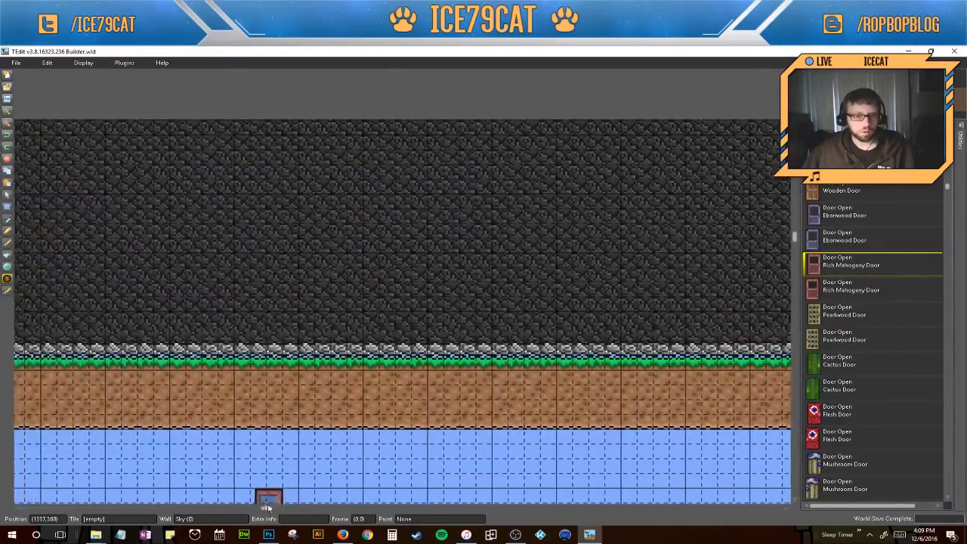
key("Left")
key("Left")
key("Left")
left_click_drag(261, 512, 263, 510)
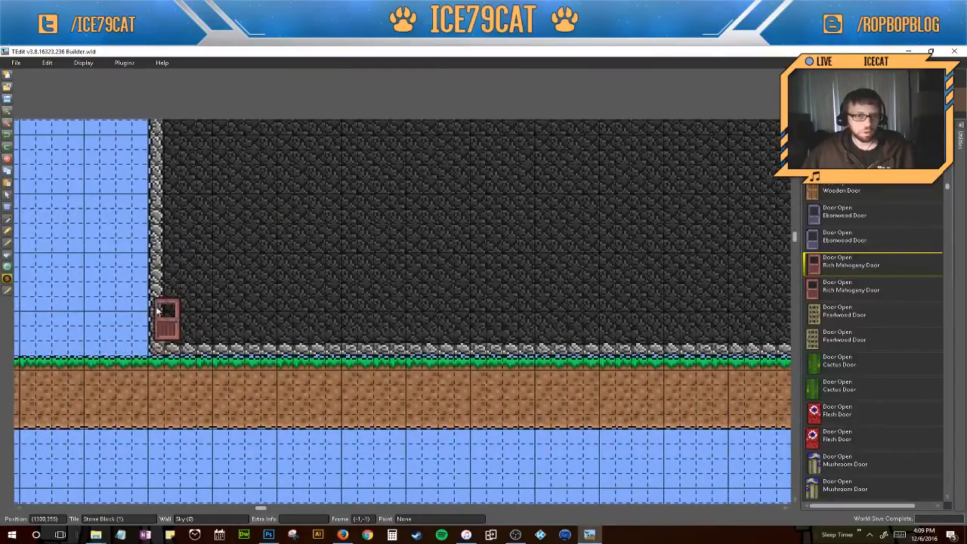
left_click(158, 310)
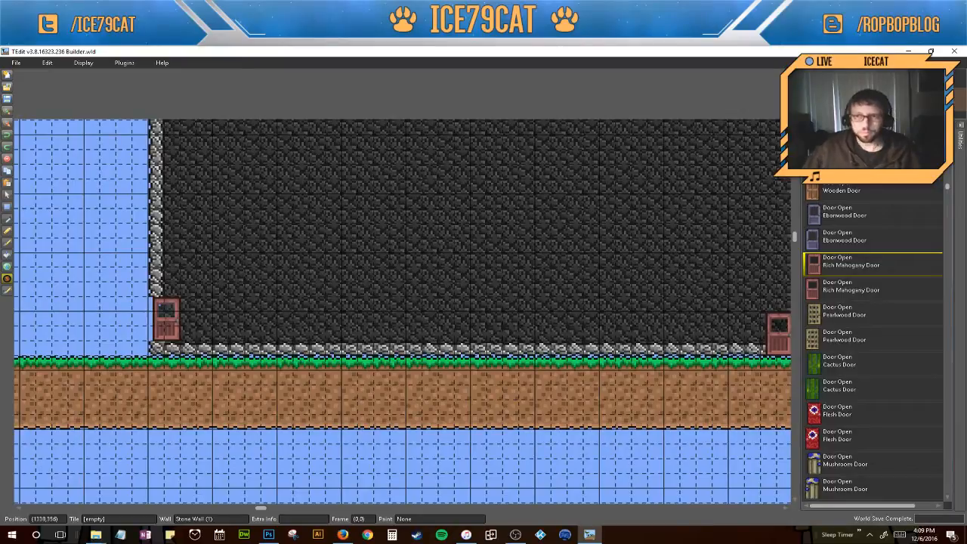
Scatter six lit standard torches across the Stone Wall background inside the room
left_click(869, 136)
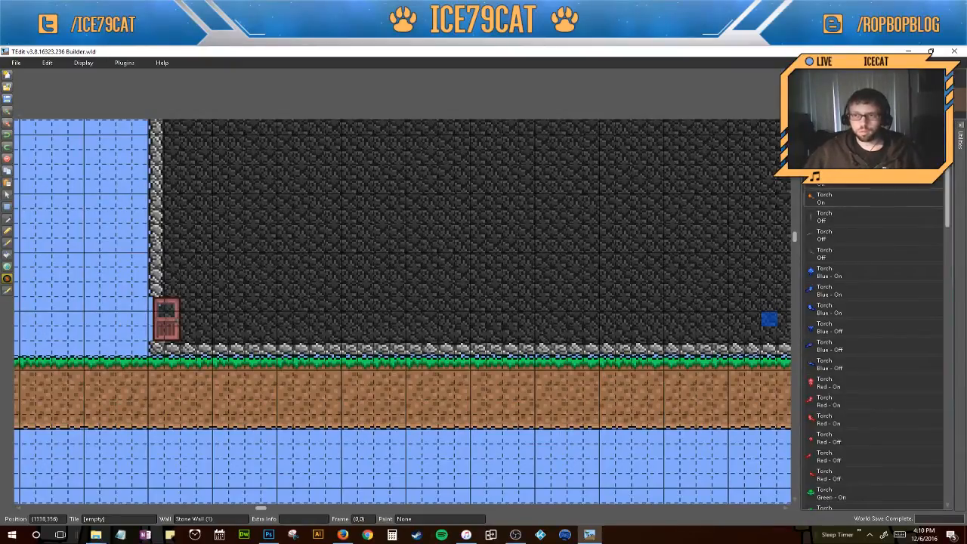
left_click(465, 244)
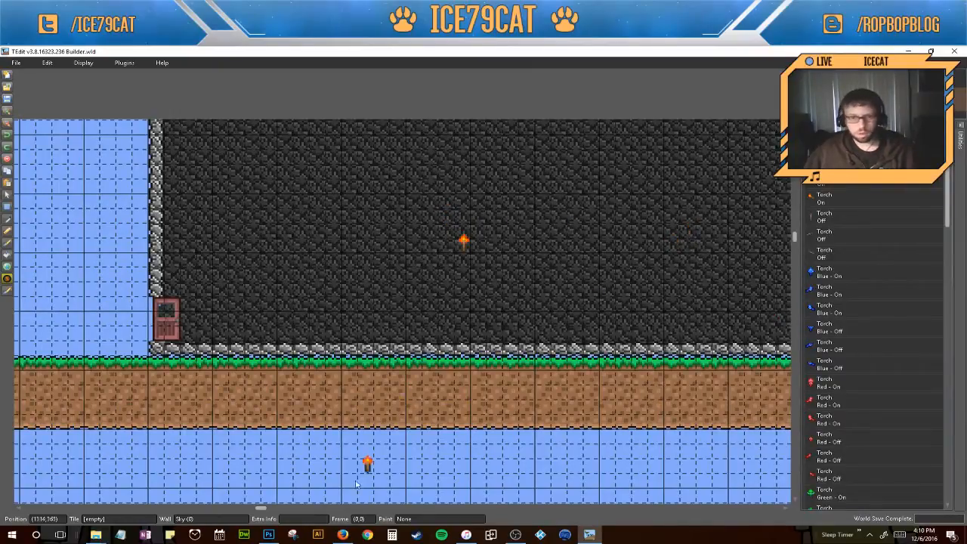
scroll(531, 277, "down", 1)
scroll(570, 275, "down", 1)
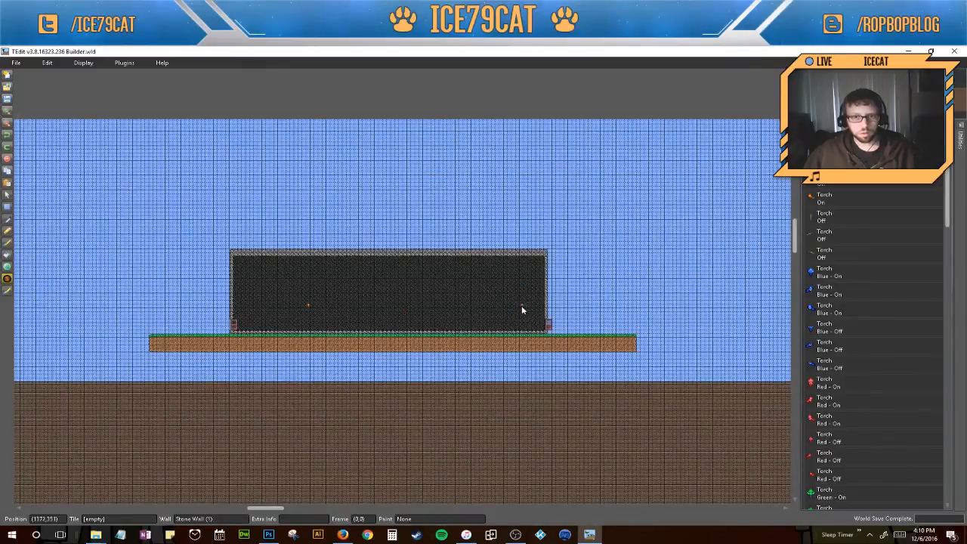
left_click(442, 307)
left_click(394, 312)
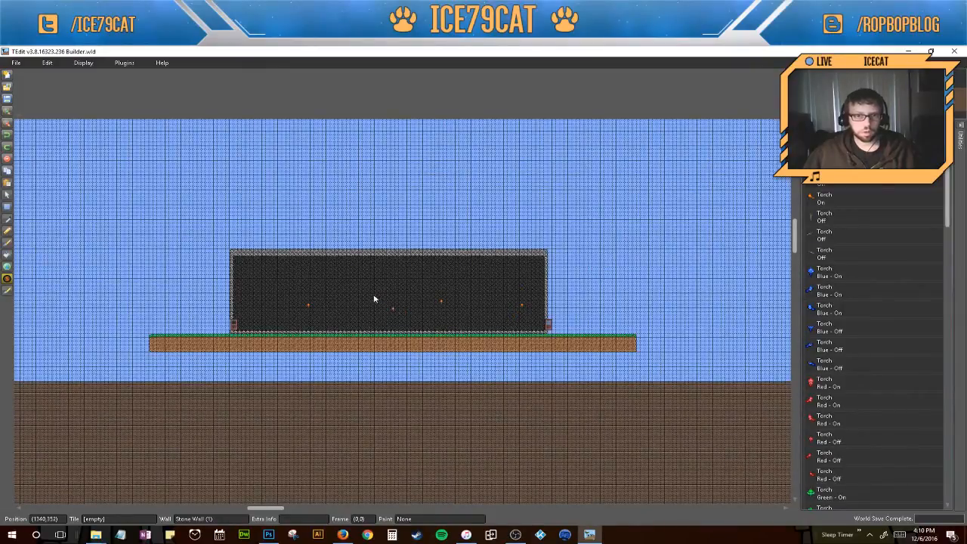
left_click(344, 288)
left_click(338, 302)
Look through the torch variants available in the sprite list
left_click(822, 292)
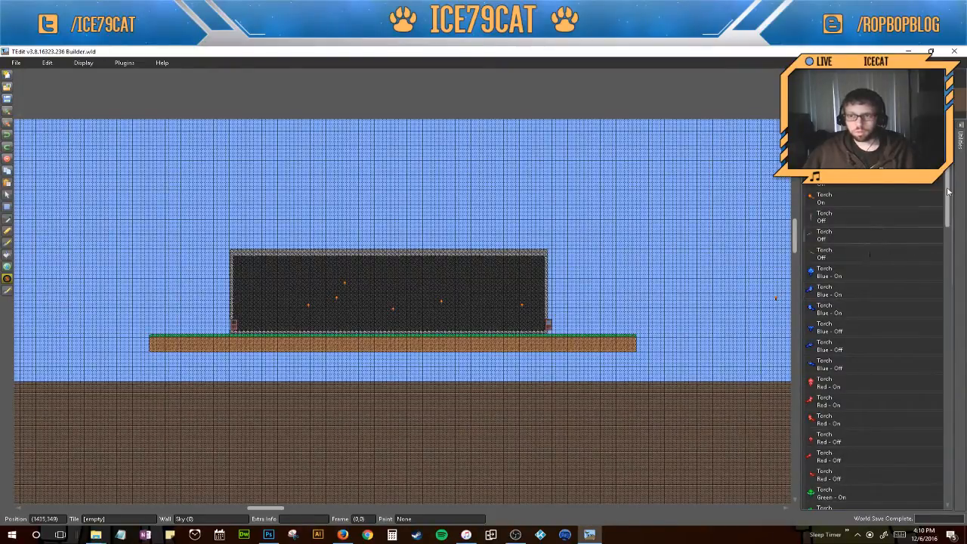
left_click_drag(949, 231, 949, 482)
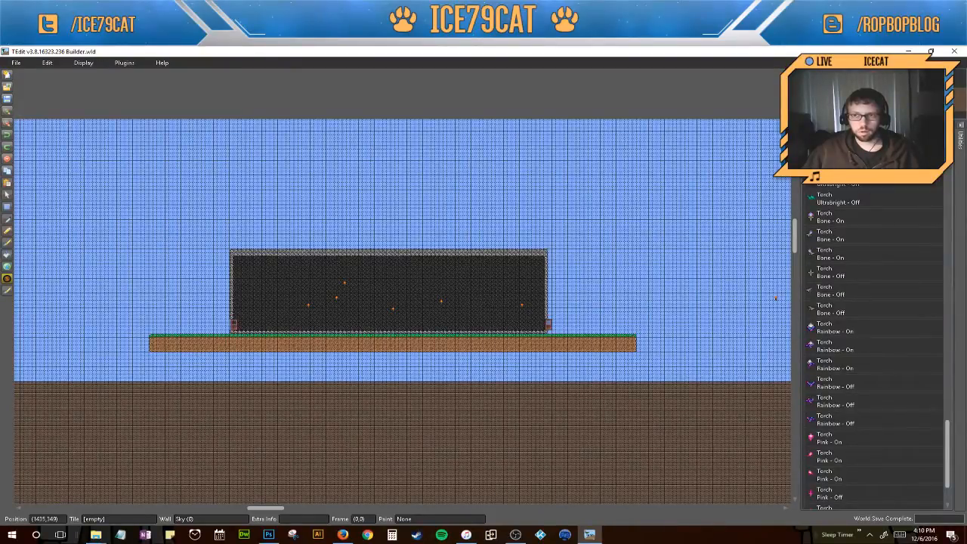
Filter the sprite list for "bed" and place an Ebonwood Bed on the floor near the middle of the stone room
key("BackSpace")
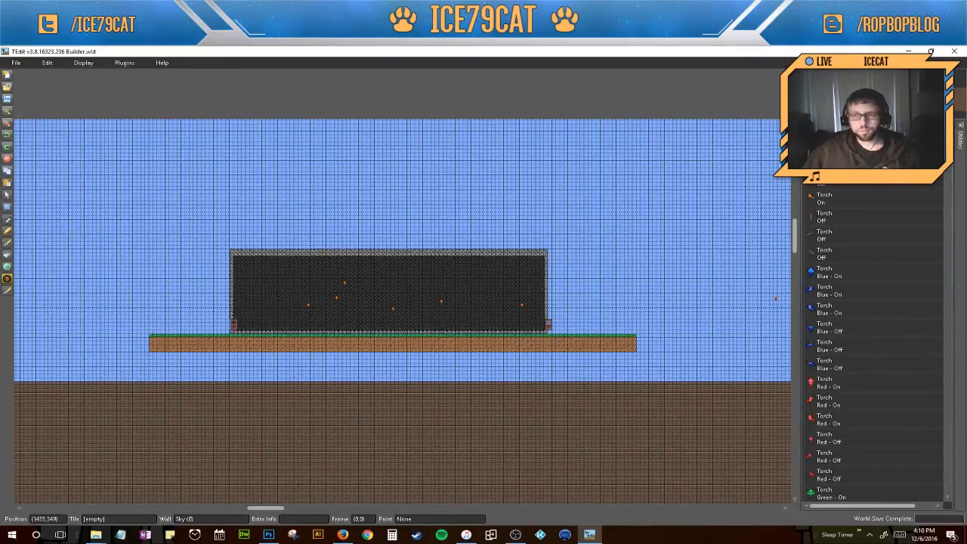
type("bed")
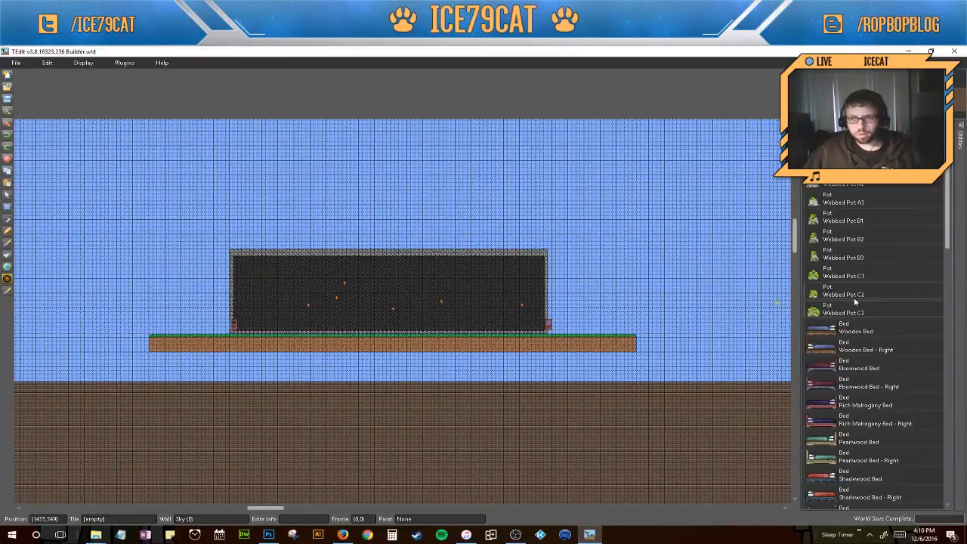
scroll(852, 324, "down", 1)
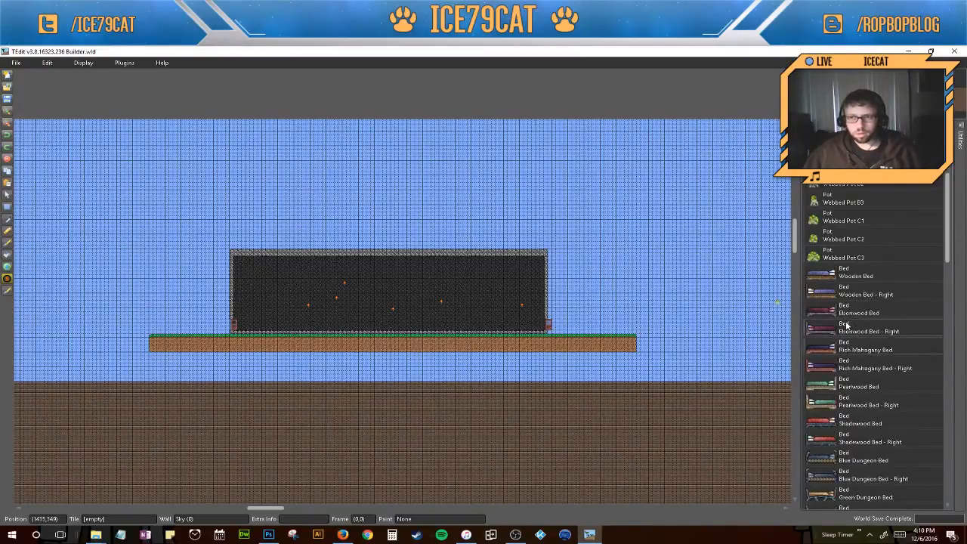
left_click(846, 325)
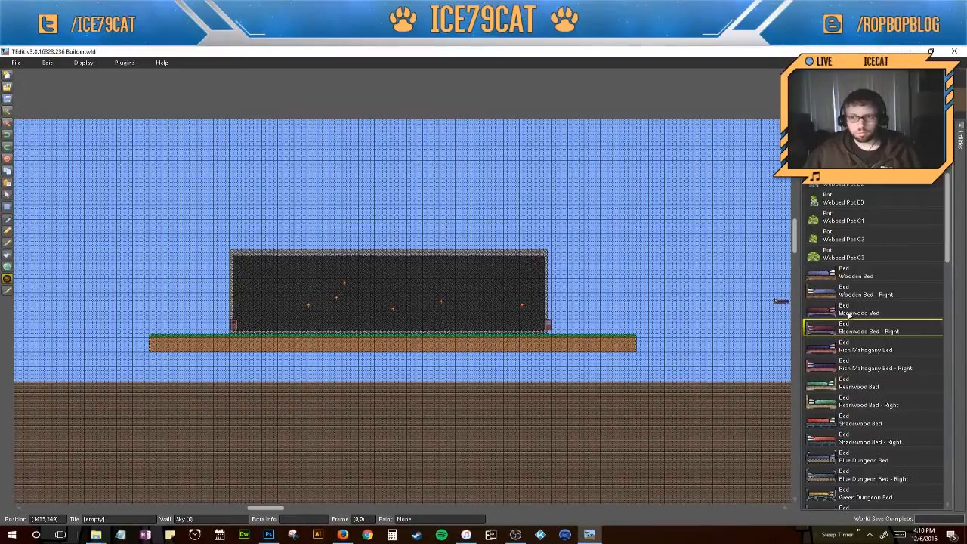
left_click(853, 311)
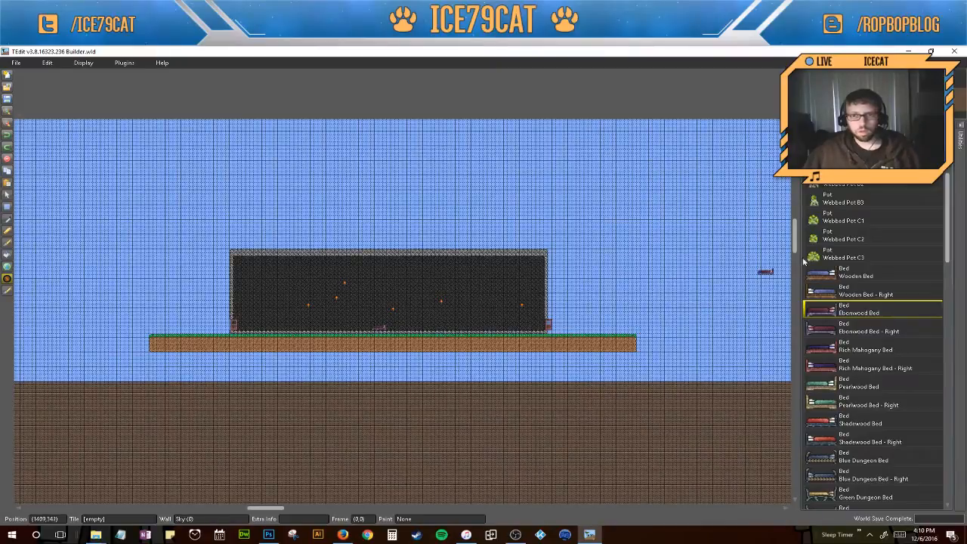
Choose Spawn as the Point tool's target and set the world spawn inside the stone room above the bed
left_click(7, 278)
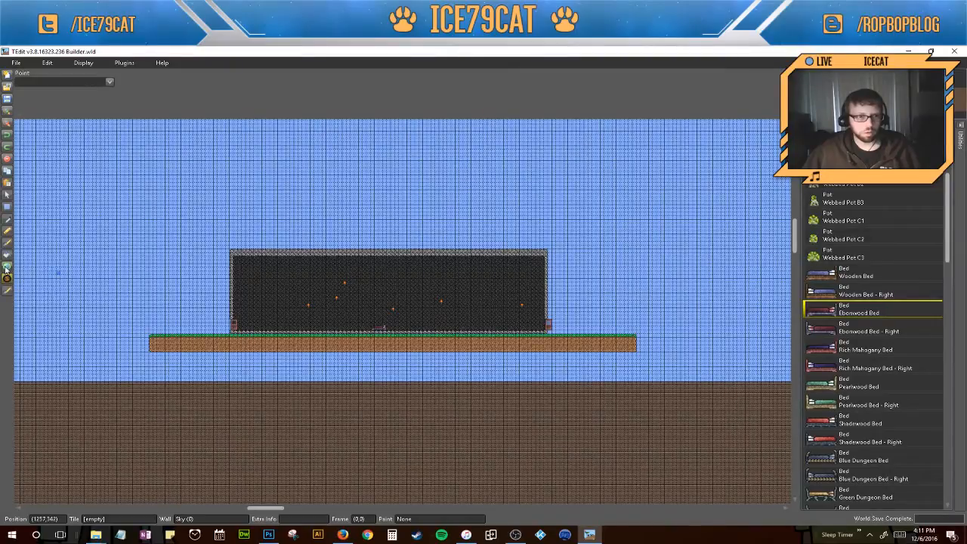
left_click(107, 85)
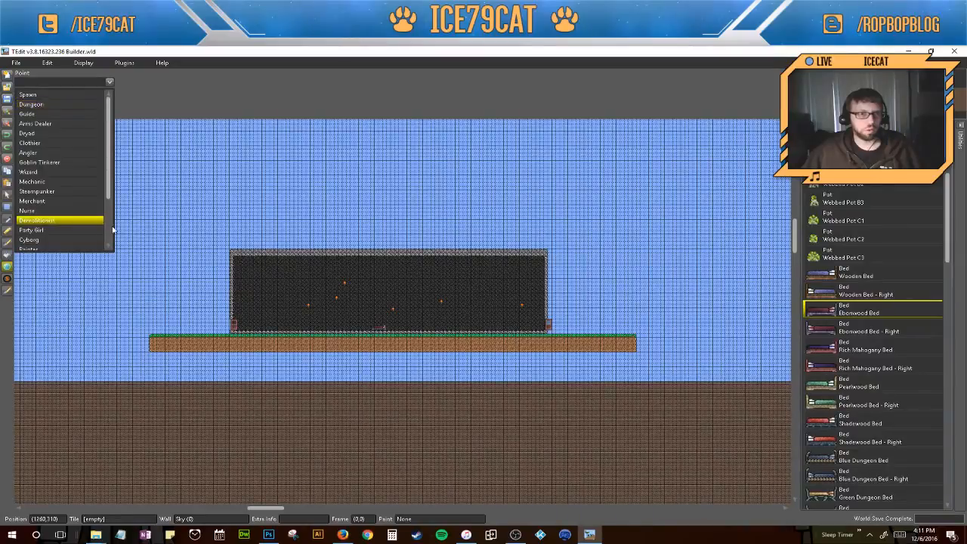
scroll(111, 225, "down", 3)
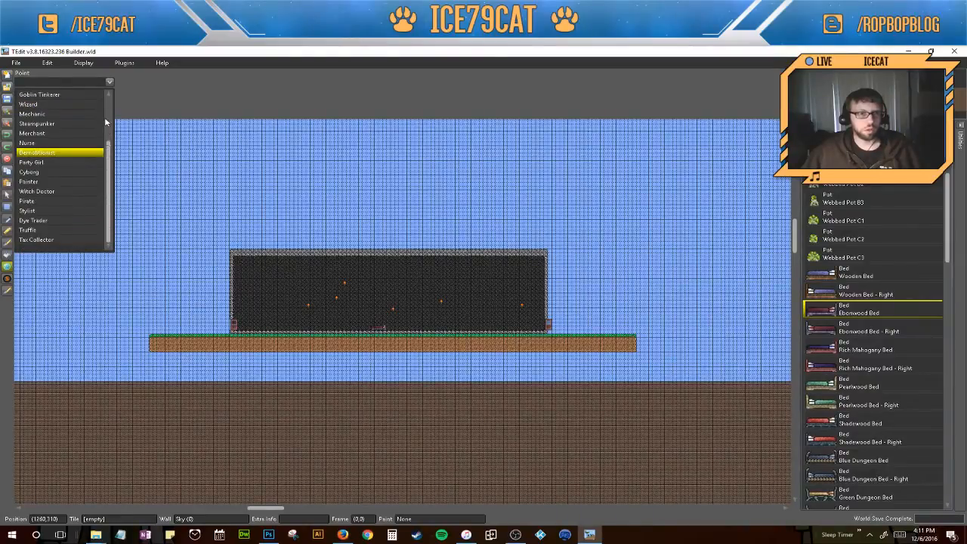
scroll(106, 122, "up", 3)
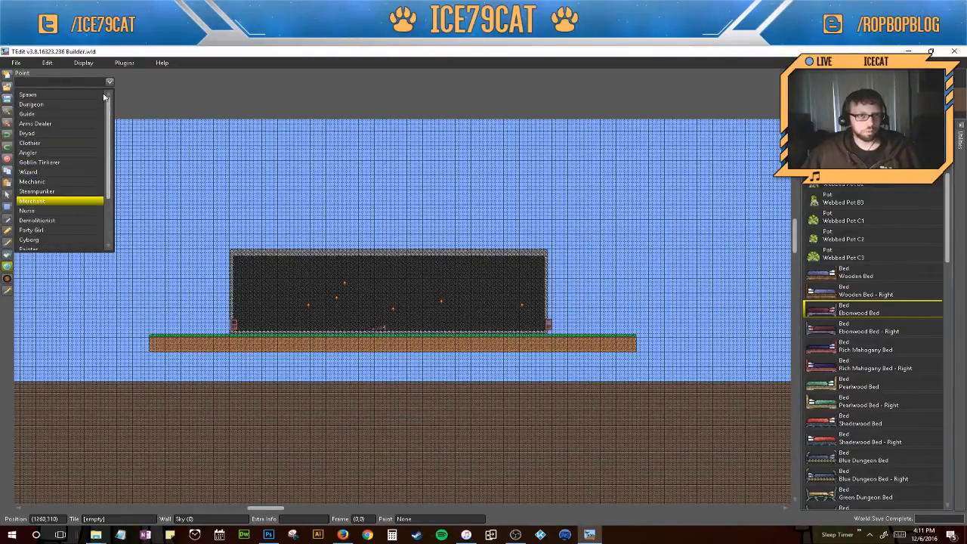
left_click(56, 94)
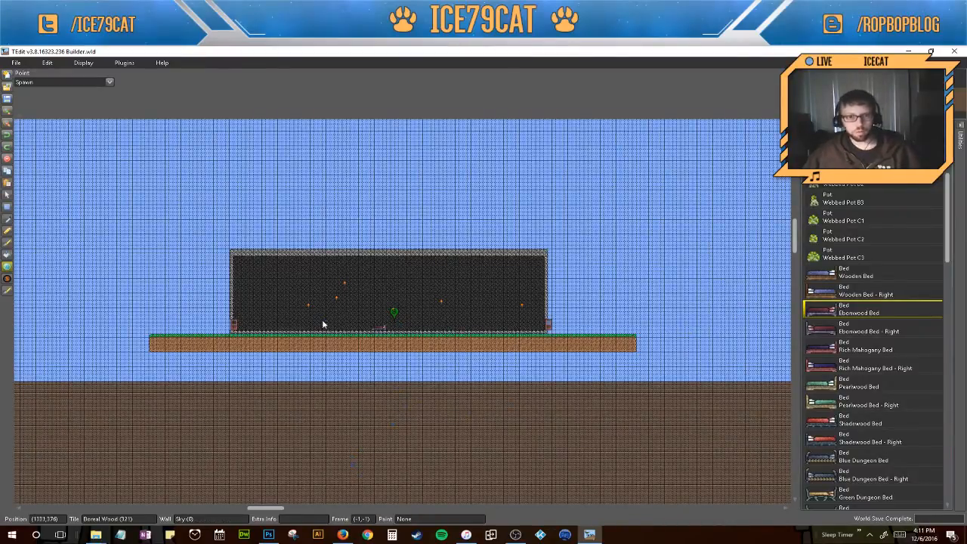
Select the gap beneath the LOADING STREAM room's lower-right corner and fill it with Stone Block and Stone Wall
left_click_drag(262, 514, 331, 514)
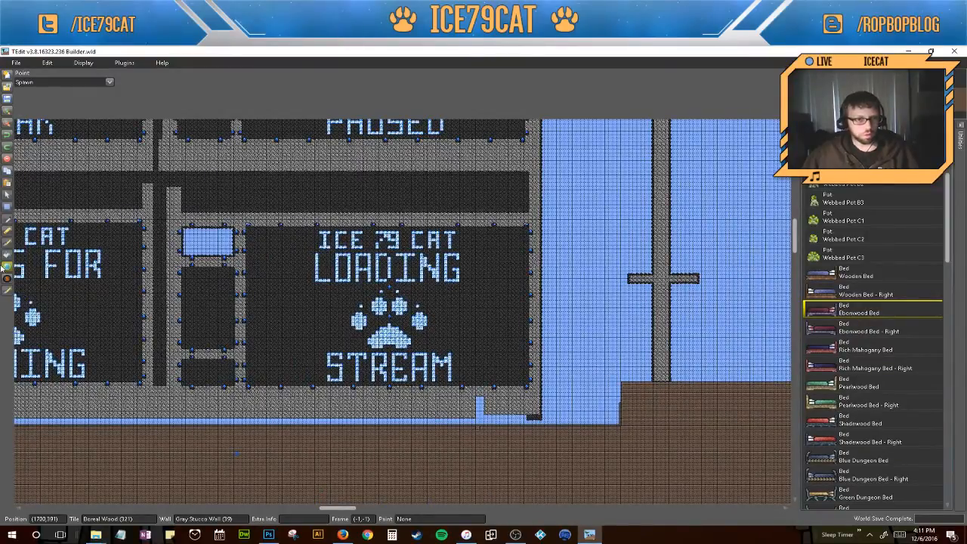
left_click(6, 208)
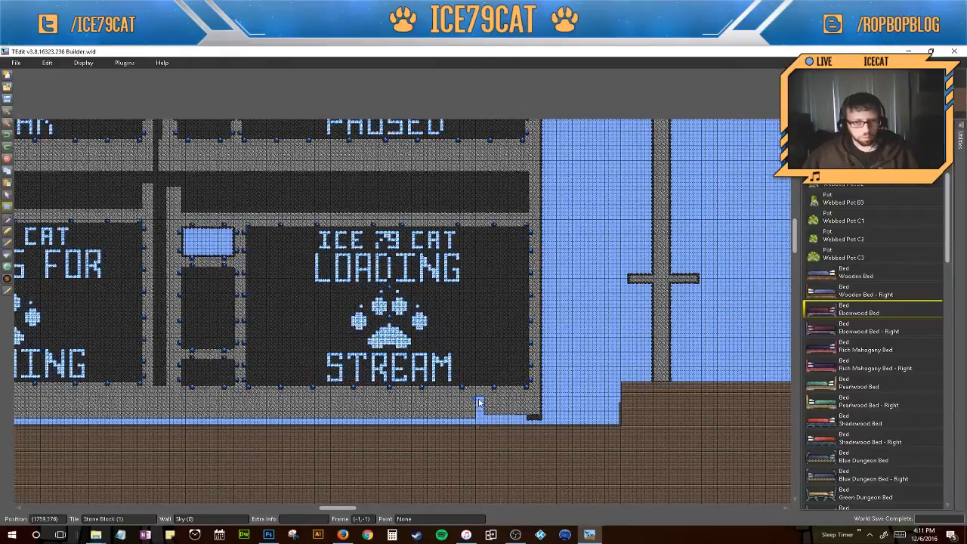
left_click_drag(474, 398, 536, 418)
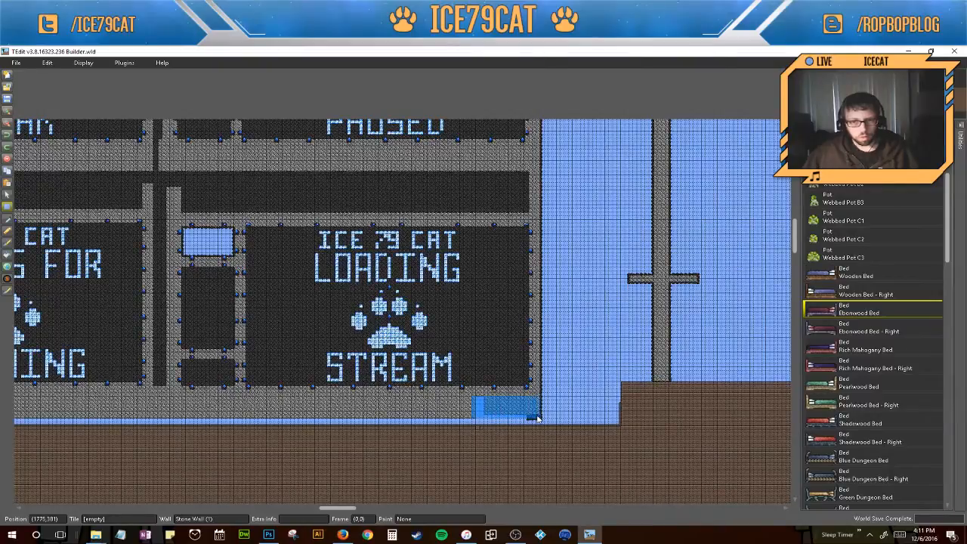
left_click(6, 255)
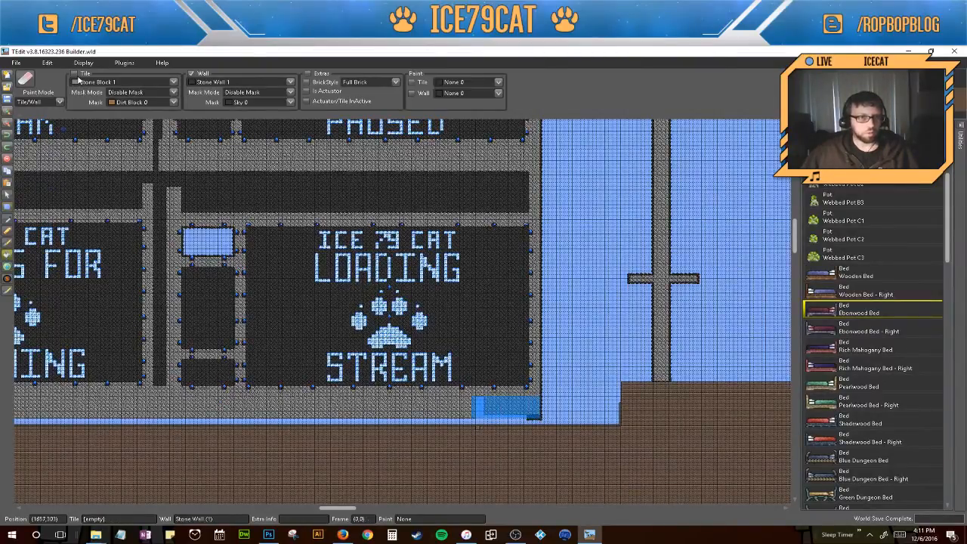
left_click(75, 75)
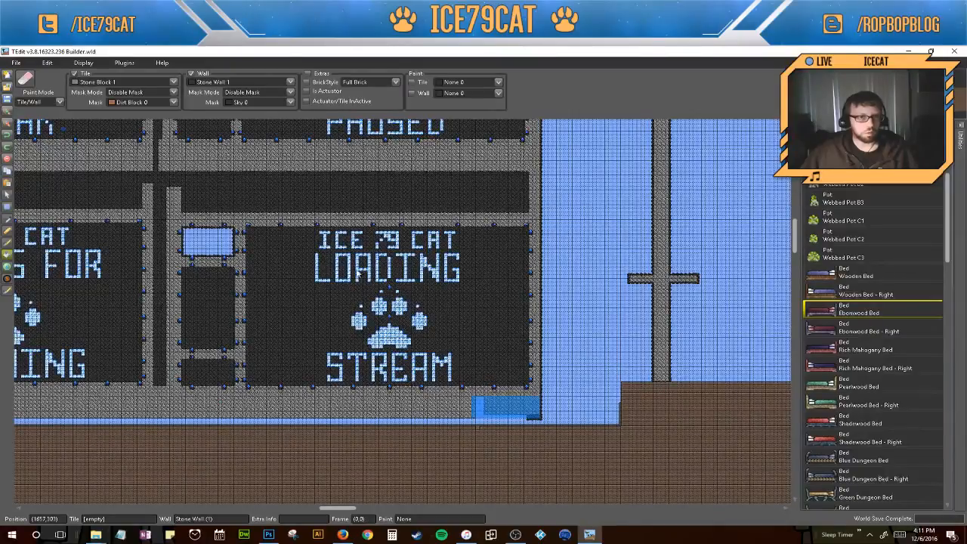
left_click(480, 413)
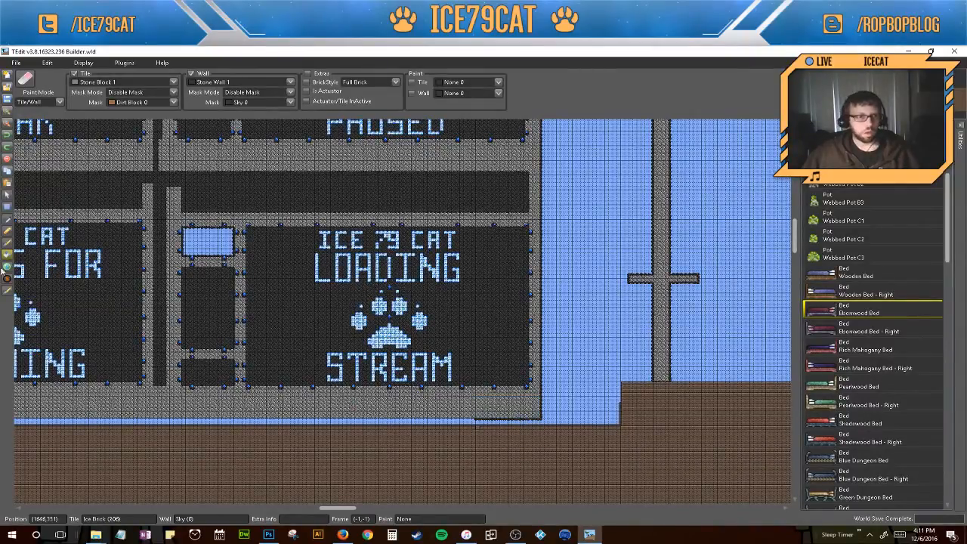
Move the world spawn point into the LOADING STREAM room, just right of the paw print
left_click(6, 268)
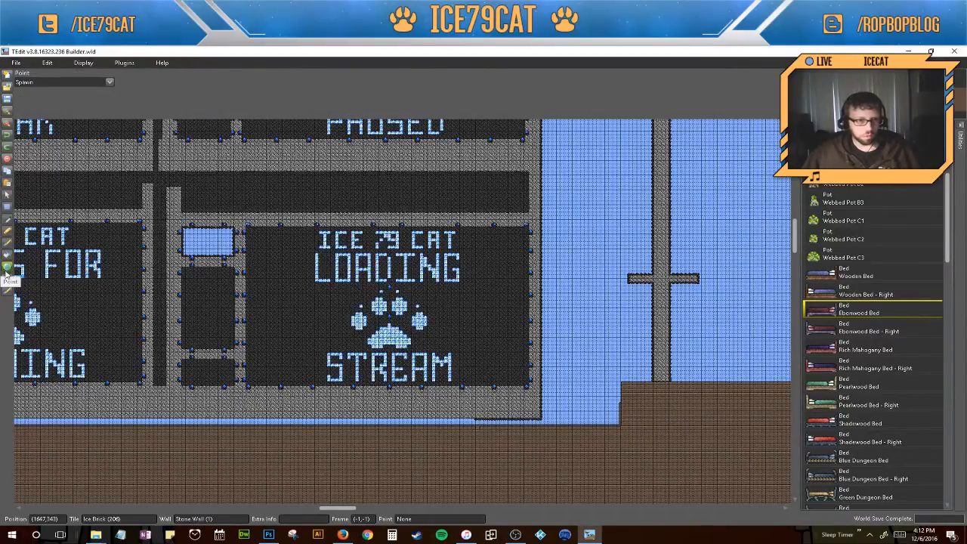
left_click(7, 277)
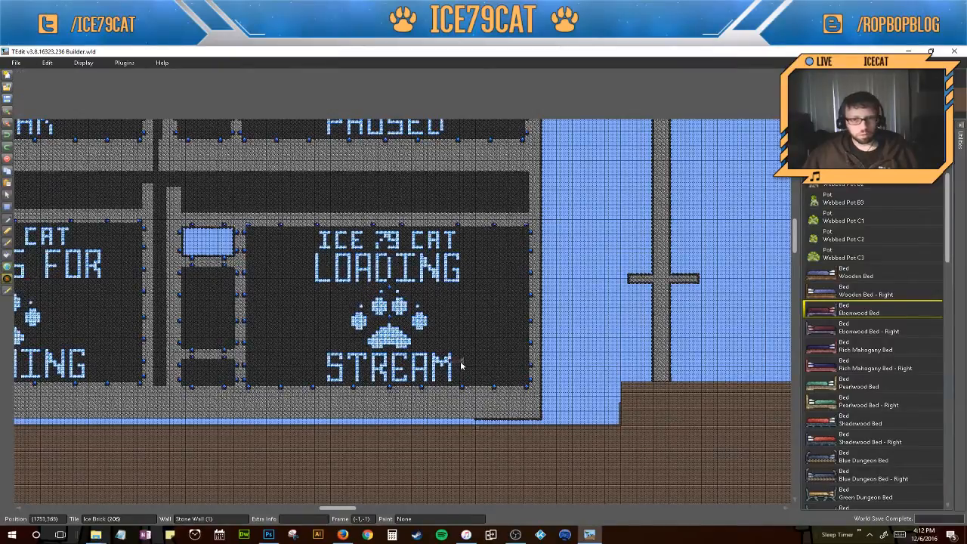
left_click(7, 266)
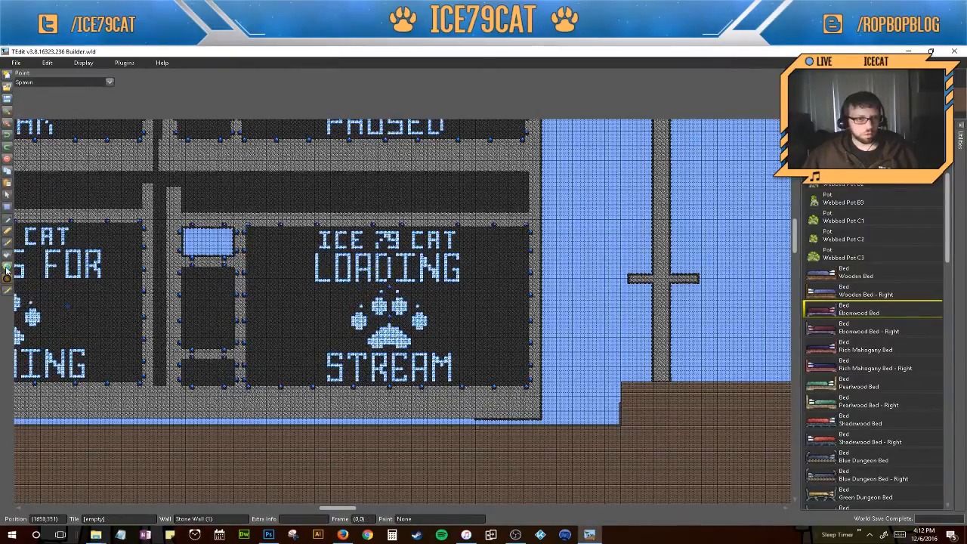
left_click(429, 342)
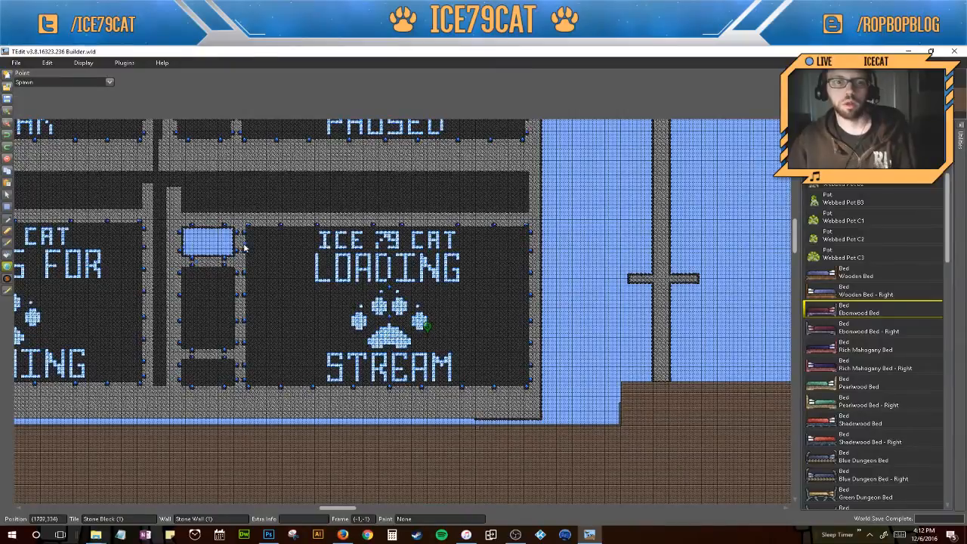
Save the Builder.wld world and close TEdit
left_click(15, 63)
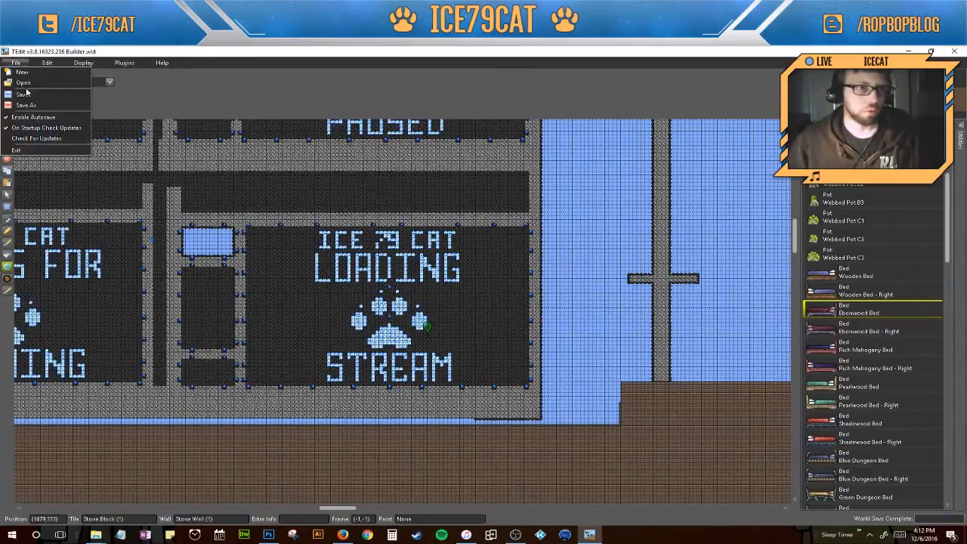
left_click(30, 95)
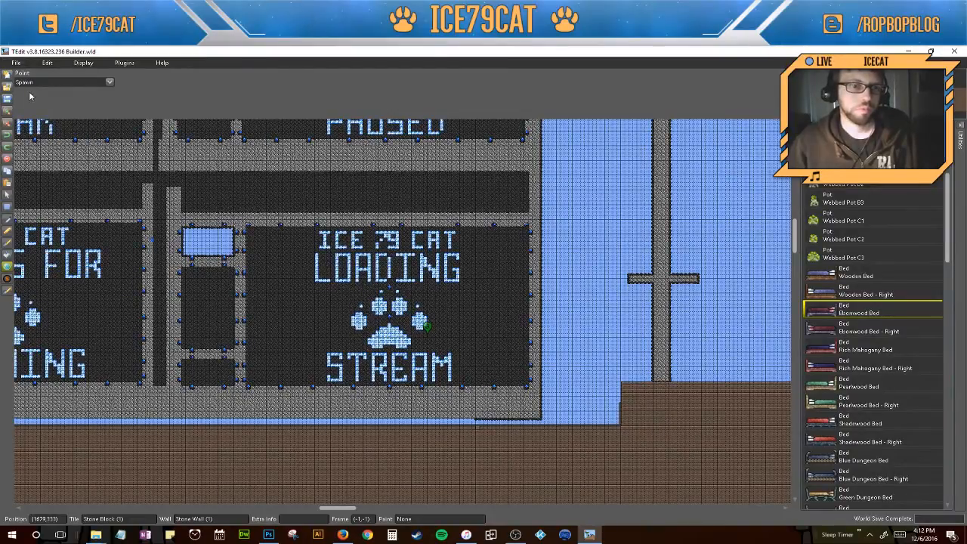
left_click(954, 51)
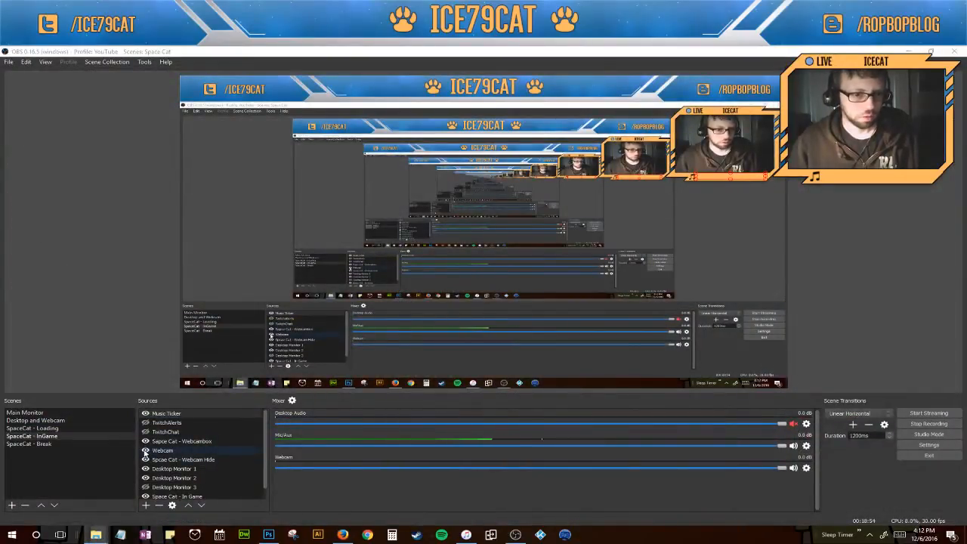
In OBS, hide the Webcam, Webcam Hide and Webcambox sources of the SpaceCat - InGame scene
left_click(145, 451)
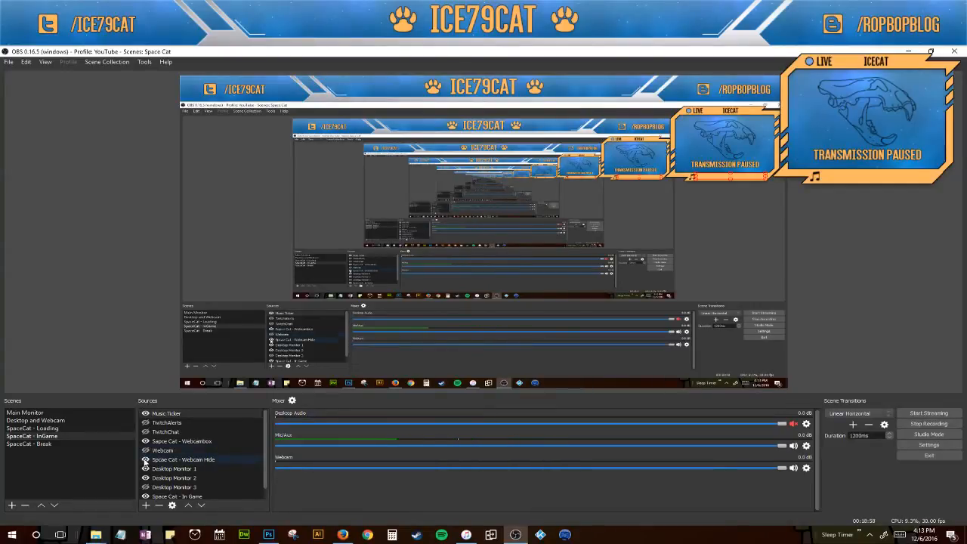
left_click(145, 460)
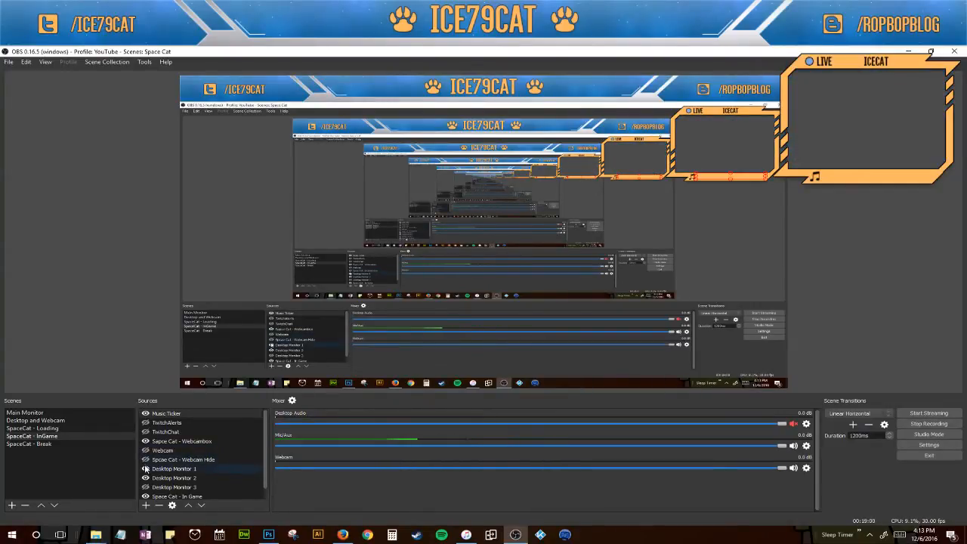
left_click(146, 444)
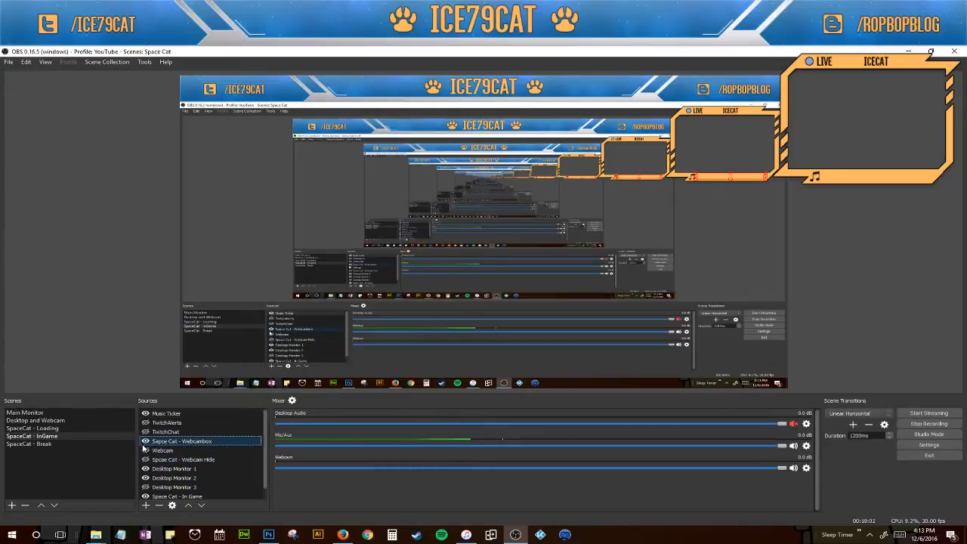
left_click(145, 442)
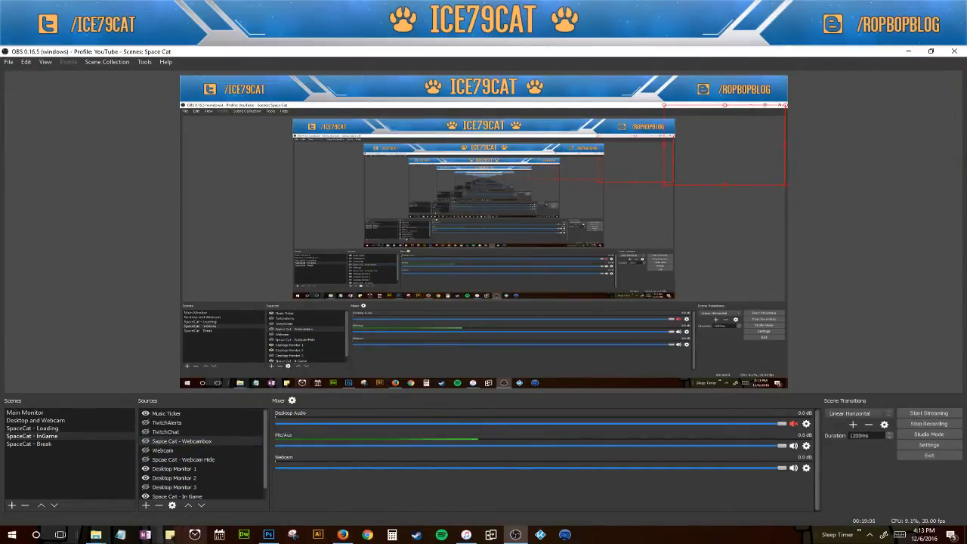
Launch Terraria from Steam's recent games
left_click(417, 535)
right_click(418, 533)
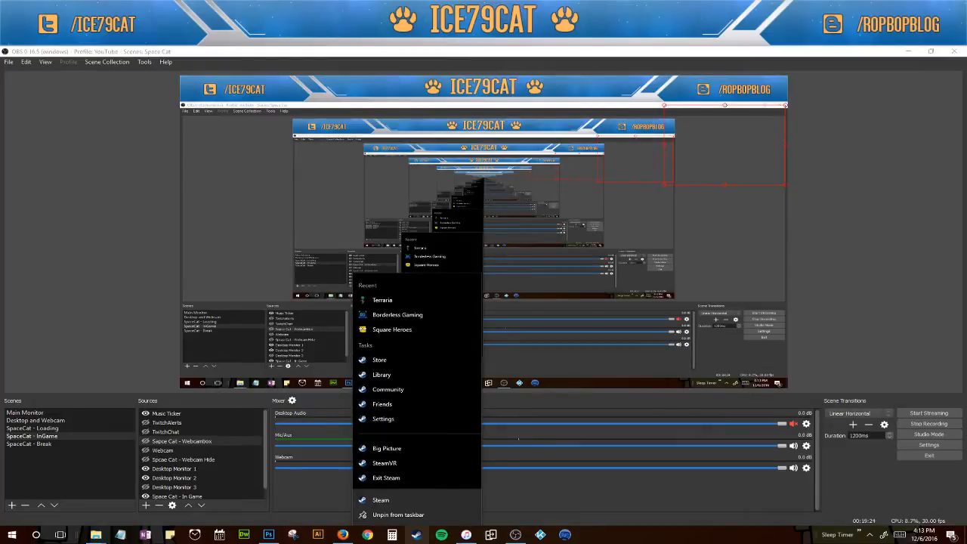
key("Escape")
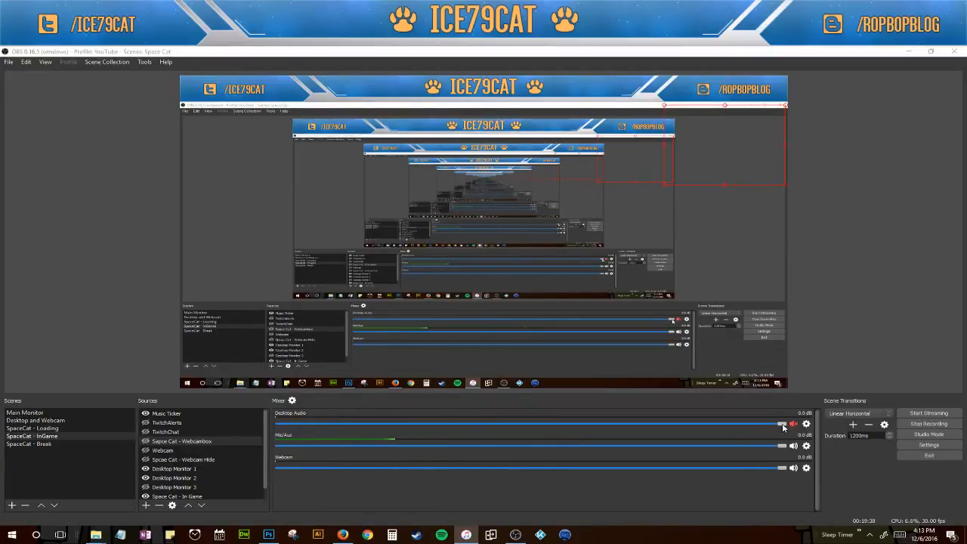
Unmute Desktop Audio in the OBS mixer and set its level to about -37.2 dB
left_click_drag(783, 425, 398, 428)
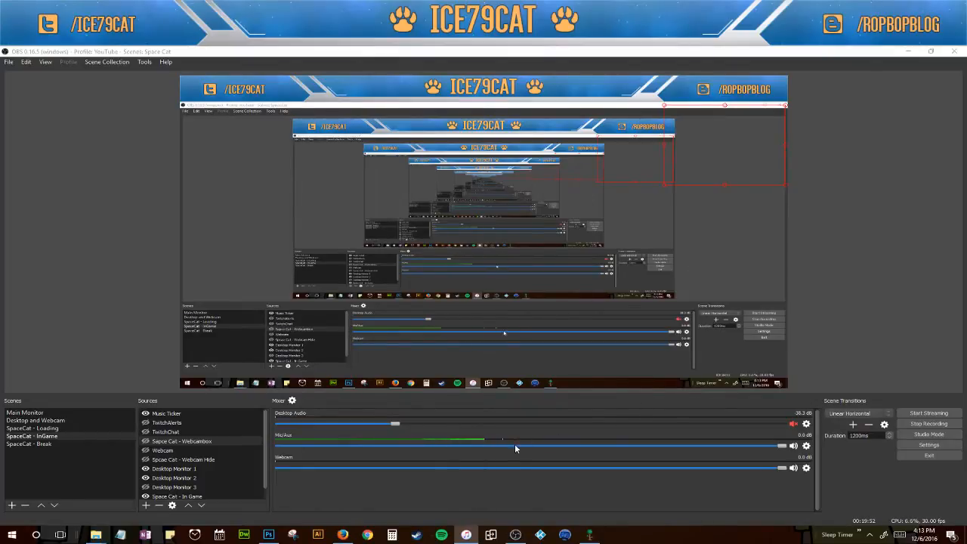
left_click(794, 425)
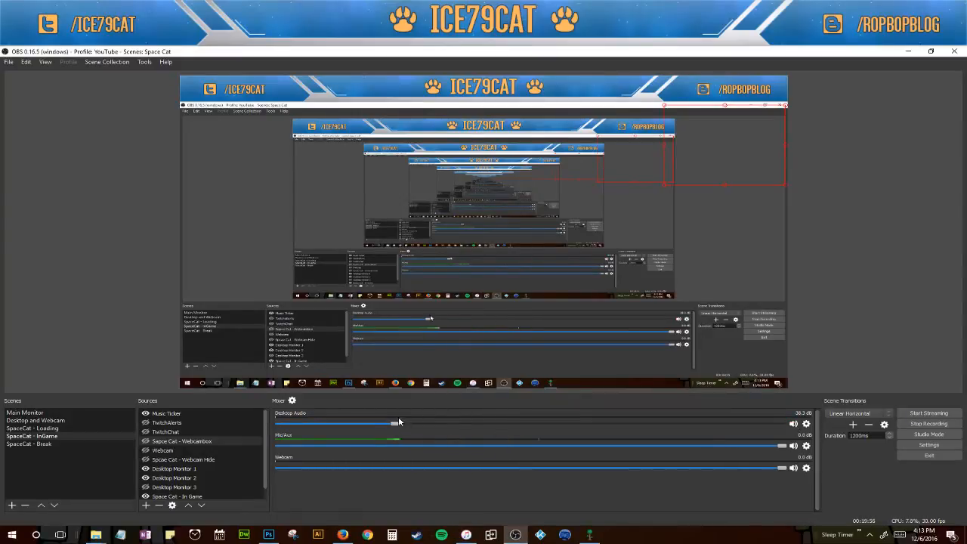
left_click_drag(399, 422, 377, 427)
key("alt+Tab")
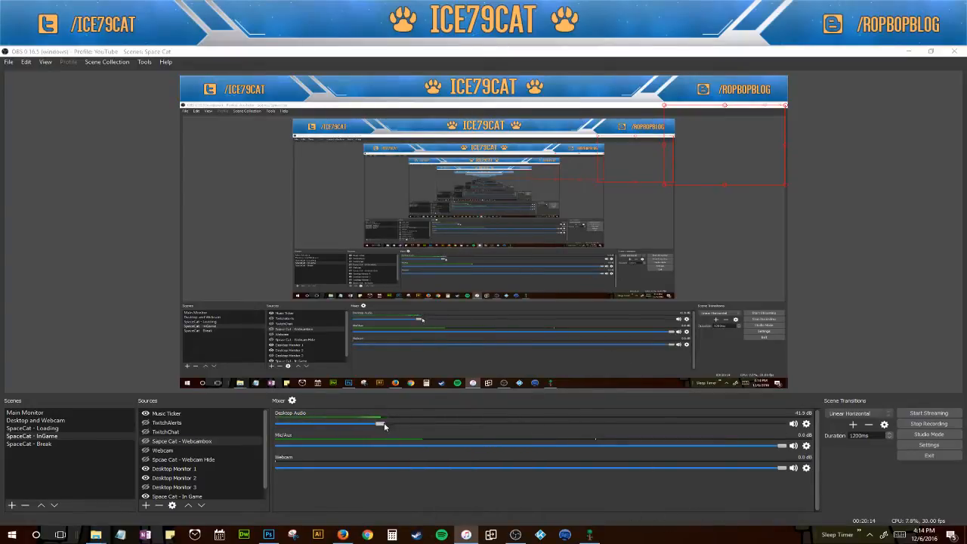
left_click_drag(381, 424, 400, 424)
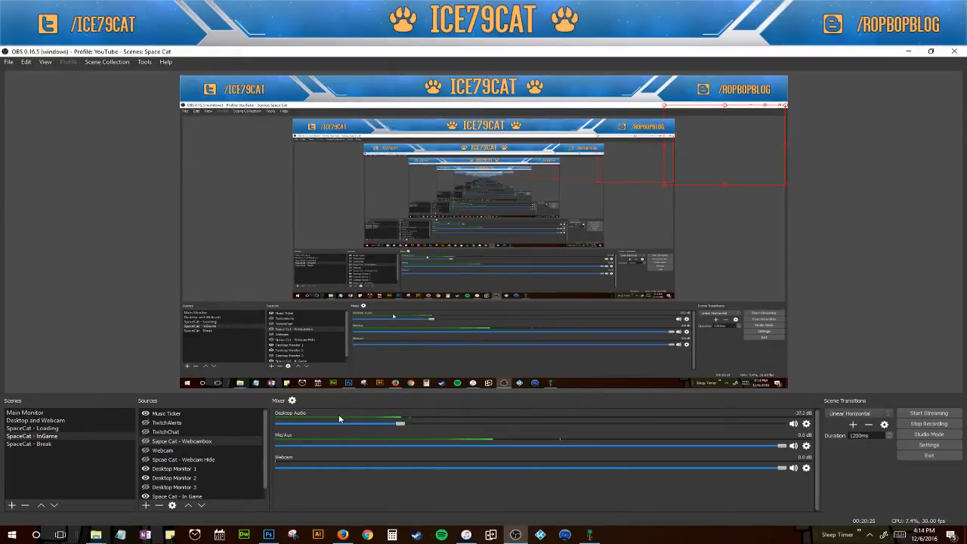
Adjust the system volume and switch to the running Terraria game
key("XF86AudioMute")
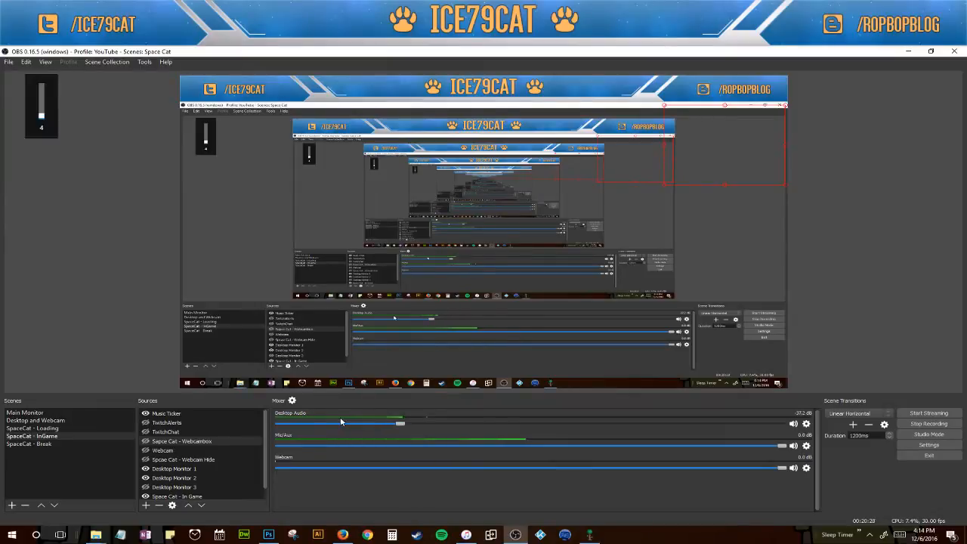
key("XF86AudioRaiseVolume")
left_click(590, 536)
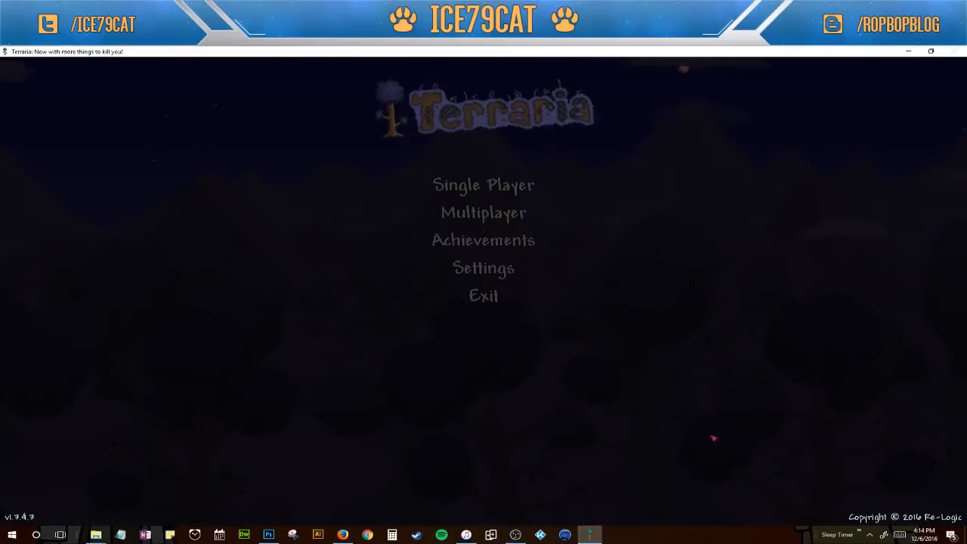
Start a single-player game with the first listed character in the Builder's Workshop world
left_click(459, 187)
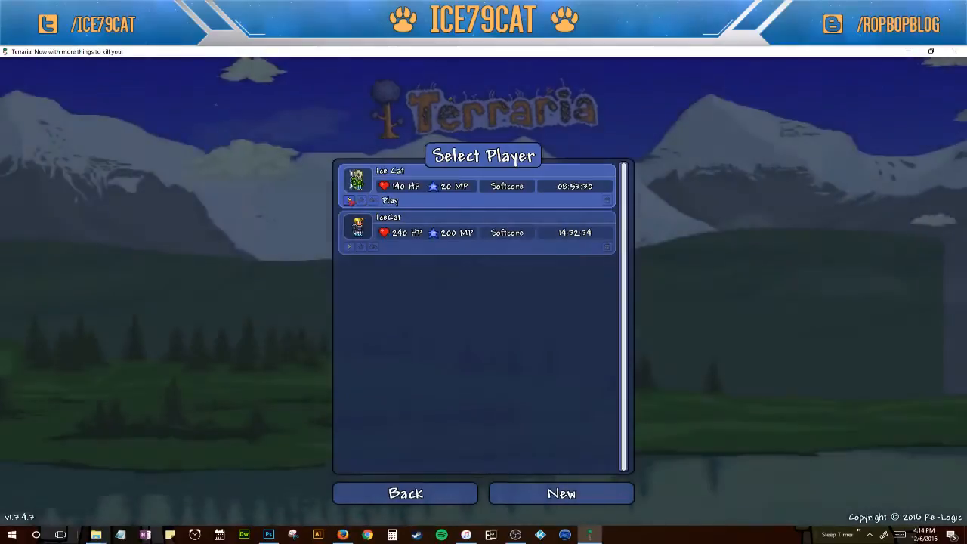
left_click(349, 200)
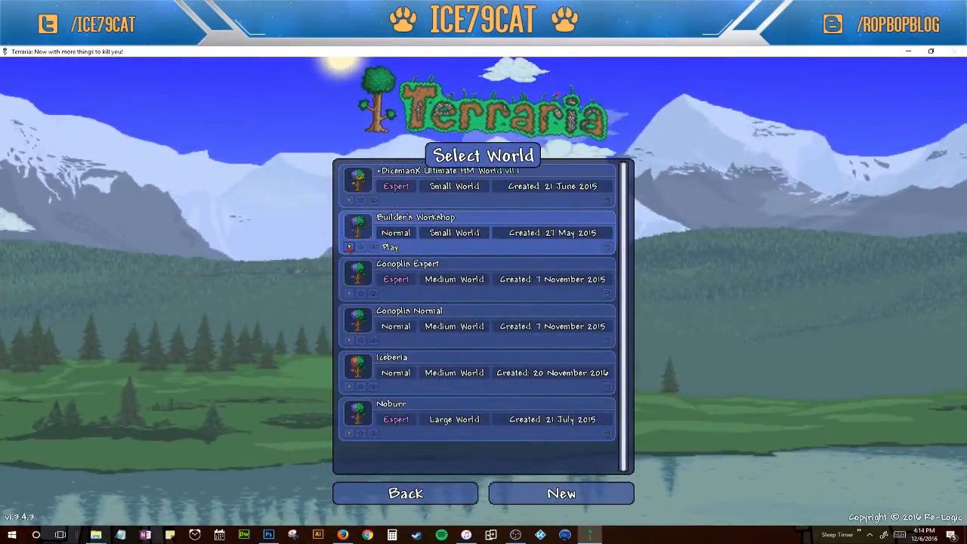
left_click(350, 247)
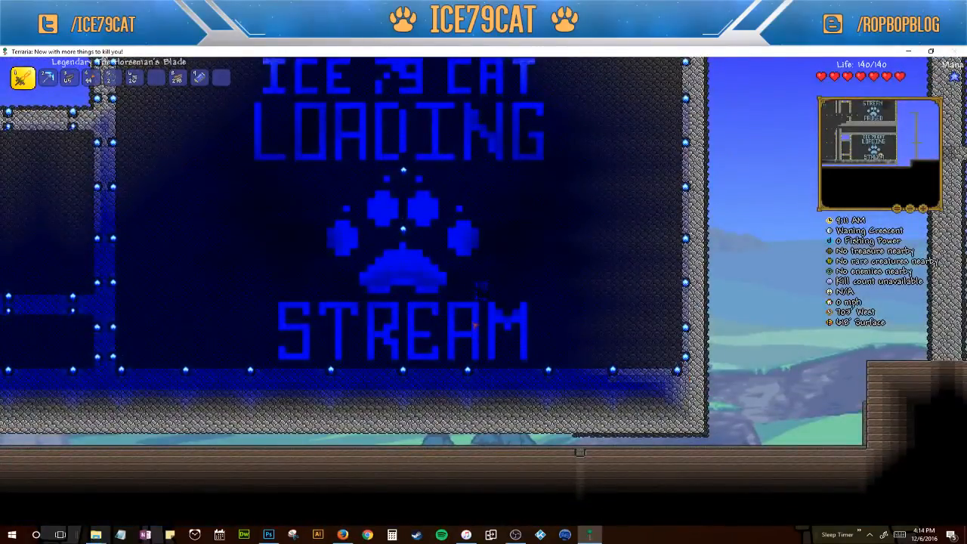
Fly the character around the ICE 79 CAT LOADING STREAM wall to view it in daylight
key("d")
key("space")
key("space")
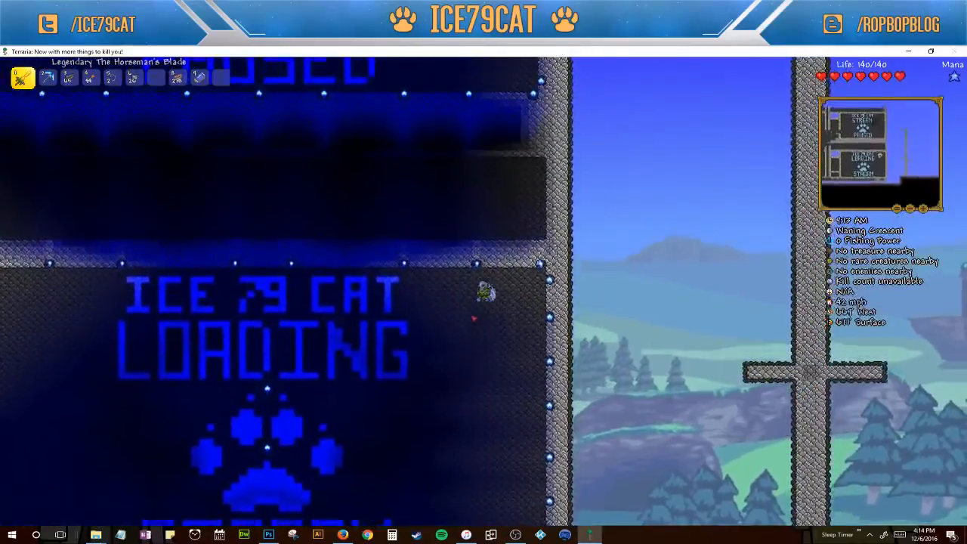
key("a")
key("a")
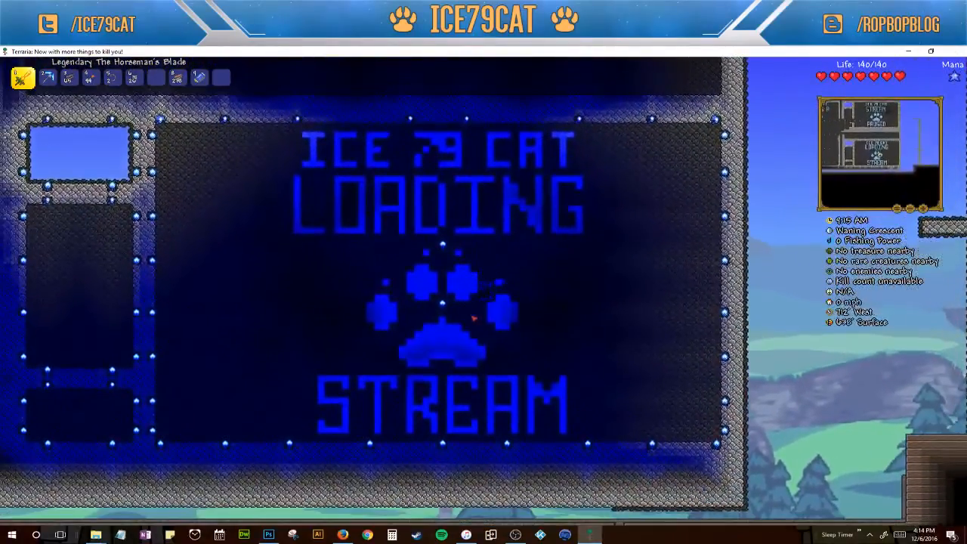
key("d")
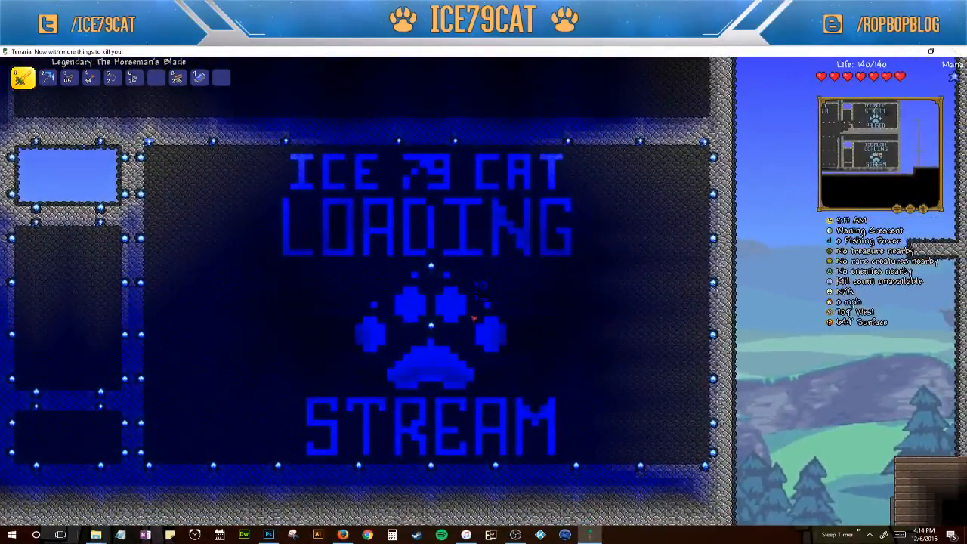
key("a")
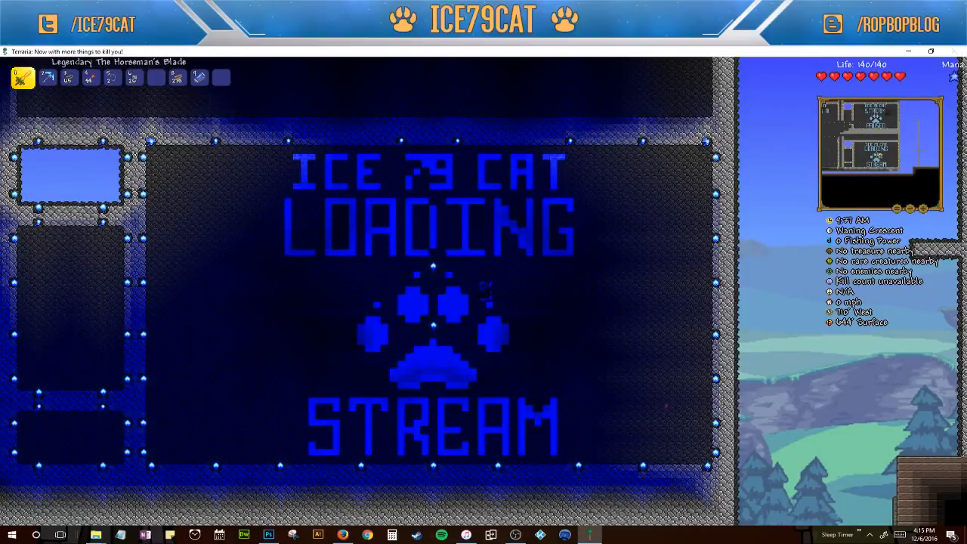
Bring up the second Worlds folder window and move it to the other monitor, returning to Terraria
mouse_move(511, 538)
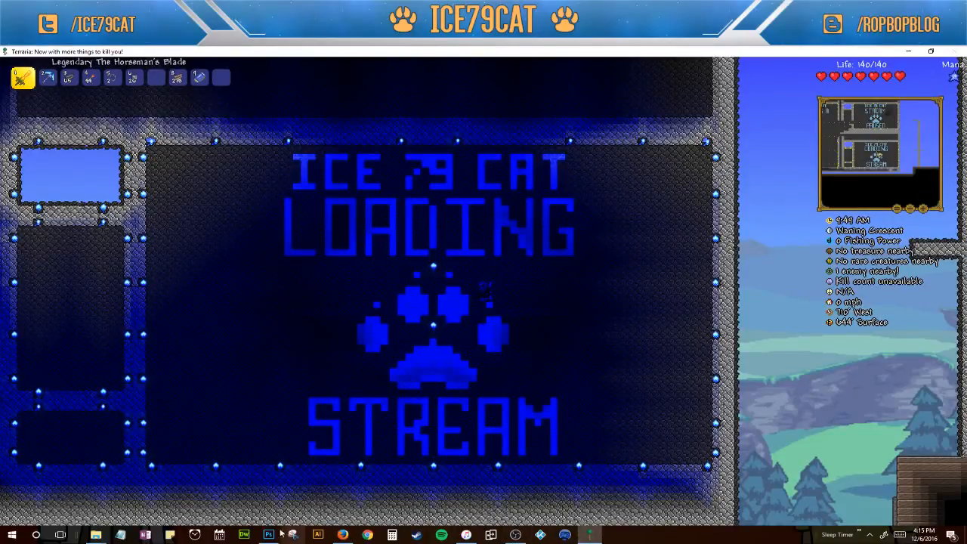
mouse_move(96, 535)
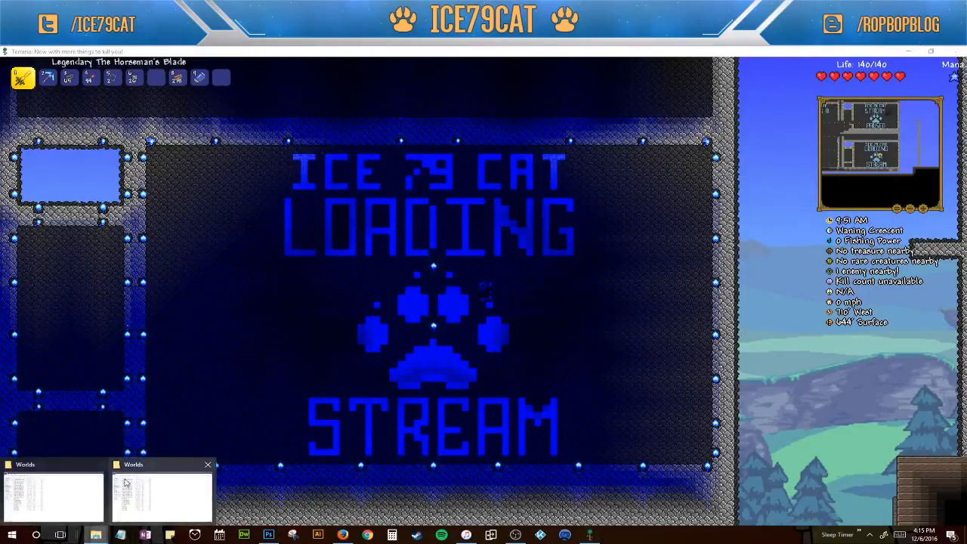
mouse_move(158, 465)
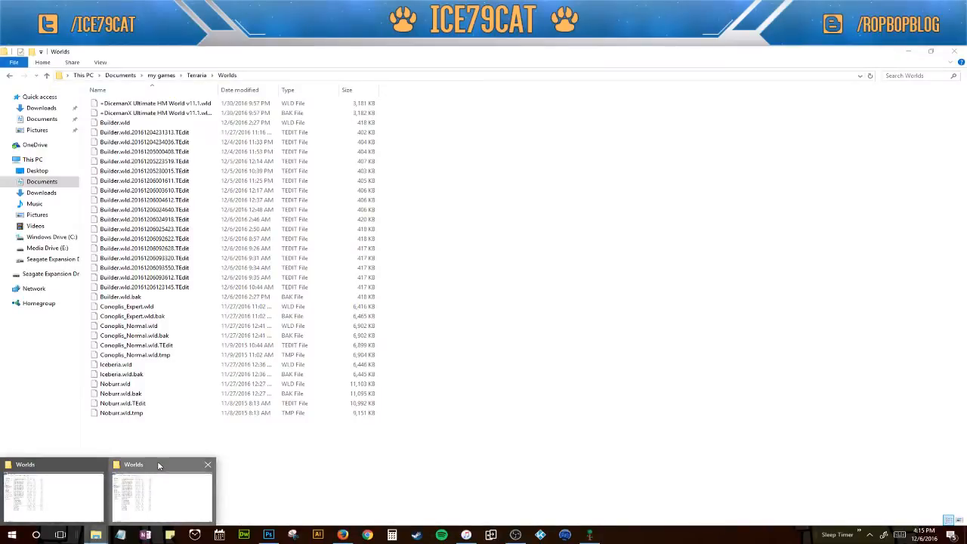
left_click(161, 465)
left_click_drag(471, 53, 966, 129)
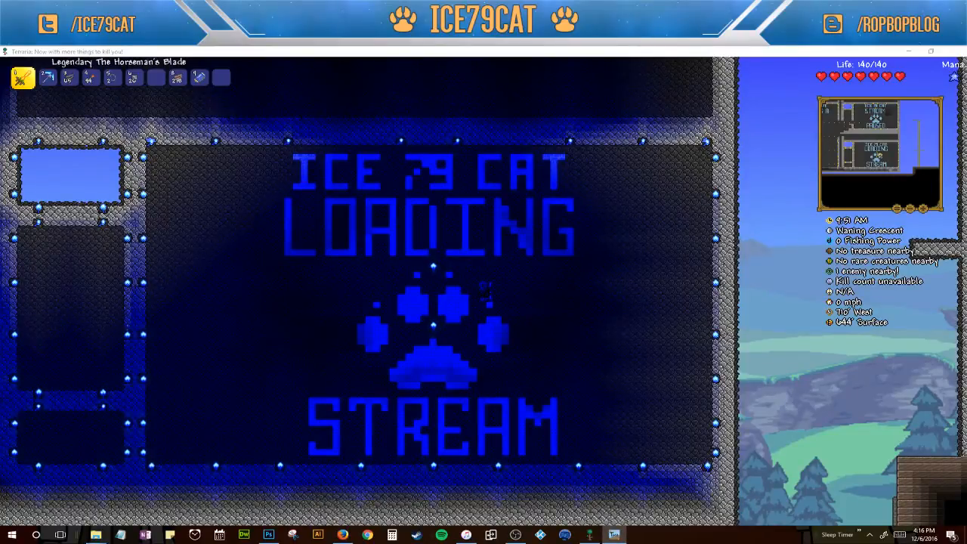
left_click(787, 266)
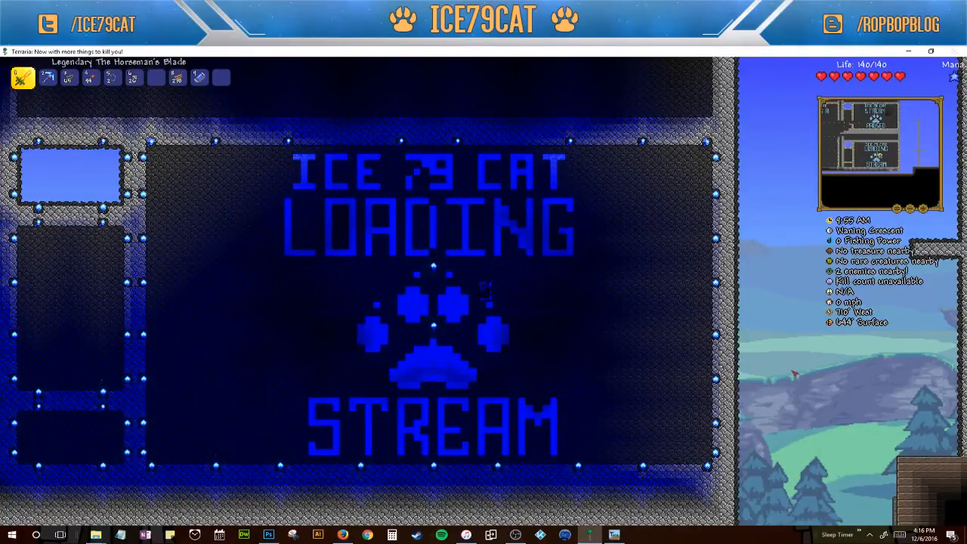
Save and exit the Builder's Workshop world and switch away from Terraria
key("Escape")
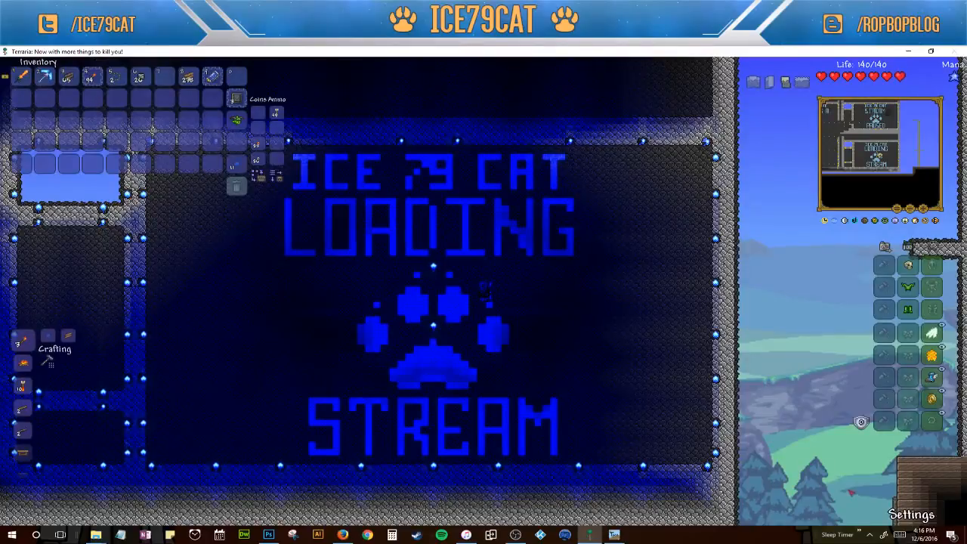
left_click(912, 515)
left_click(399, 377)
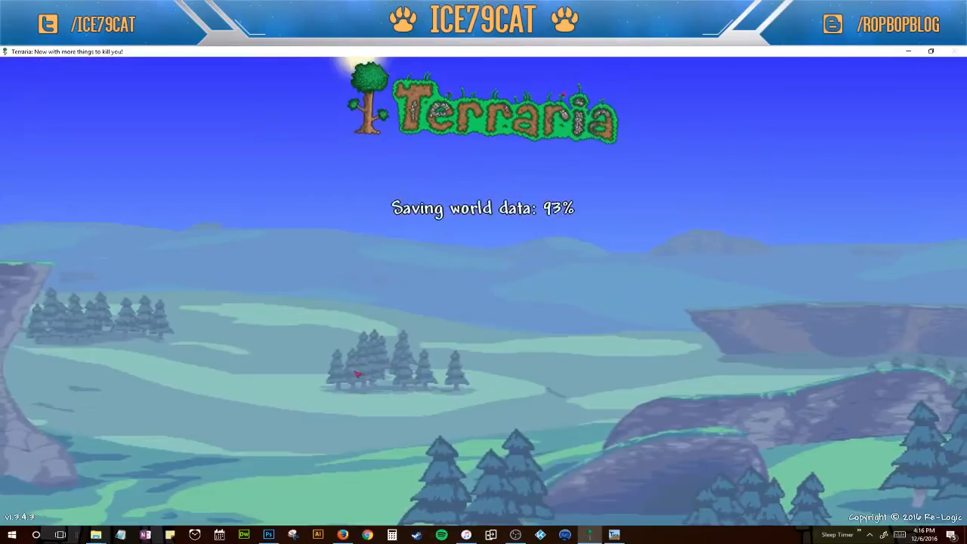
key("alt+Tab")
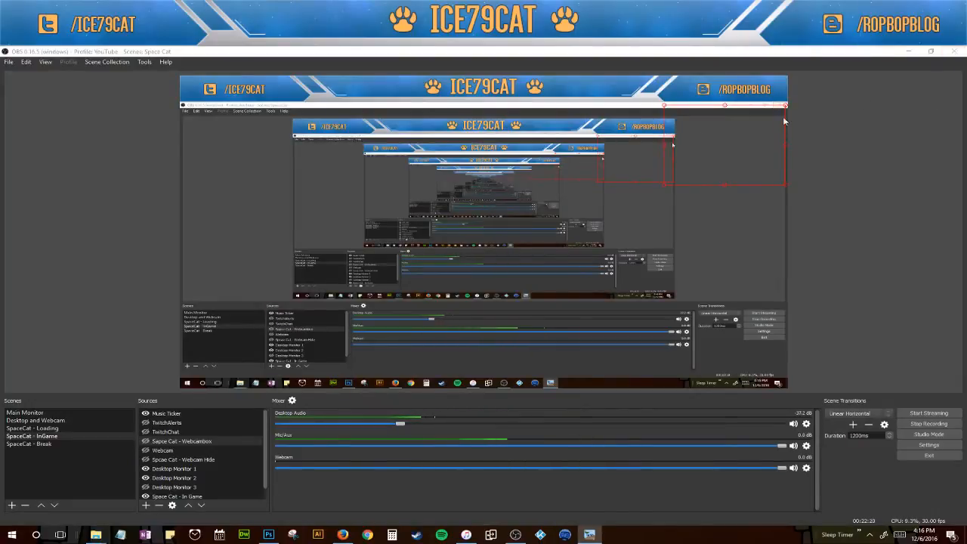
Bring the TEdit window onto the main monitor and open the world file Builder.wld
left_click_drag(966, 190, 409, 47)
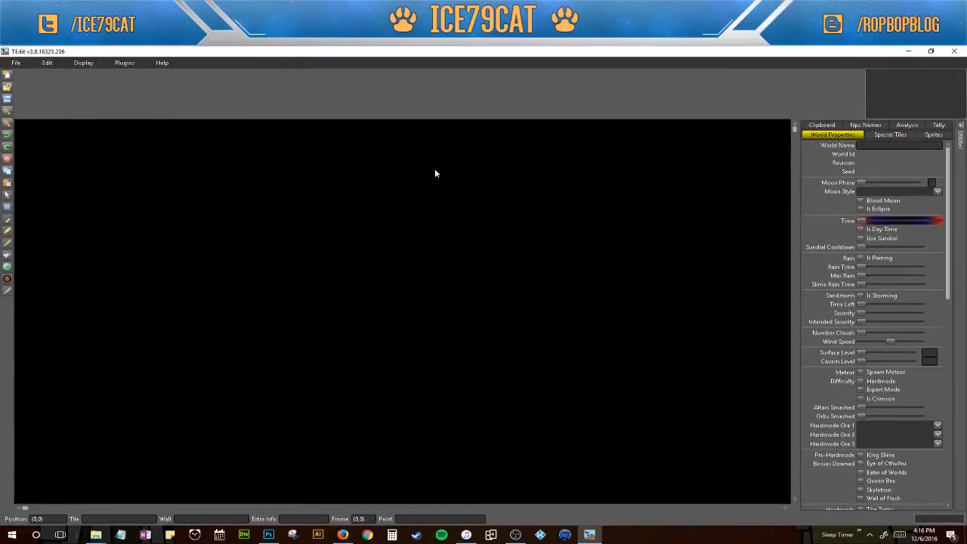
left_click(16, 63)
left_click(22, 85)
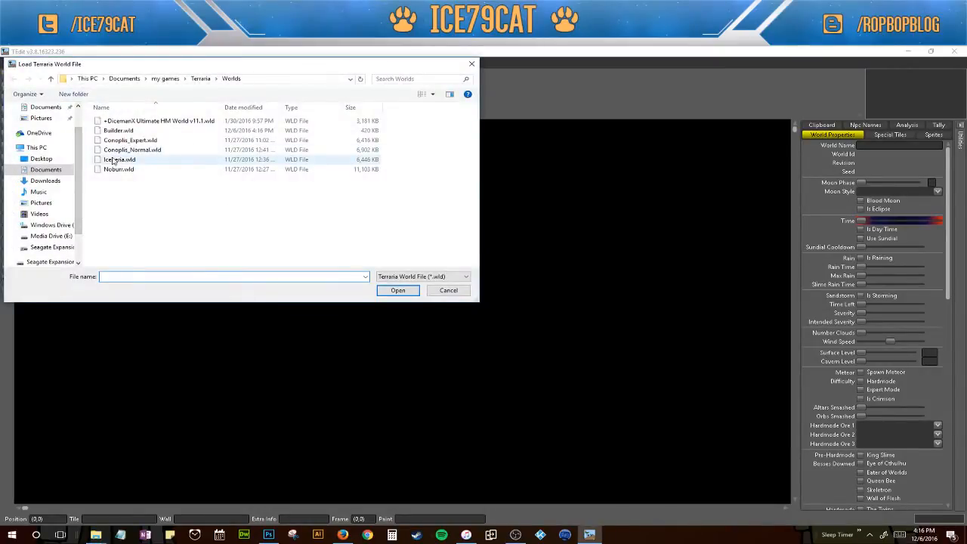
double_click(108, 132)
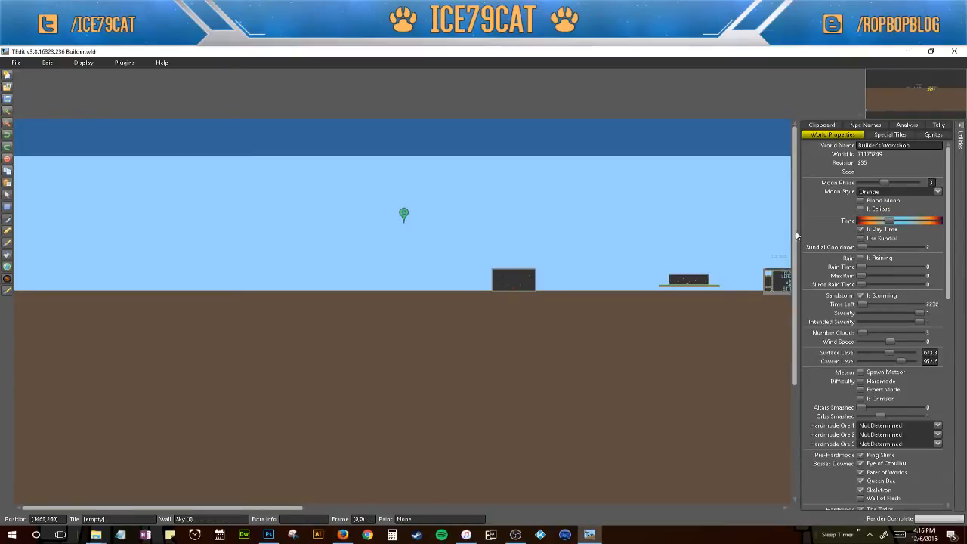
Turn off Is Day Time with the time near the middle of the night, and save the world before closing TEdit
left_click(860, 229)
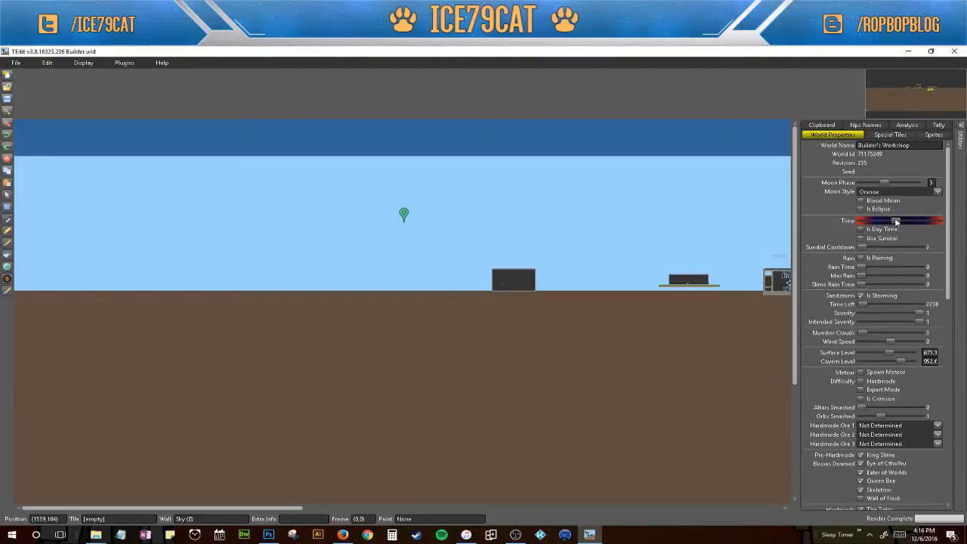
left_click(15, 63)
left_click(22, 96)
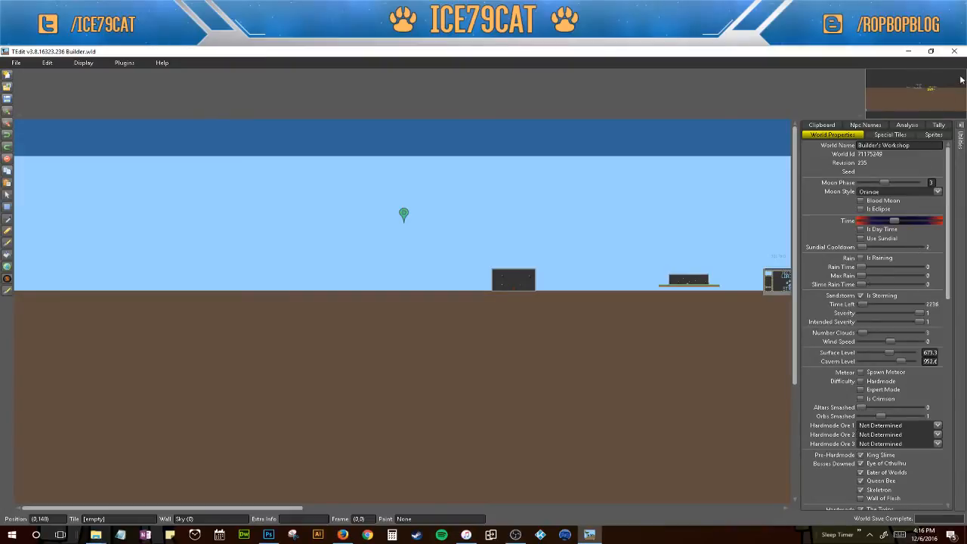
left_click(954, 53)
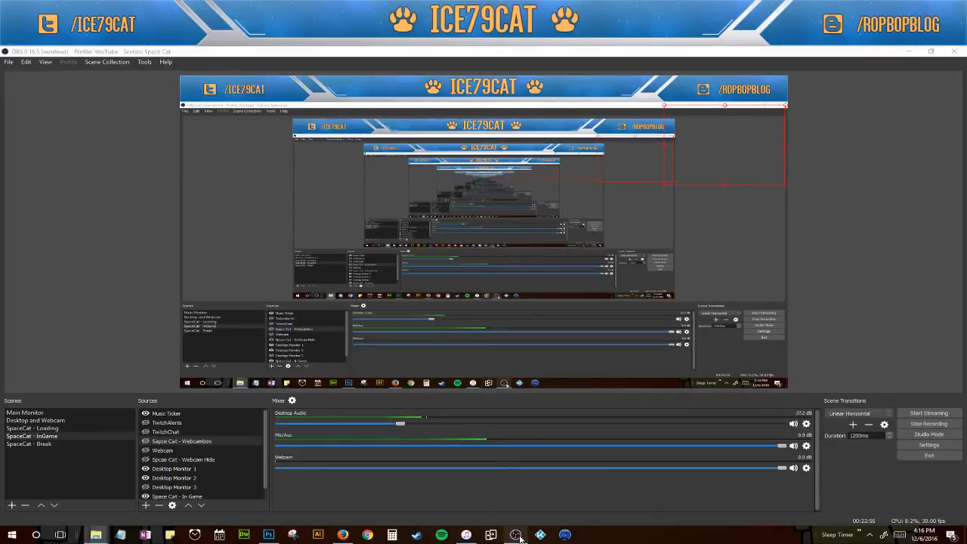
Launch Terraria from Steam's recent games and start it from the Ready - Terraria window
right_click(336, 538)
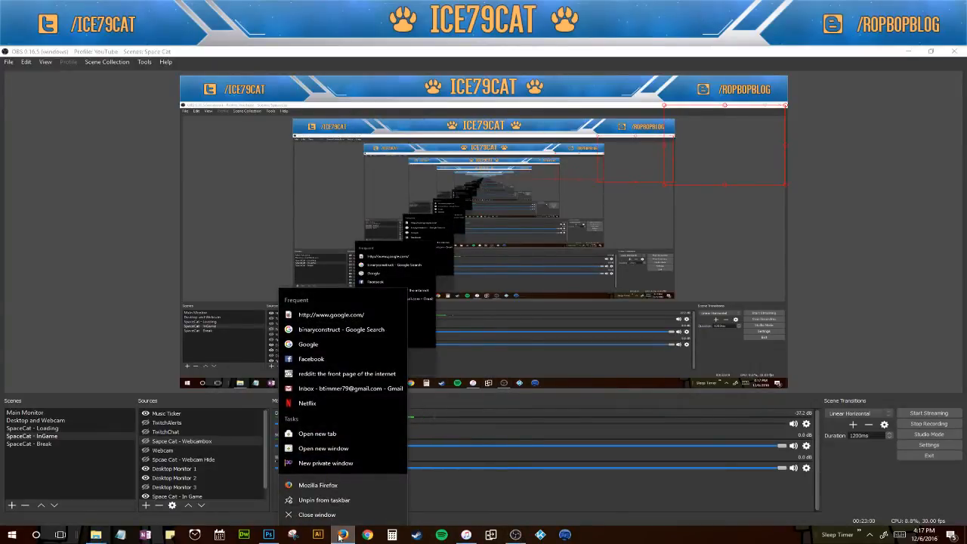
right_click(417, 534)
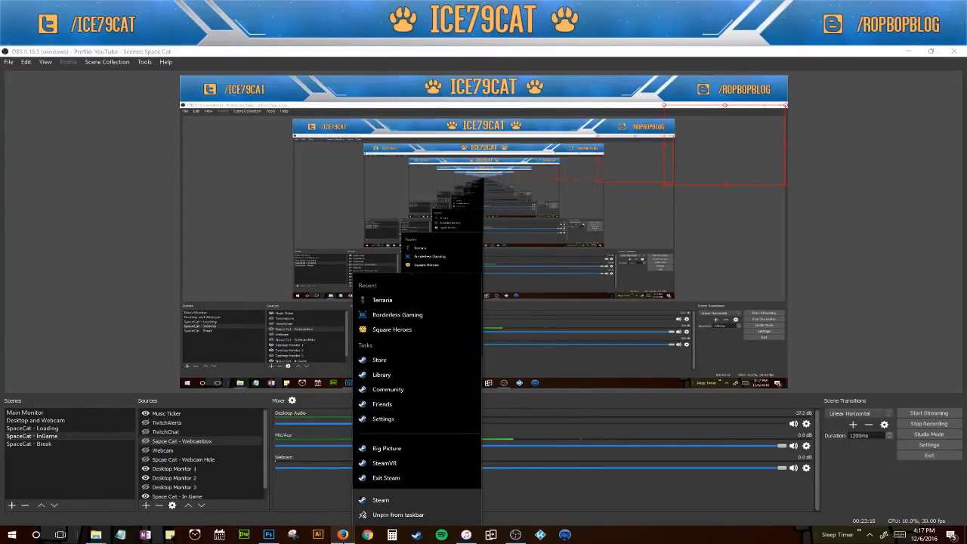
mouse_move(343, 535)
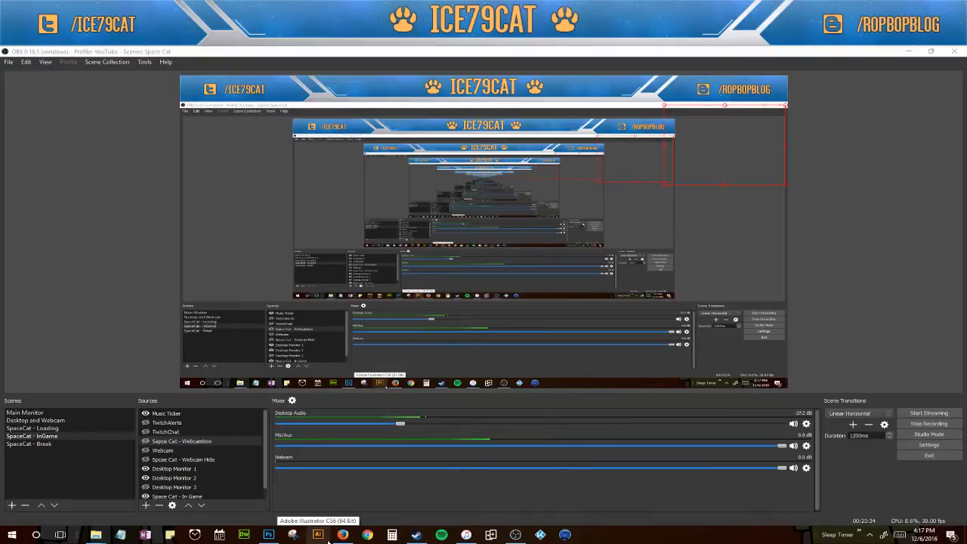
mouse_move(333, 538)
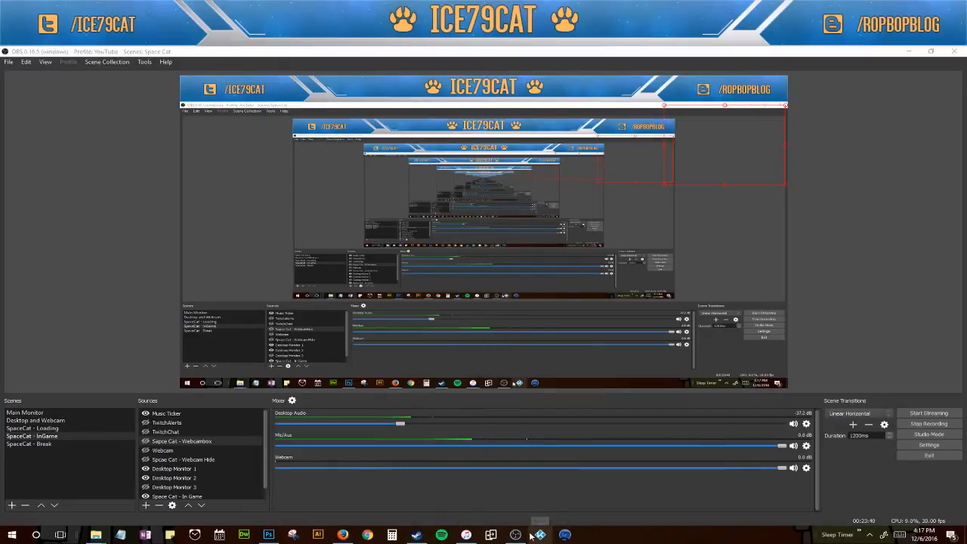
mouse_move(527, 537)
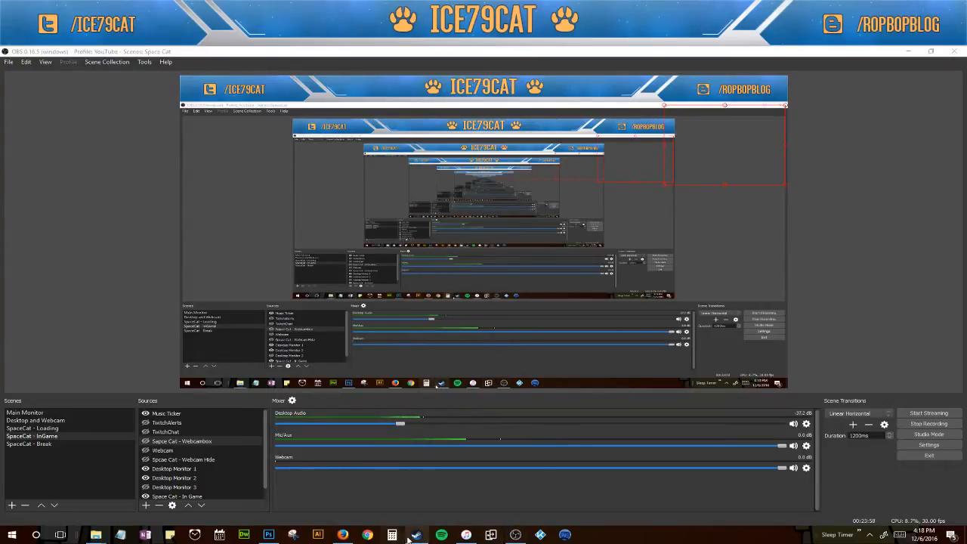
mouse_move(410, 537)
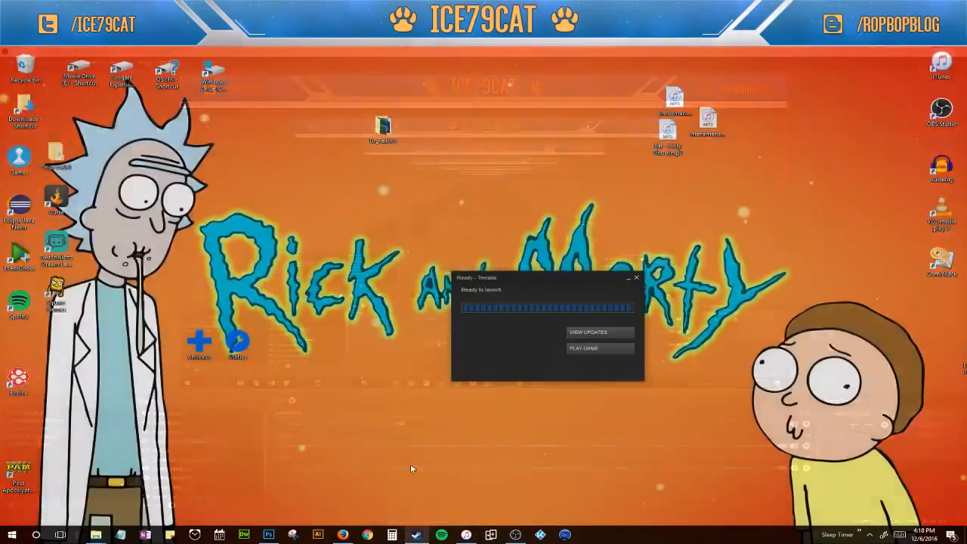
left_click(411, 466)
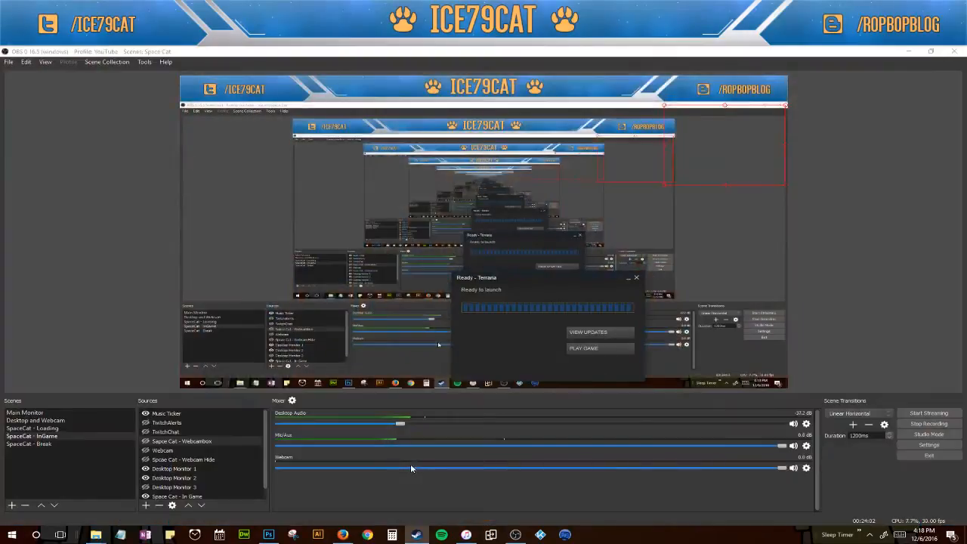
left_click(601, 353)
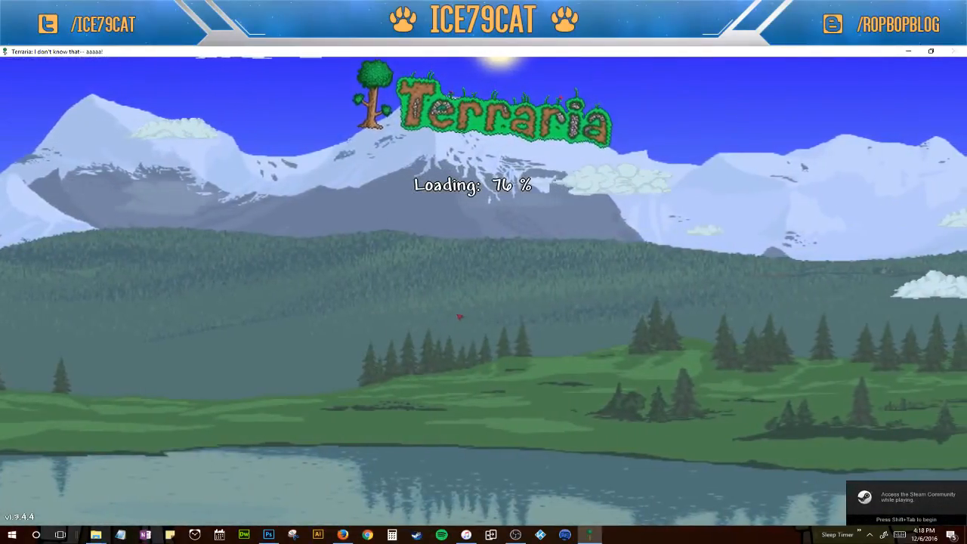
Re-enter the Builder's Workshop world in single player with the first listed character
left_click(514, 186)
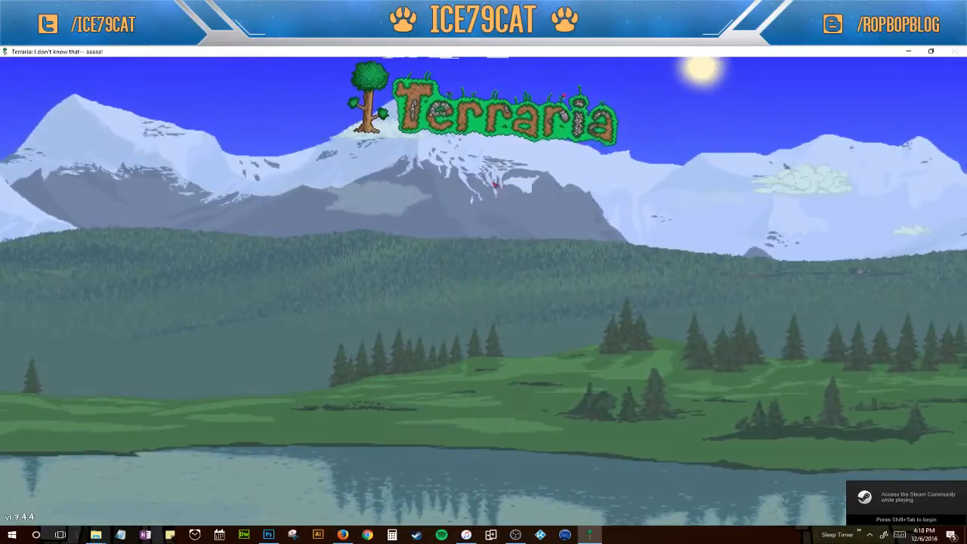
left_click(349, 201)
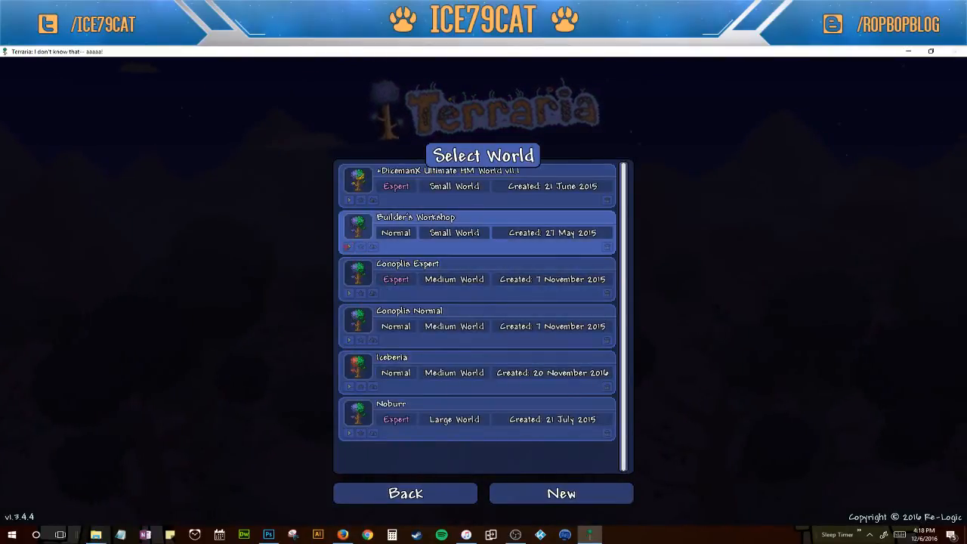
left_click(350, 247)
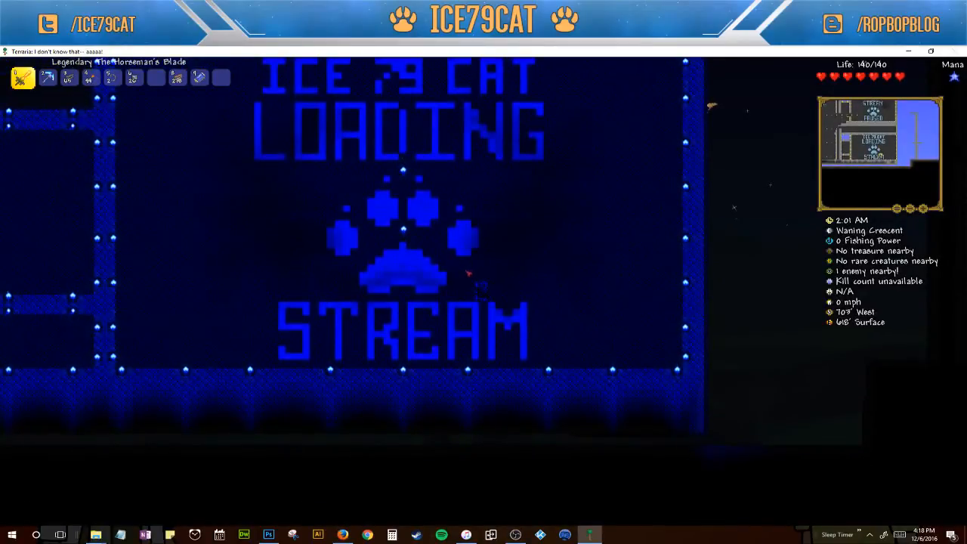
Fly the character up in front of the loading stream wall so it is fully framed, and enter Camera Mode
key("d")
key("space")
key("a")
key("space")
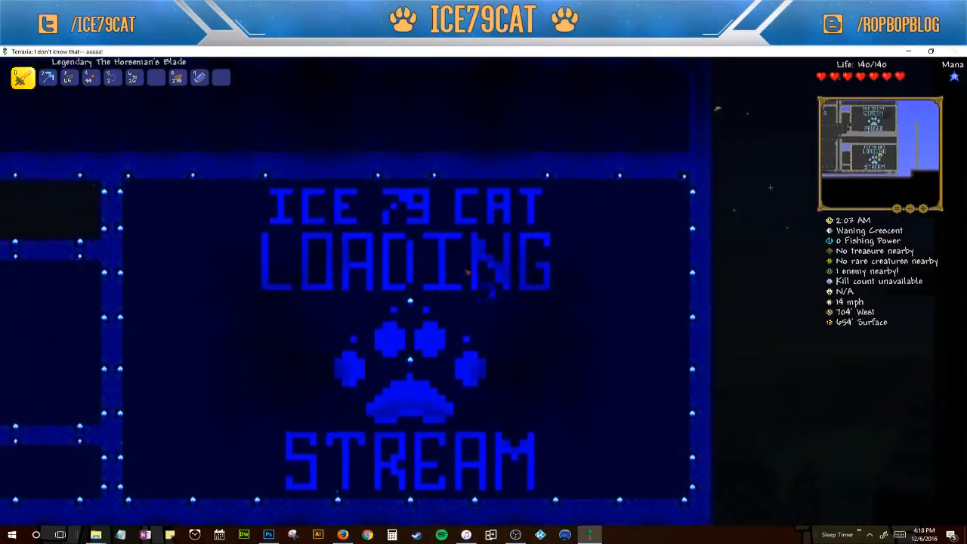
key("a")
key("space")
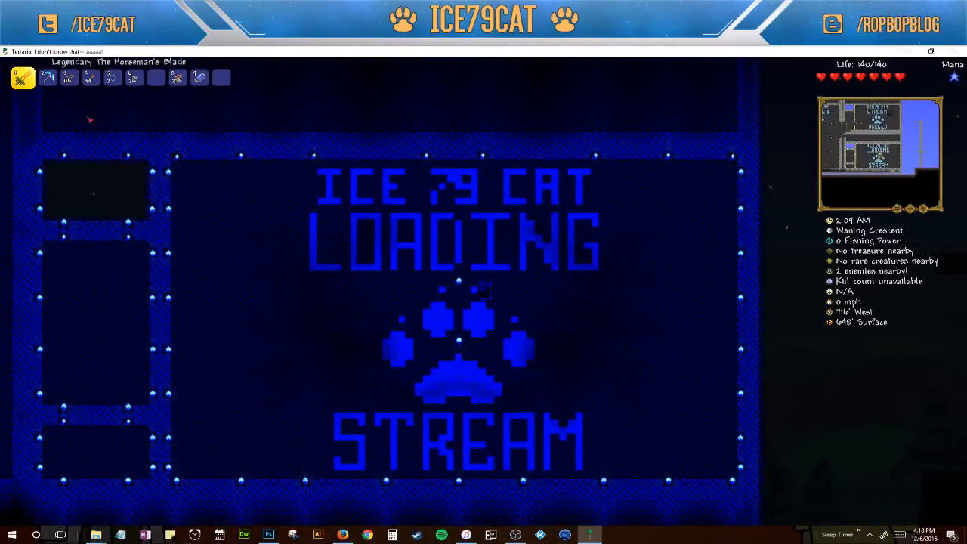
key("F1")
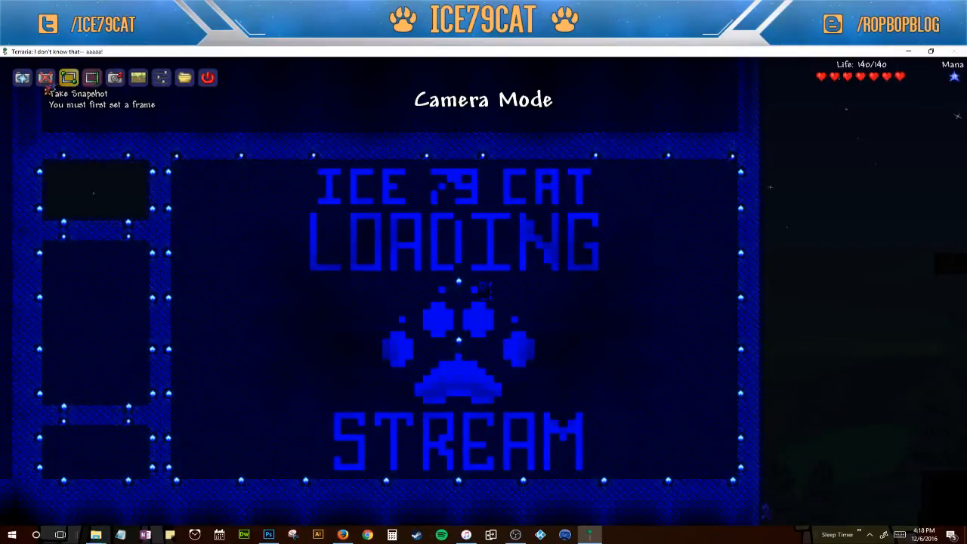
Set the capture frame so its edges enclose the whole loading stream wall, flush with the outer blue border
left_click(90, 83)
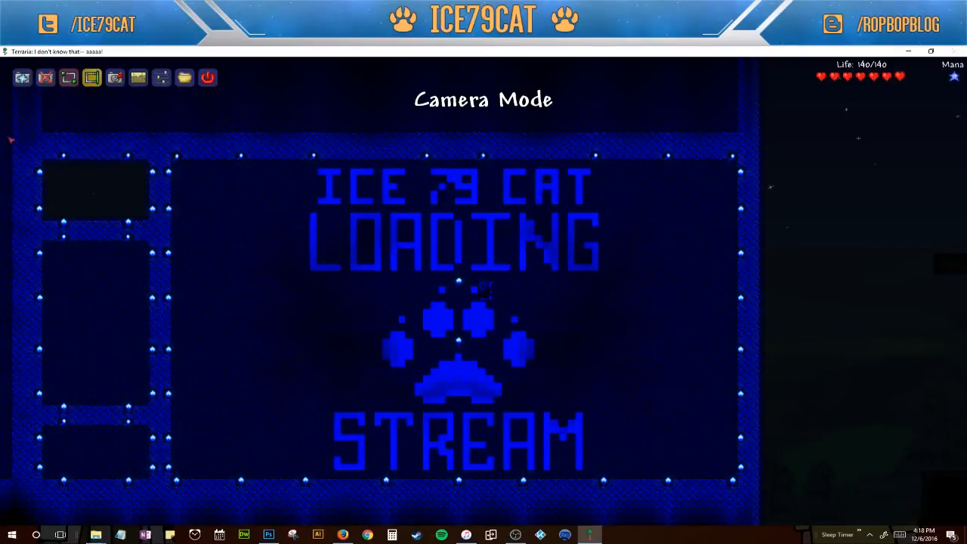
left_click_drag(9, 131, 764, 211)
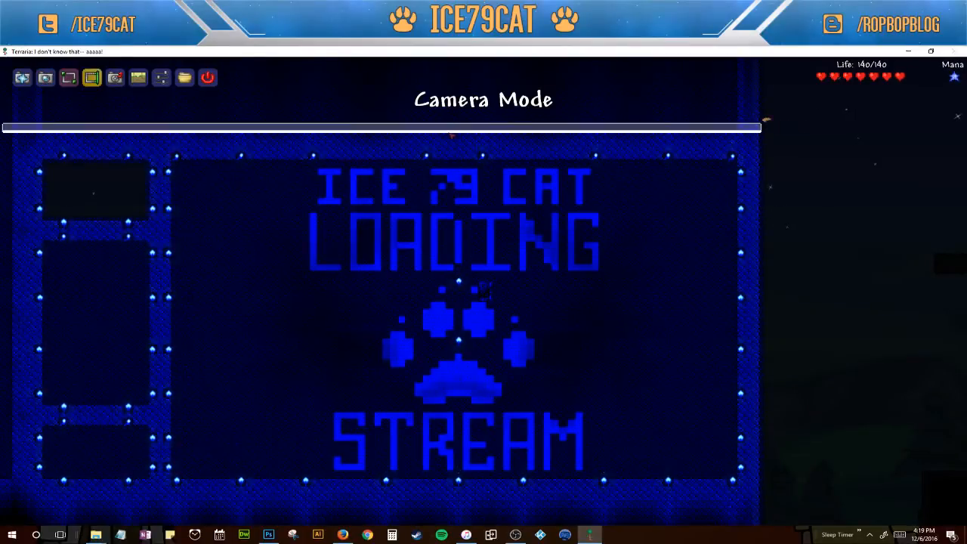
left_click_drag(452, 132, 469, 522)
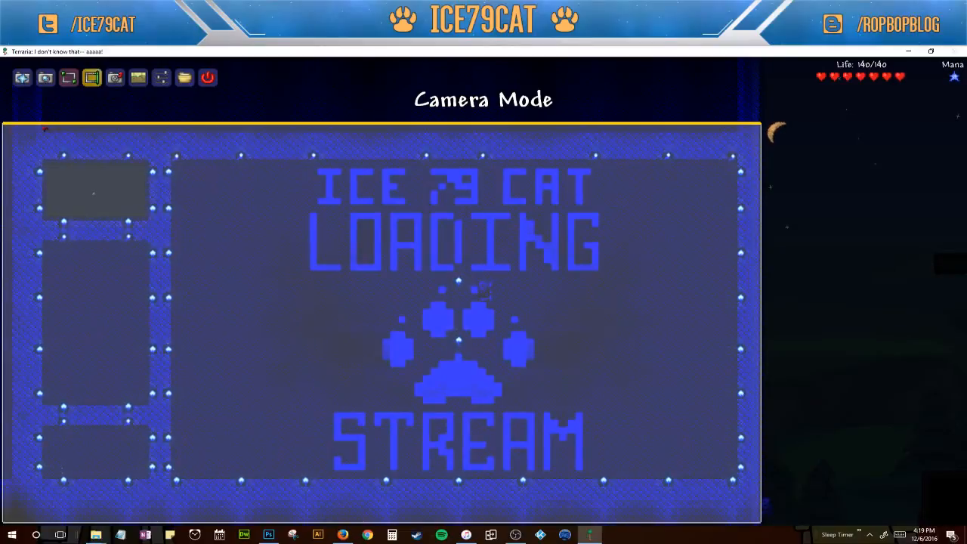
left_click_drag(8, 129, 42, 147)
mouse_move(14, 268)
left_mouse_down()
mouse_move(53, 274)
mouse_move(28, 275)
left_mouse_up()
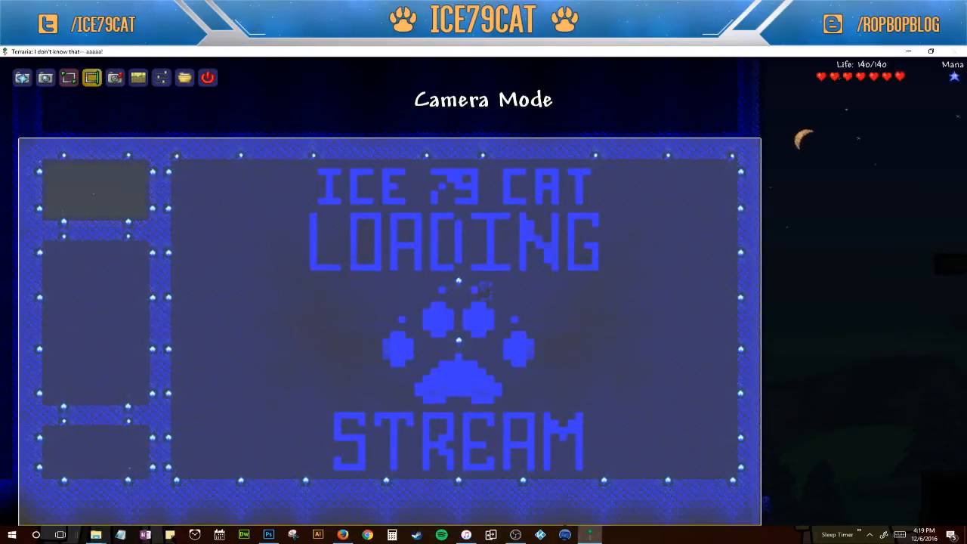
left_click_drag(567, 522, 565, 499)
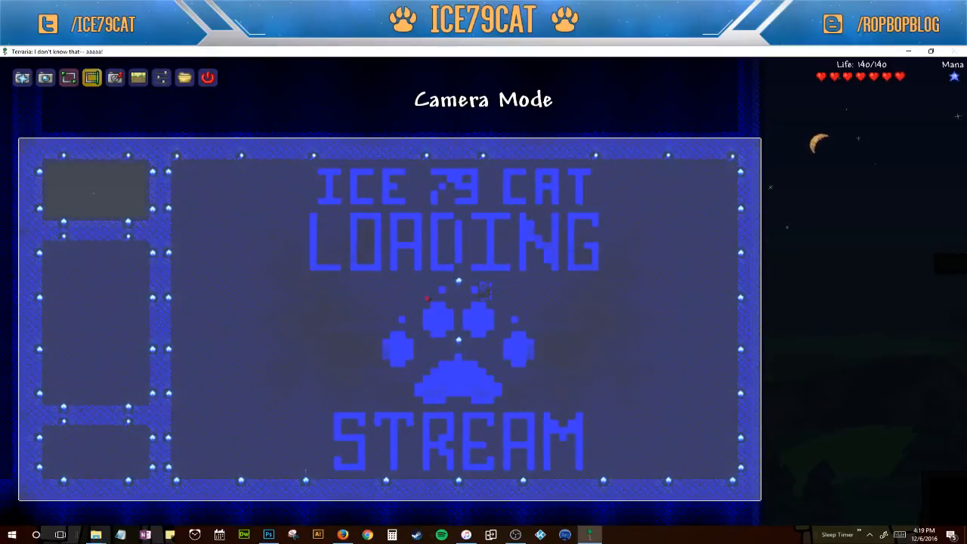
Turn off Capture Entities in the camera settings and take a snapshot of the framed wall
left_click(161, 78)
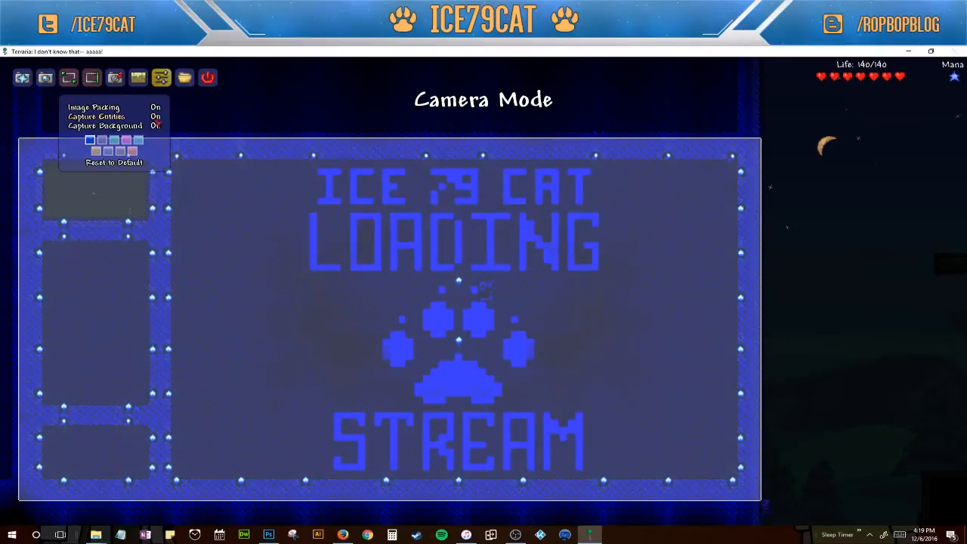
left_click(155, 117)
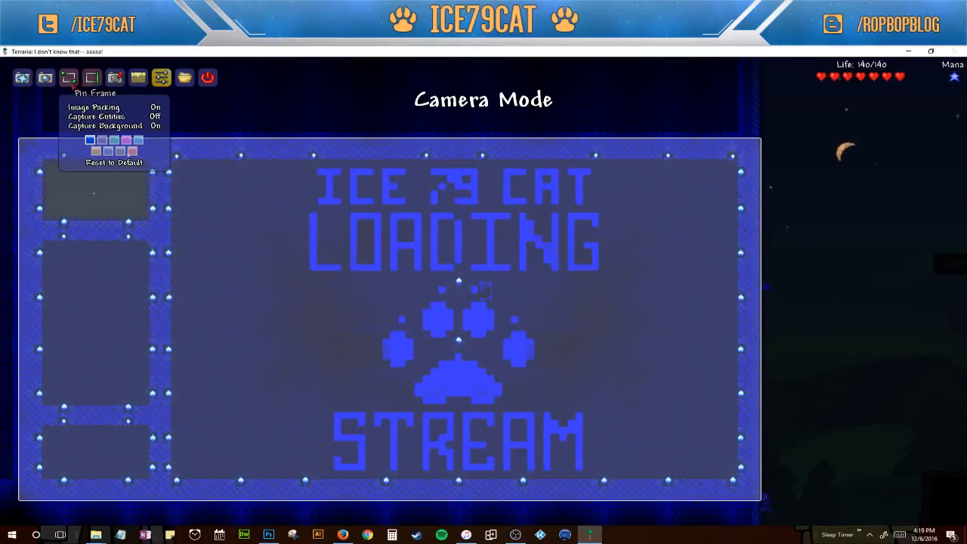
left_click(44, 80)
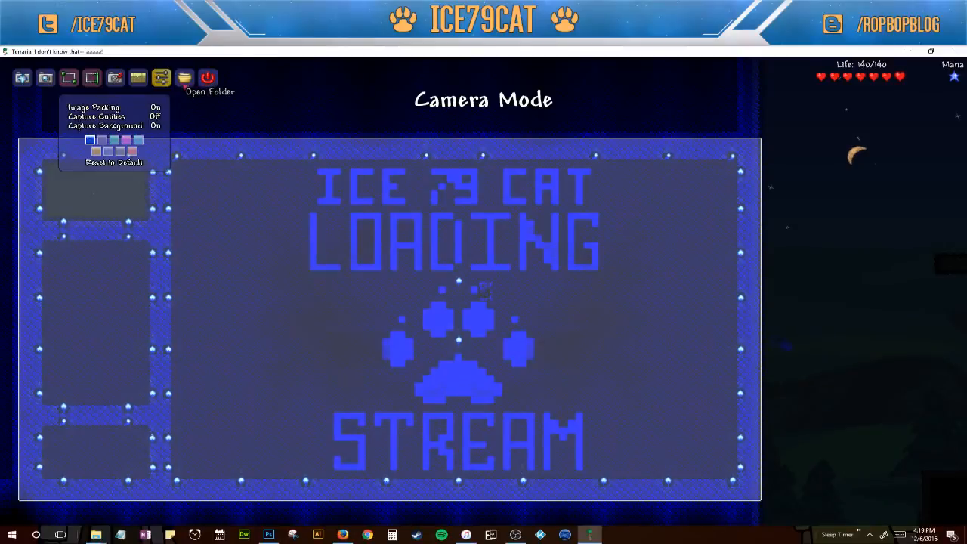
Open the Captures folder from Camera Mode, and also show the route to it from the Worlds folder through the parent Terraria folder
left_click(182, 82)
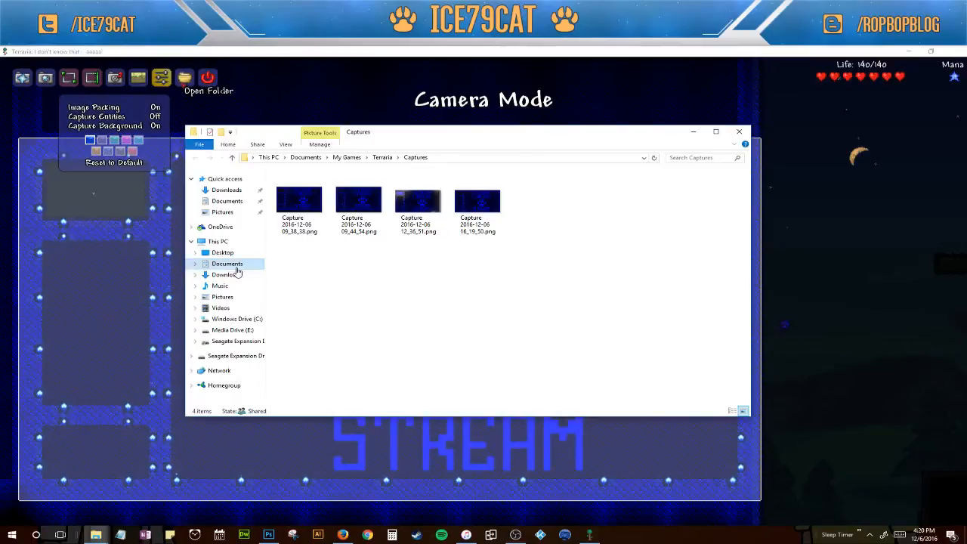
mouse_move(95, 536)
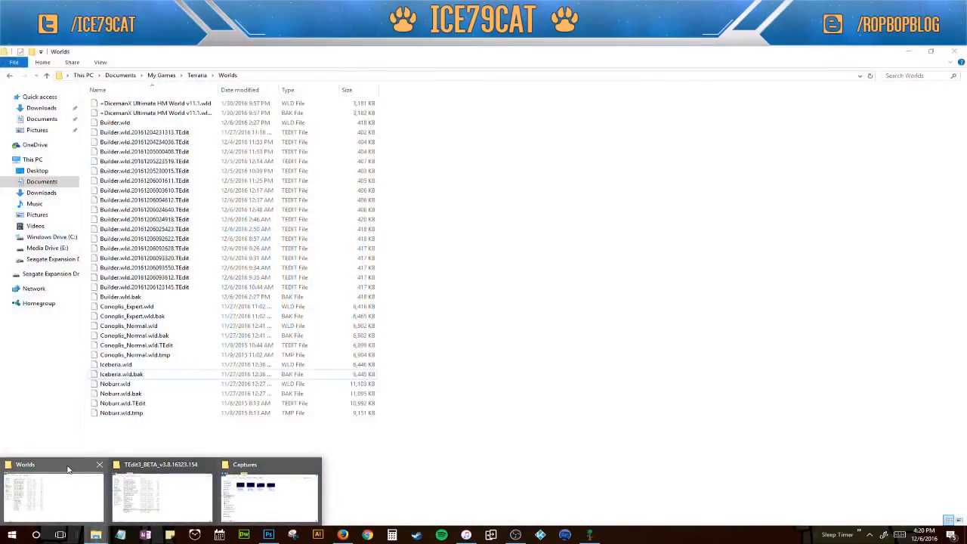
left_click(67, 470)
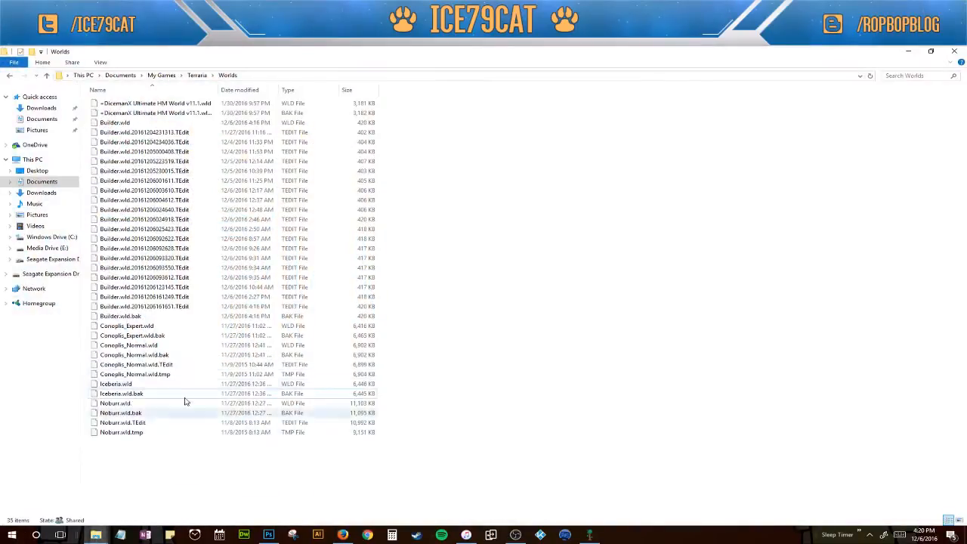
left_click(48, 76)
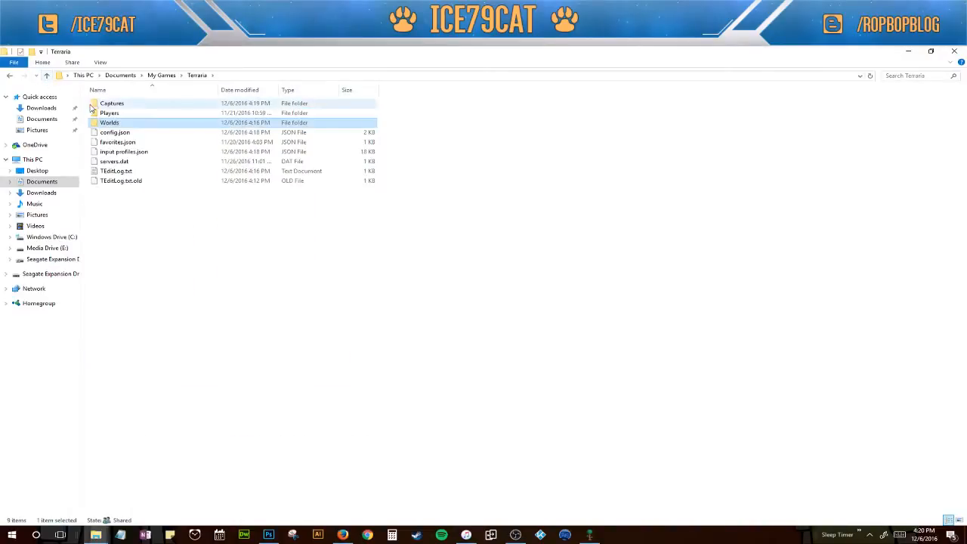
double_click(105, 103)
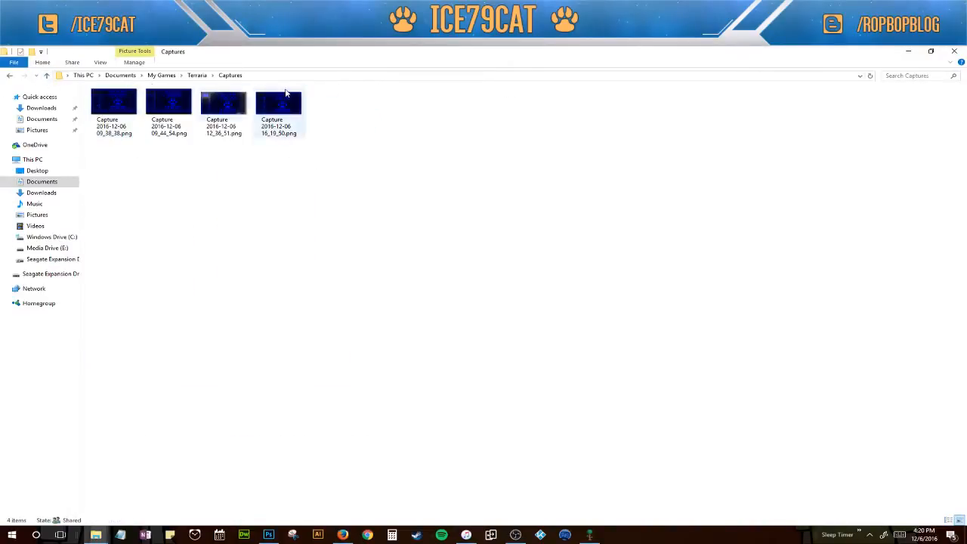
left_click(931, 51)
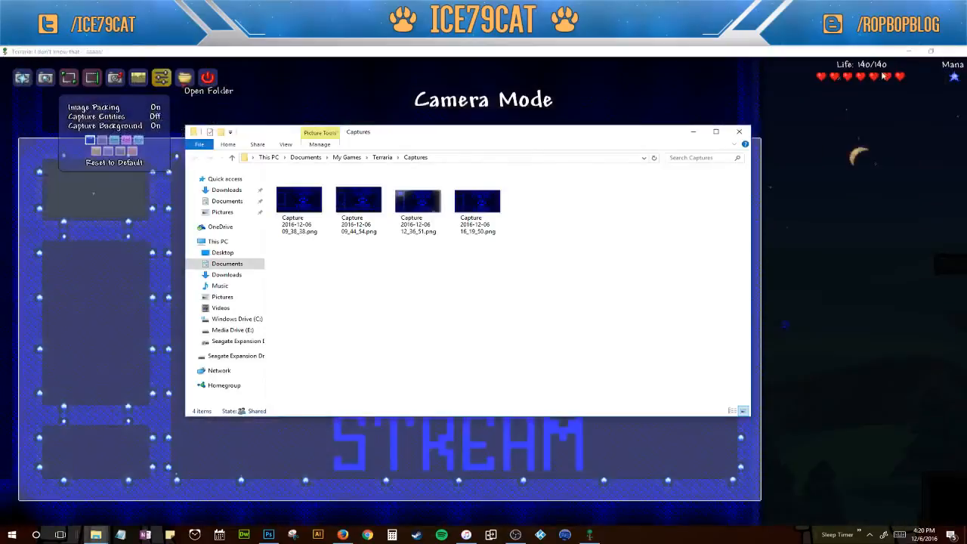
right_click(478, 217)
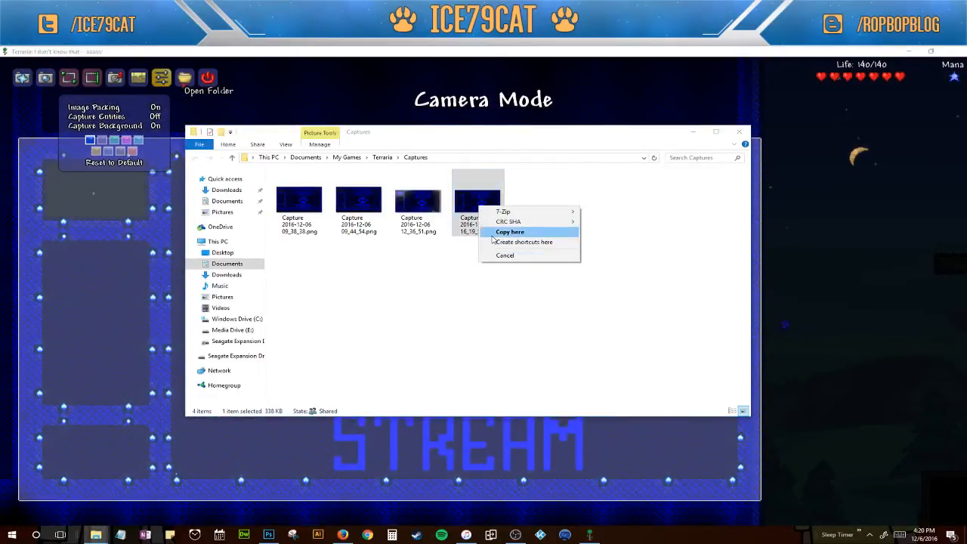
left_click(460, 267)
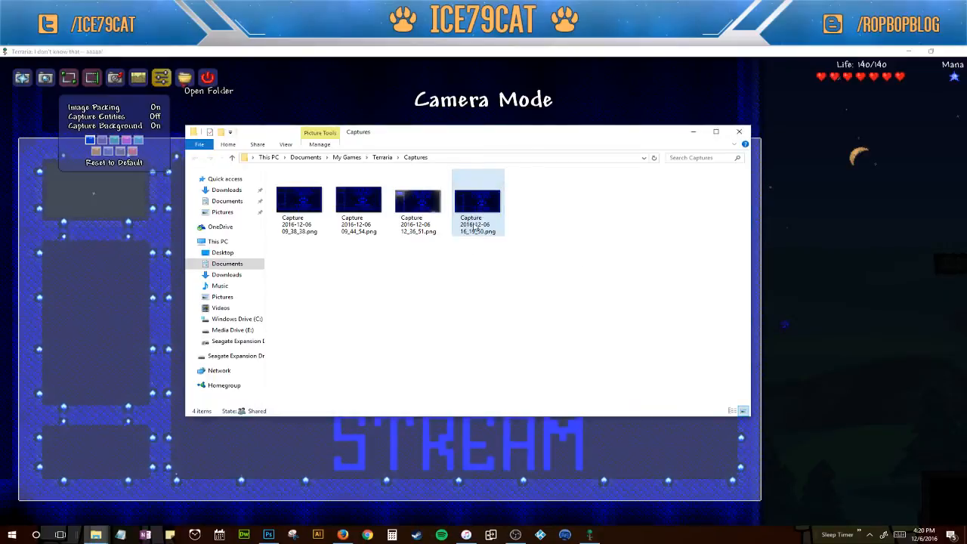
right_click(471, 224)
left_click(460, 230)
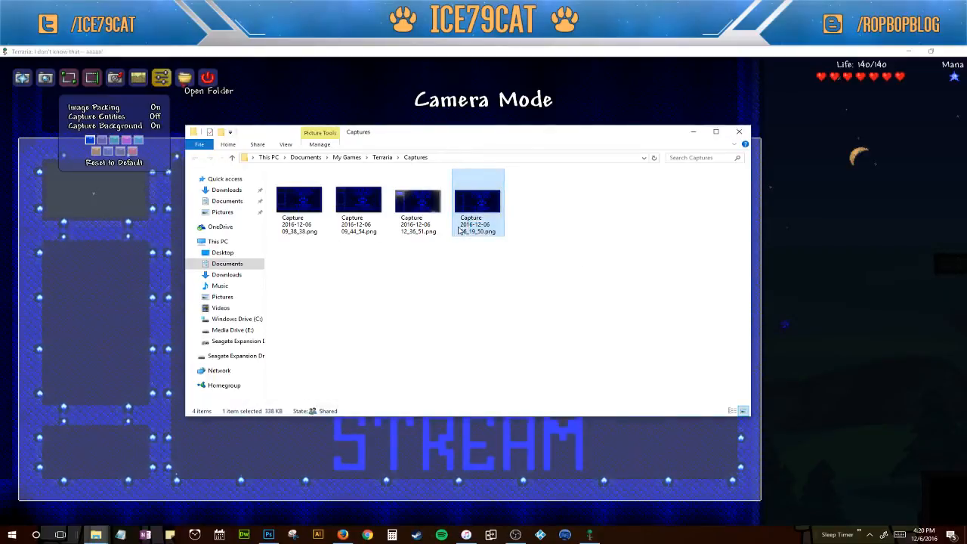
right_click(462, 228)
mouse_move(362, 374)
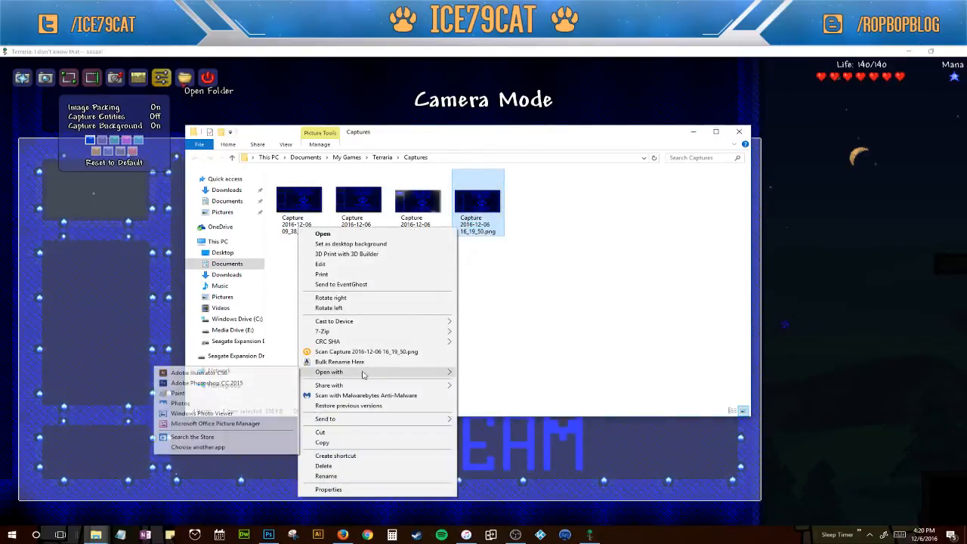
left_click(192, 383)
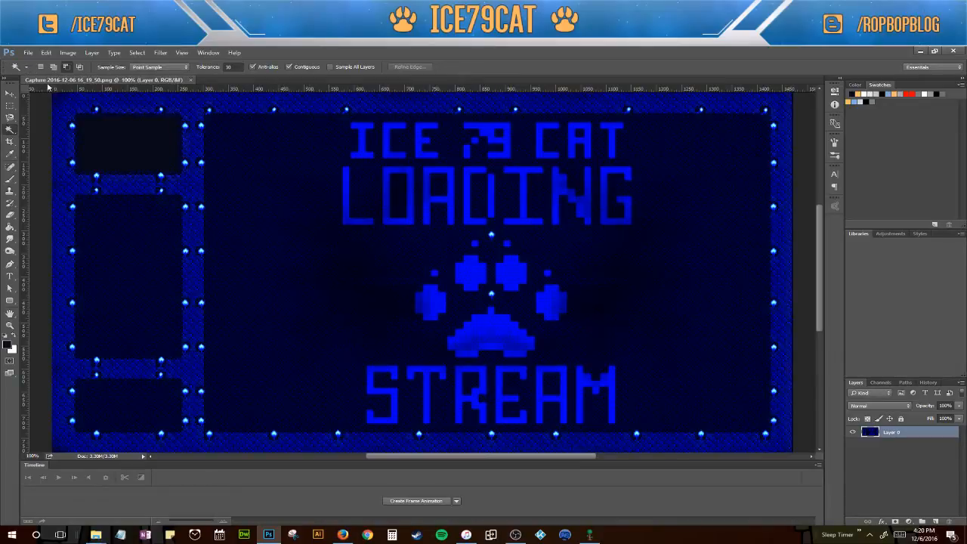
Create a new document 1280 pixels wide and 720 pixels high with a white background
left_click(24, 56)
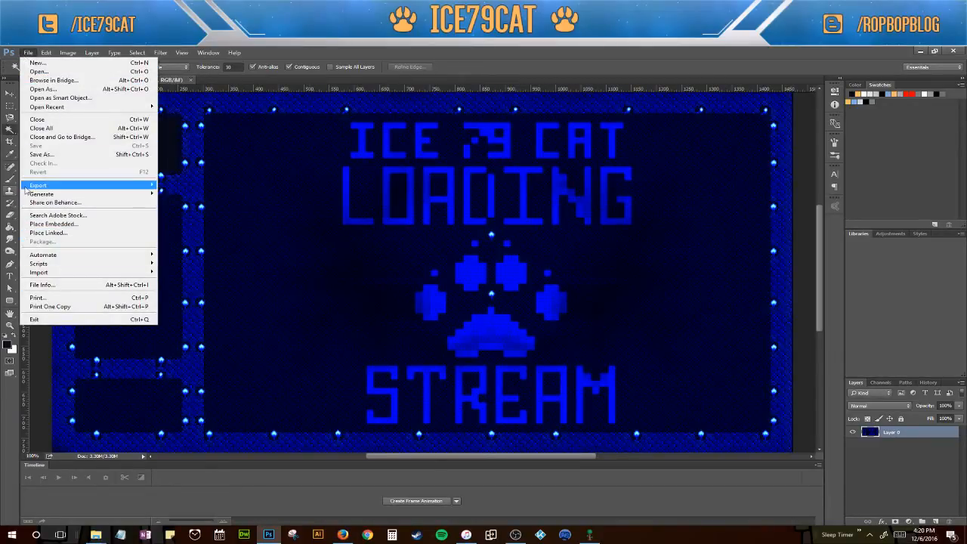
mouse_move(33, 189)
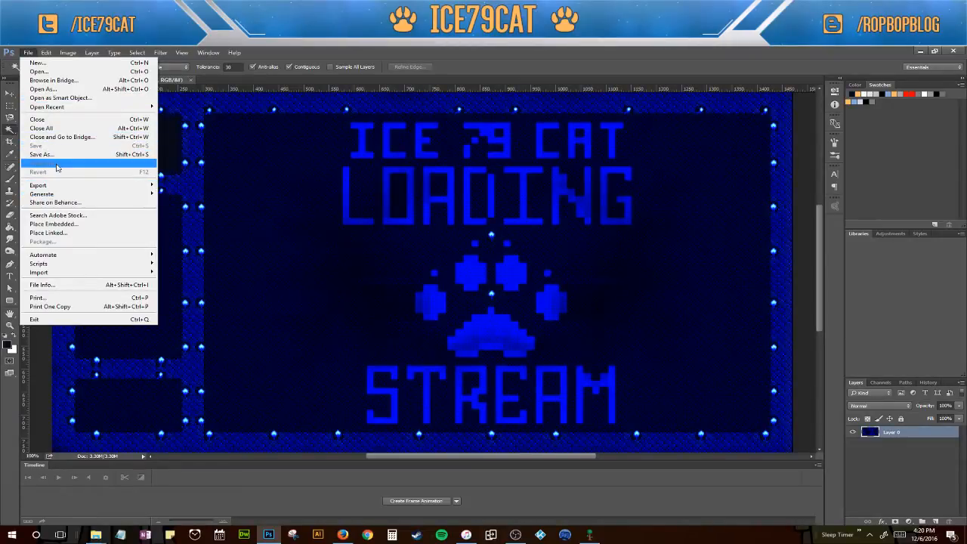
left_click(41, 62)
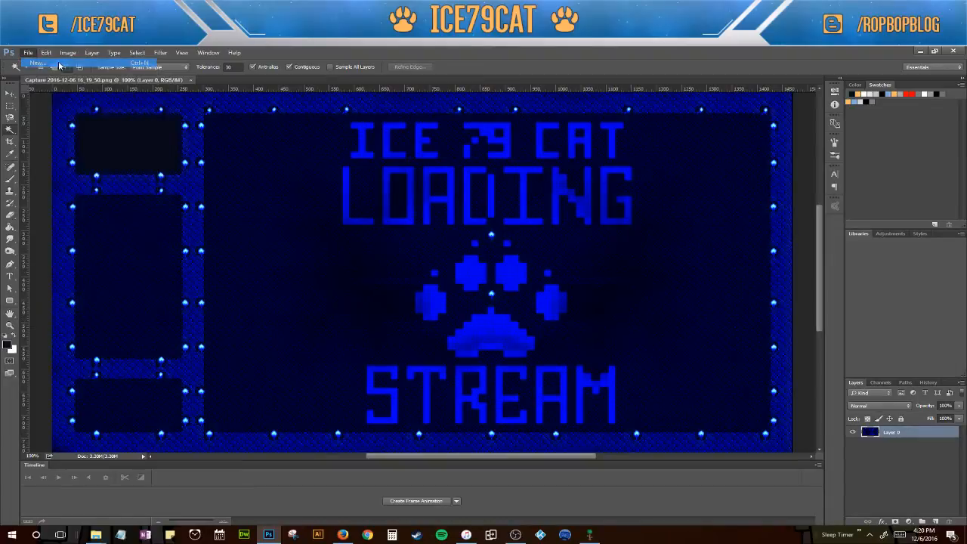
left_click(313, 159)
left_click_drag(313, 160, 272, 161)
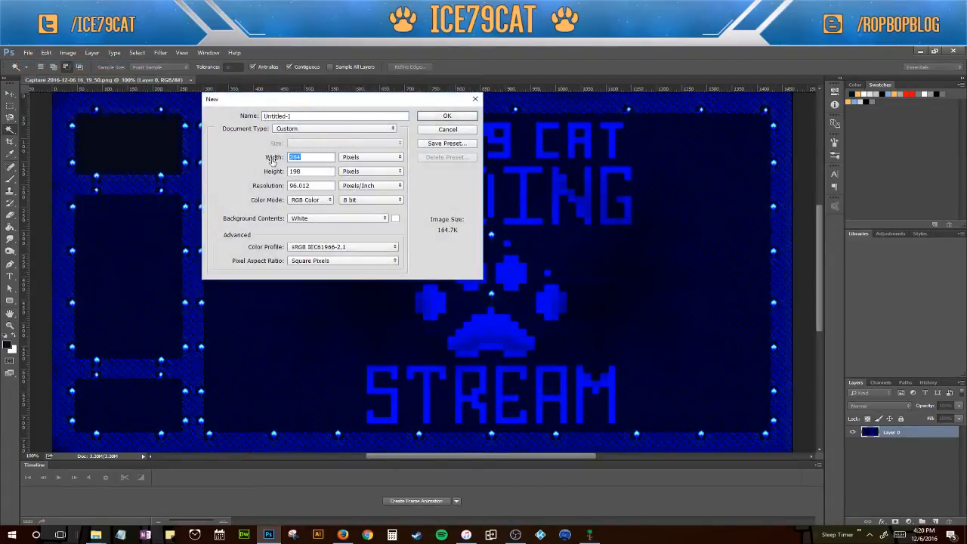
type("1280")
key("Tab")
type("720")
key("Return")
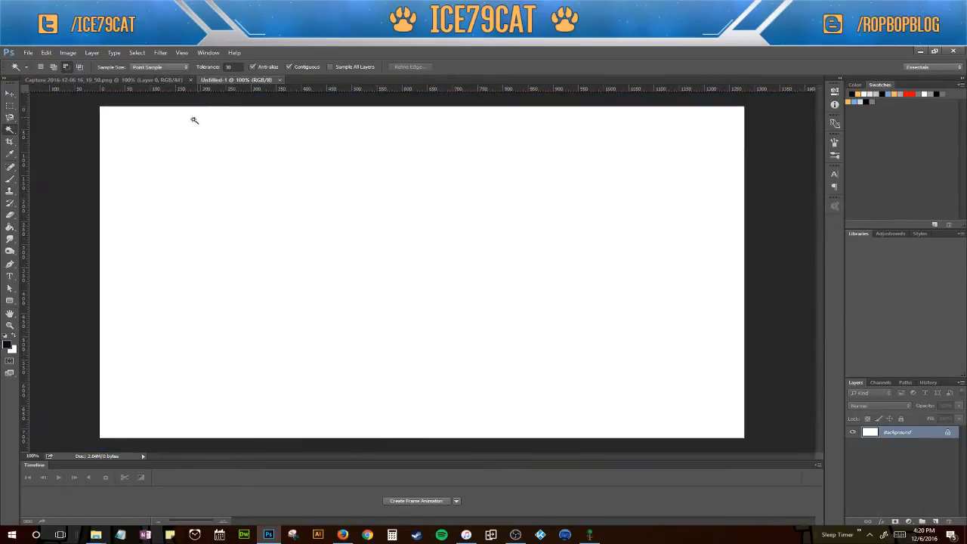
Copy the entire capture image and paste it into the new 1280 by 720 document
left_click(97, 80)
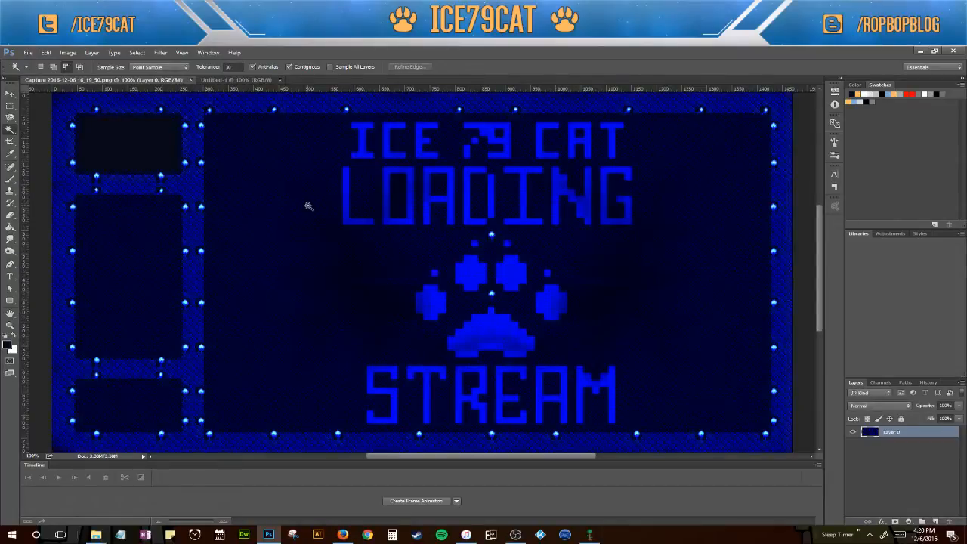
key("ctrl+a")
left_click(236, 80)
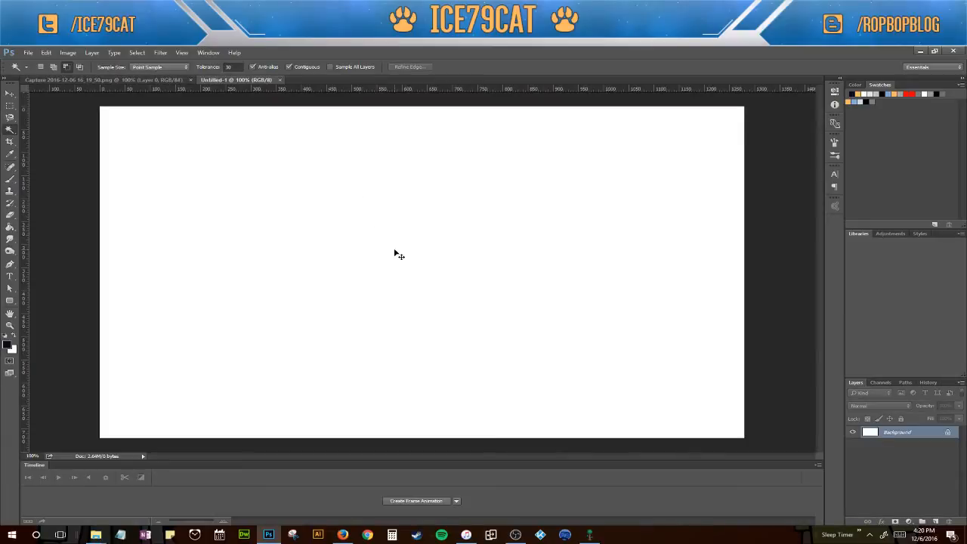
key("ctrl+v")
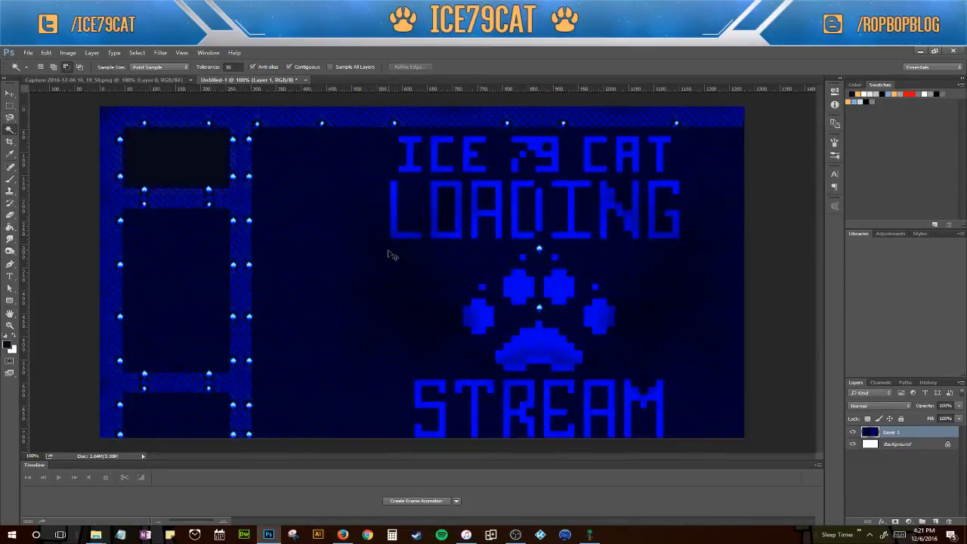
Free-transform the pasted capture layer so it fills the canvas exactly from corner to corner
key("ctrl+t")
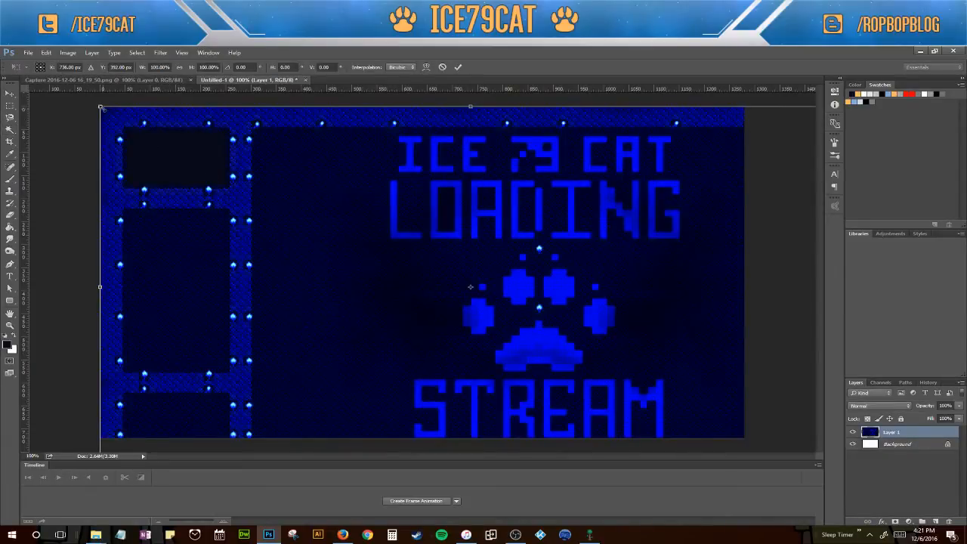
left_click_drag(99, 106, 352, 229)
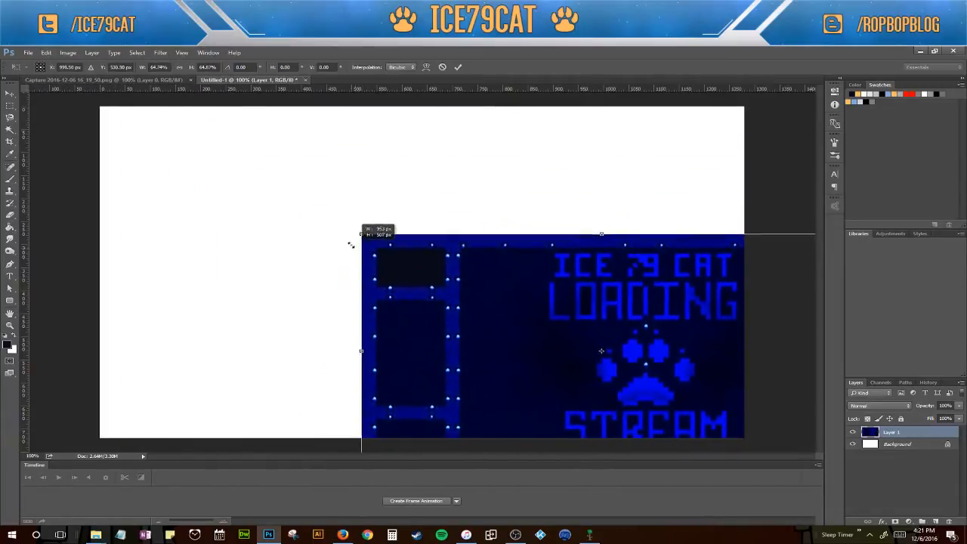
left_click_drag(505, 316, 253, 193)
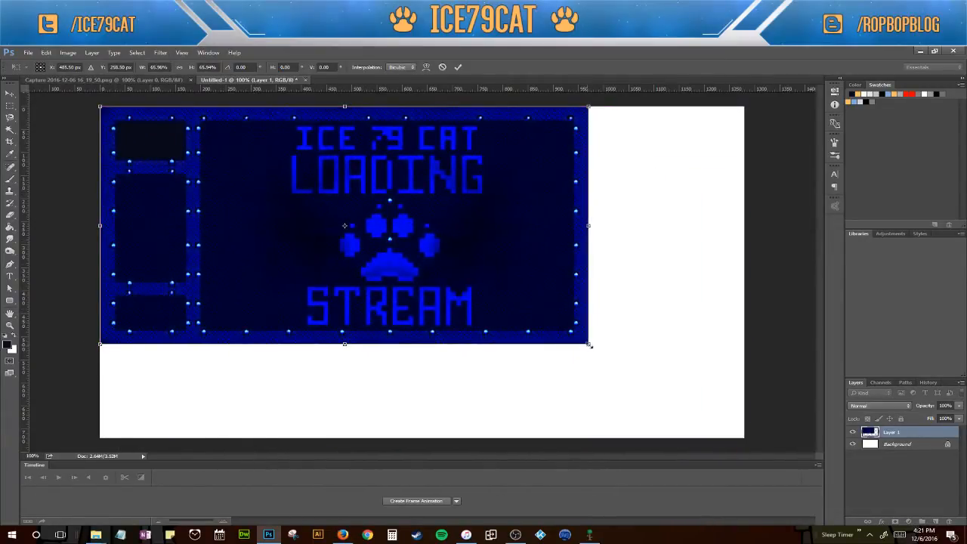
left_click_drag(590, 346, 742, 438)
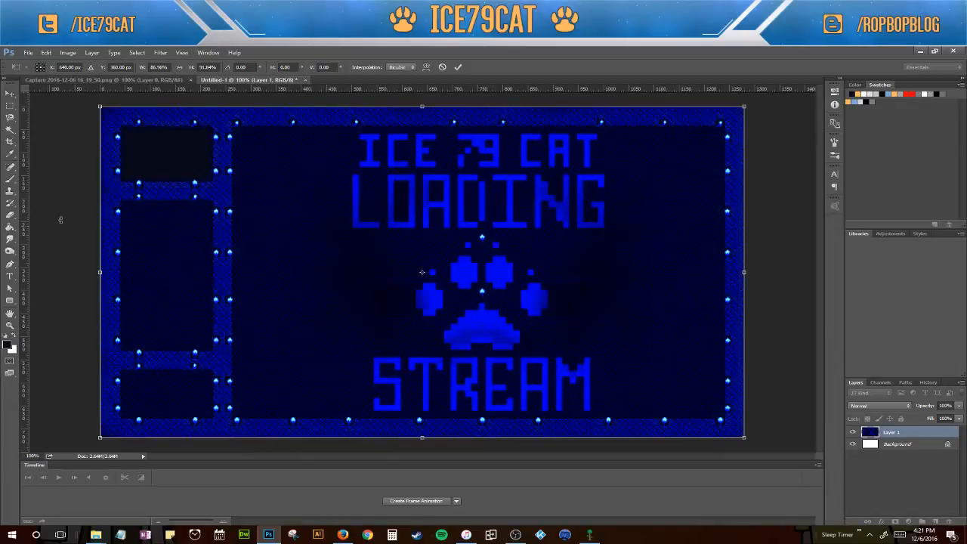
key("Return")
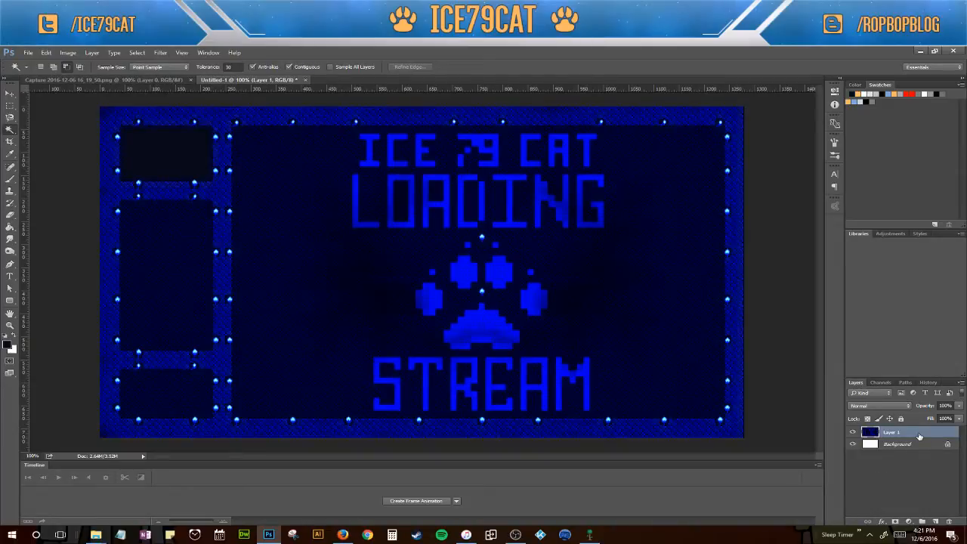
Select the wall's small upper-left dark panel with the Magic Wand and delete it from the capture layer
left_click(166, 160)
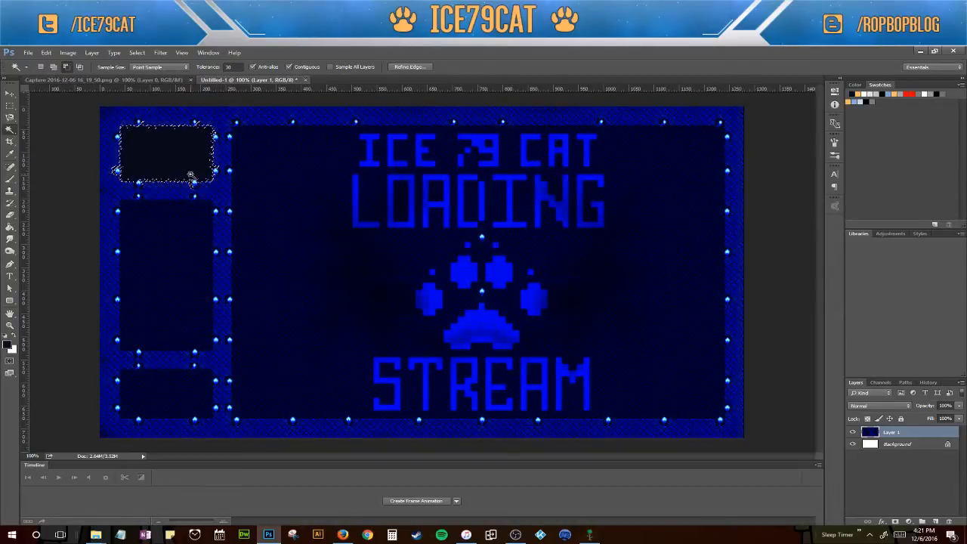
key("Delete")
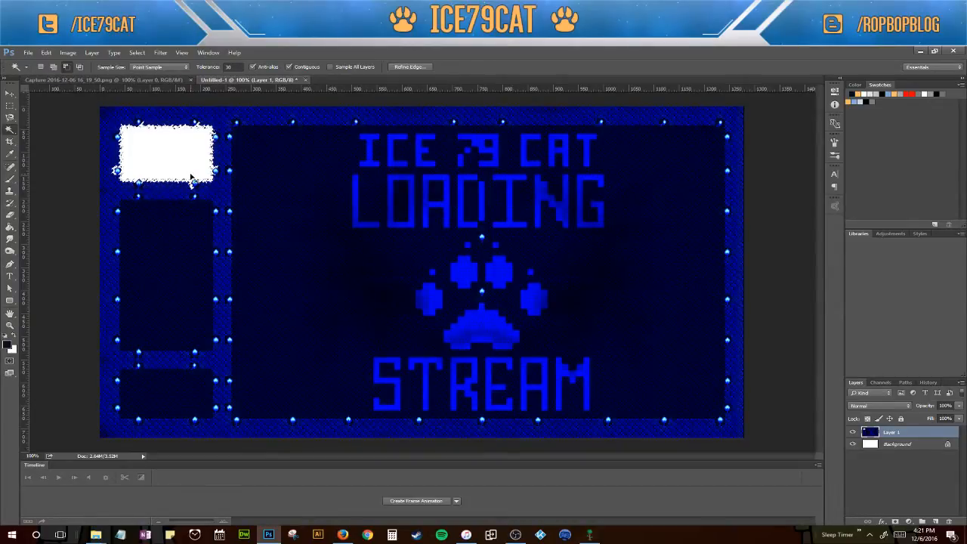
key("ctrl+d")
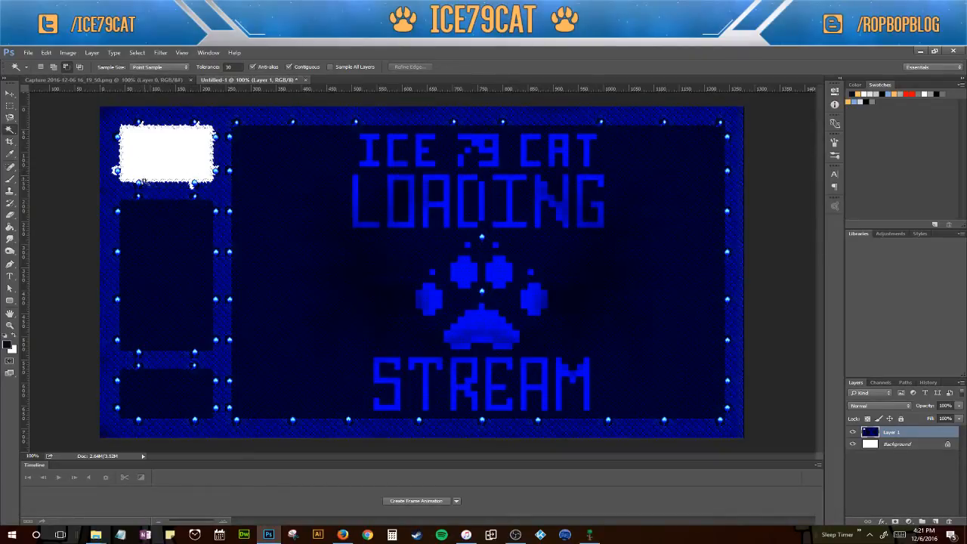
left_click(10, 105)
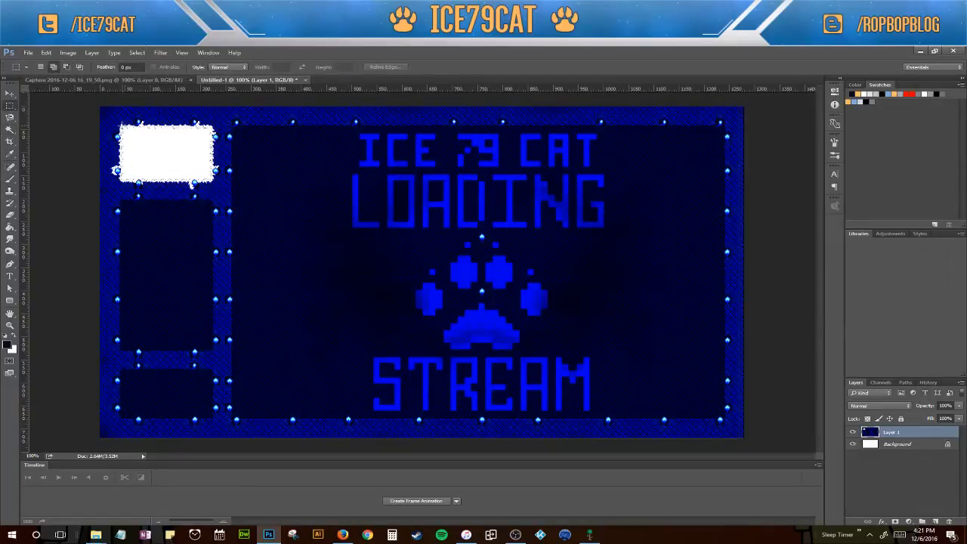
mouse_move(198, 169)
left_mouse_down()
mouse_move(227, 178)
mouse_move(213, 180)
left_mouse_up()
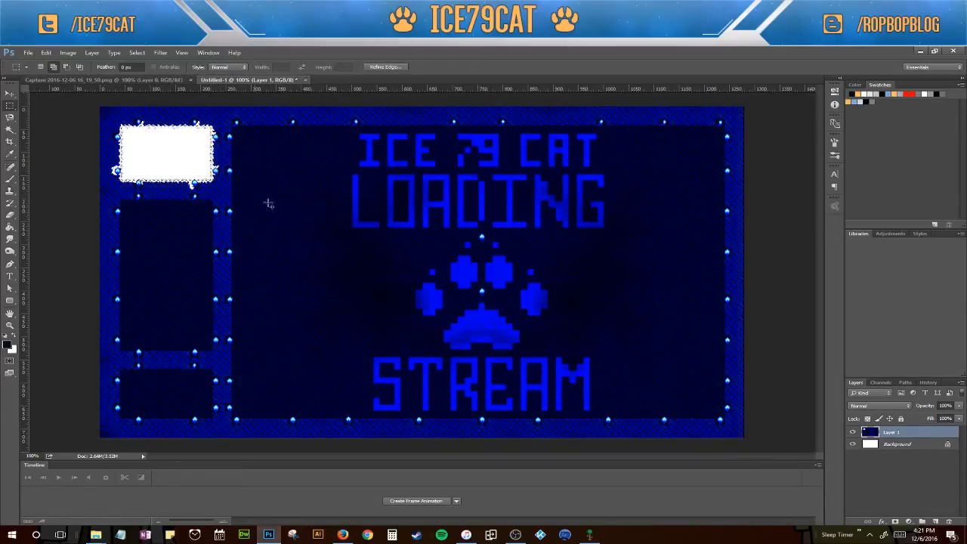
left_click(311, 223)
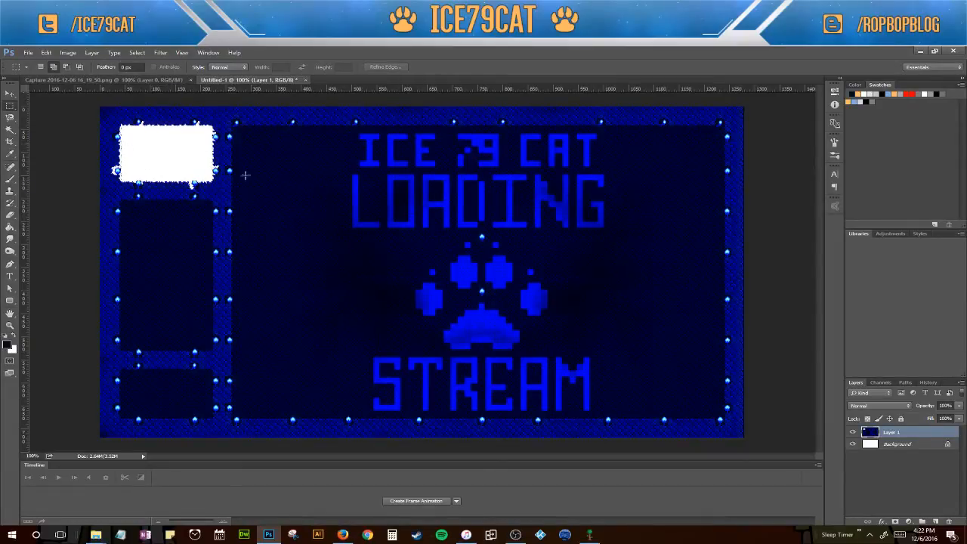
Hide the white Background layer, add a new blank layer on top, and make the capture layer active
left_click(853, 445)
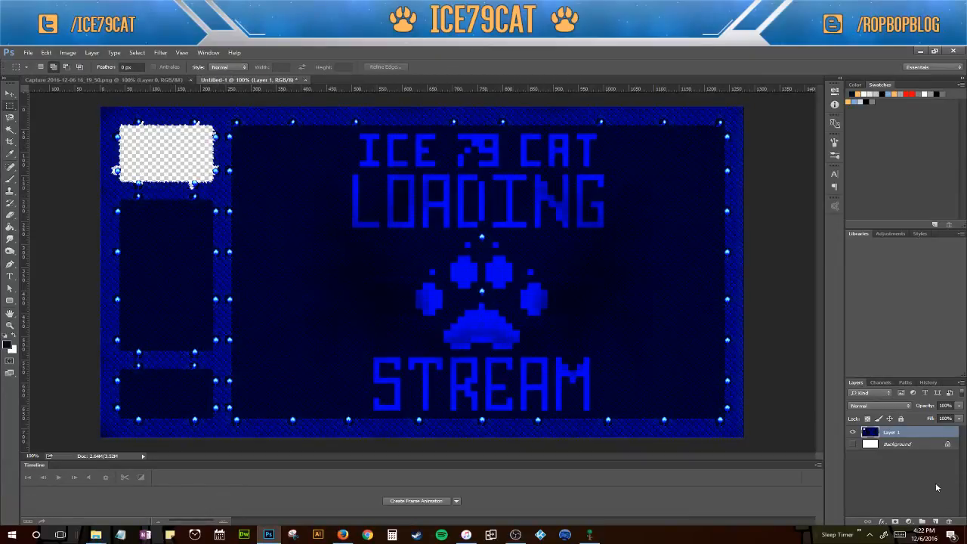
left_click(936, 523)
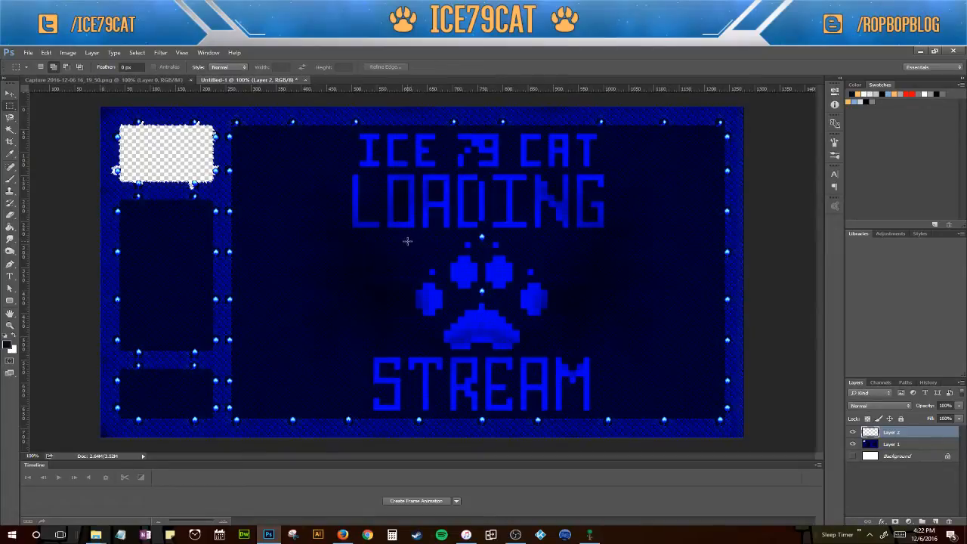
left_click(920, 445)
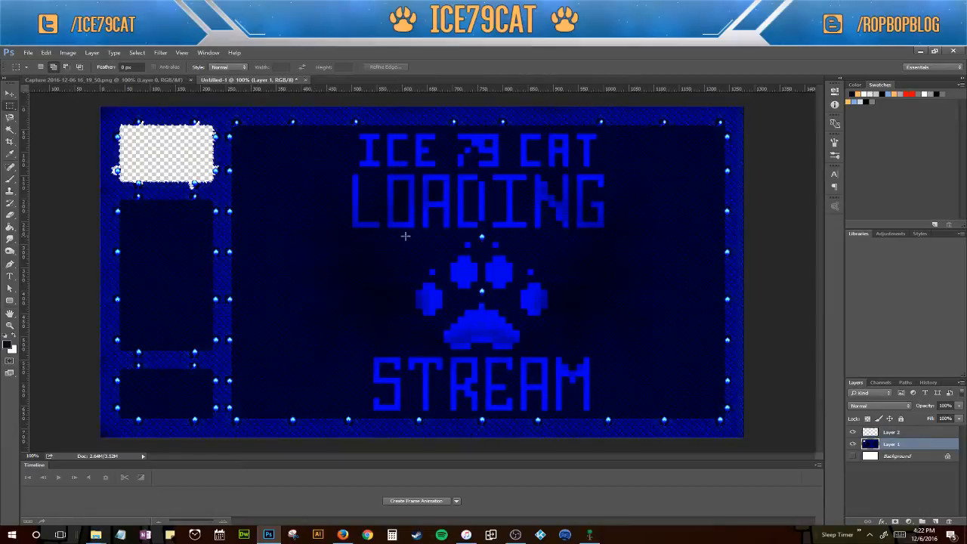
left_click_drag(396, 235, 571, 353)
key("ctrl+t")
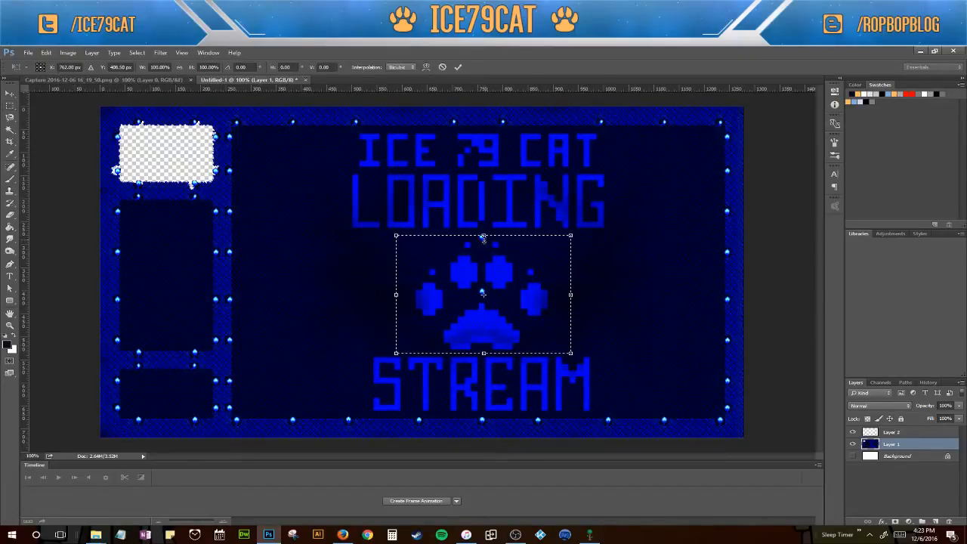
left_click_drag(483, 235, 483, 233)
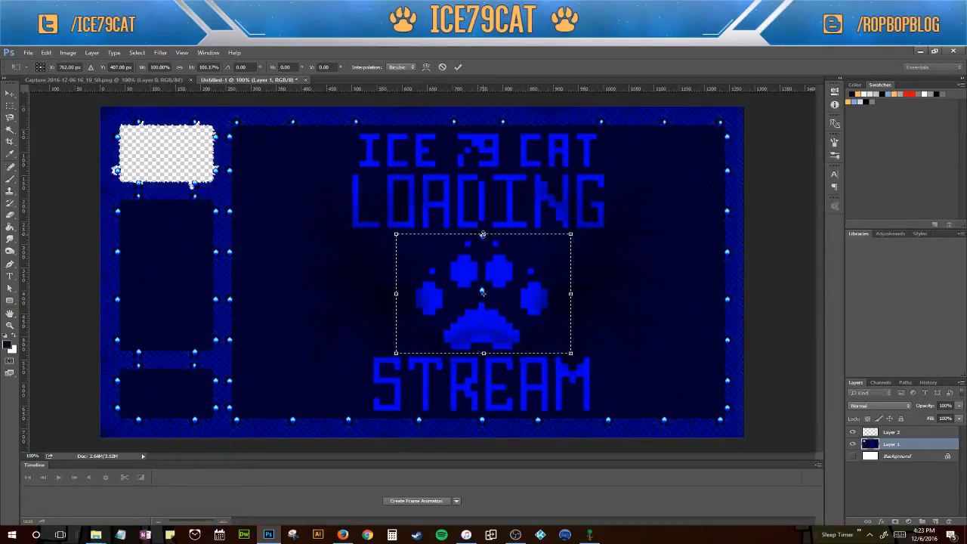
key("Return")
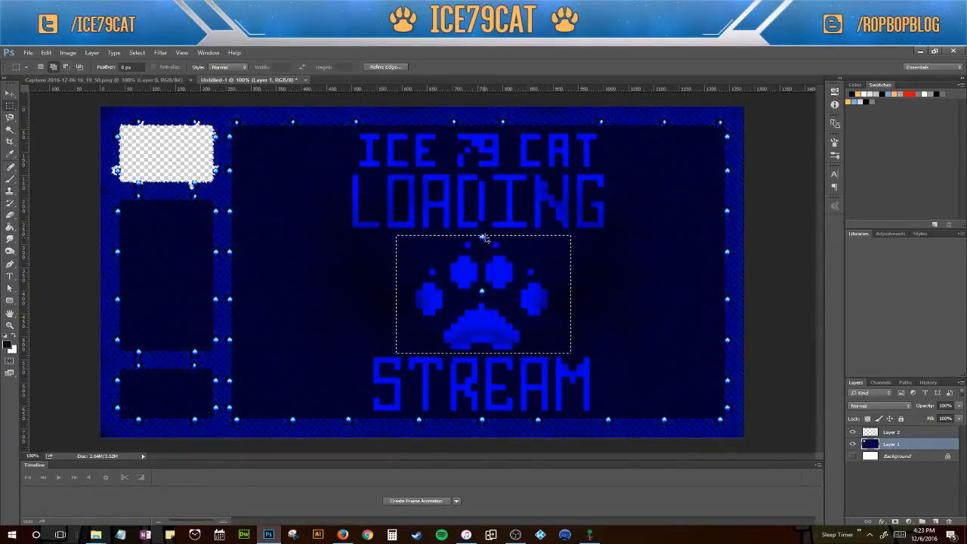
key("ctrl+d")
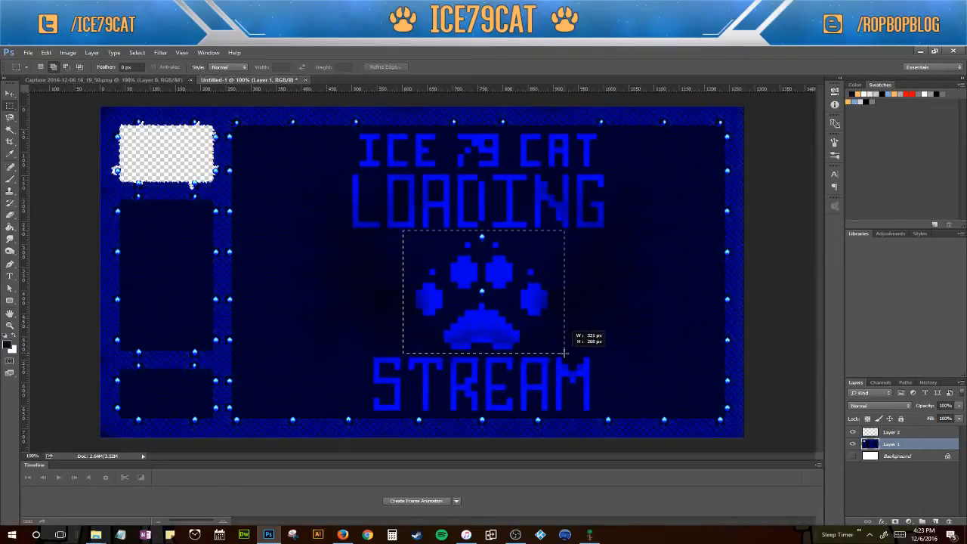
Select a rectangle about 321 px wide around the large paw print and copy it to a new layer
left_click_drag(564, 352, 564, 352)
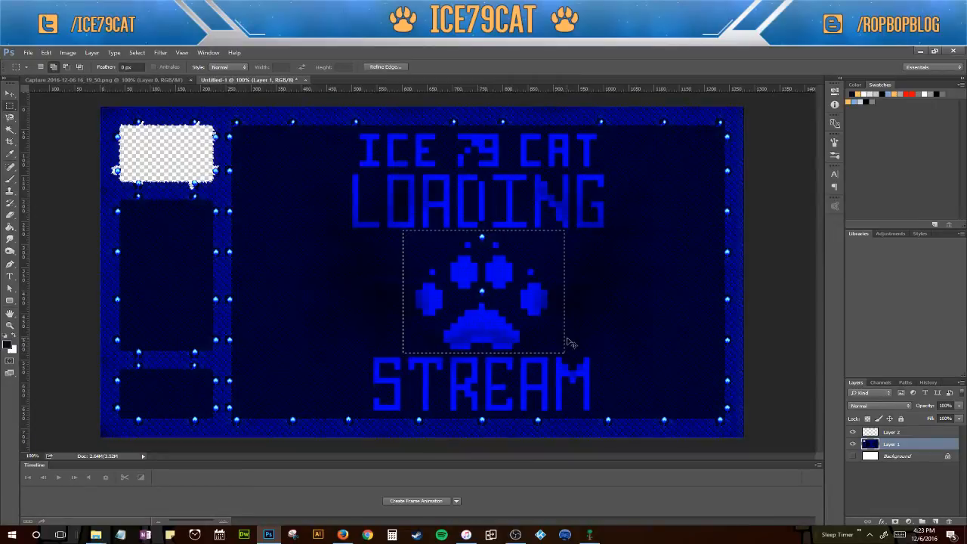
key("ctrl+j")
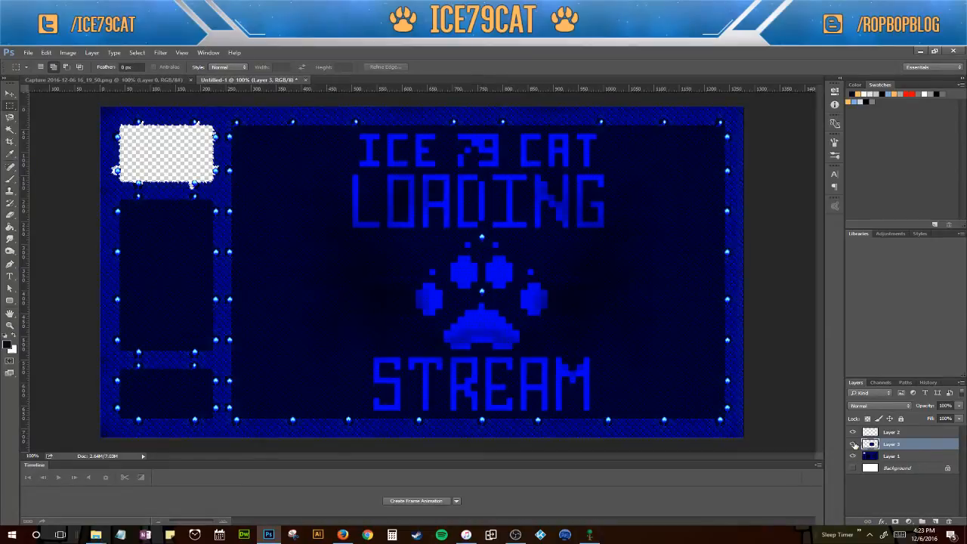
key("ctrl+t")
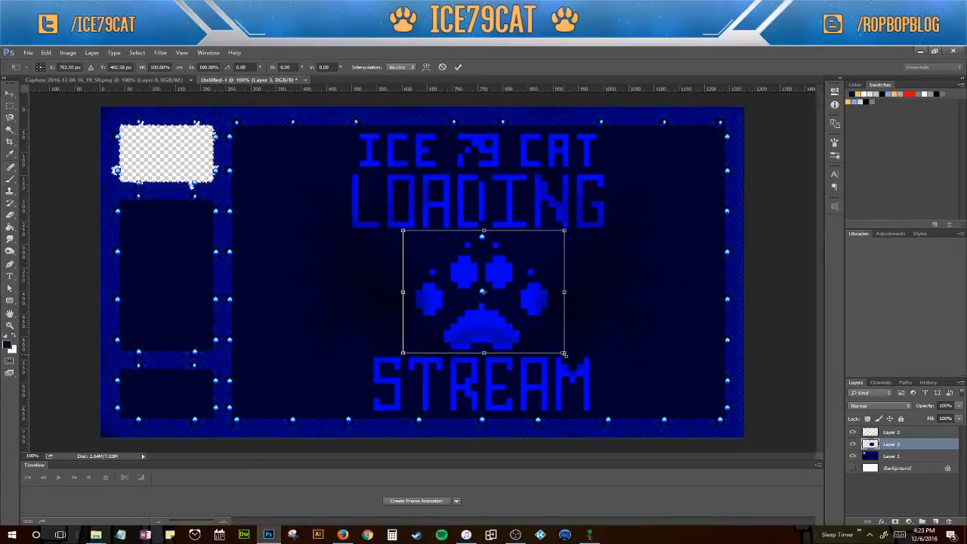
key("Return")
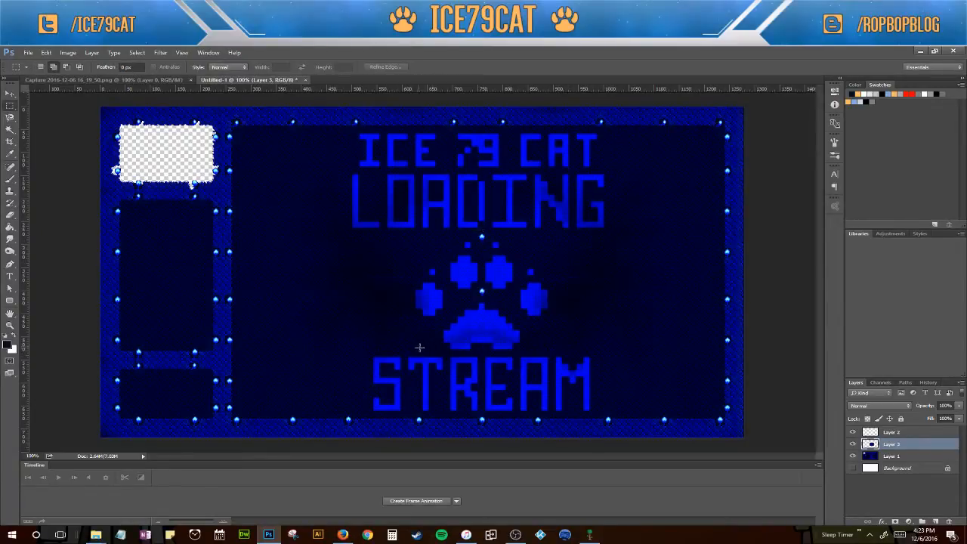
Remove the two bright gems between and above the paw's toes on the copied paw layer with the Clone Stamp
left_click(10, 216)
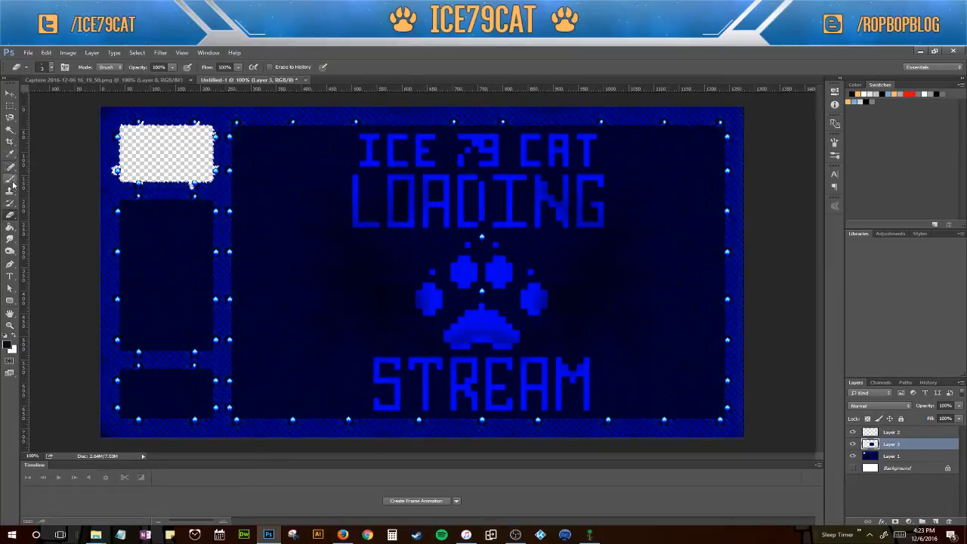
left_click(9, 190)
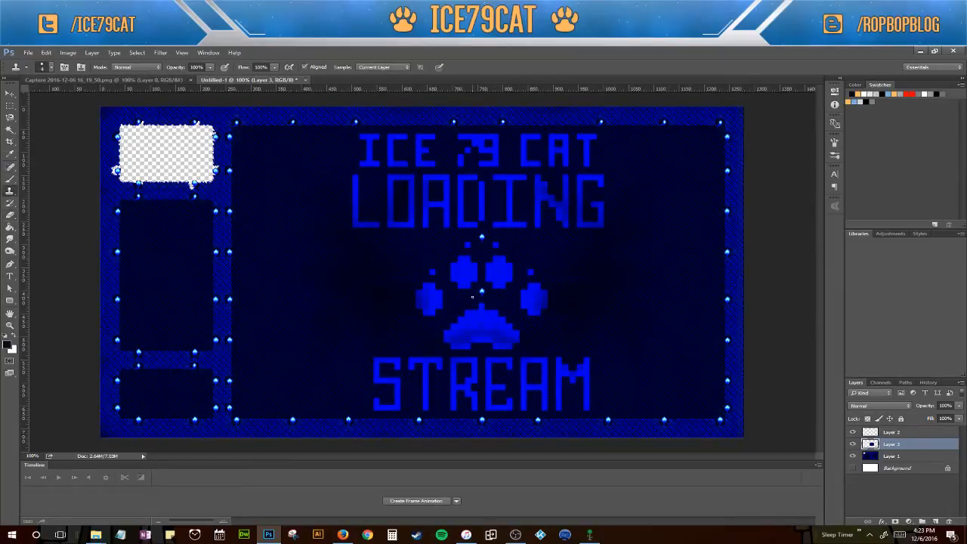
key("ctrl+plus")
key("ctrl+plus")
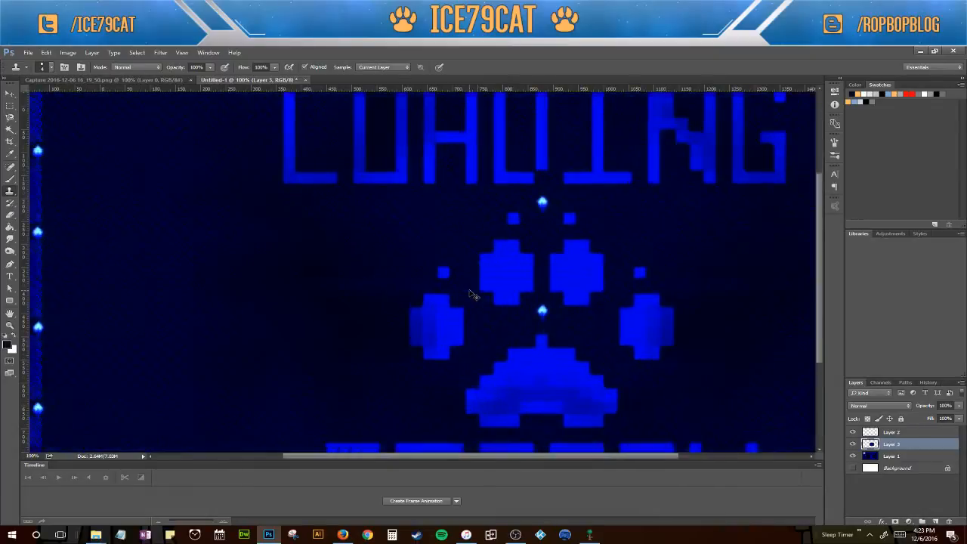
left_click_drag(612, 325, 447, 327)
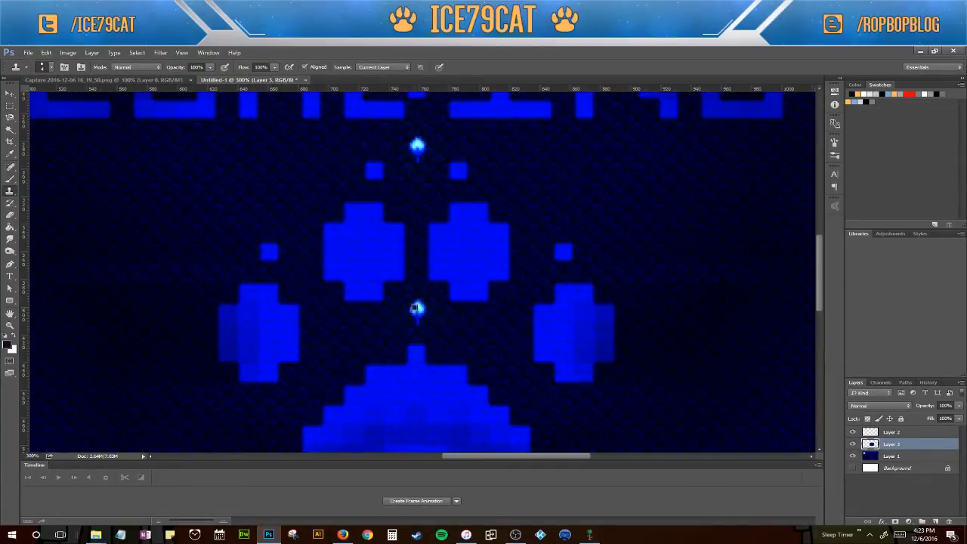
mouse_move(418, 307)
left_mouse_down()
mouse_move(416, 321)
mouse_move(416, 301)
left_mouse_up()
left_click(394, 151, "alt")
mouse_move(418, 147)
left_mouse_down()
mouse_move(412, 140)
mouse_move(418, 164)
left_mouse_up()
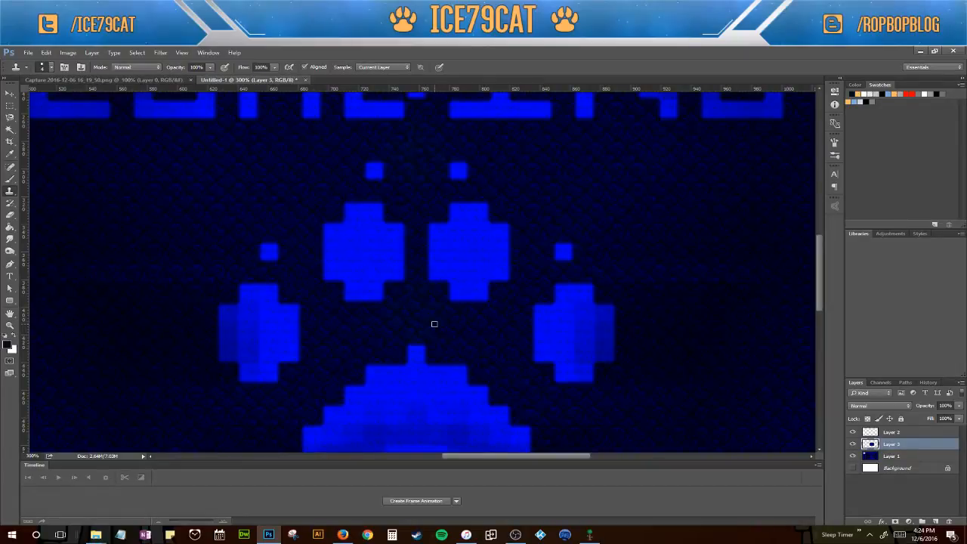
key("ctrl+minus")
key("ctrl+minus")
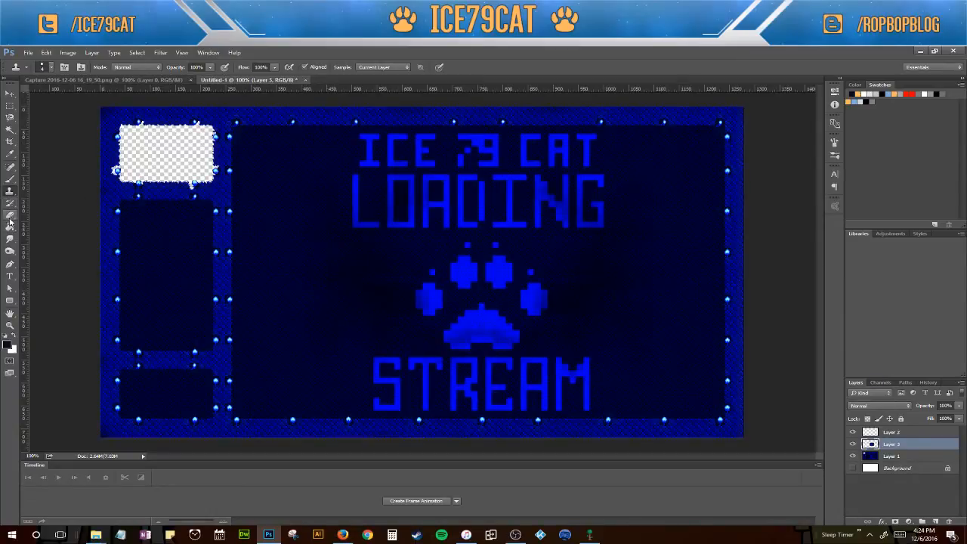
left_click(10, 106)
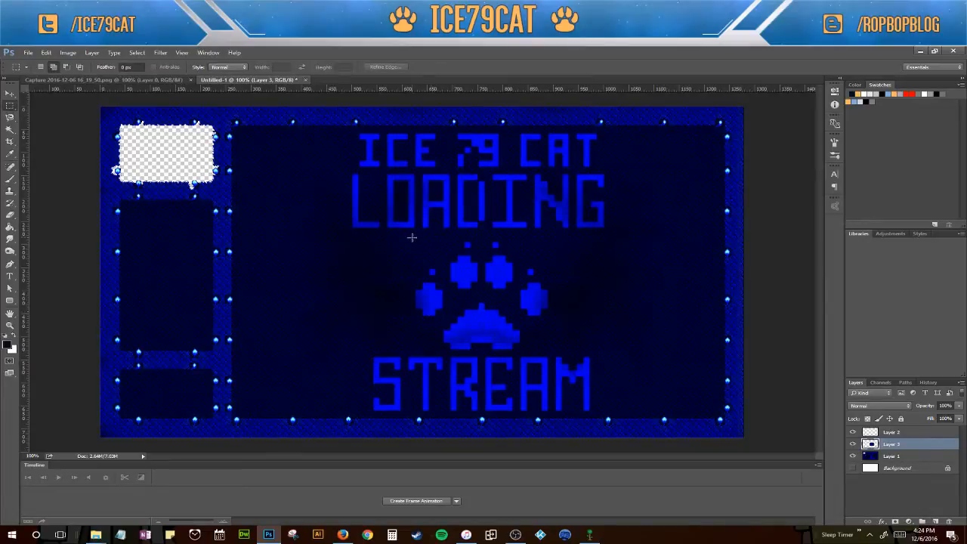
left_click_drag(417, 240, 555, 353)
left_click(899, 458)
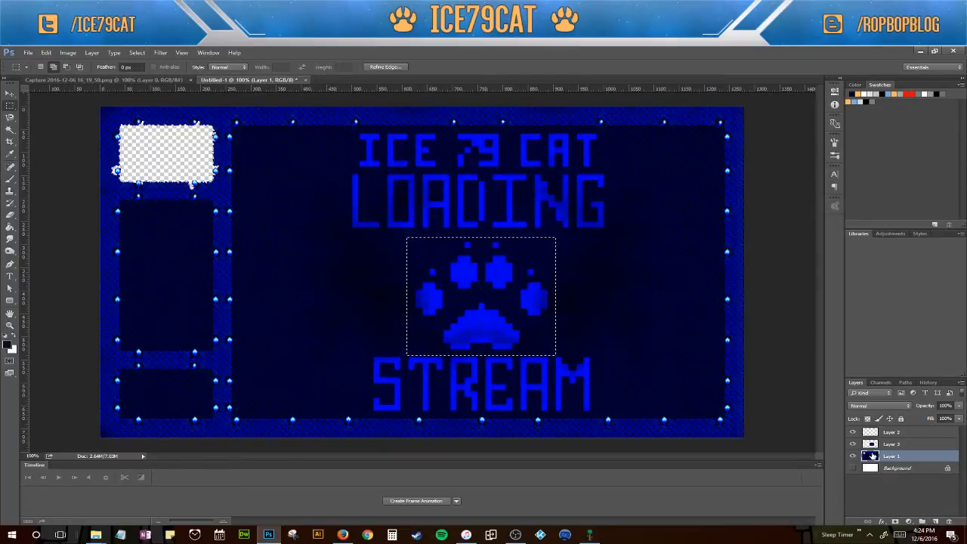
key("ctrl+j")
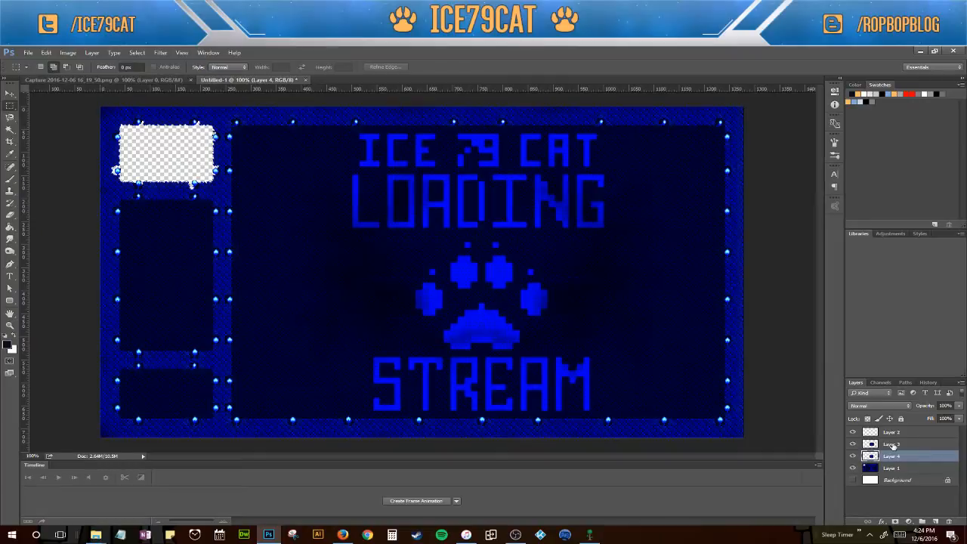
left_click(894, 446)
left_click_drag(894, 447, 950, 522)
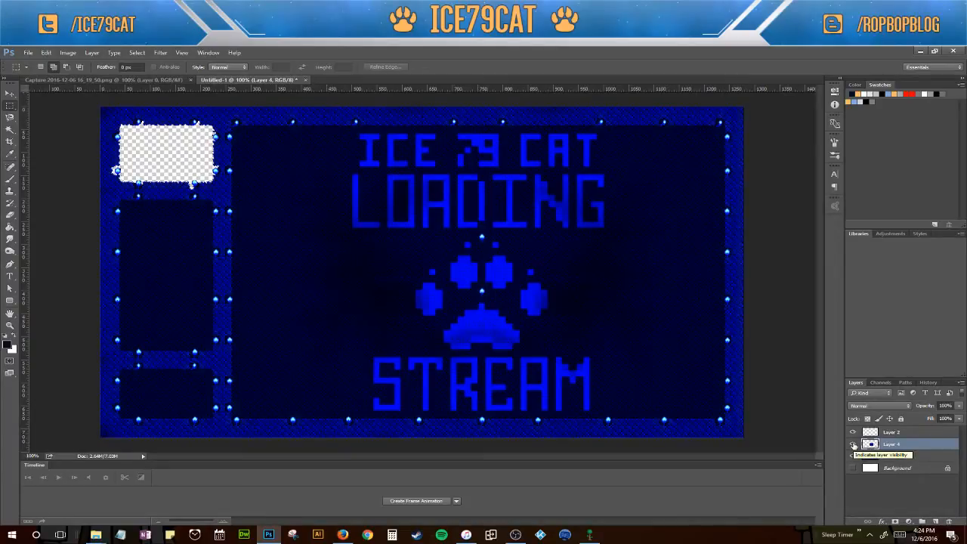
key("ctrl+z")
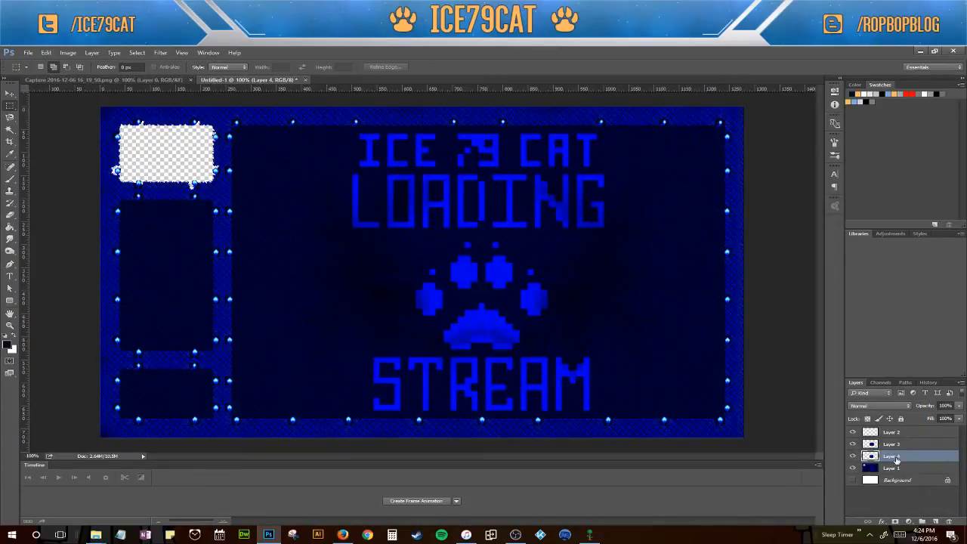
left_click_drag(896, 459, 950, 522)
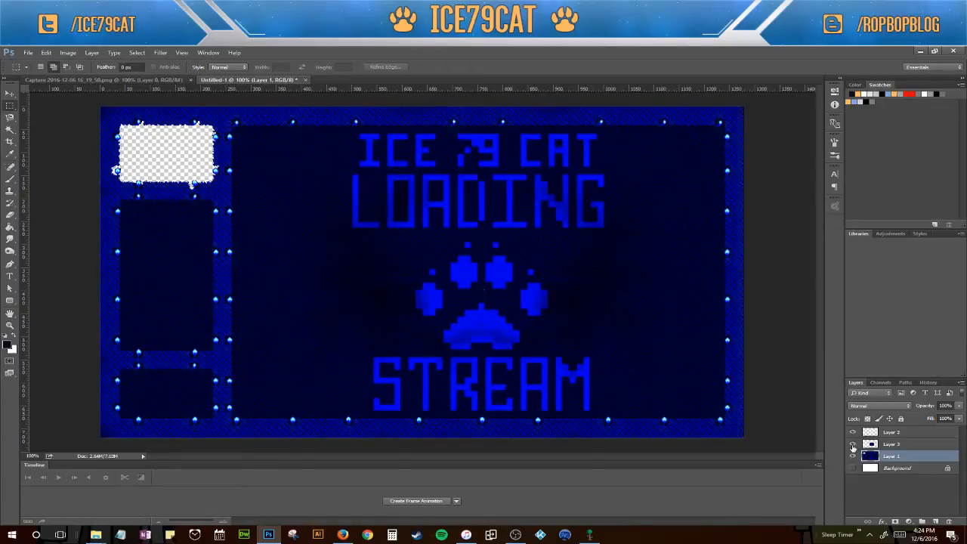
Scale the retouched paw layer to about 39% and place it in the main panel's empty area, below and left of LOADING
left_click(891, 445)
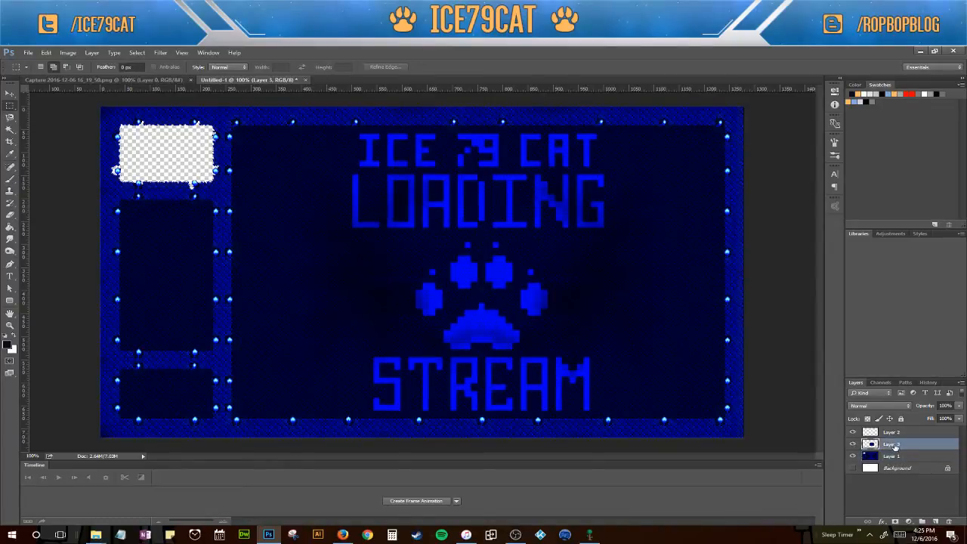
left_click(9, 93)
left_click_drag(505, 328, 215, 305)
key("ctrl+t")
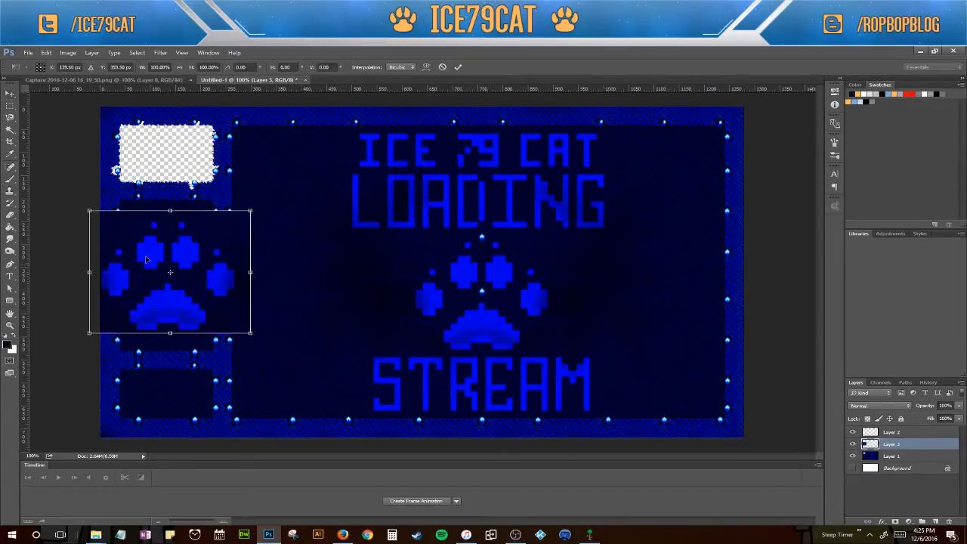
left_click_drag(89, 212, 201, 275)
left_click_drag(228, 320, 173, 275)
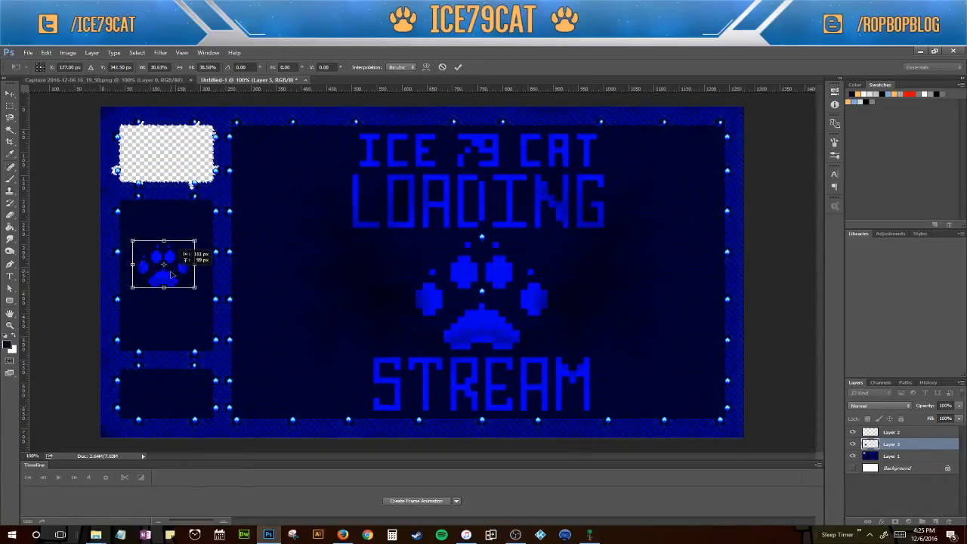
left_click_drag(172, 275, 295, 257)
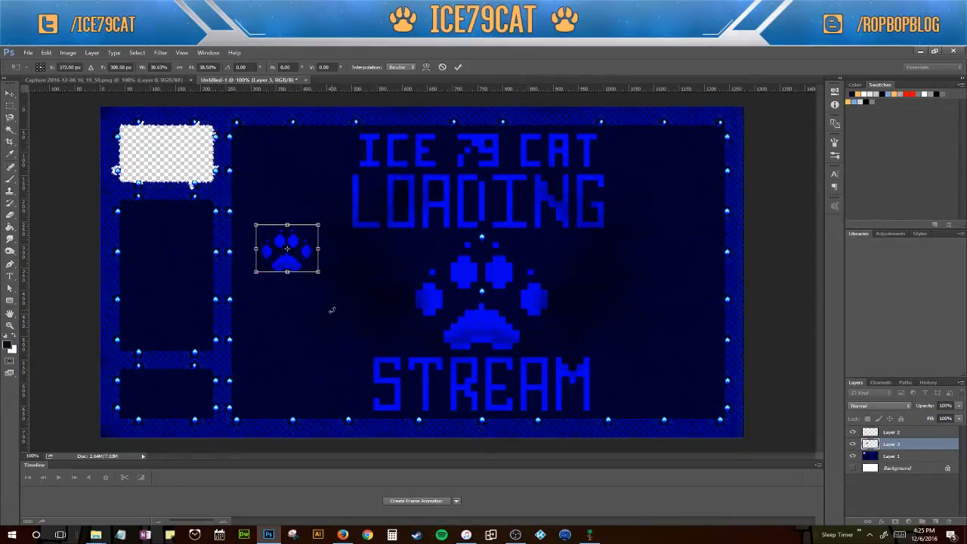
key("Return")
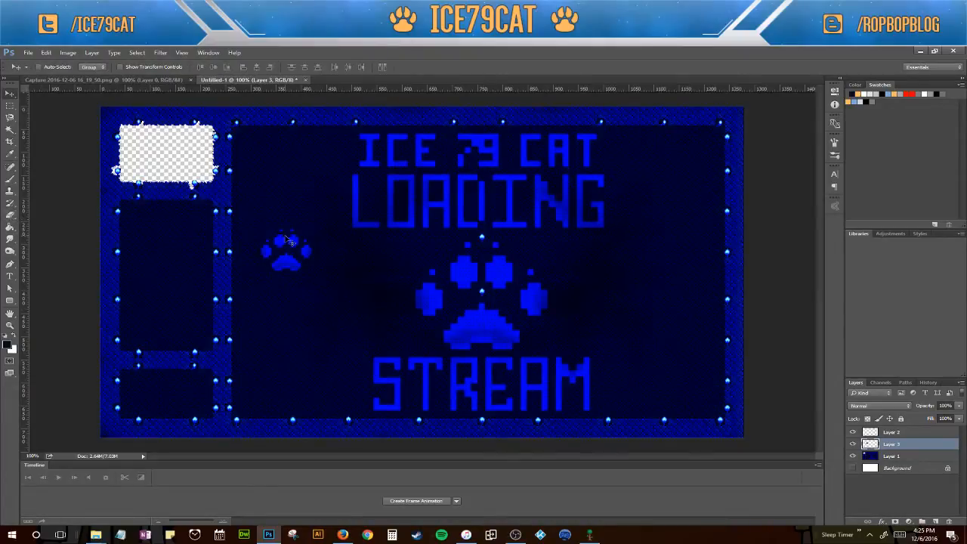
Select the dark backdrop around the small paw with the Magic Wand and delete the selection from the paw layer
key("ctrl+plus")
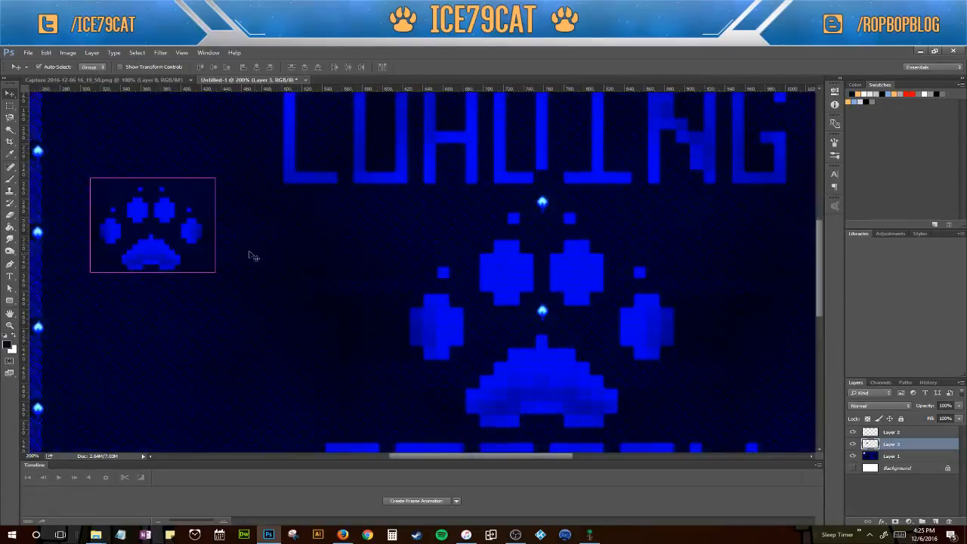
key("ctrl+plus")
left_click_drag(65, 241, 281, 281)
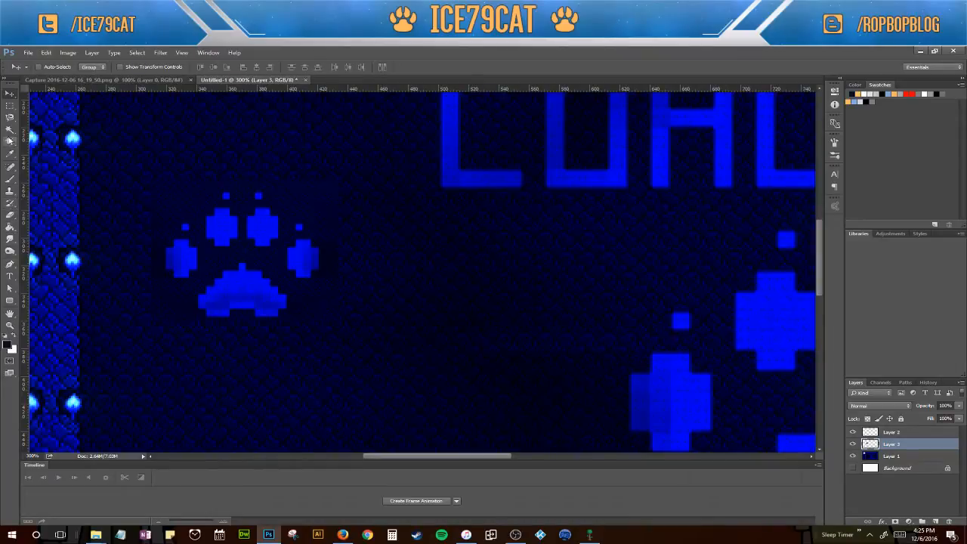
left_click(10, 129)
left_click(178, 217)
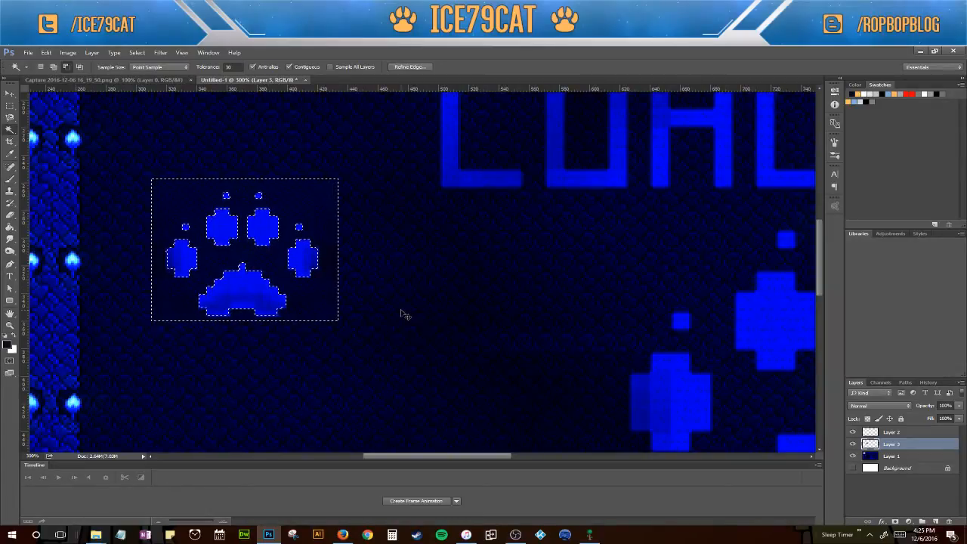
key("Delete")
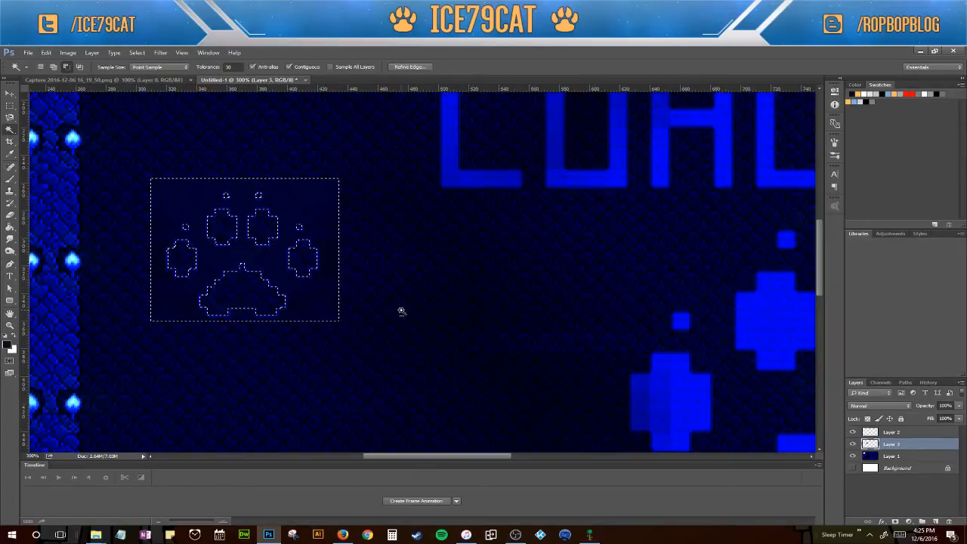
Undo the last deletion on the small paw layer, clear the selection, and check the layer with Layer 1 toggled off and on
key("ctrl+z")
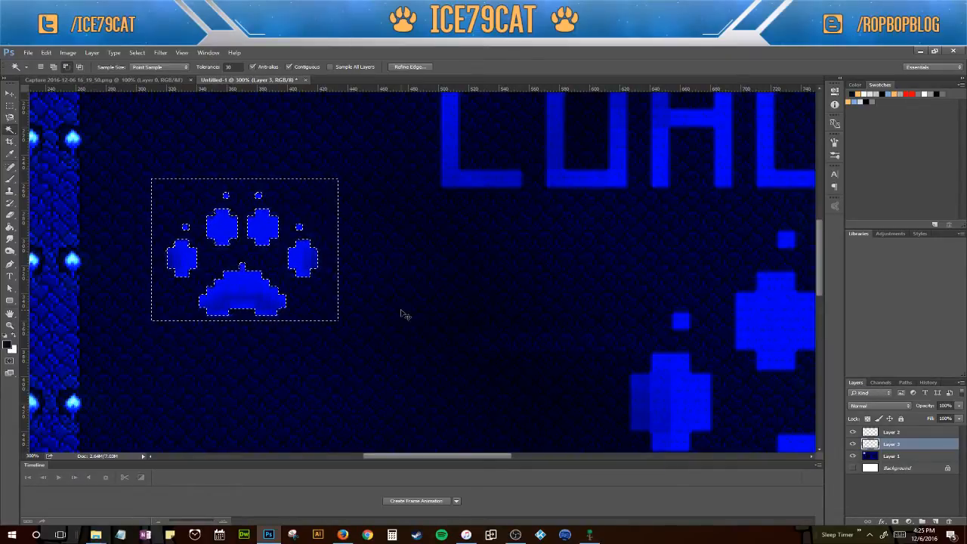
key("ctrl+d")
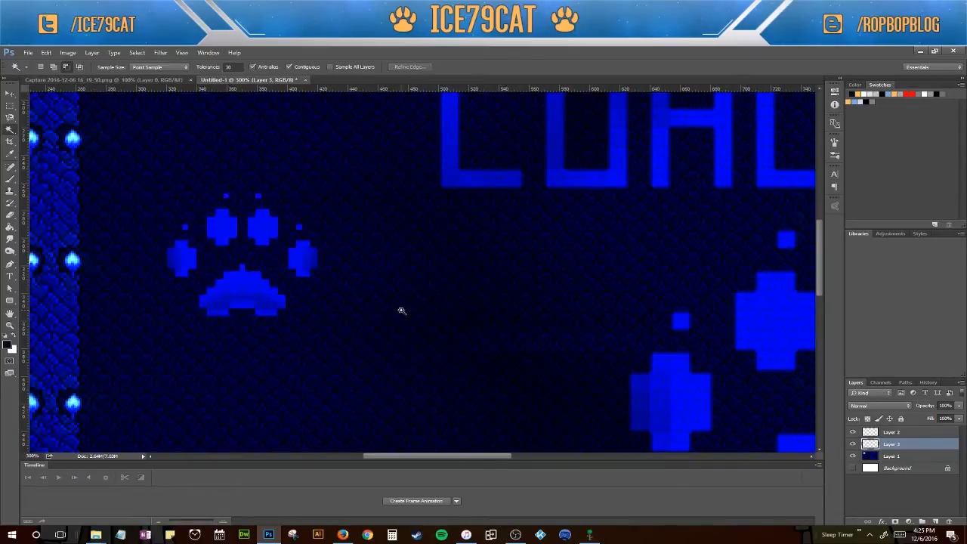
left_click(854, 457)
left_click(854, 457)
Move the small paw from the main panel to the upper half of the tall, narrow side panel
key("ctrl+minus")
key("ctrl+minus")
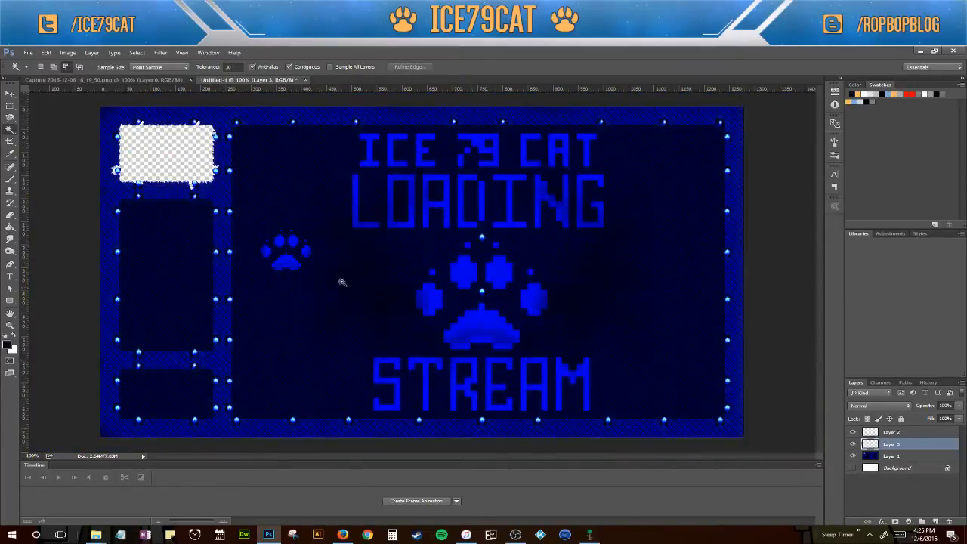
left_click(10, 93)
left_click_drag(289, 253, 168, 259)
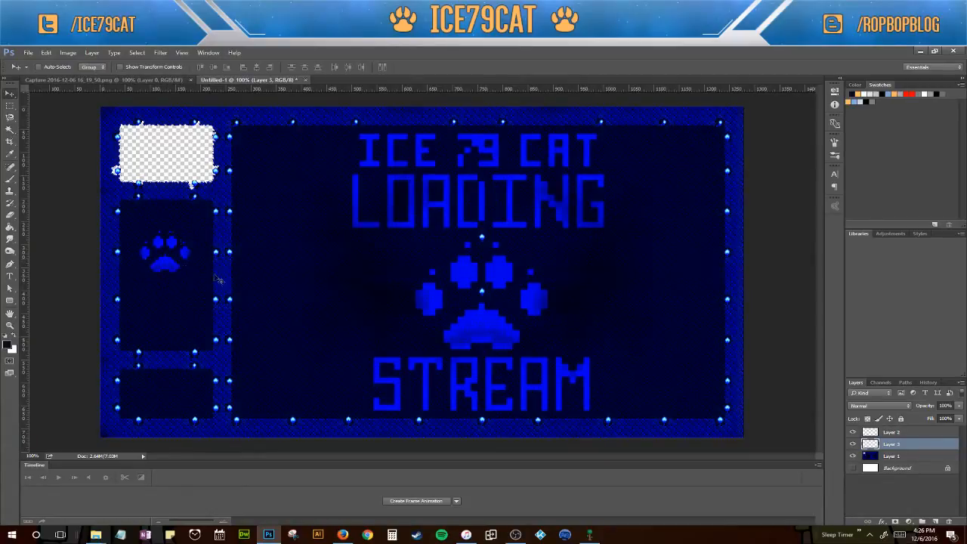
Select a rectangle around the small paw in the side panel and copy it to a new layer
left_click(10, 105)
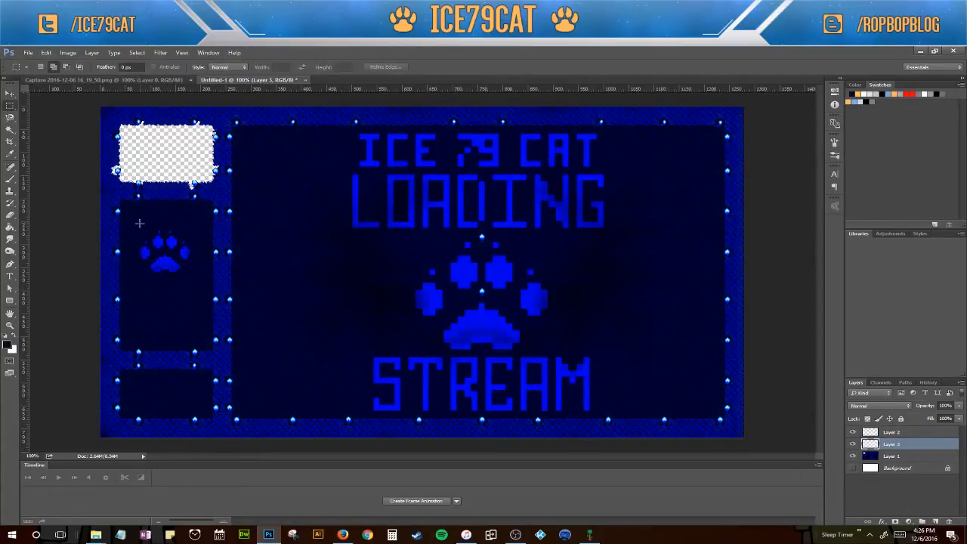
left_click_drag(128, 222, 204, 286)
left_click(166, 311)
left_click_drag(140, 228, 208, 296)
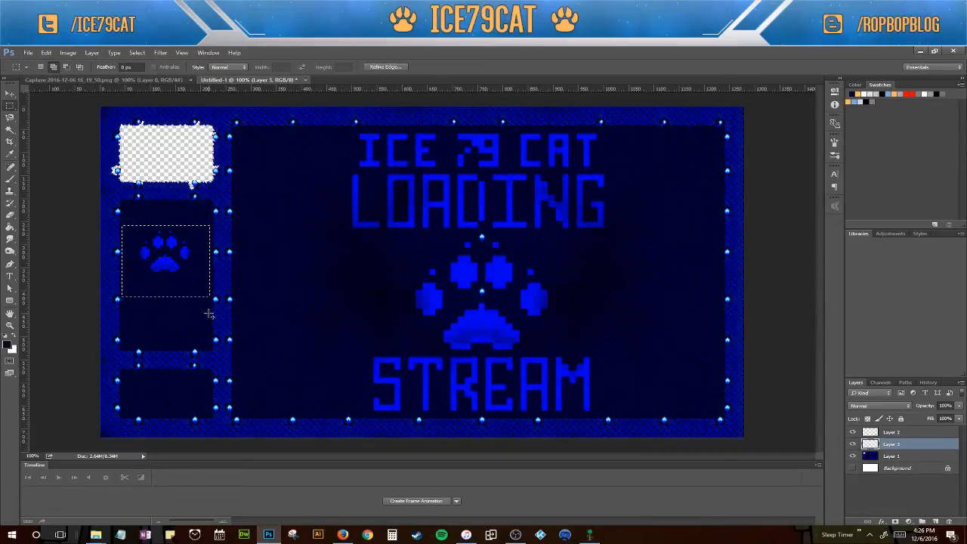
key("Up")
key("Up")
key("Up")
key("Up")
key("Up")
key("Up")
key("Up")
key("ctrl+j")
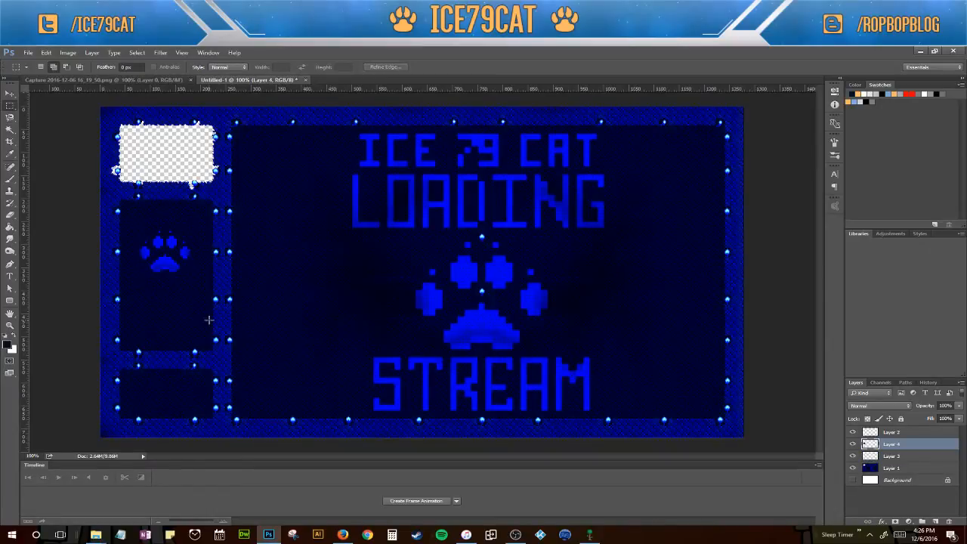
Move the copied Layer 4 toward the main panel, hide it, and check the original paw by toggling Layer 3
left_click(10, 93)
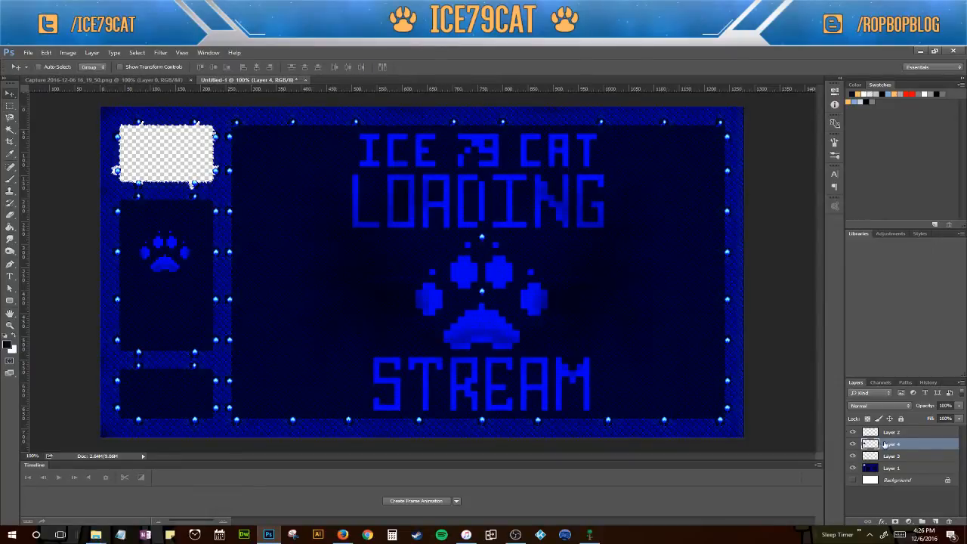
left_click_drag(162, 264, 298, 246)
left_click(853, 445)
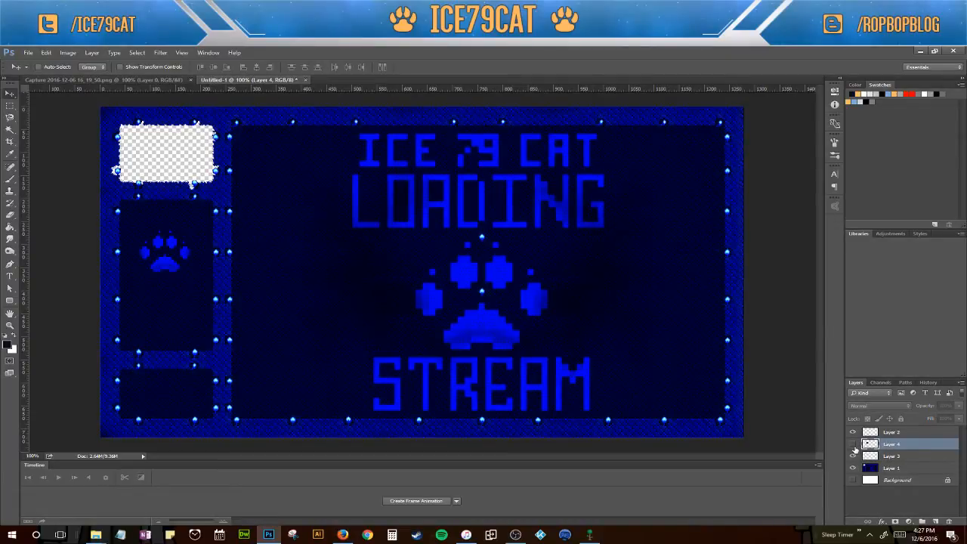
left_click(853, 456)
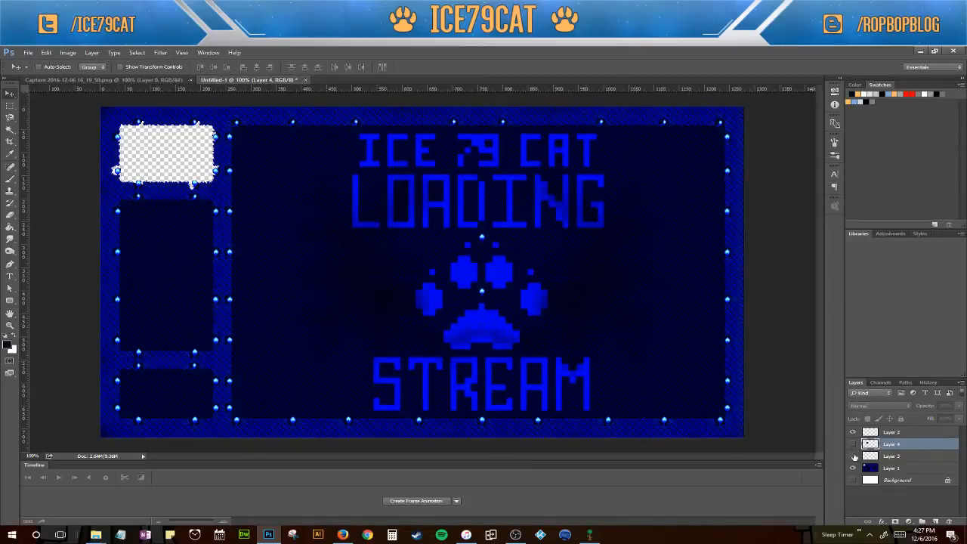
left_click(854, 457)
Apply an orange Color Overlay at 97% opacity to the small paw on Layer 3 and delete the hidden Layer 4
double_click(912, 457)
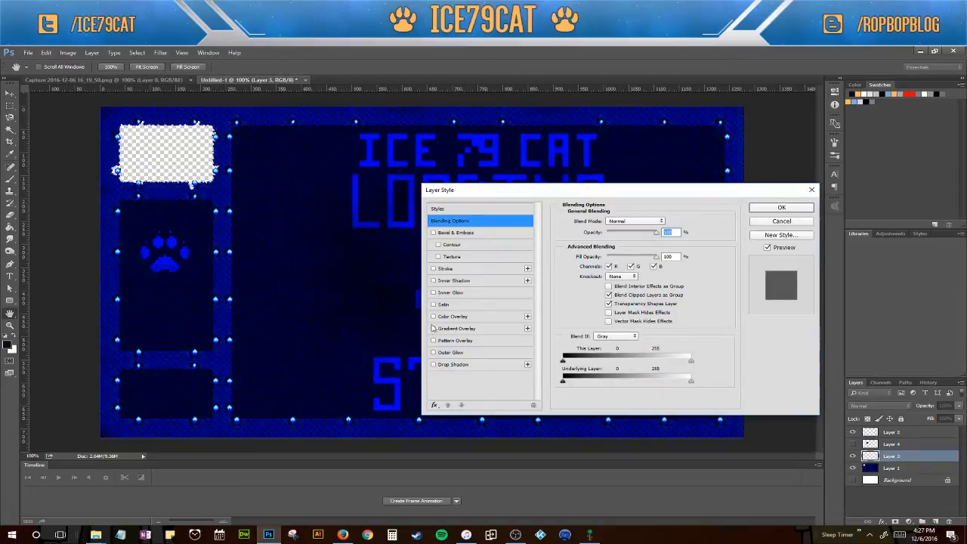
left_click(445, 319)
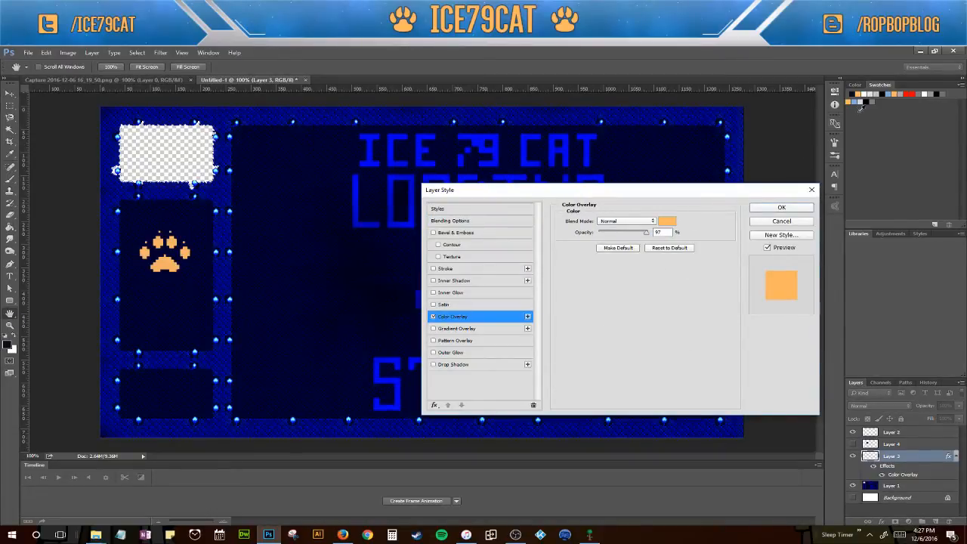
left_click(786, 208)
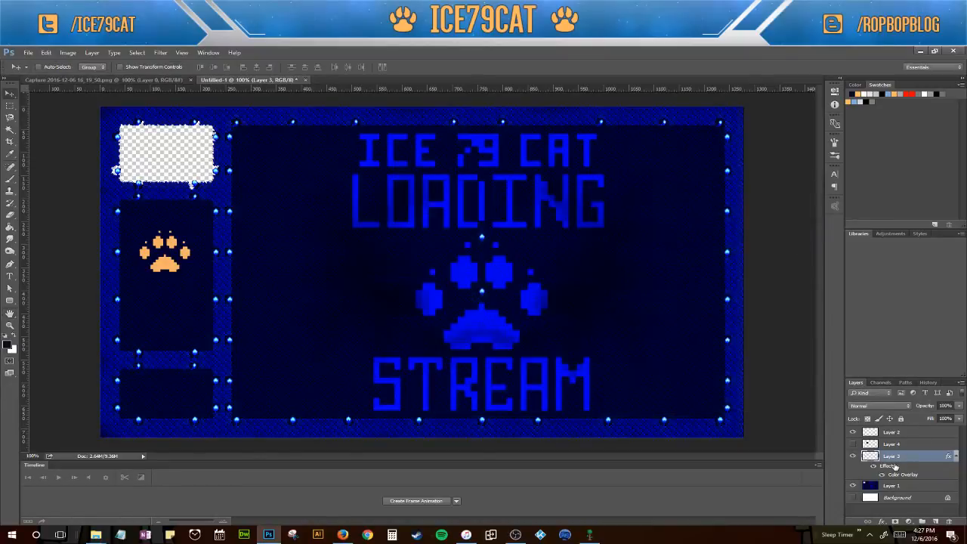
left_click(900, 434)
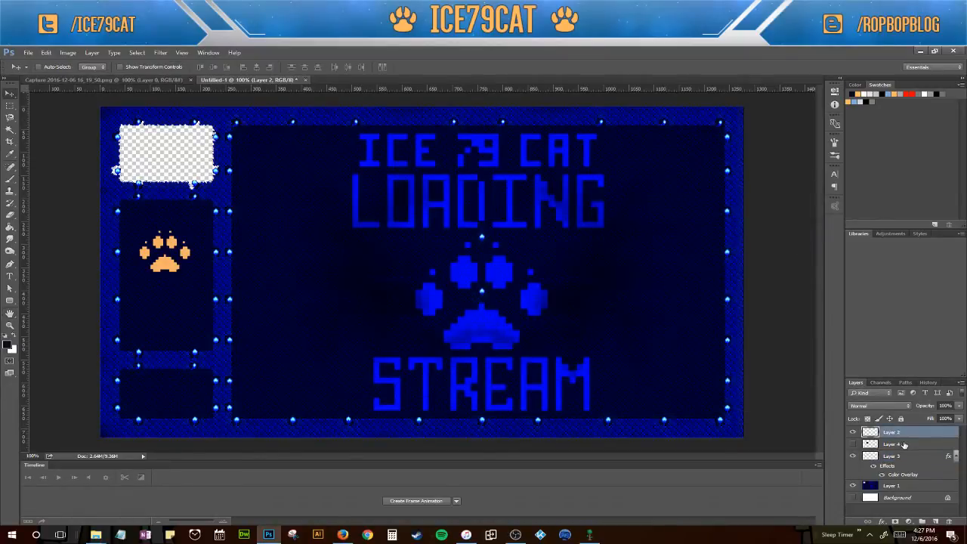
left_click_drag(905, 445, 947, 520)
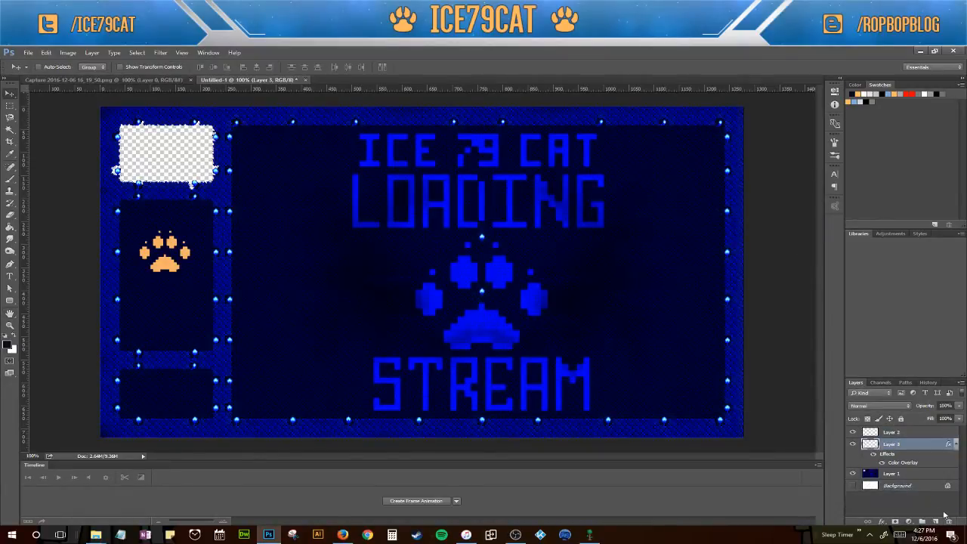
Copy a rectangle around the orange paw, including its dark backdrop, to a new layer and name it Webcam Hide
left_click(10, 105)
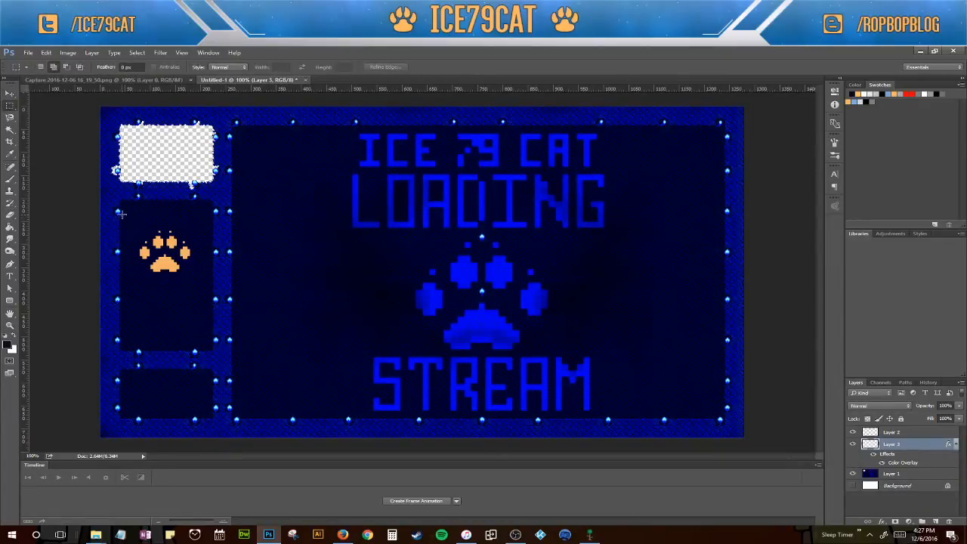
left_click_drag(122, 215, 210, 288)
key("ctrl+j")
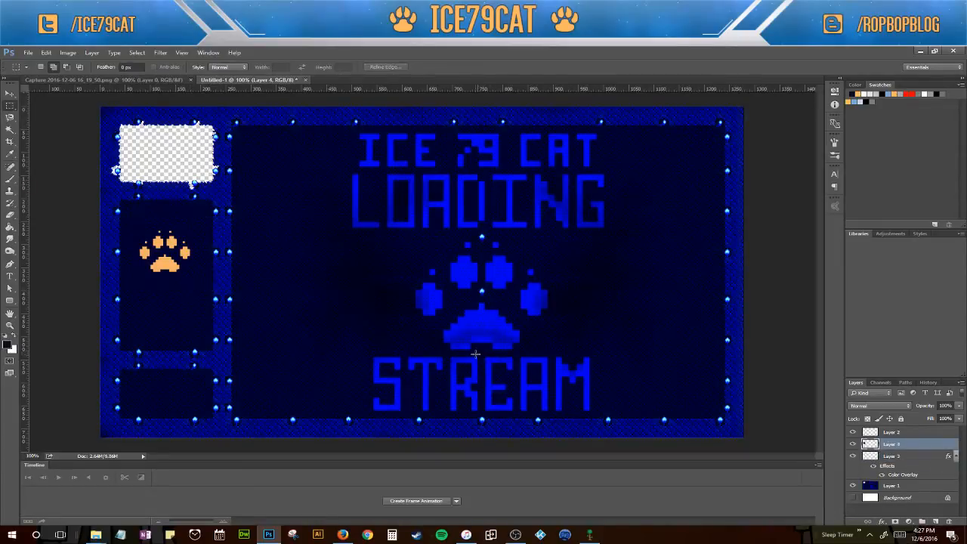
double_click(897, 446)
type("Cham Hide")
key("Return")
double_click(891, 444)
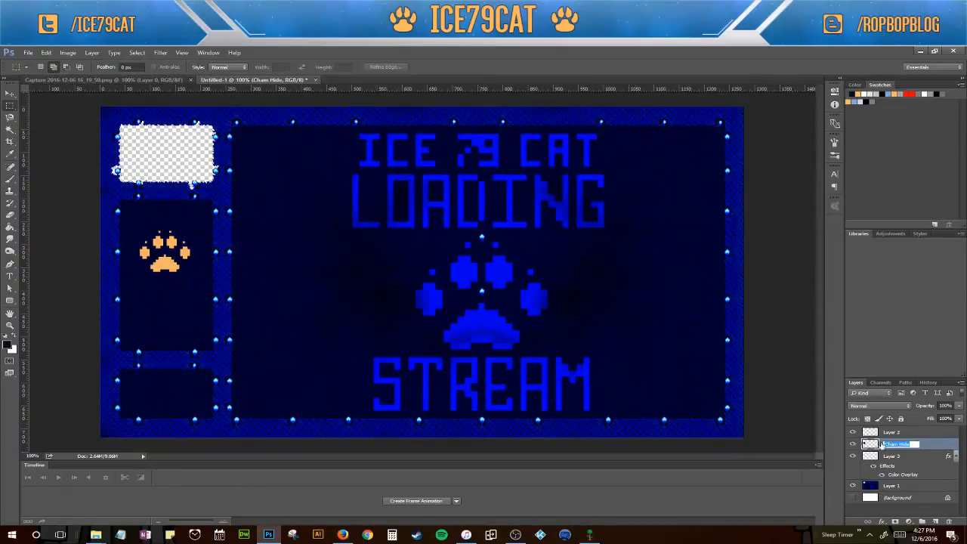
type("Webcam Hide")
key("Return")
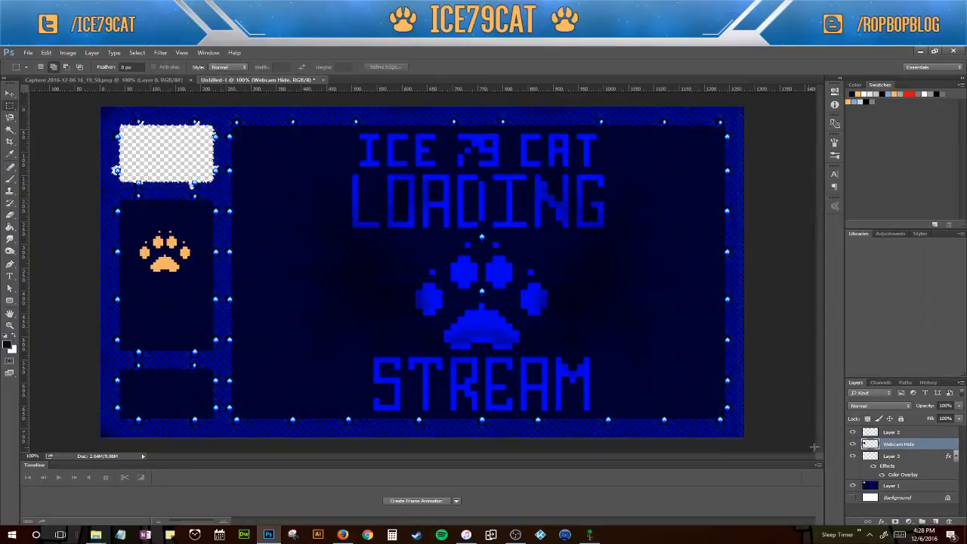
Compare the Webcam Hide layer with the original paw by toggling their visibility, and delete Layer 3
left_click(854, 446)
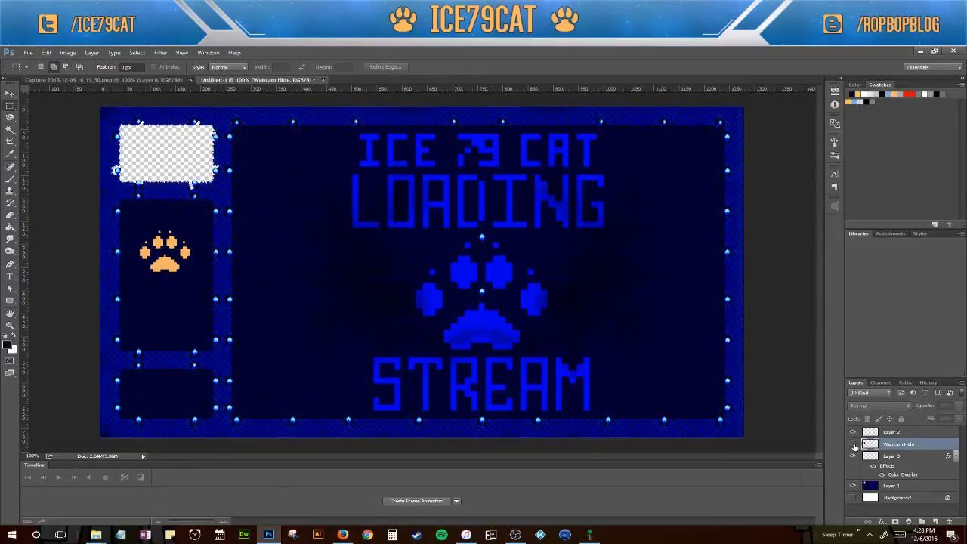
left_click(855, 446)
left_click(855, 446)
left_click(852, 456)
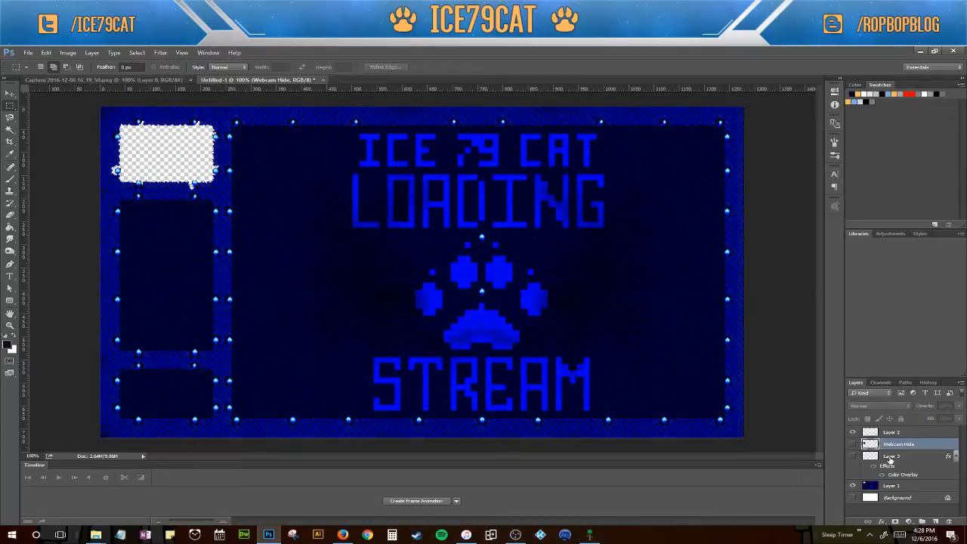
left_click(854, 446)
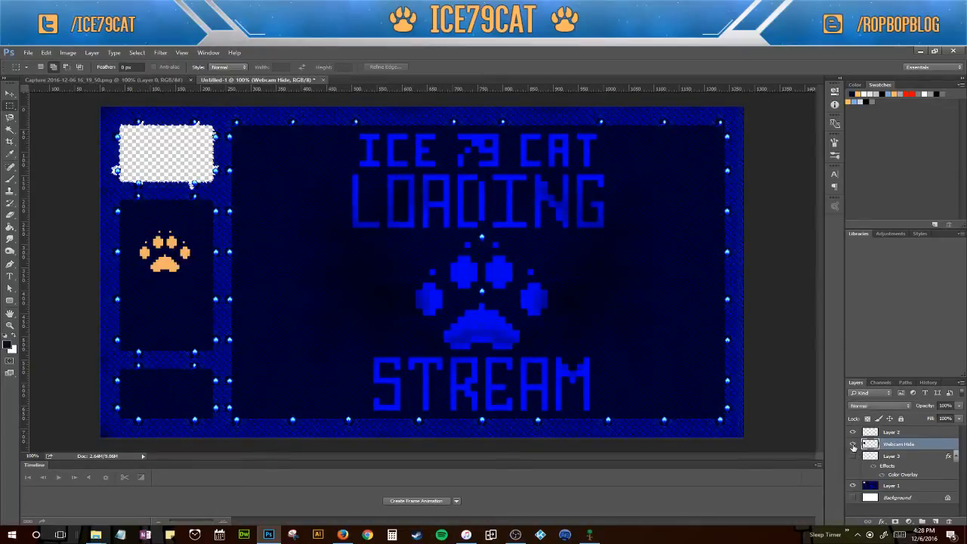
left_click(854, 446)
left_click_drag(894, 456, 949, 522)
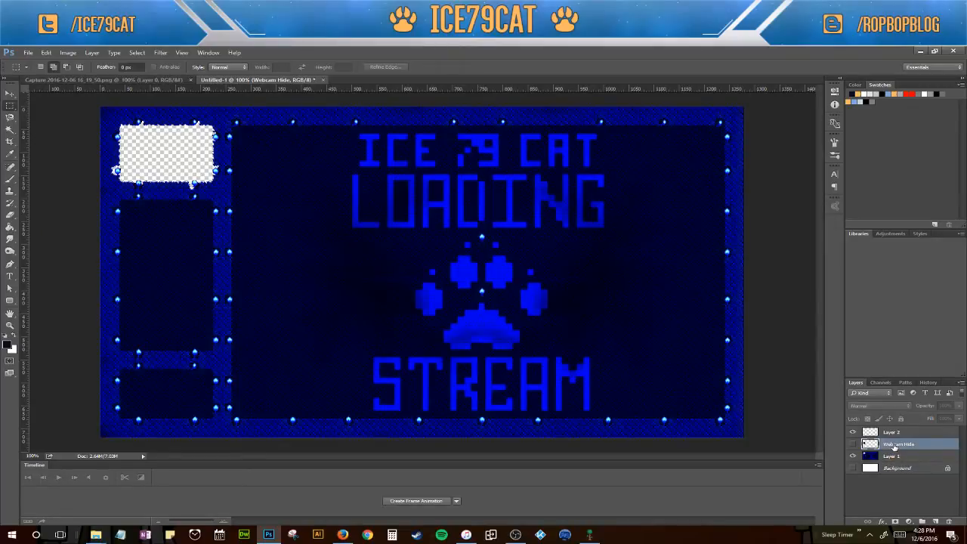
Show the Webcam Hide layer and place it directly below Layer 1 in the layer order
left_click(853, 443)
left_click_drag(895, 448, 896, 456)
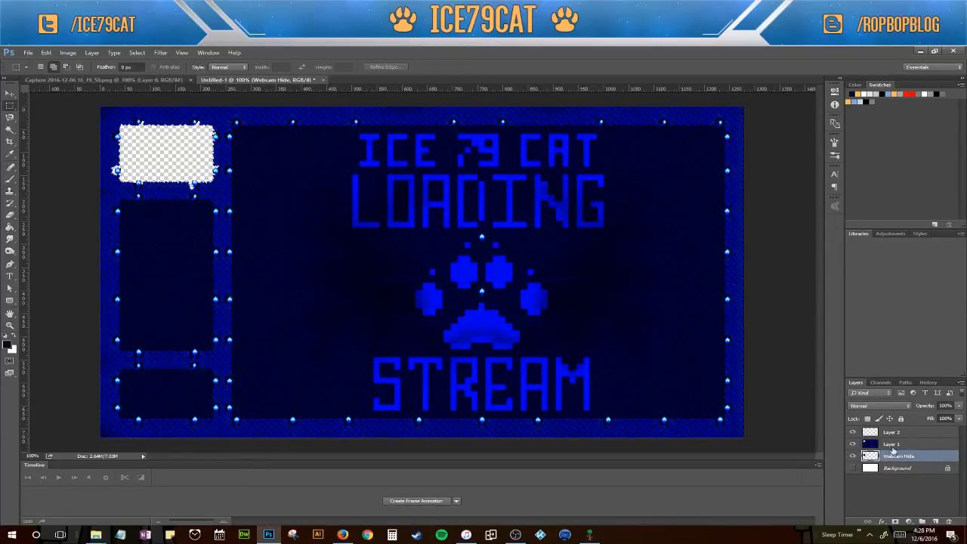
left_click(893, 446)
left_click(895, 456)
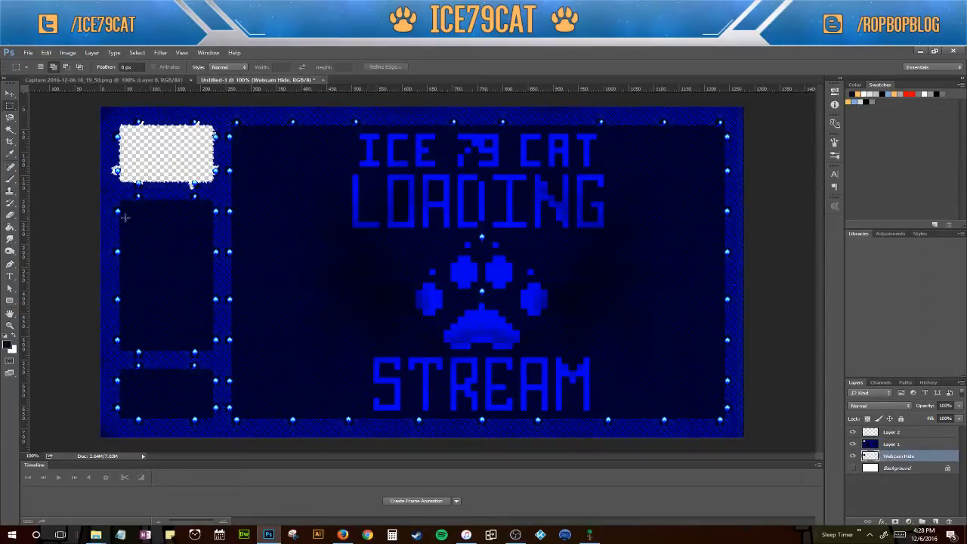
Move Webcam Hide behind the transparent cut-out and scale it to about 121% width and 94% height so it fills the opening
left_click(10, 93)
left_click_drag(190, 290, 190, 193)
key("ctrl+t")
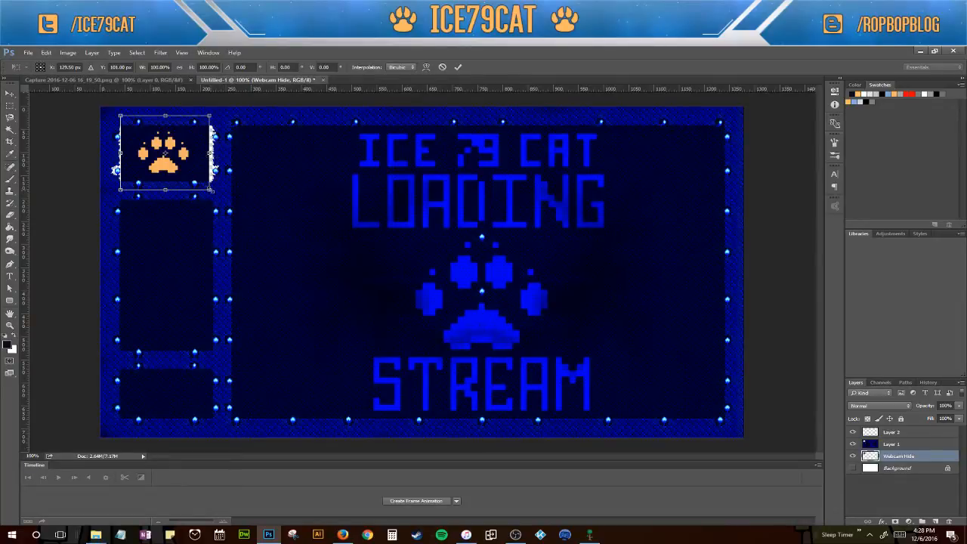
left_click_drag(211, 189, 223, 190)
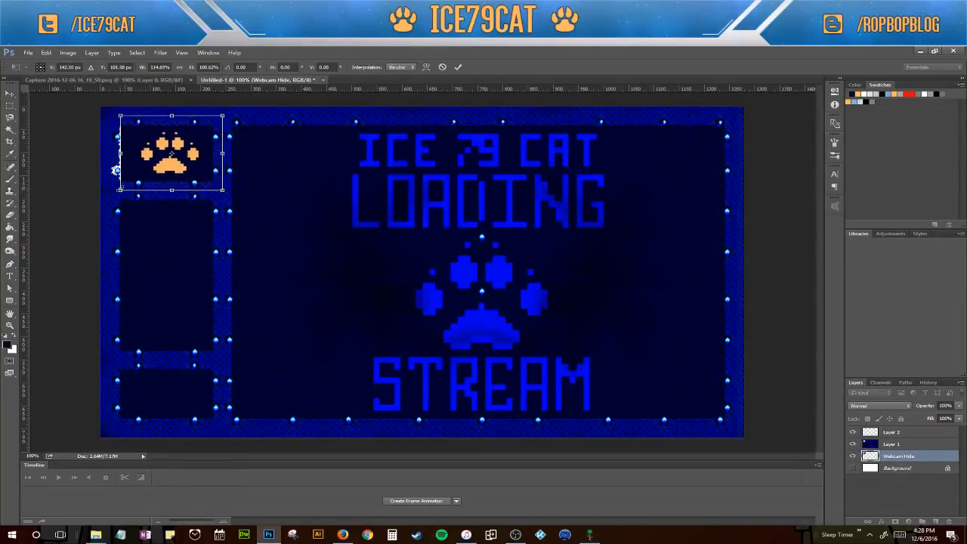
left_click_drag(115, 170, 110, 170)
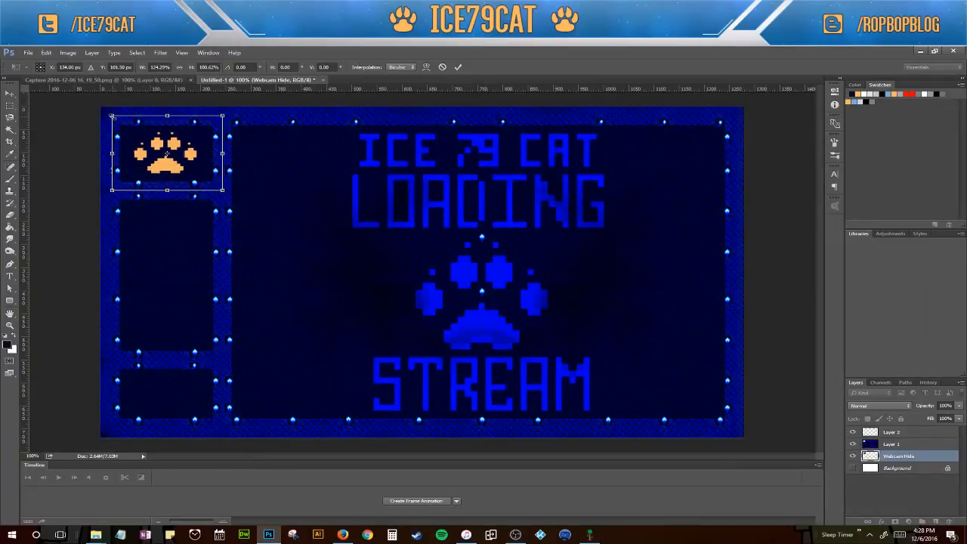
left_click_drag(112, 116, 112, 123)
left_click_drag(223, 158, 221, 157)
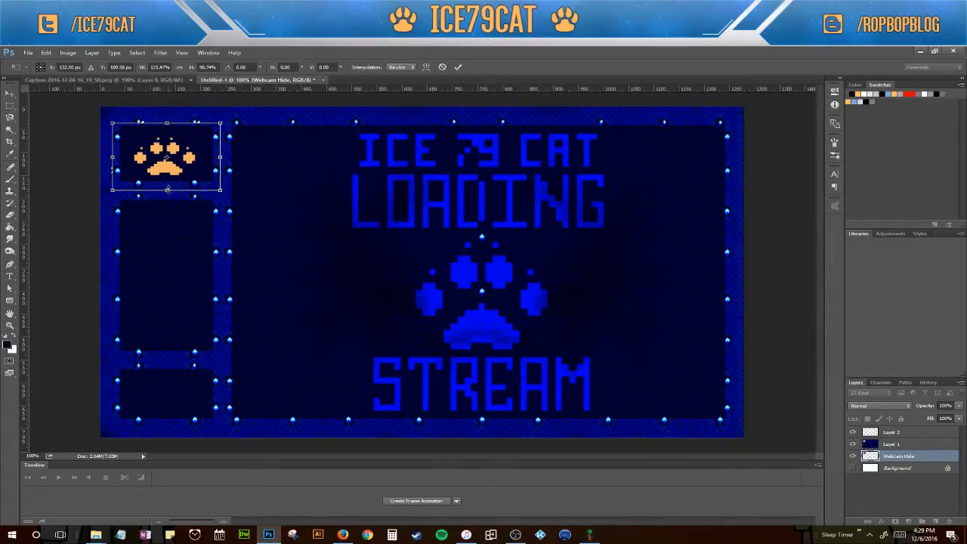
left_click_drag(167, 189, 167, 189)
left_click_drag(168, 123, 166, 120)
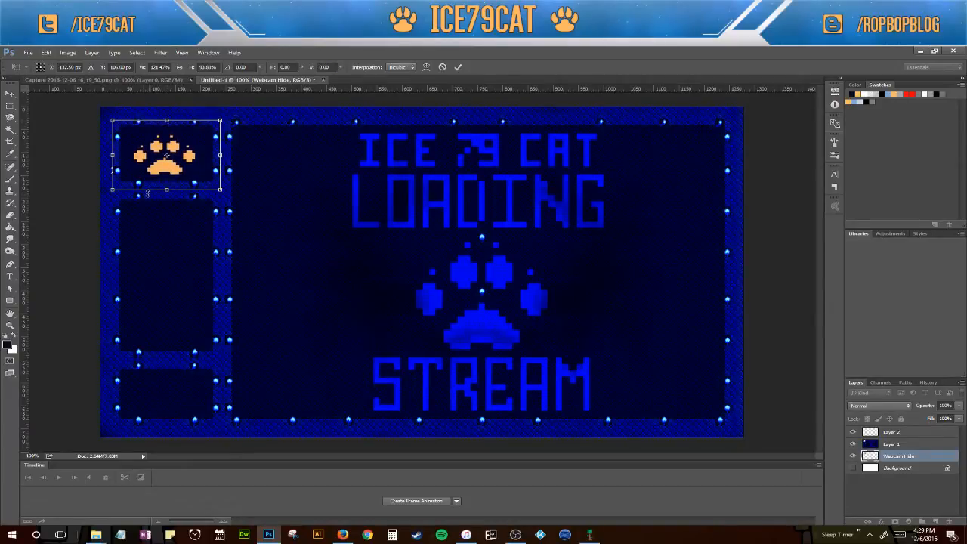
left_click(10, 142)
left_click(415, 232)
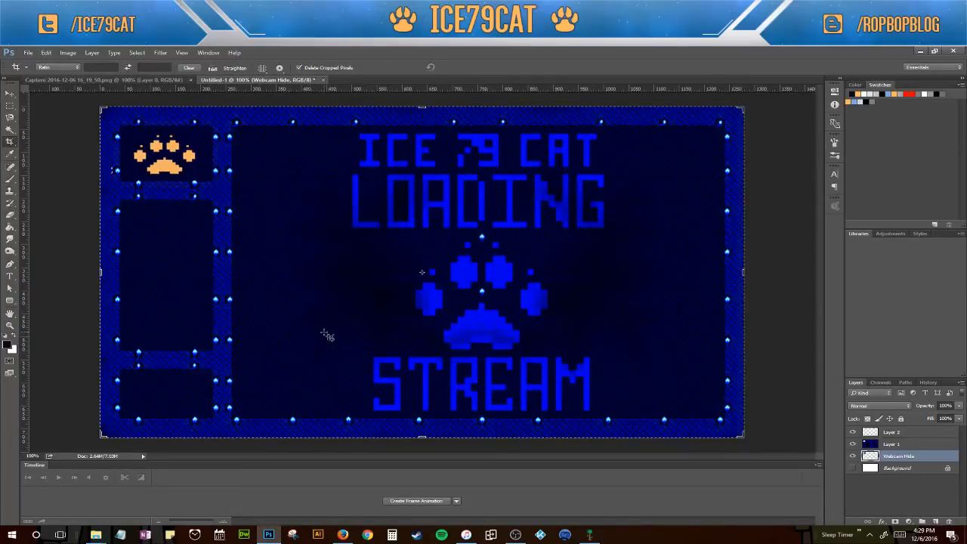
left_click(252, 319)
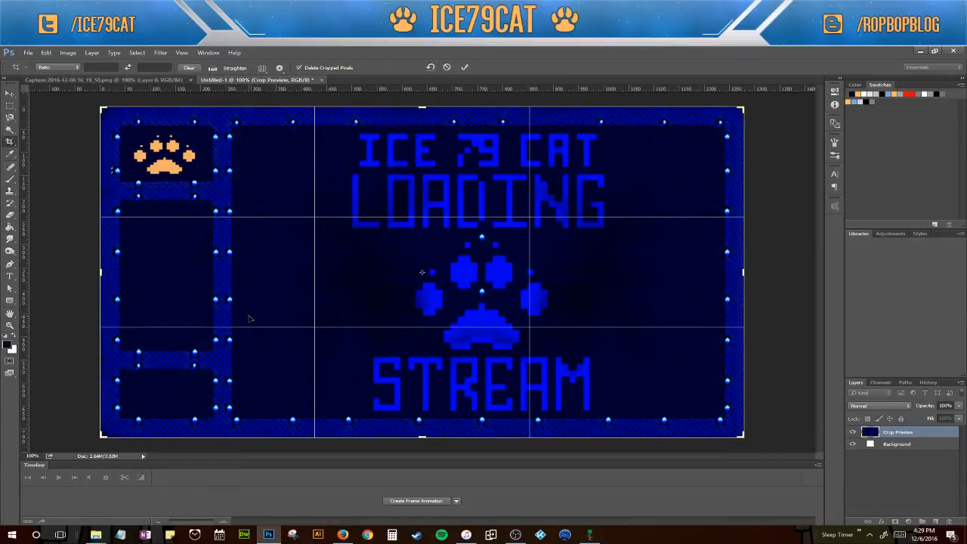
key("Return")
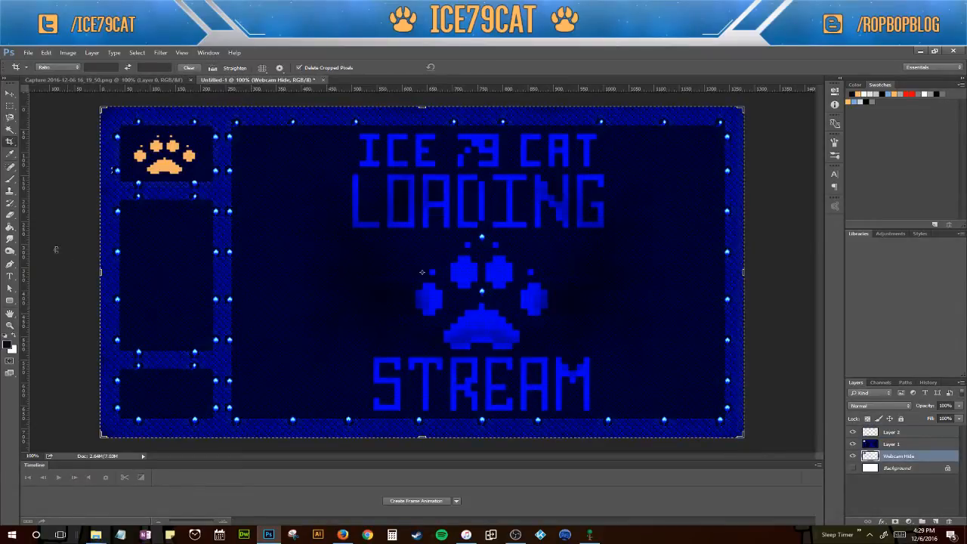
Remove the two bright gems between and above the large paw's toes on Layer 1 with the Clone Stamp
left_click(11, 193)
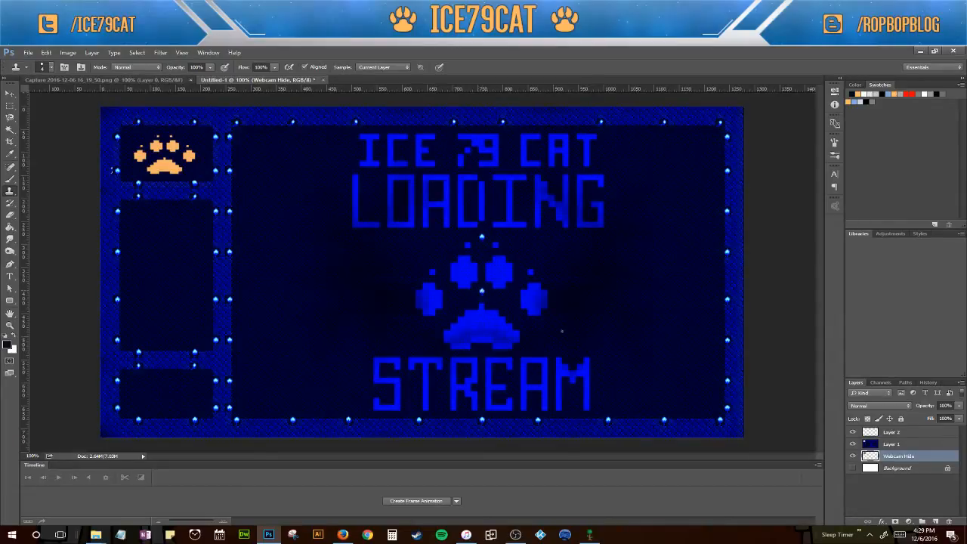
left_click(893, 445)
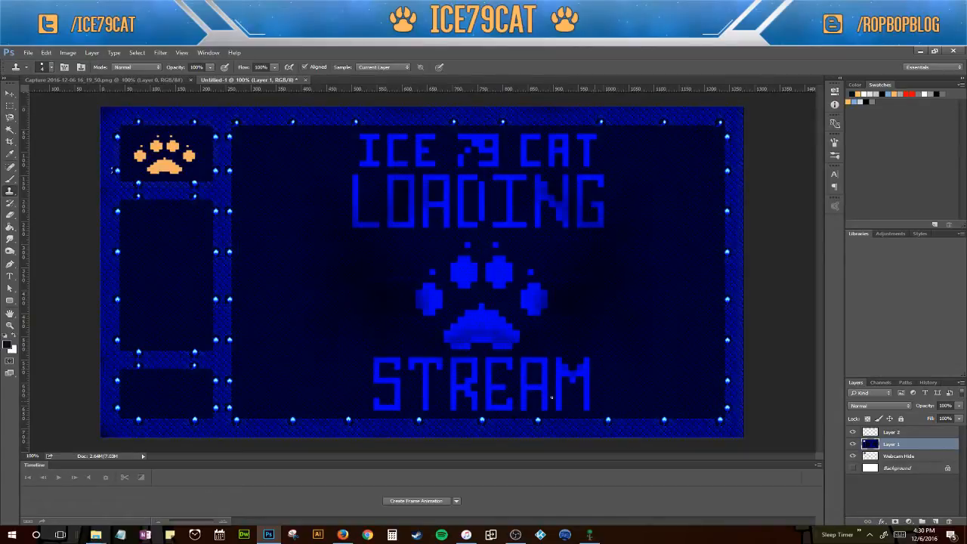
Hide the Webcam Hide layer and save the overlay as the PNG file Terraria Cat - Loading 2.png with Smallest / Slow compression
left_click(853, 456)
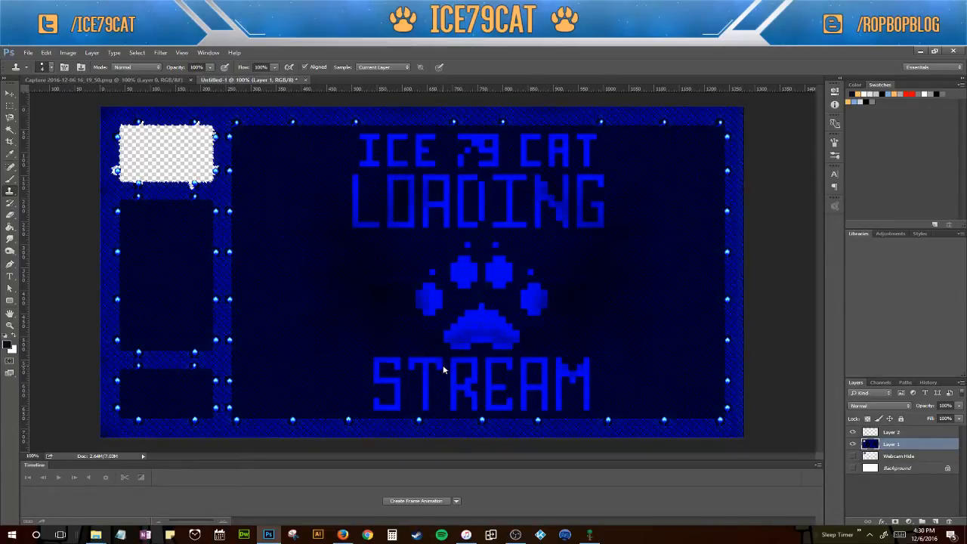
key("ctrl+s")
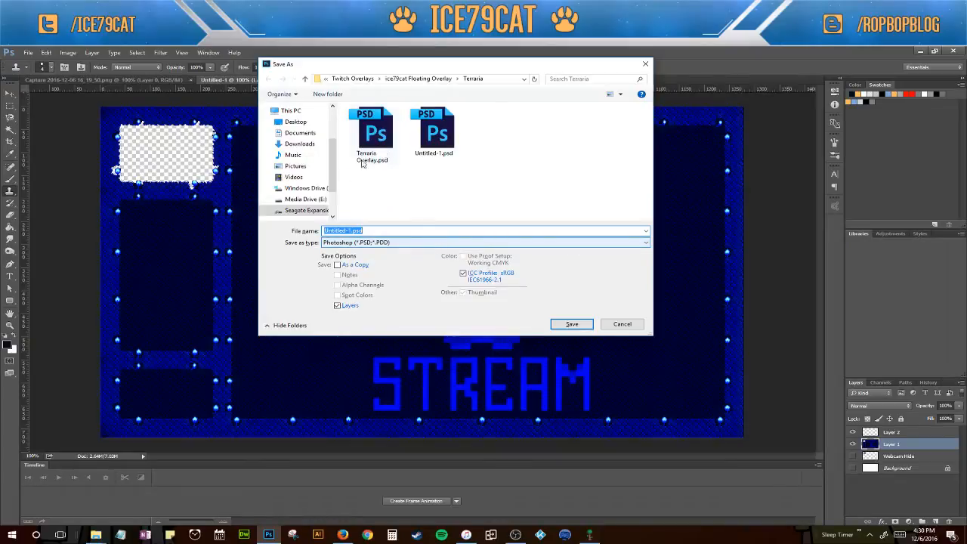
left_click(418, 243)
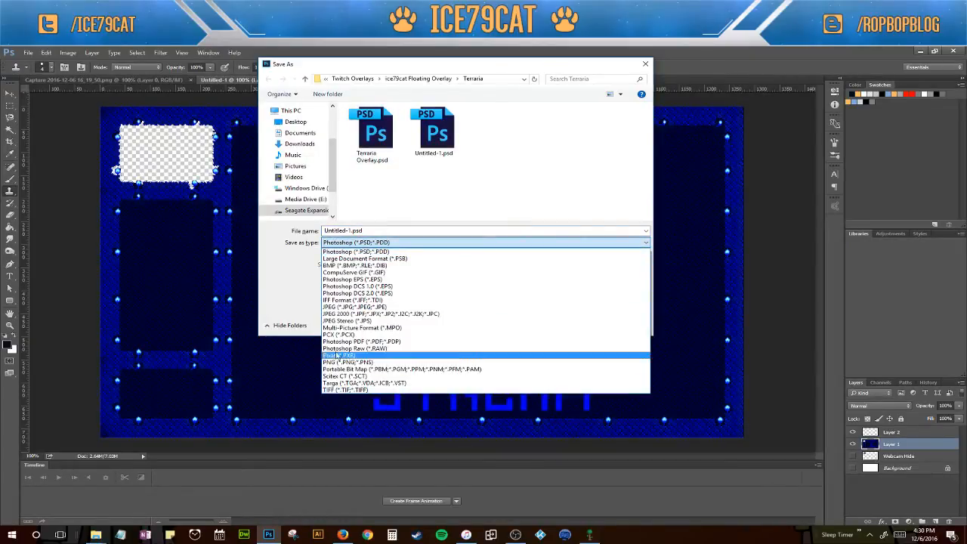
left_click(341, 362)
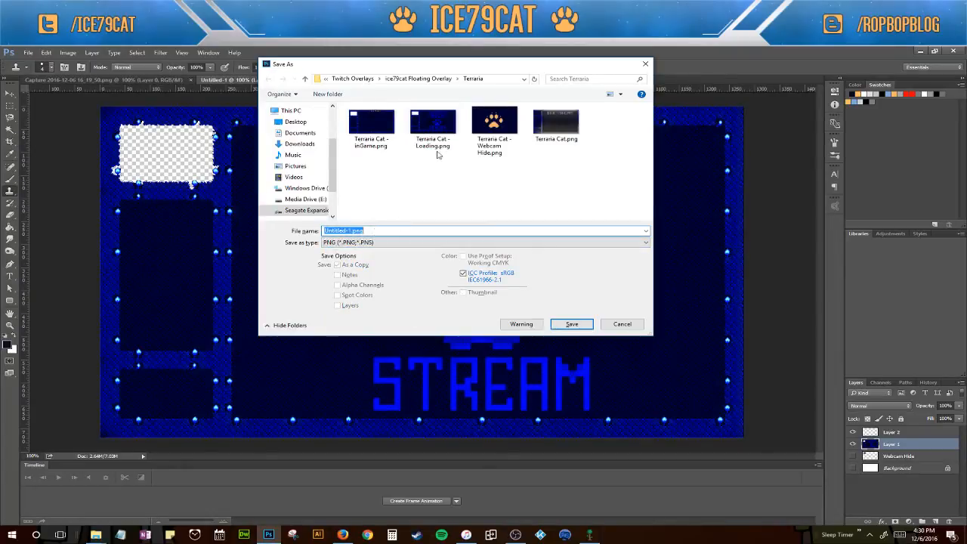
left_click(432, 127)
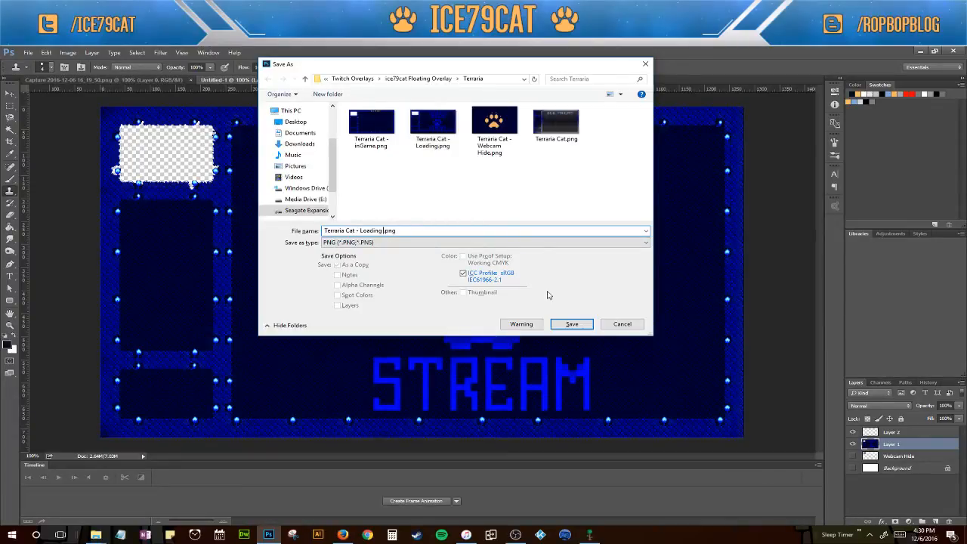
type("2")
left_click(571, 325)
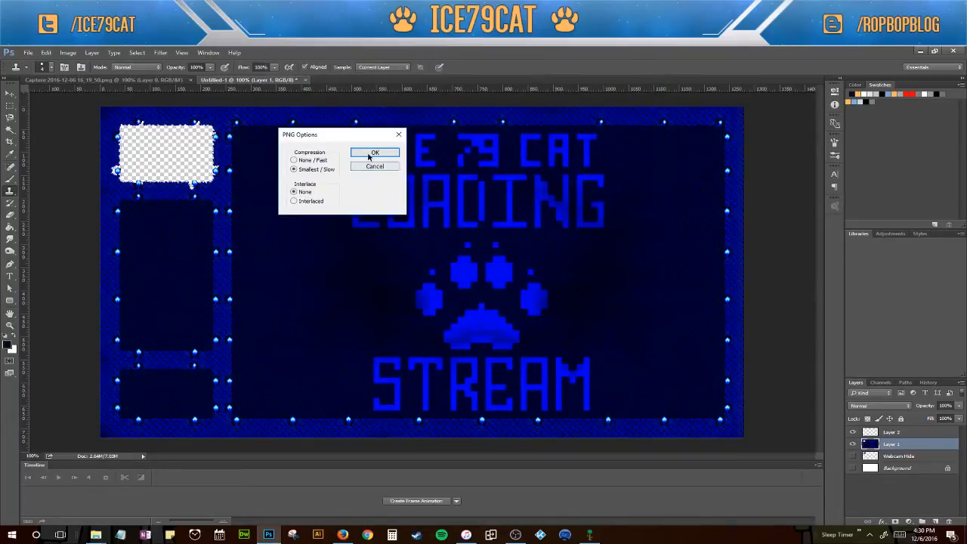
key("Return")
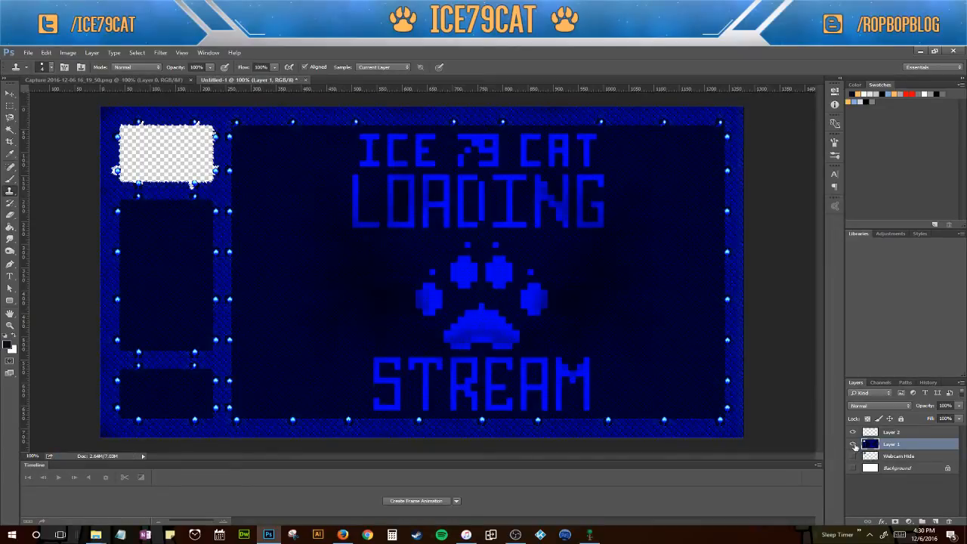
Hide Layer 1, show the Webcam Hide layer and make Webcam Hide the active layer for a Magic Wand selection
left_click(854, 446)
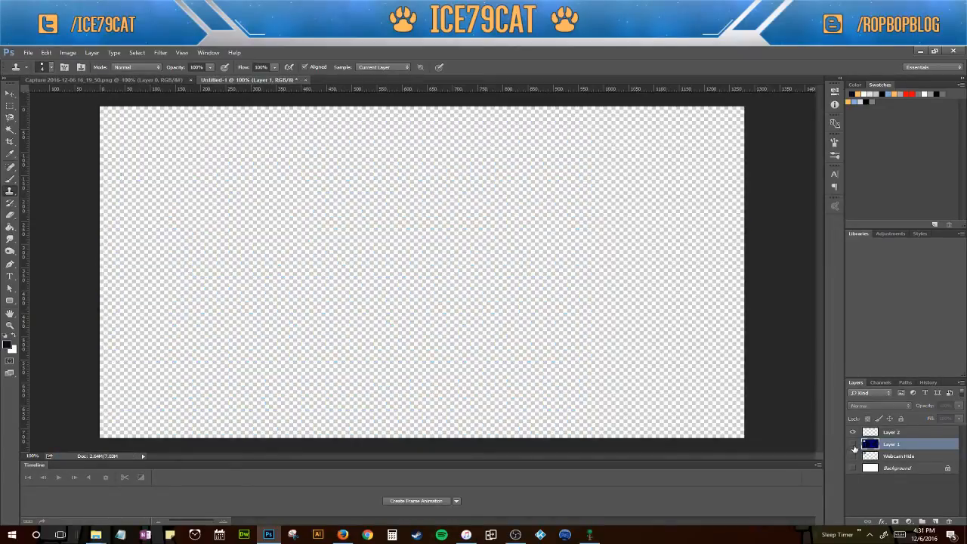
left_click(854, 456)
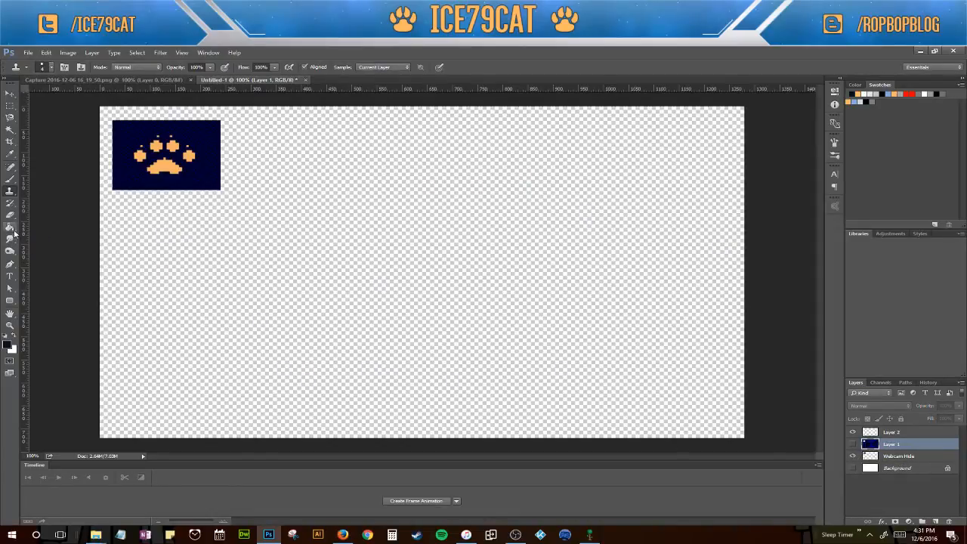
left_click(10, 129)
left_click(292, 319)
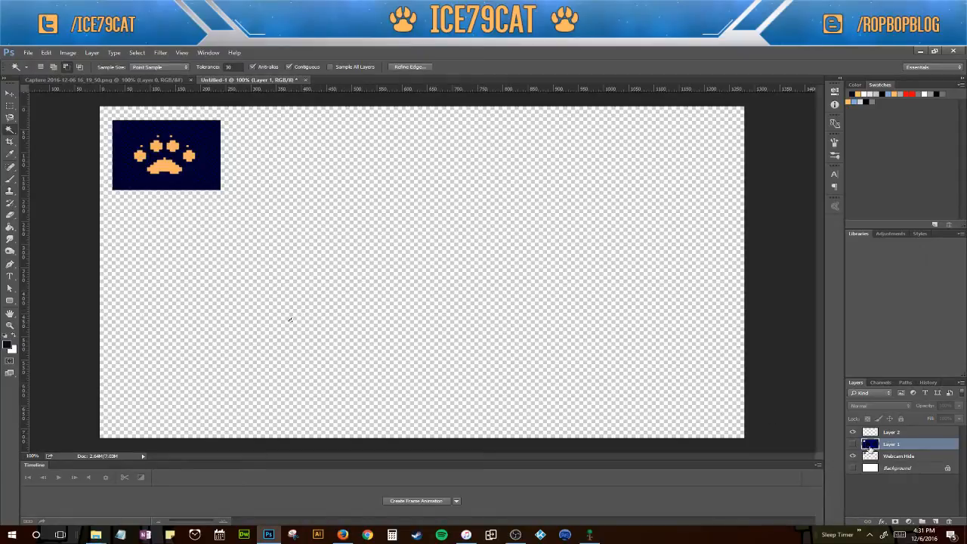
left_click(888, 457)
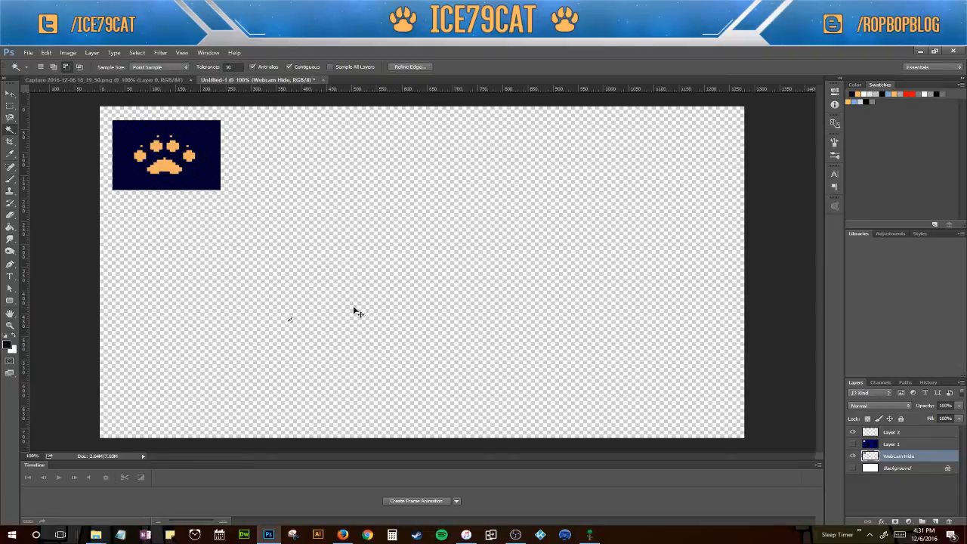
Select and copy the Webcam Hide paw rectangle and paste it into a new 215 x 152 pixel document
key("ctrl+d")
left_click(266, 286)
key("ctrl+n")
key("Return")
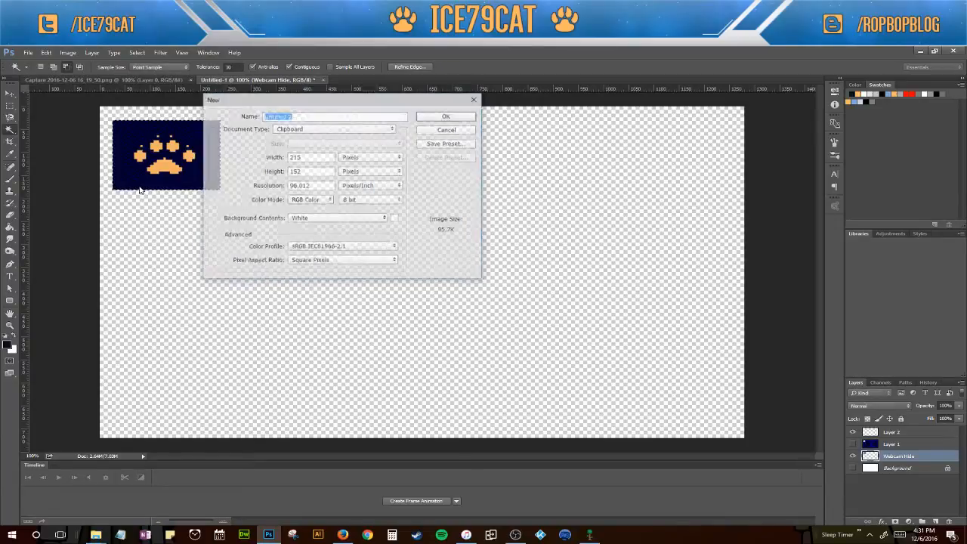
key("ctrl+v")
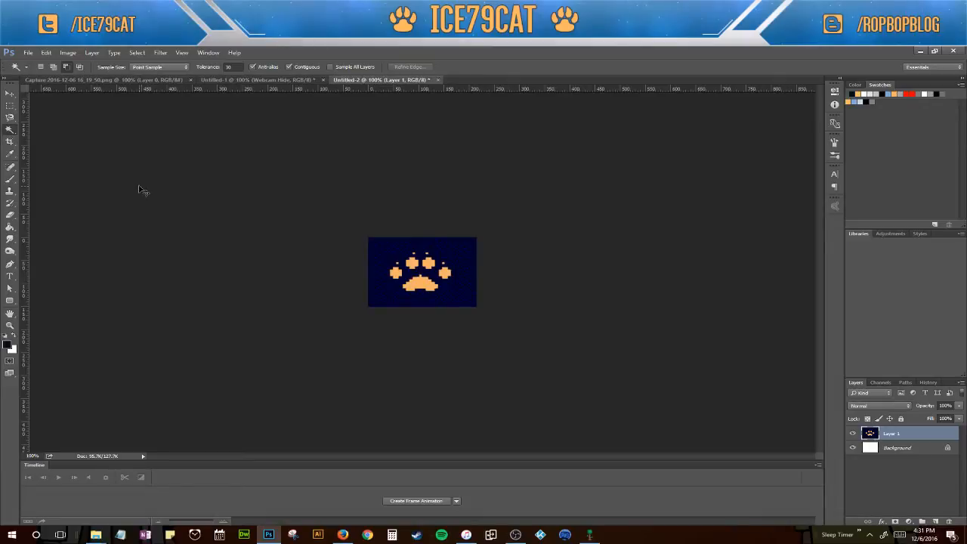
Save the paw document as the PNG file Terraria Cat - Webcam Hide 2.png with Smallest / Slow compression and no interlacing
key("ctrl+s")
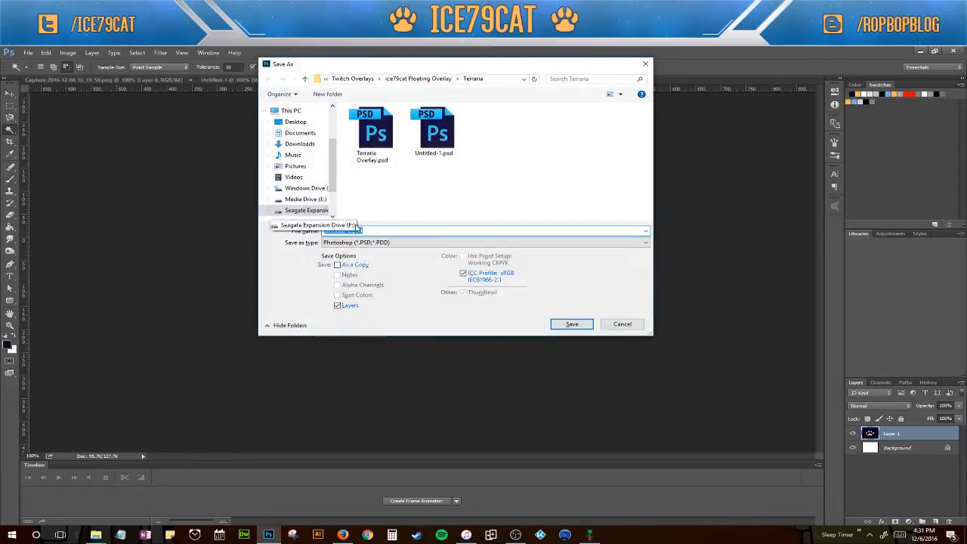
left_click(397, 244)
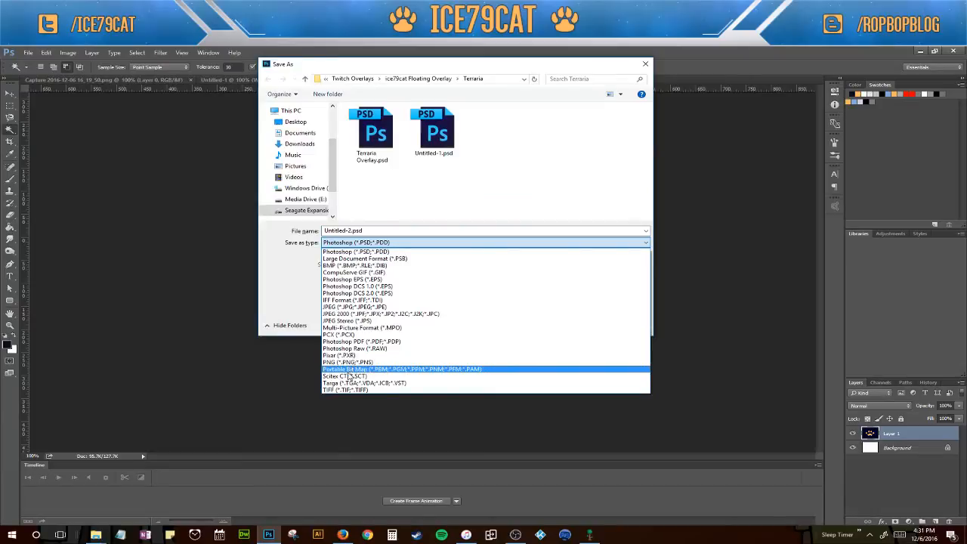
left_click(333, 362)
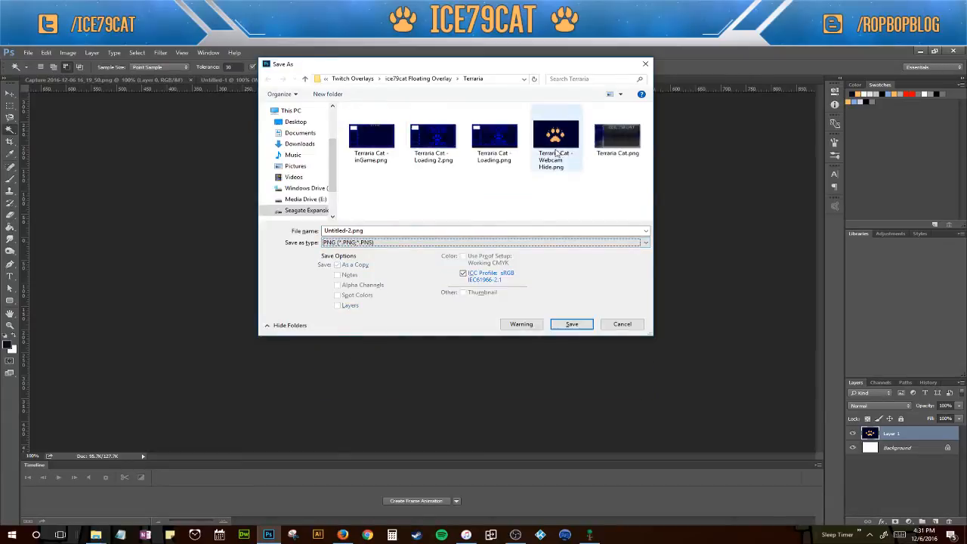
left_click(556, 150)
left_click(395, 230)
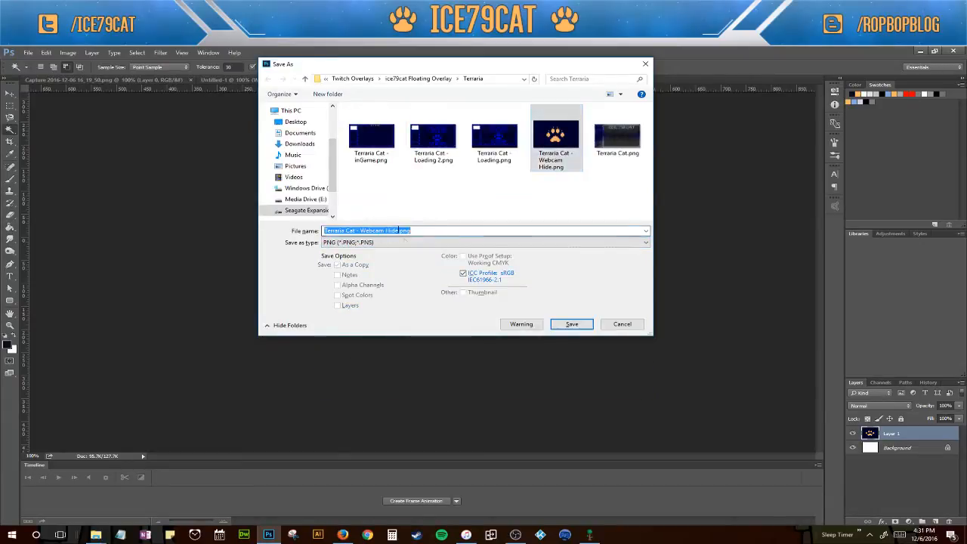
key("End")
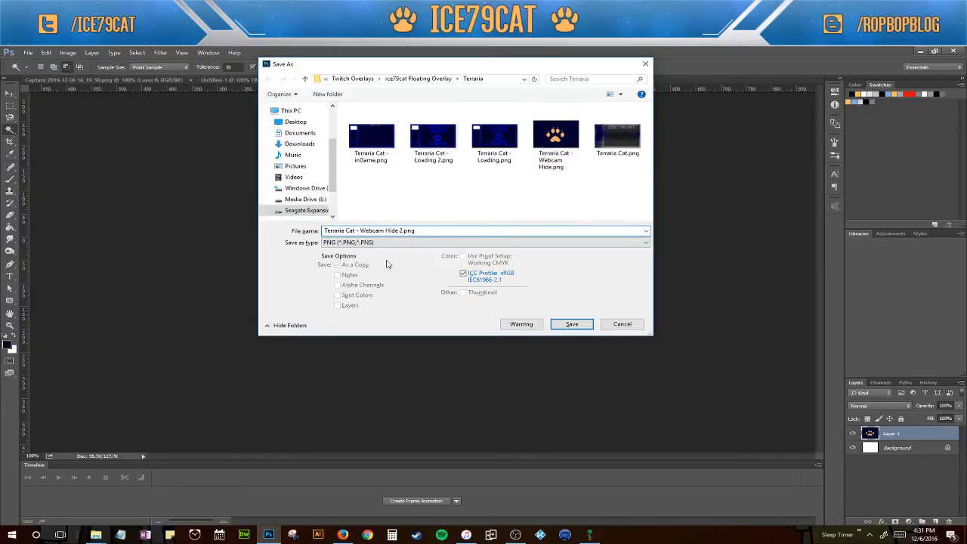
left_click(572, 323)
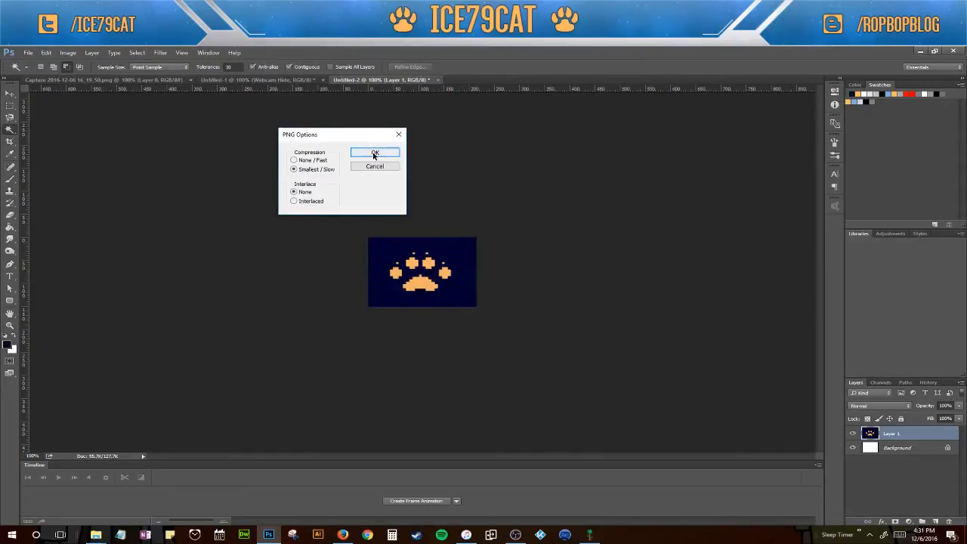
left_click(374, 154)
Switch to OBS, start a new scene collection and enter TerrariaCat - Loading as its name
left_click(920, 52)
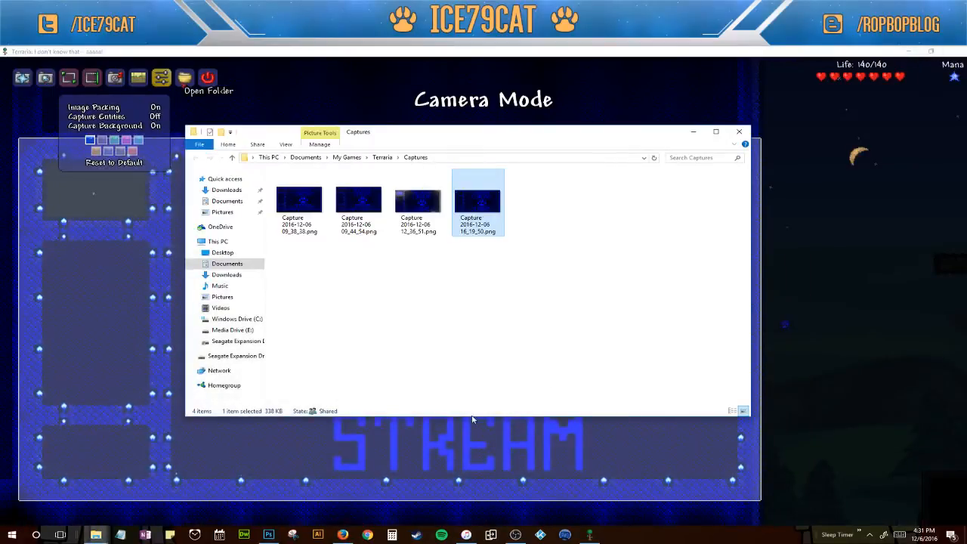
left_click(516, 535)
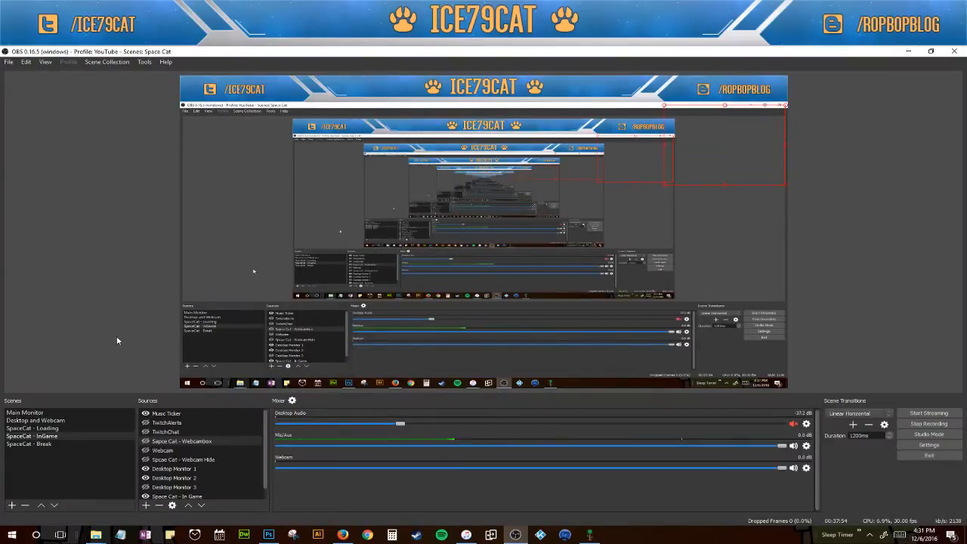
left_click(105, 63)
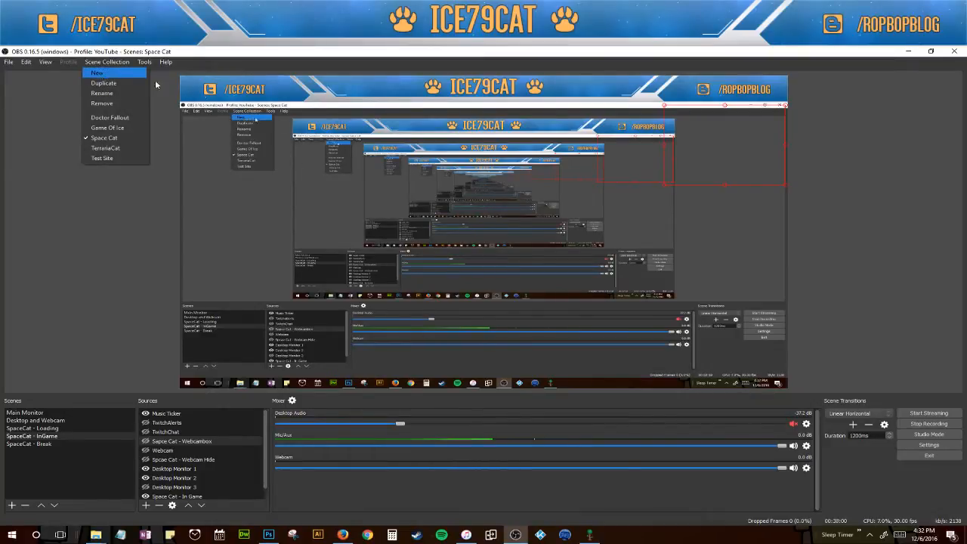
left_click(102, 73)
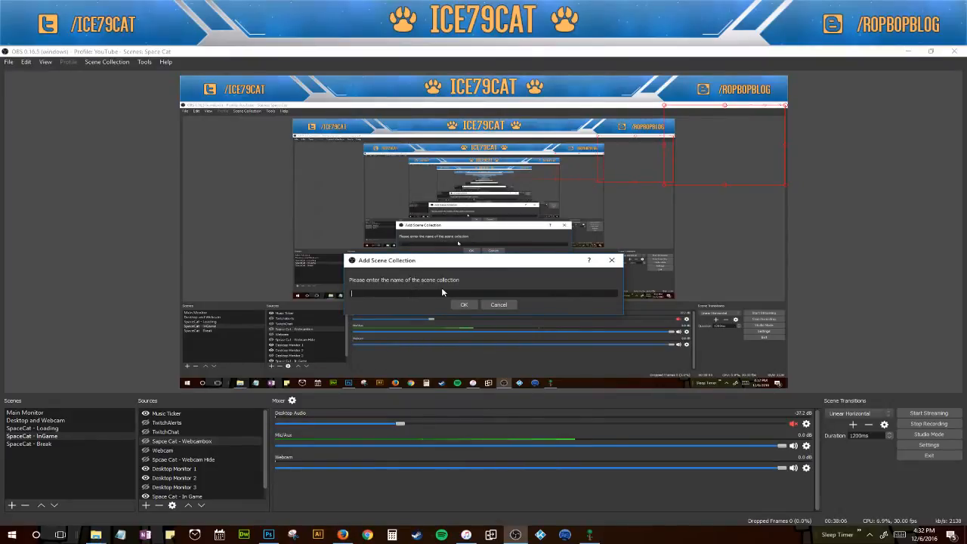
type("Ter")
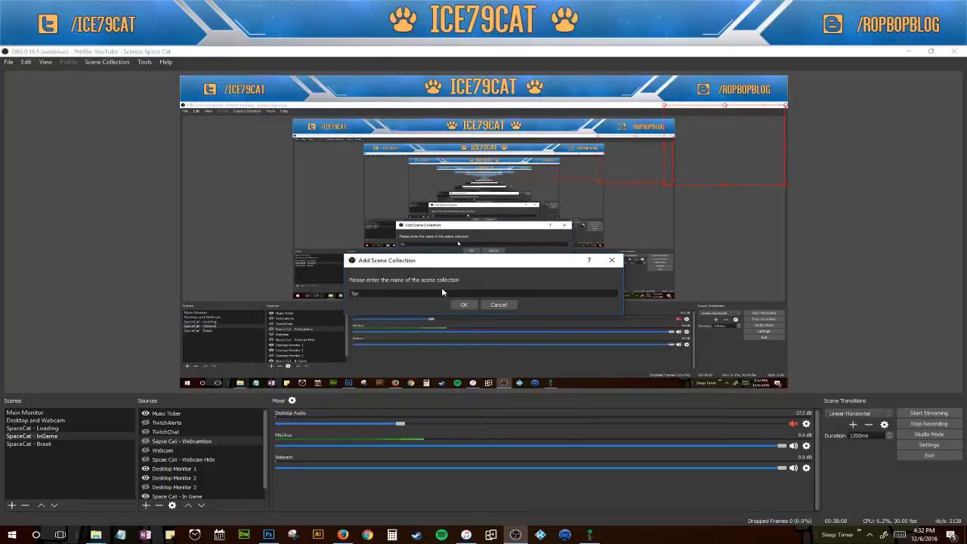
type("raria")
type("Cat - Loading")
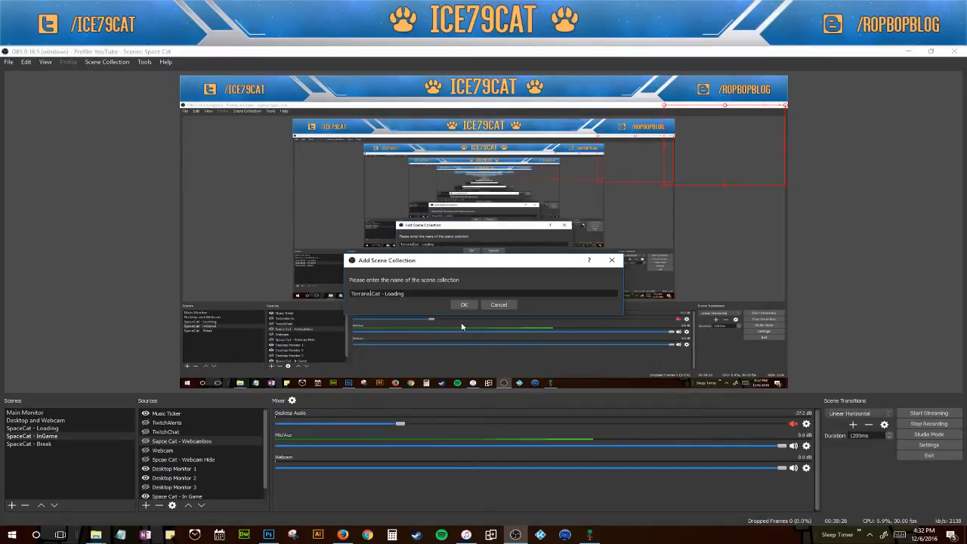
left_click(372, 293)
key("BackSpace")
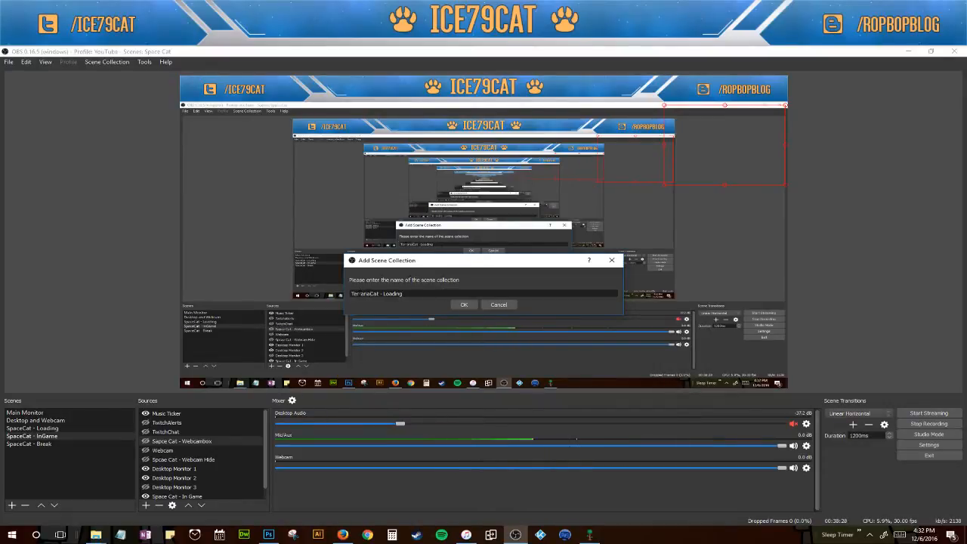
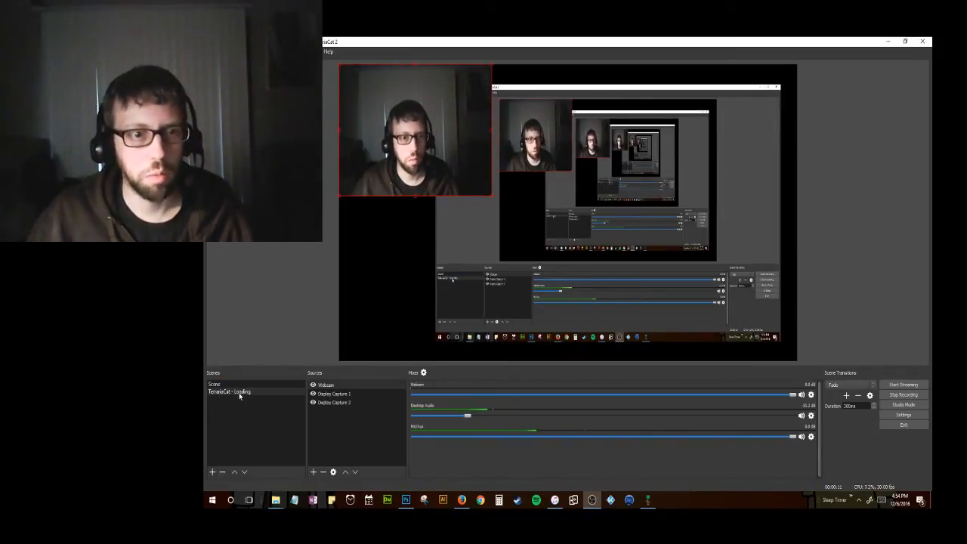
Add a new image source named Terraria Cat - Loading to the TerrariaCat - Loading scene
right_click(241, 394)
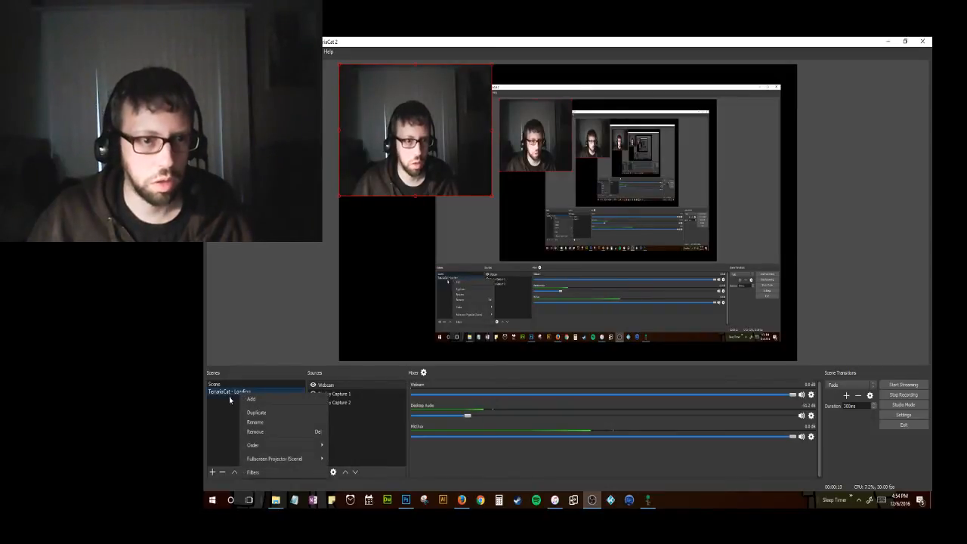
left_click(237, 395)
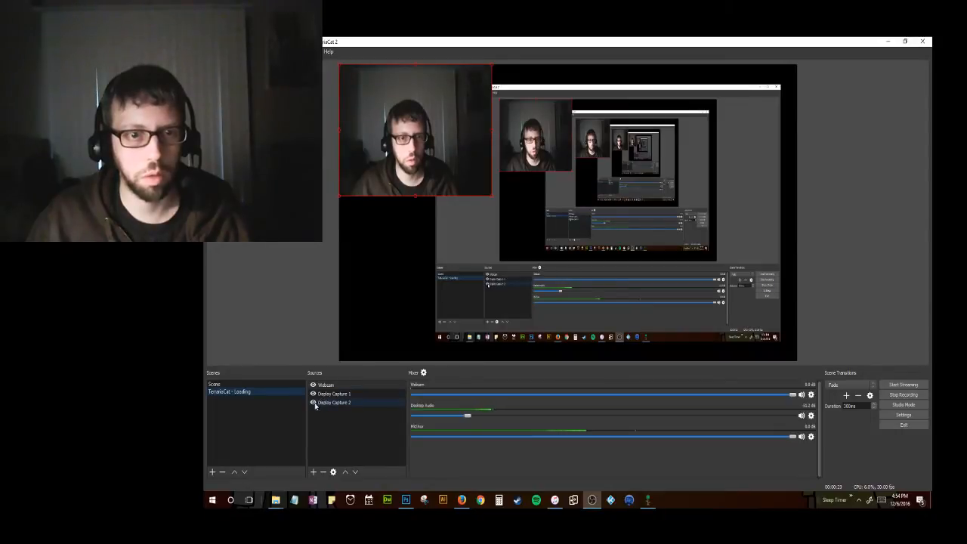
left_click(316, 473)
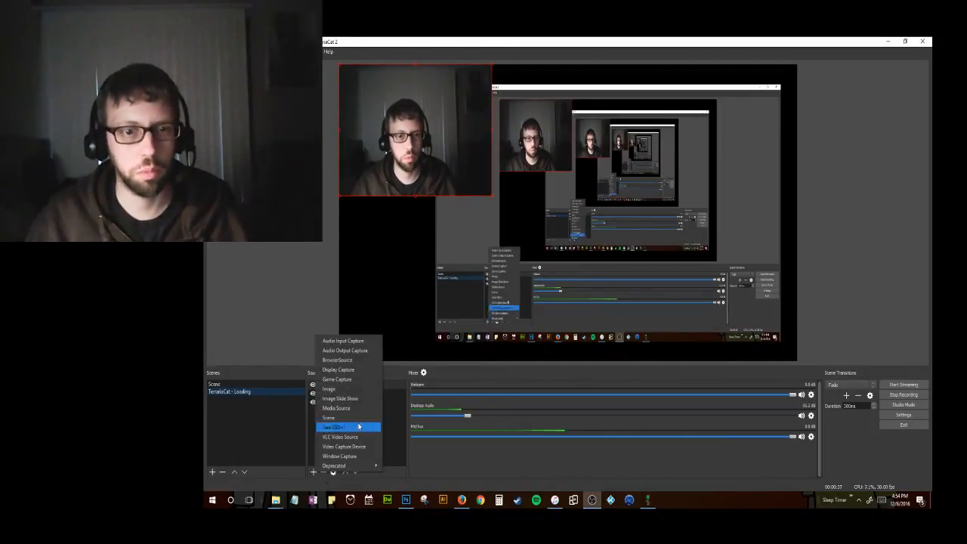
left_click(338, 390)
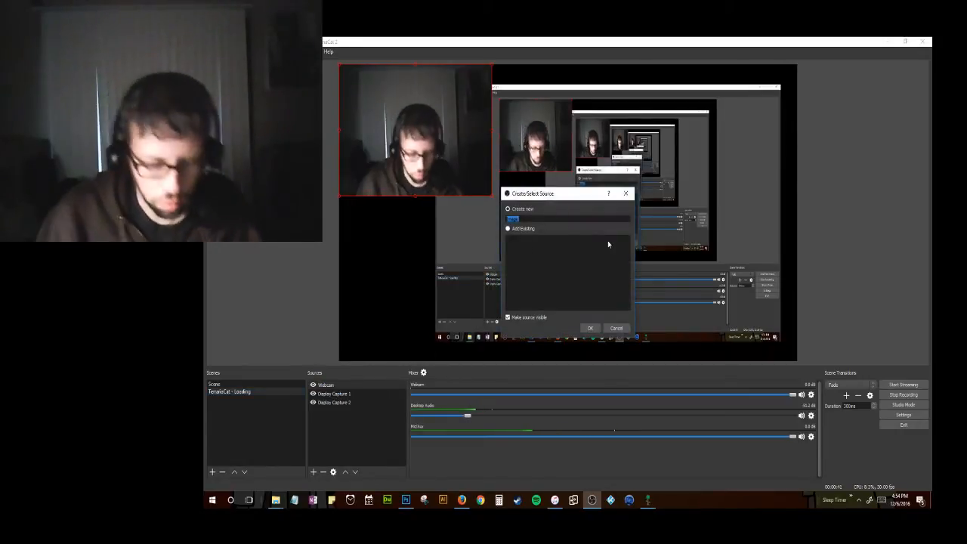
type("Tw")
type("rraria Cat")
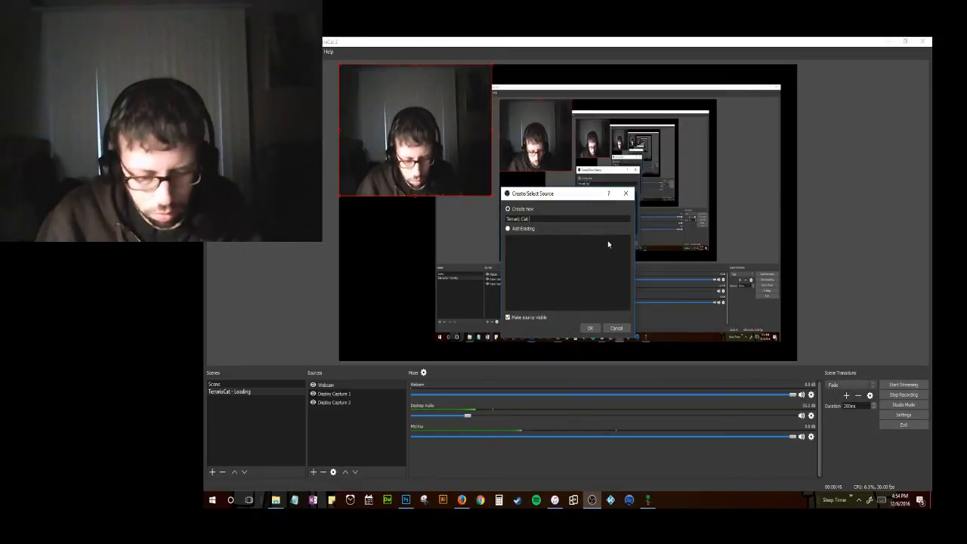
type(" Loading")
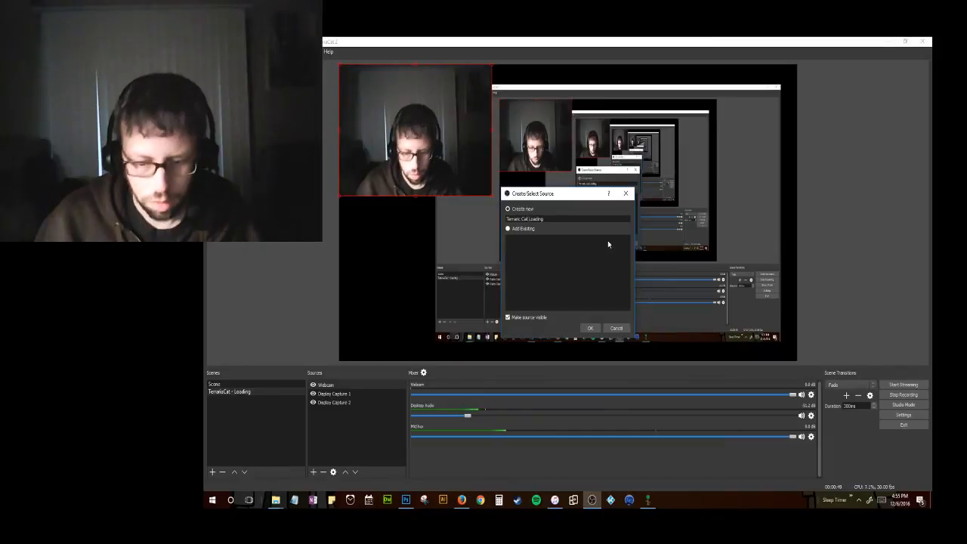
key("ctrl+Left")
type("-")
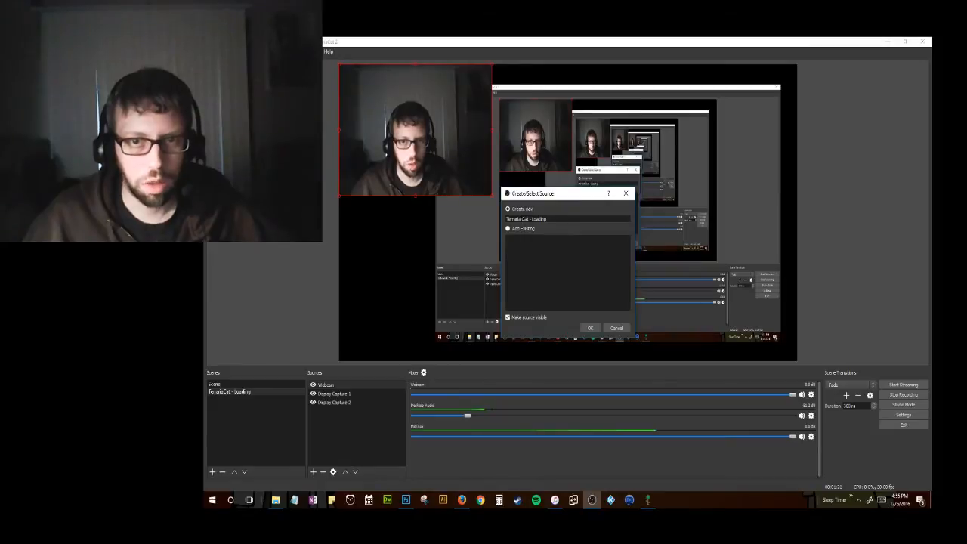
left_click(588, 328)
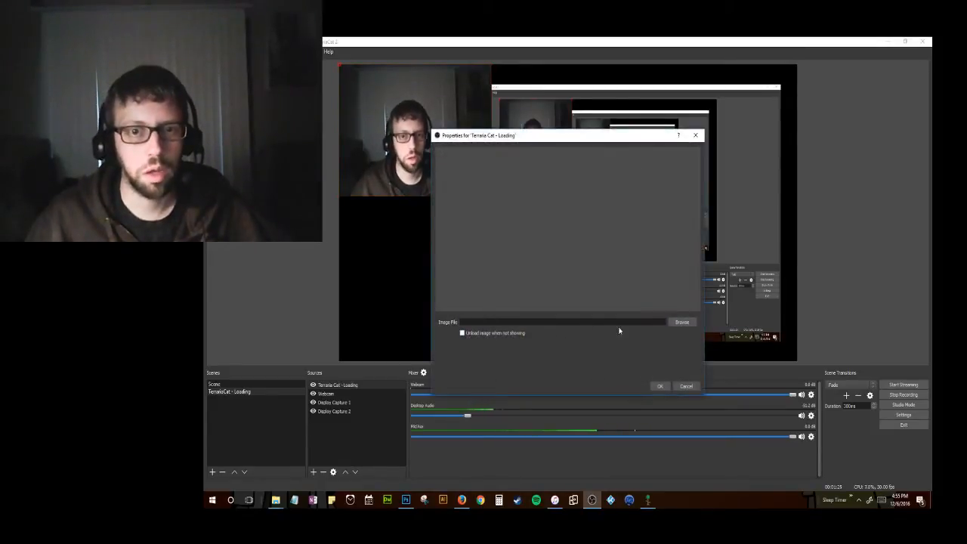
Load Terraria Cat - Loading 2.png as the image file of the Terraria Cat - Loading source
left_click(682, 323)
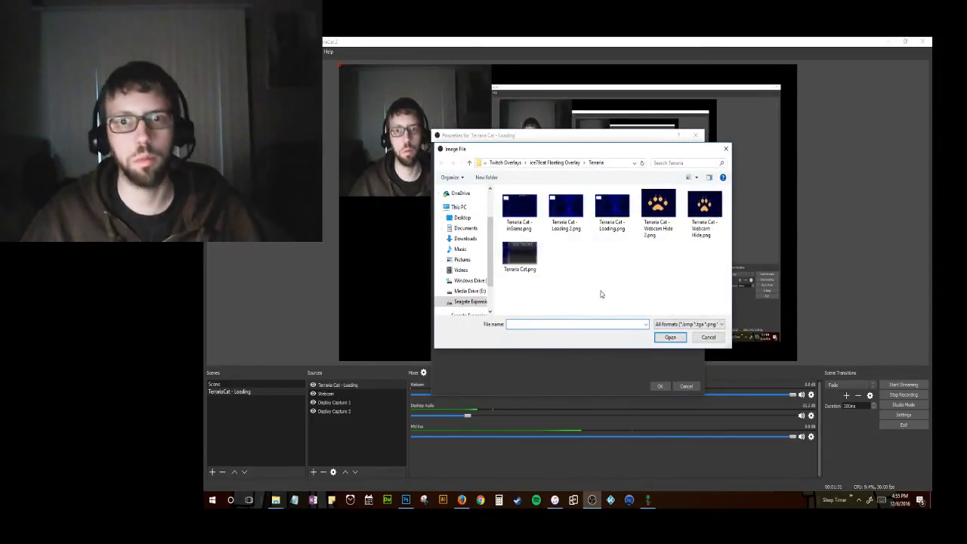
left_click(562, 216)
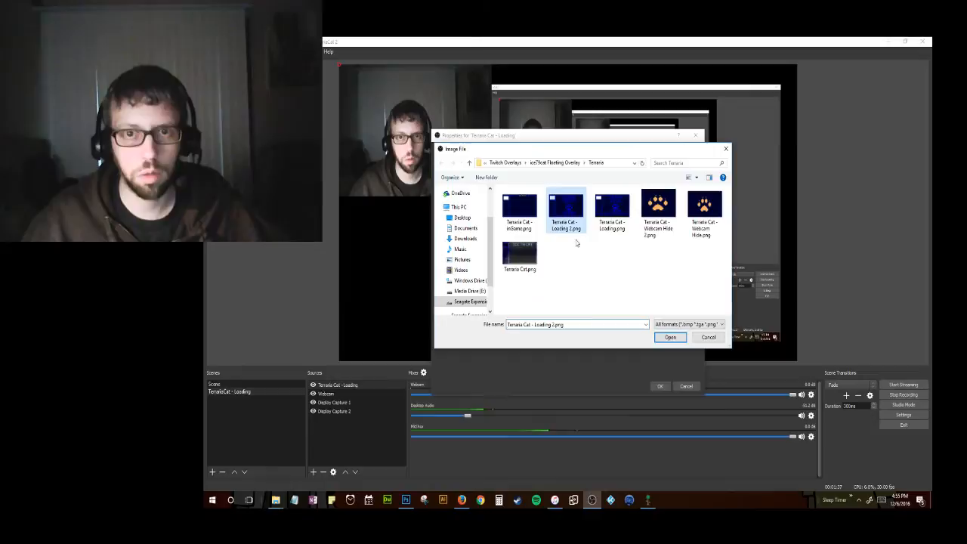
left_click(672, 338)
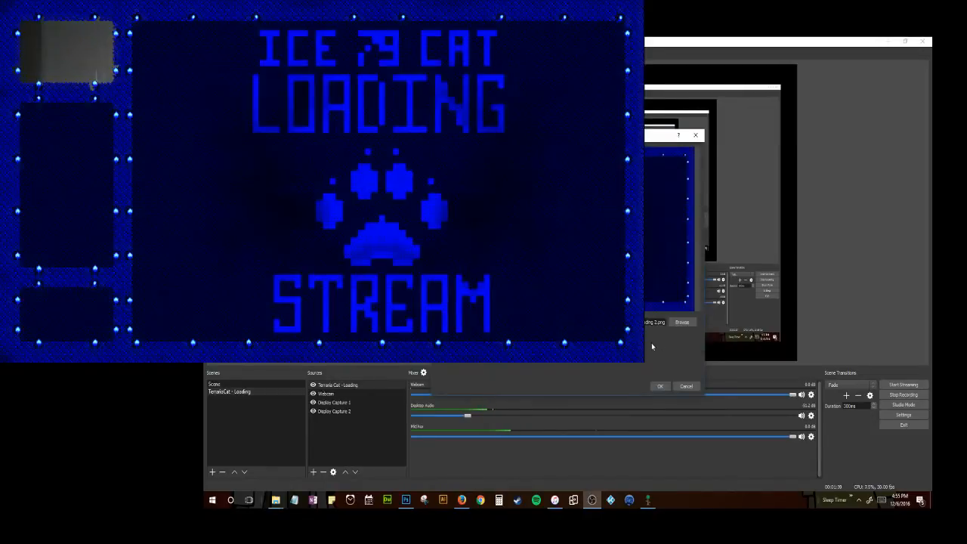
left_click(659, 385)
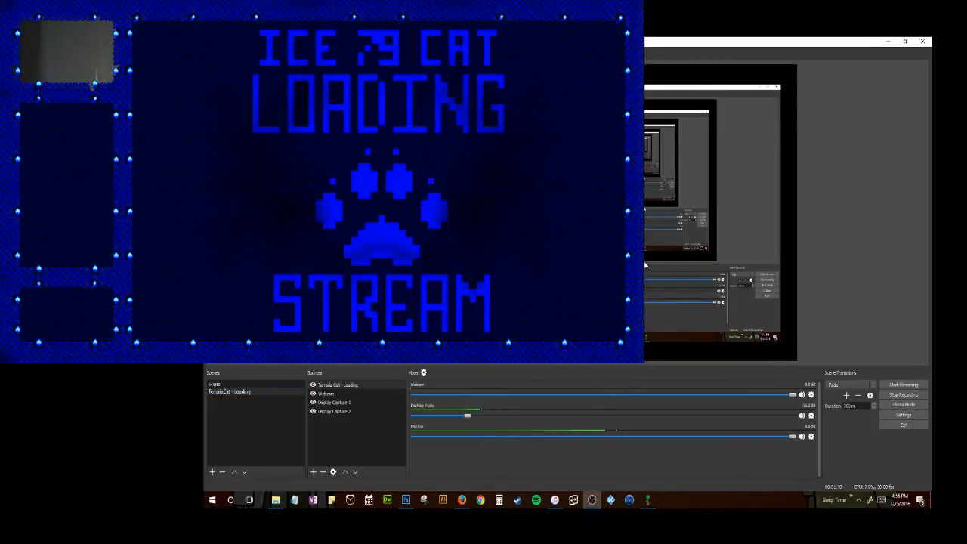
Scale the loading overlay to fill the whole canvas and move Display Capture 1 and Display Capture 2 above it in the source order
left_click_drag(644, 263, 802, 365)
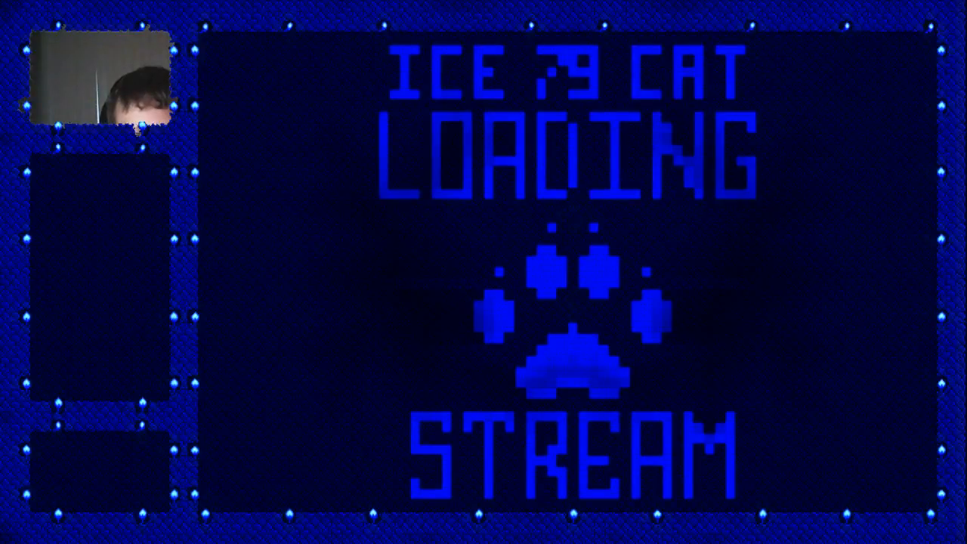
left_click_drag(358, 394, 360, 385)
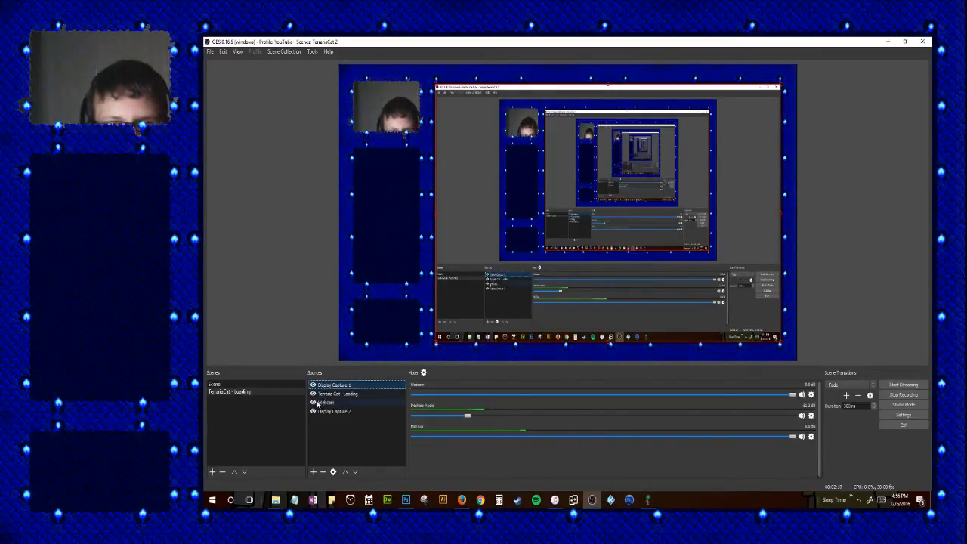
left_click_drag(321, 411, 378, 390)
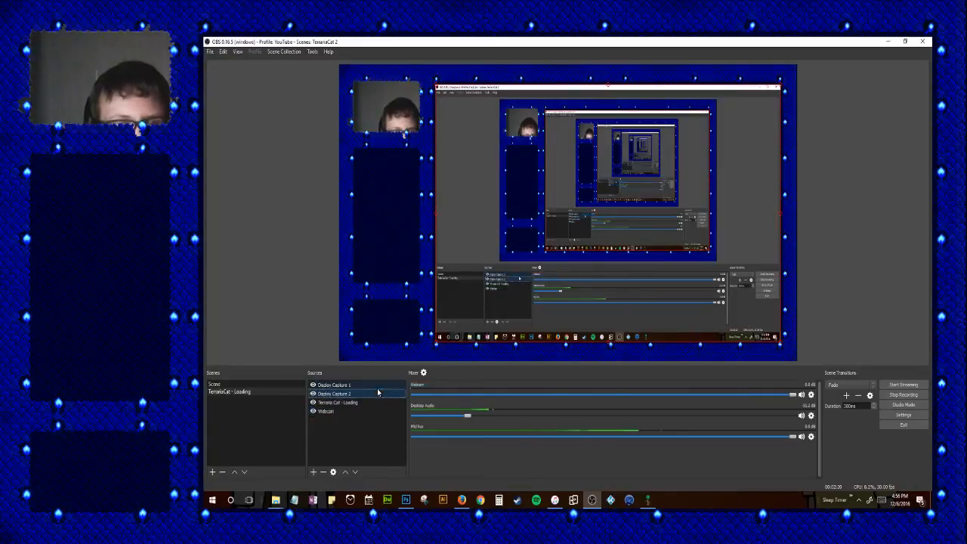
Add a new image source named Terraria Cat - Cam Background
left_click(311, 472)
left_click(334, 395)
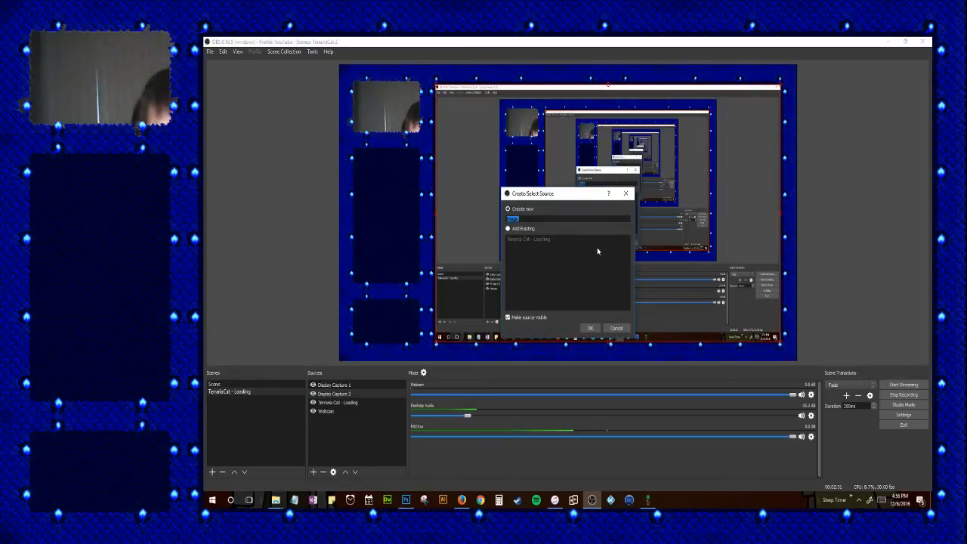
type("Tal")
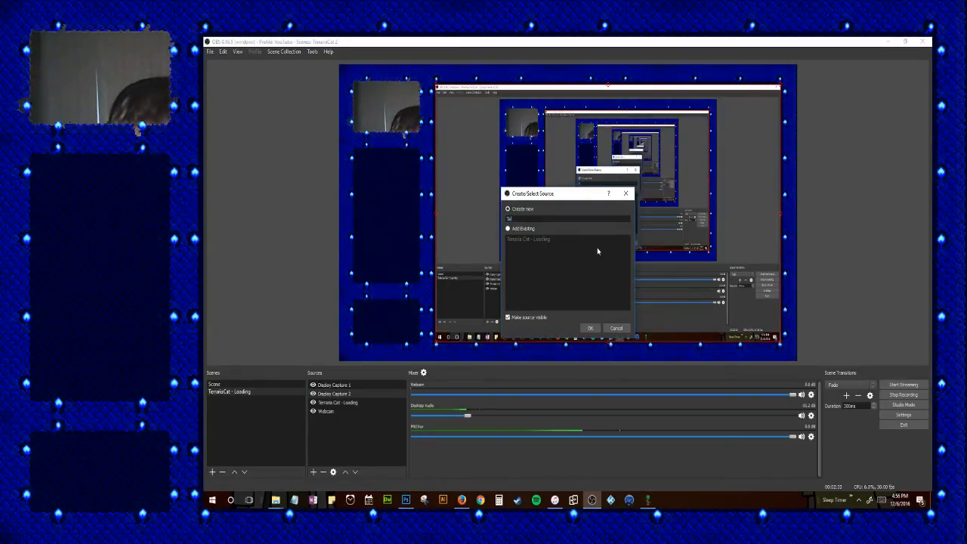
type("raria Cat -")
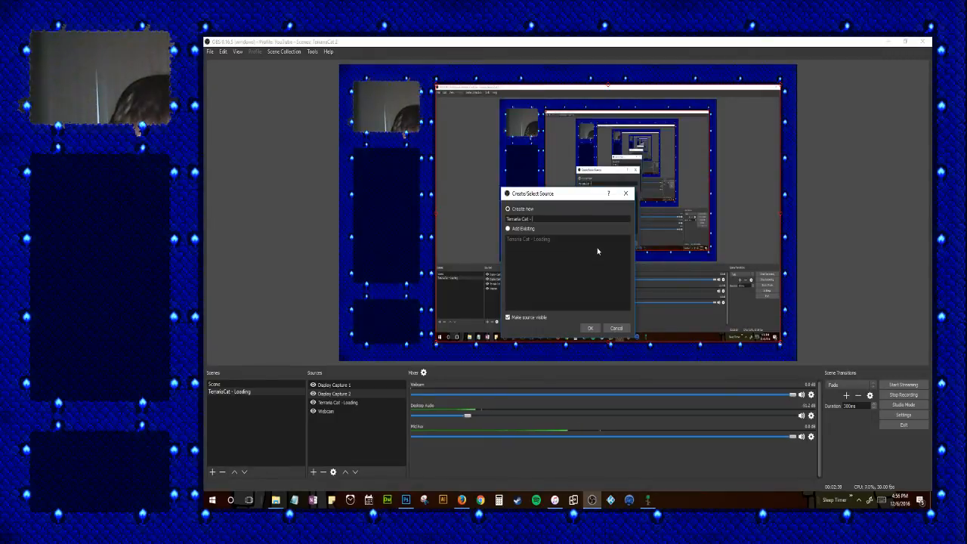
type(" Cam Bac")
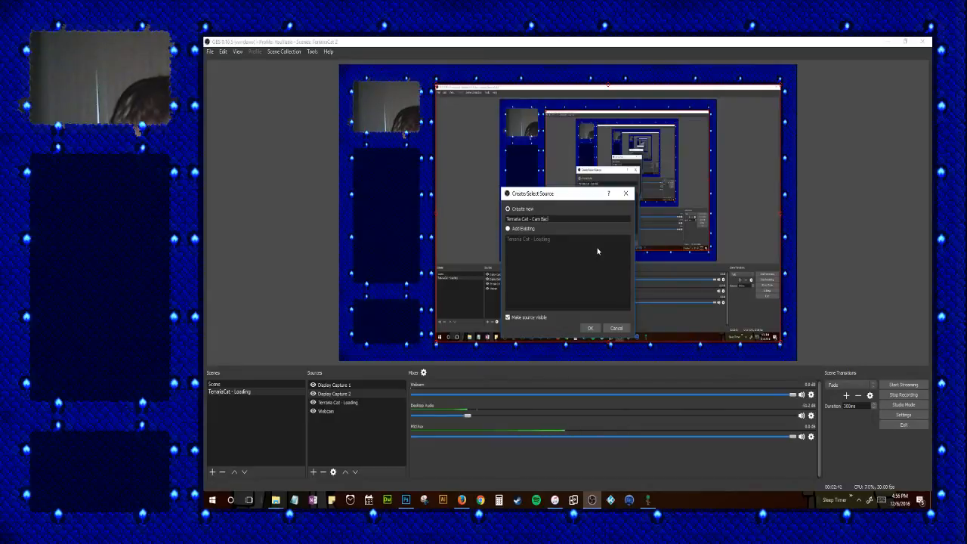
type("kup")
type("nd")
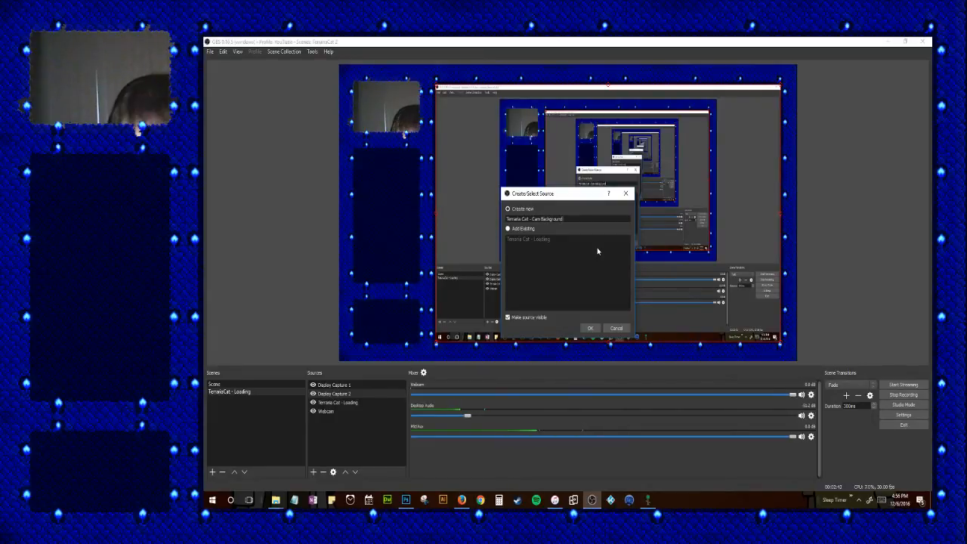
key("Return")
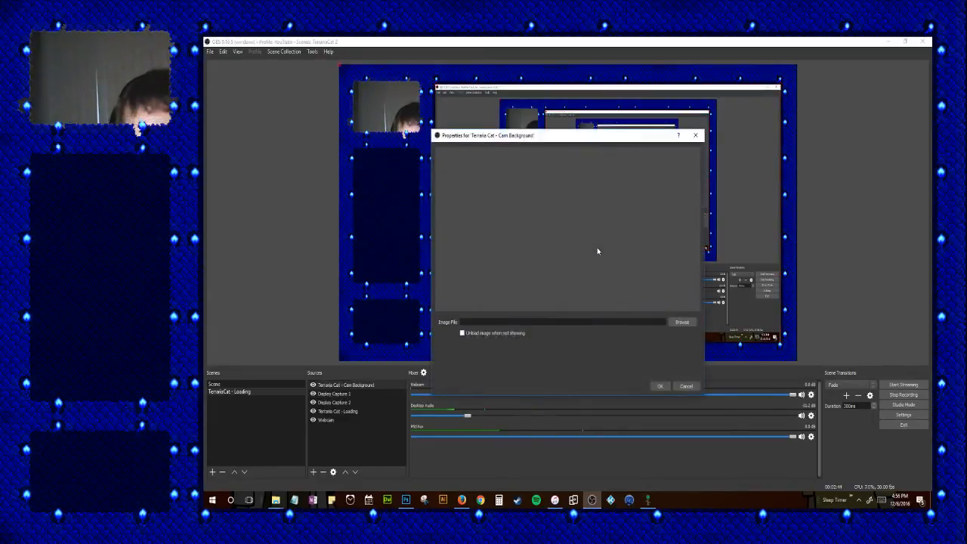
Load Terraria Cat - Webcam Hide 2.png into the Cam Background source and move that source below Webcam in the source order
left_click(679, 326)
left_click(660, 239)
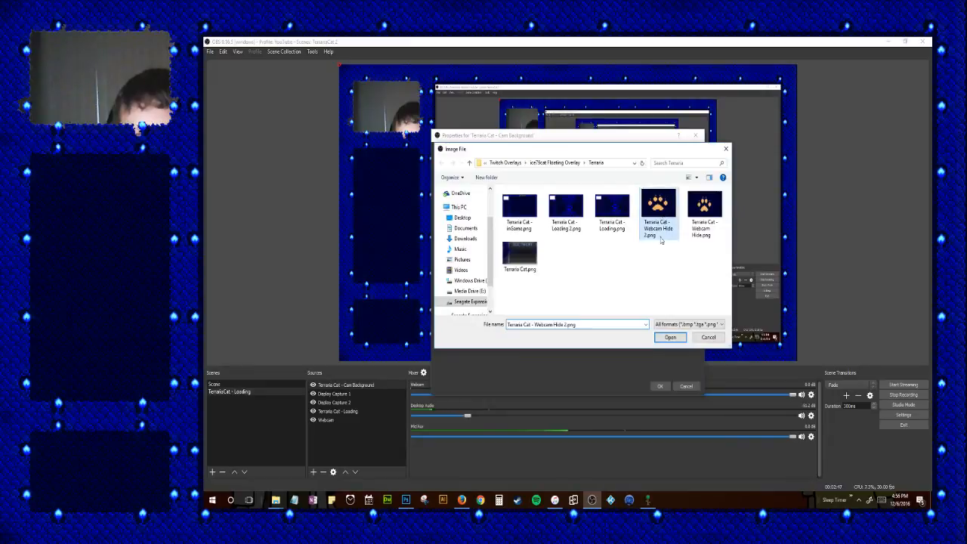
left_click(662, 339)
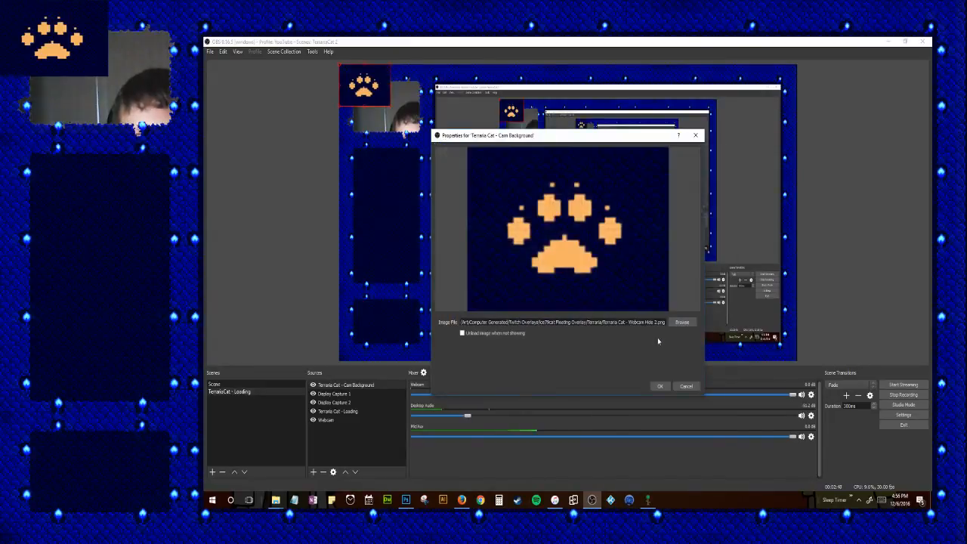
left_click(659, 386)
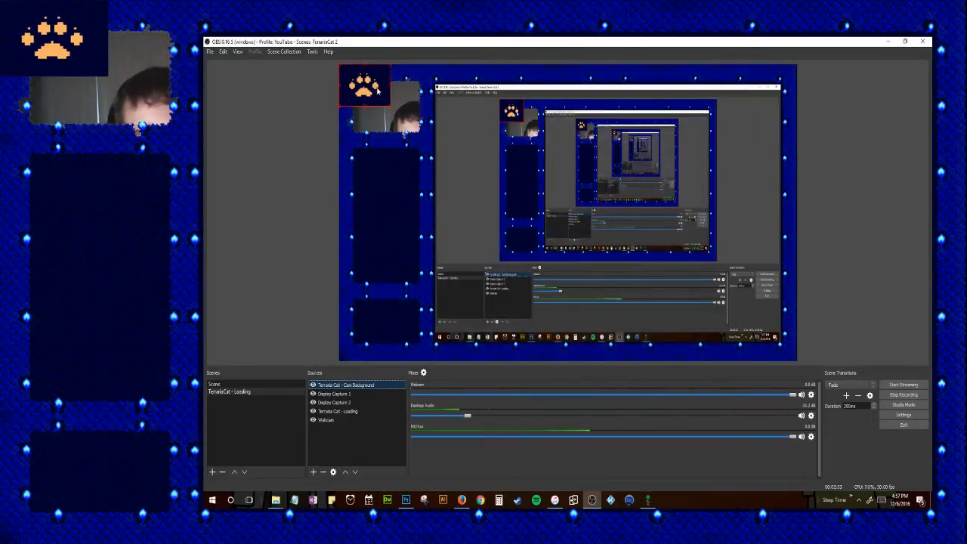
left_click_drag(350, 388, 368, 420)
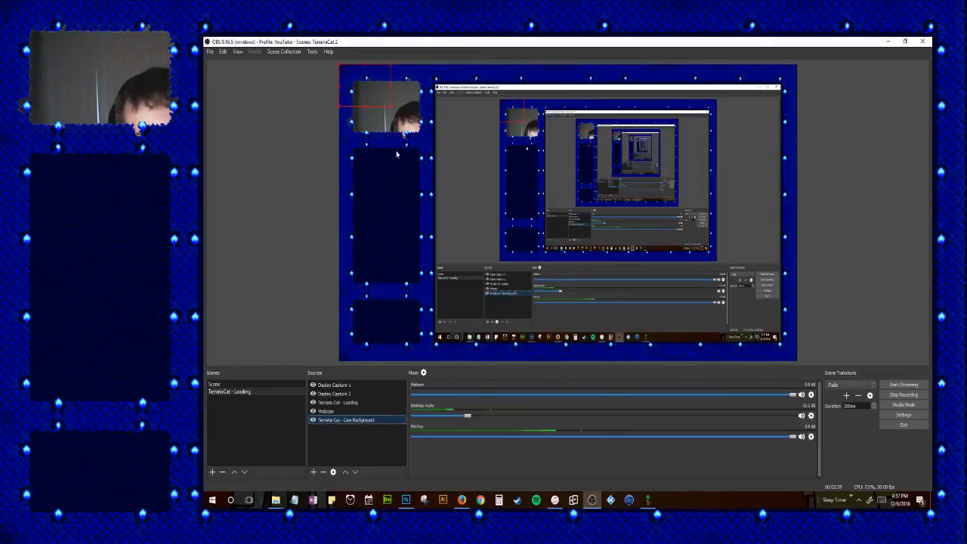
left_click(328, 413)
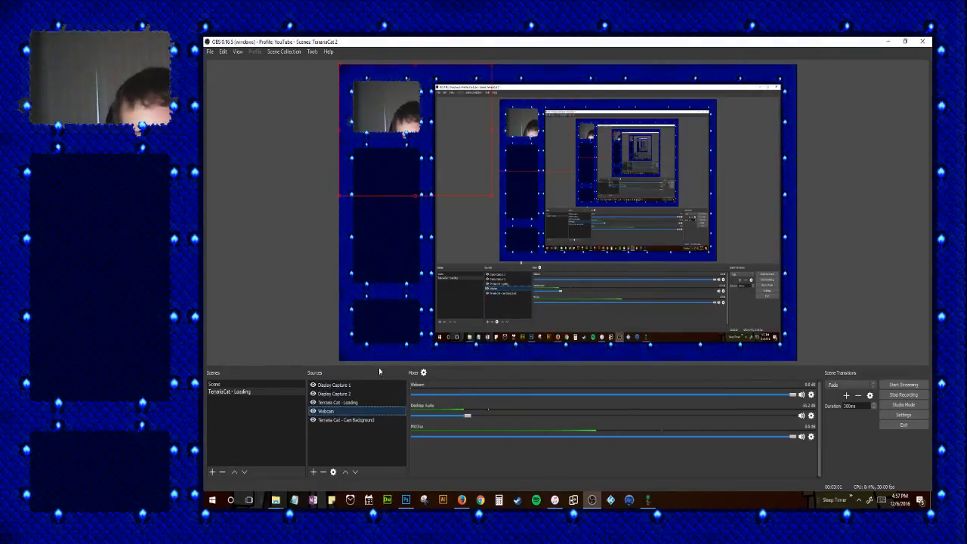
left_click(340, 402)
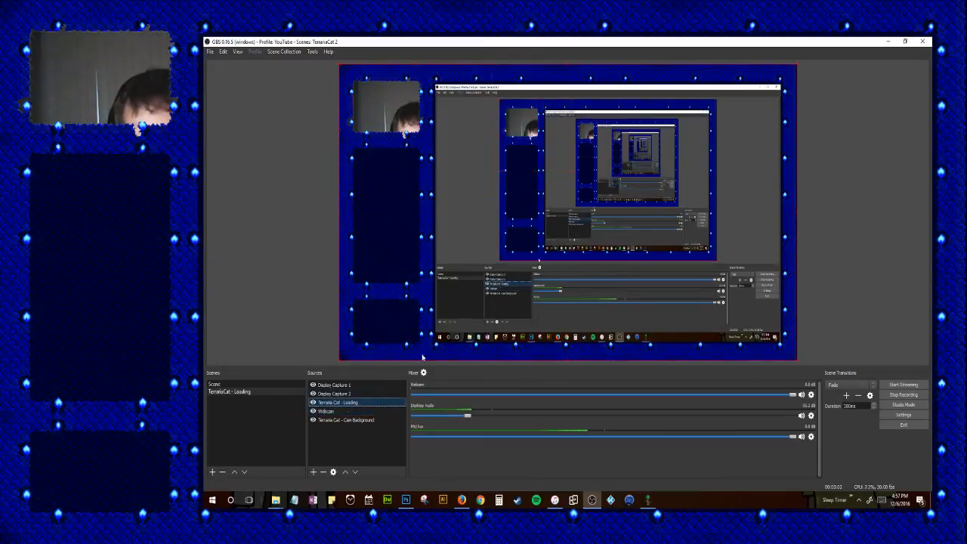
left_click(478, 102)
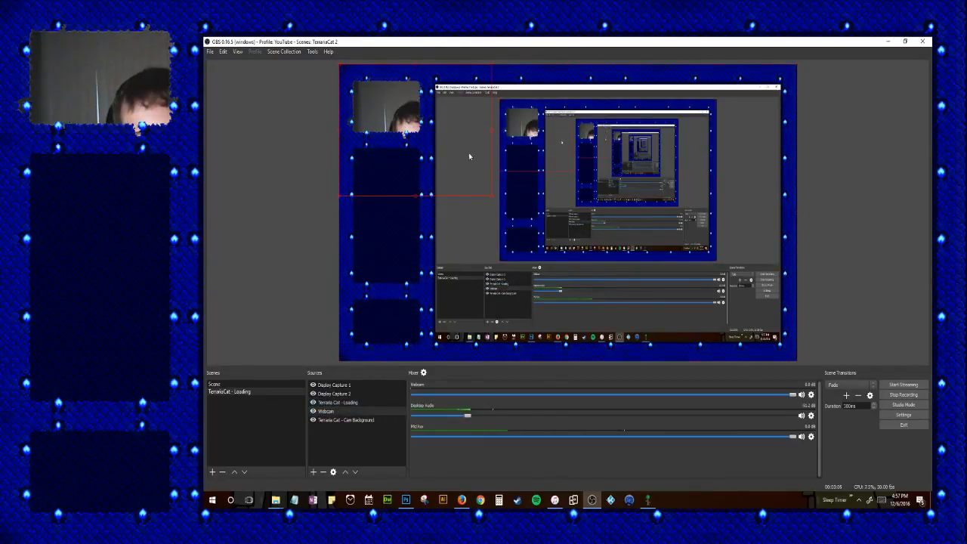
left_click(474, 254)
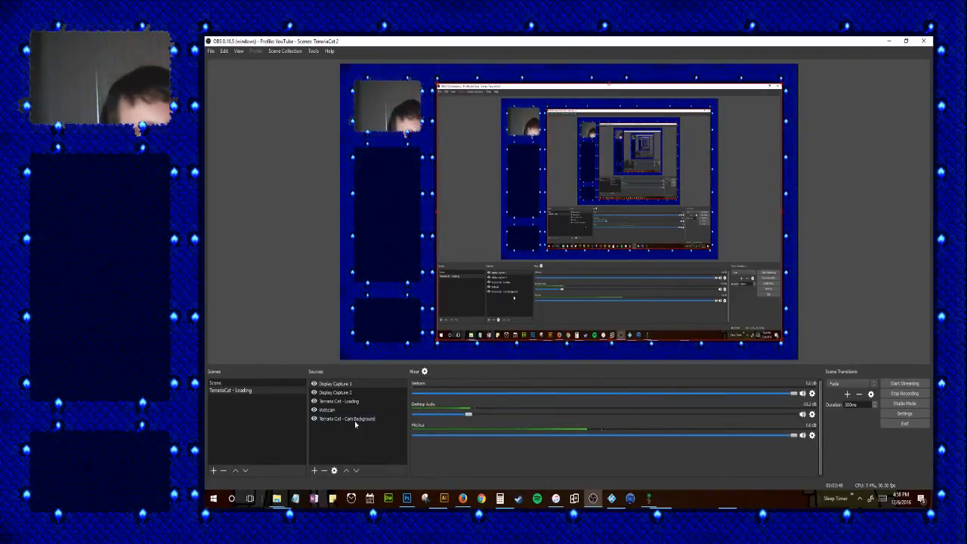
Shrink the Webcam source and adjust its edges so it just covers the overlay's webcam opening
left_click(326, 410)
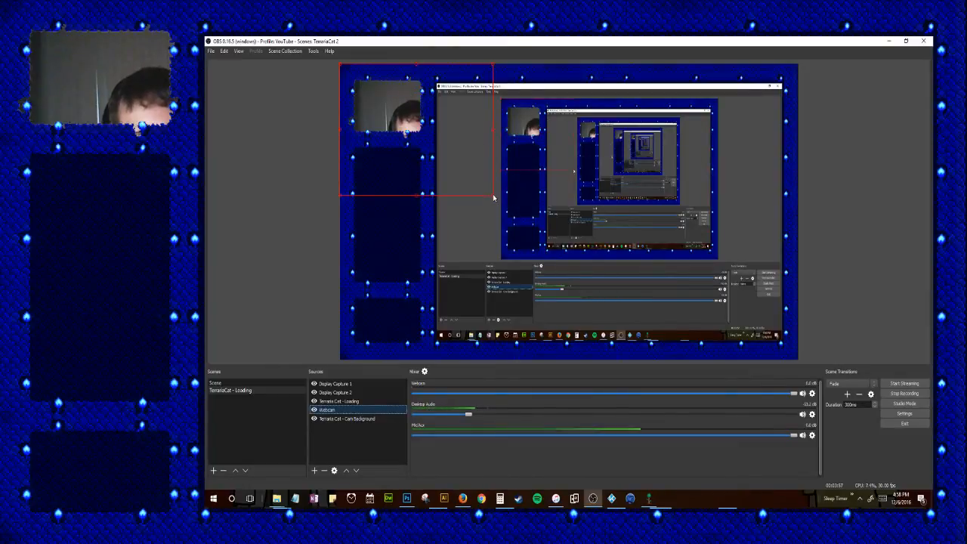
left_click_drag(493, 194, 418, 135)
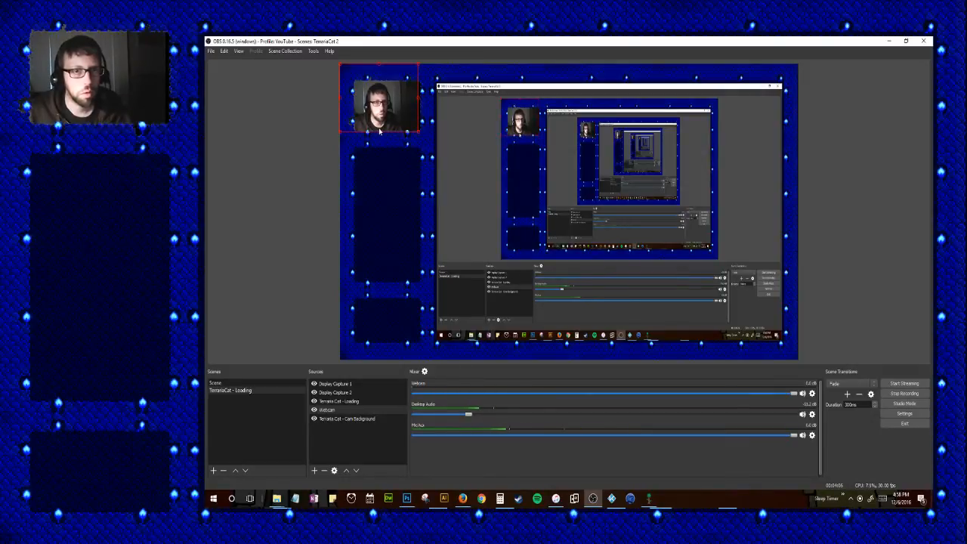
left_click_drag(380, 131, 381, 132)
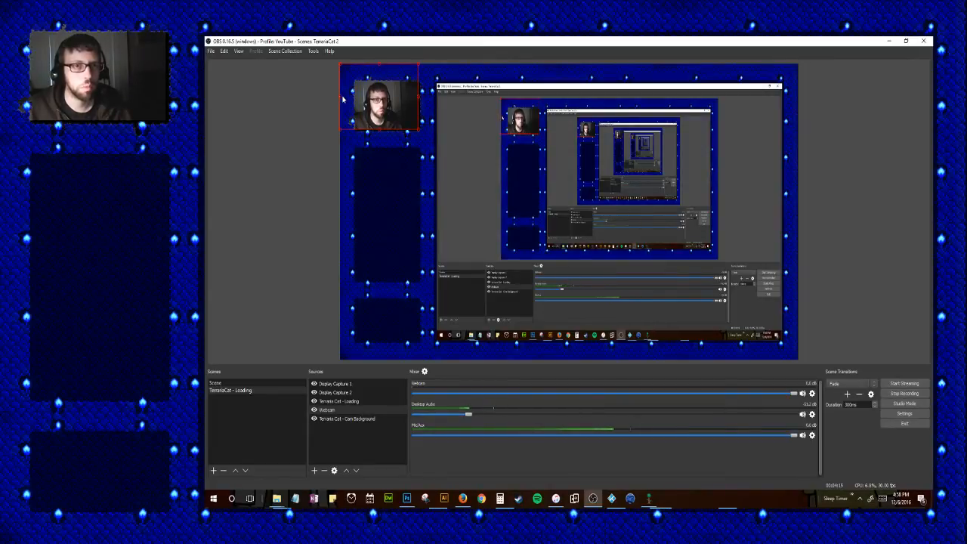
left_click_drag(343, 99, 357, 105)
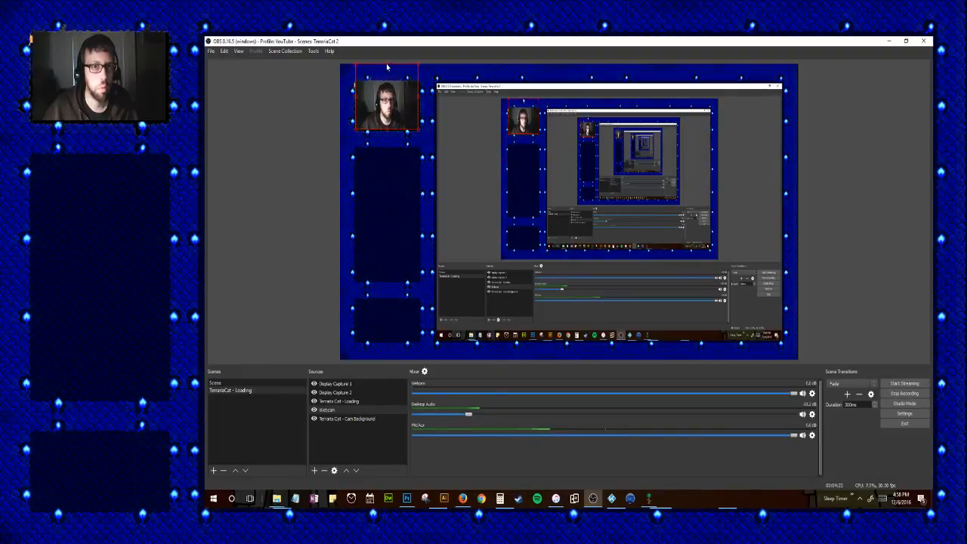
mouse_move(387, 69)
left_mouse_down()
mouse_move(387, 86)
mouse_move(387, 76)
left_mouse_up()
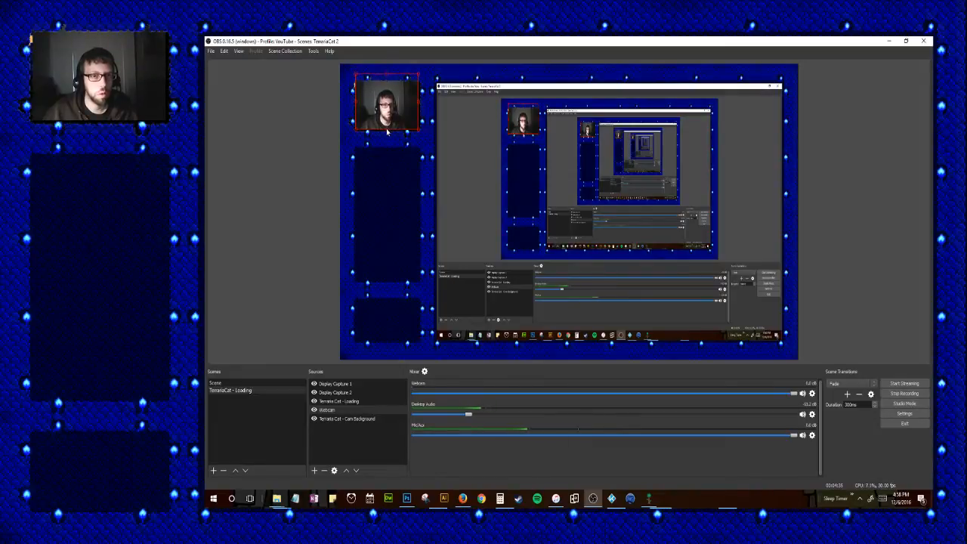
left_click_drag(388, 135, 386, 137)
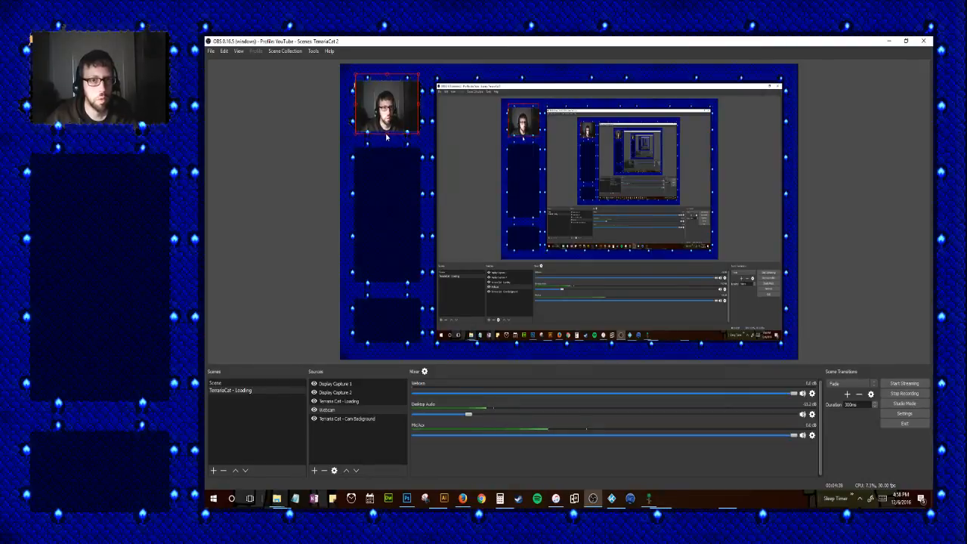
left_click_drag(353, 105, 353, 107)
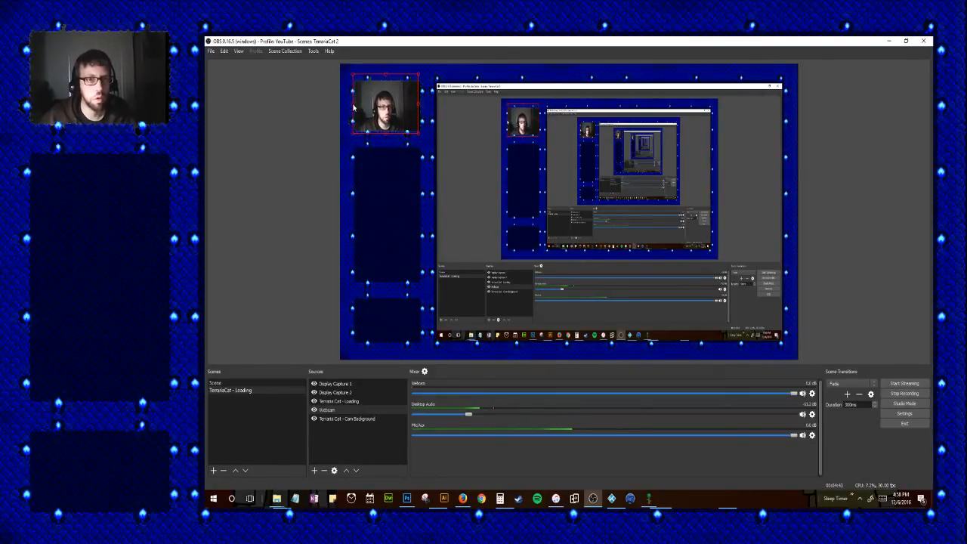
left_click_drag(354, 107, 352, 108)
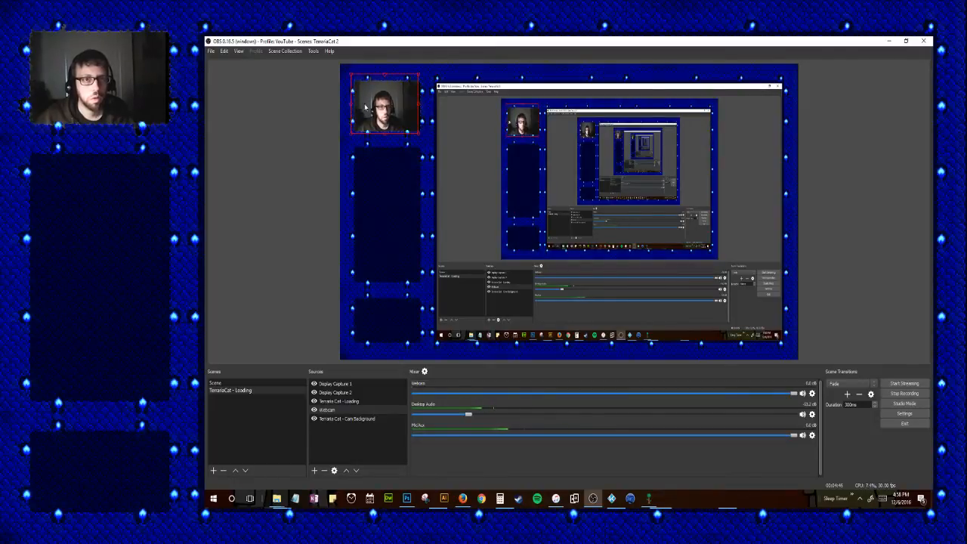
left_click_drag(417, 109, 426, 109)
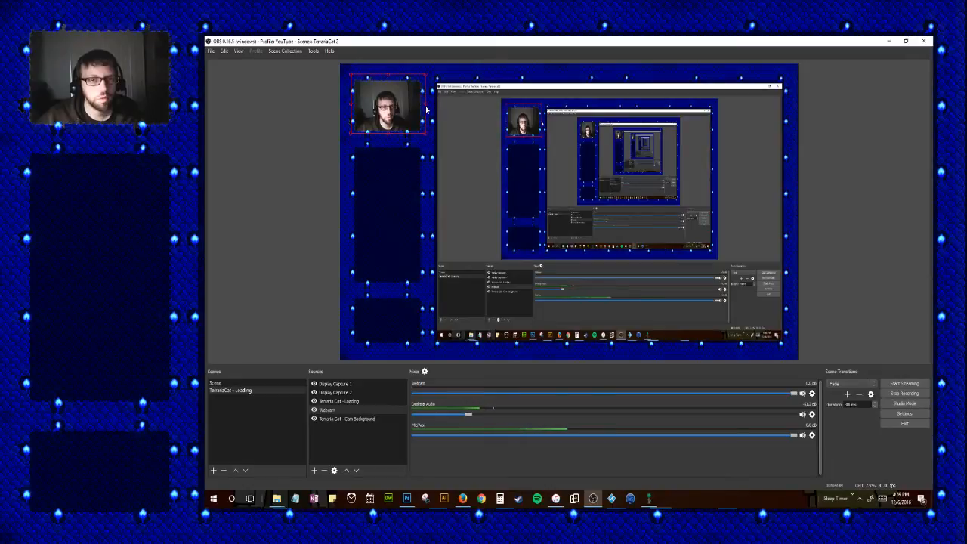
Move and enlarge the Terraria Cat - Cam Background image so it fills the webcam opening behind the webcam
left_click(383, 187)
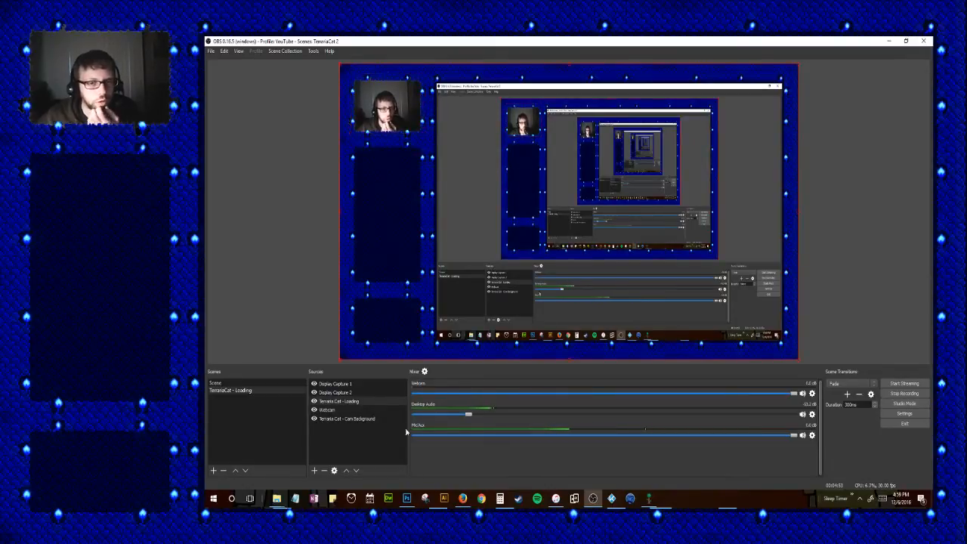
left_click(328, 419)
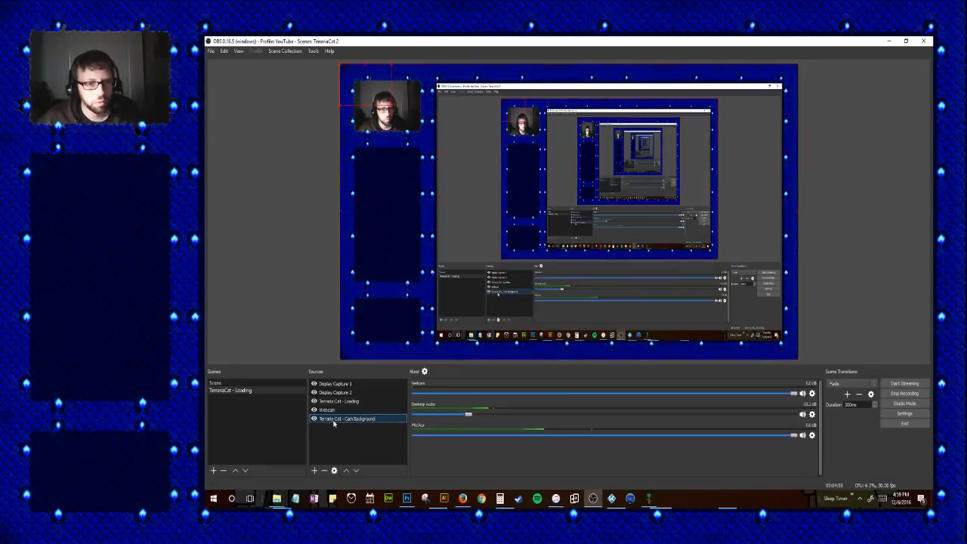
left_click(365, 97)
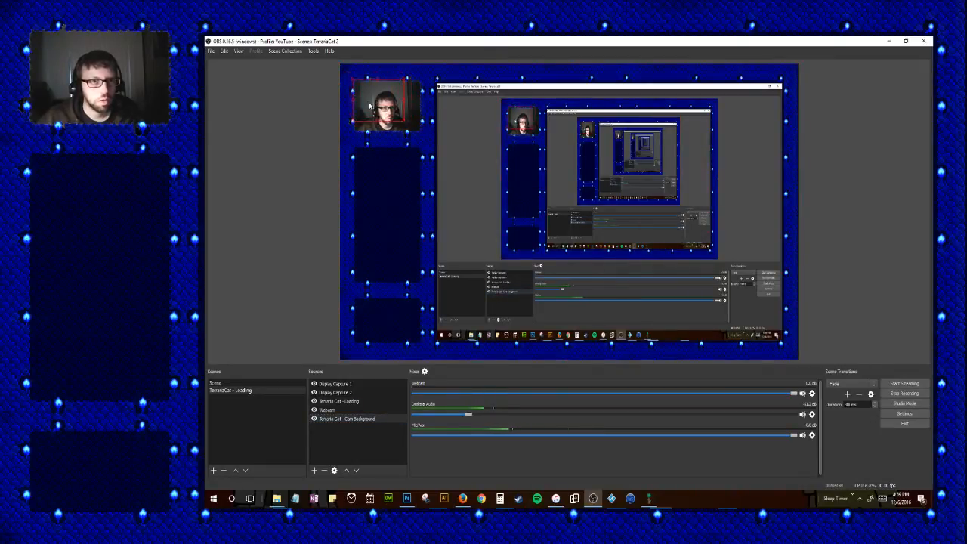
left_click_drag(370, 105, 426, 139)
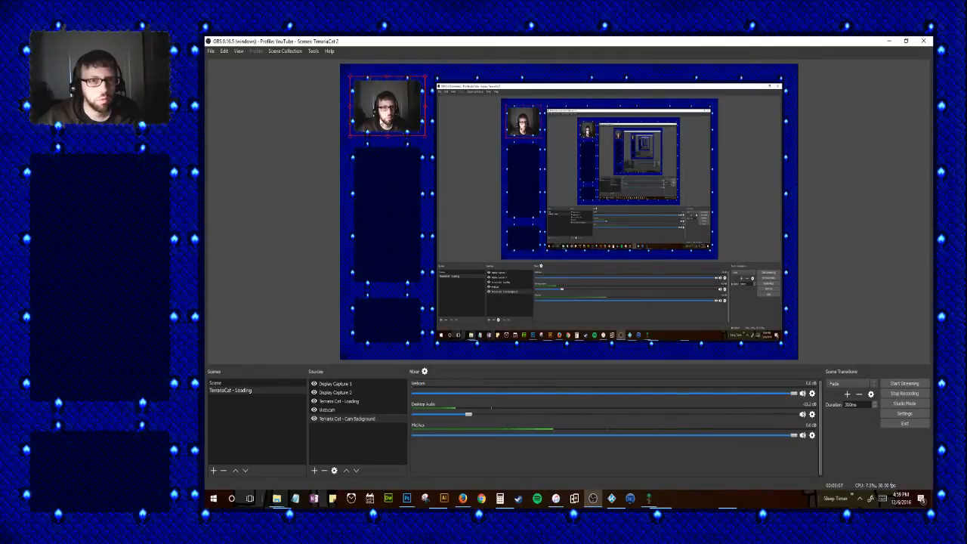
left_click(370, 131)
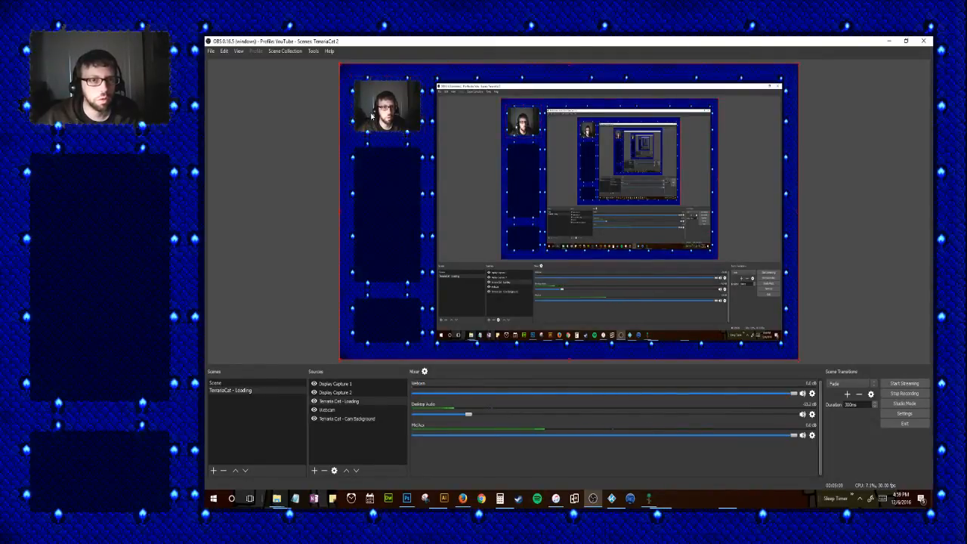
Move the Webcam source and adjust its right, top and left edges so it fits the overlay's webcam opening
left_click(351, 134)
left_click_drag(350, 135, 359, 131)
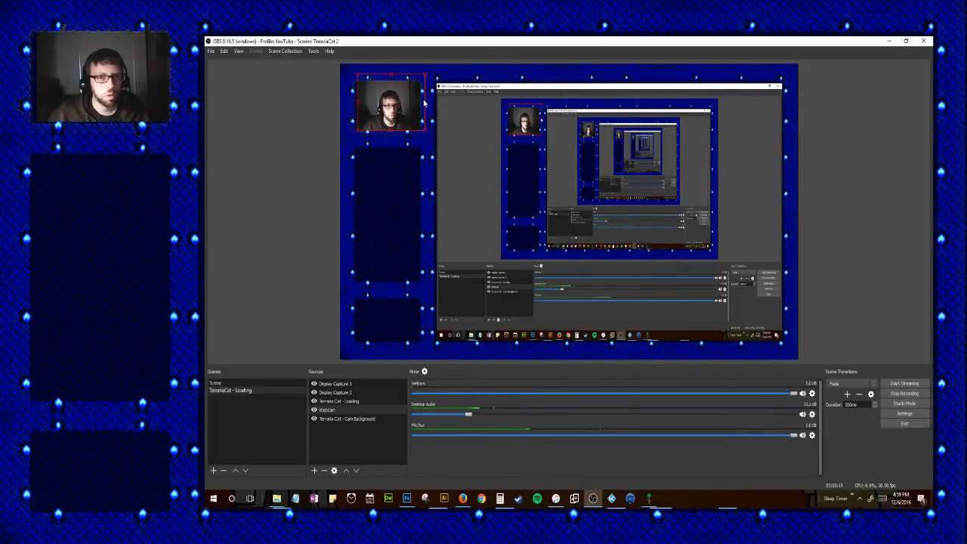
left_click_drag(424, 102, 420, 104)
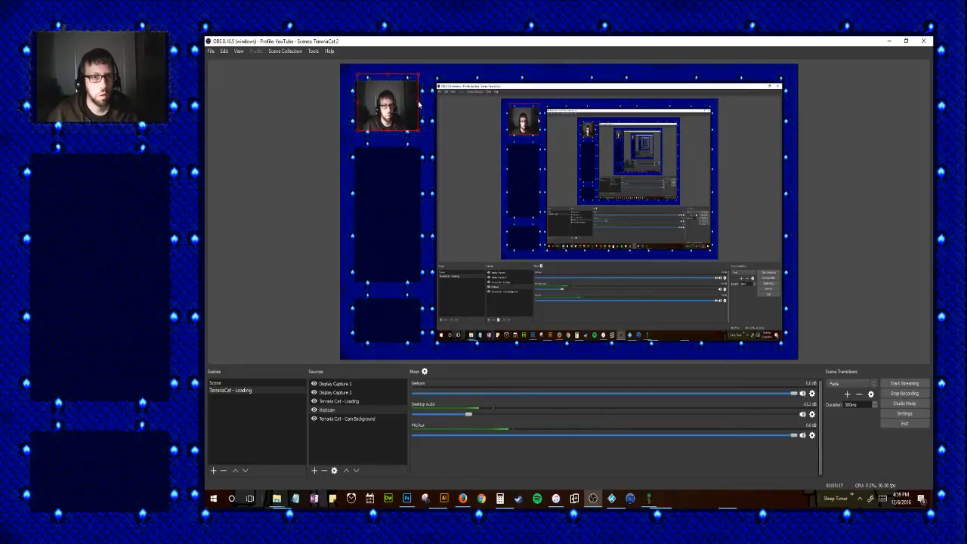
left_click_drag(387, 74, 386, 84)
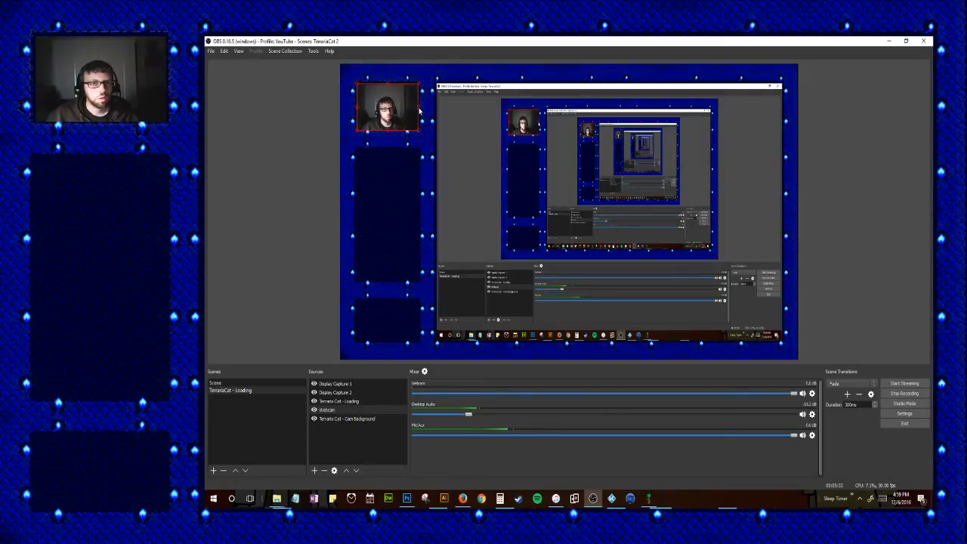
left_click_drag(357, 108, 356, 107)
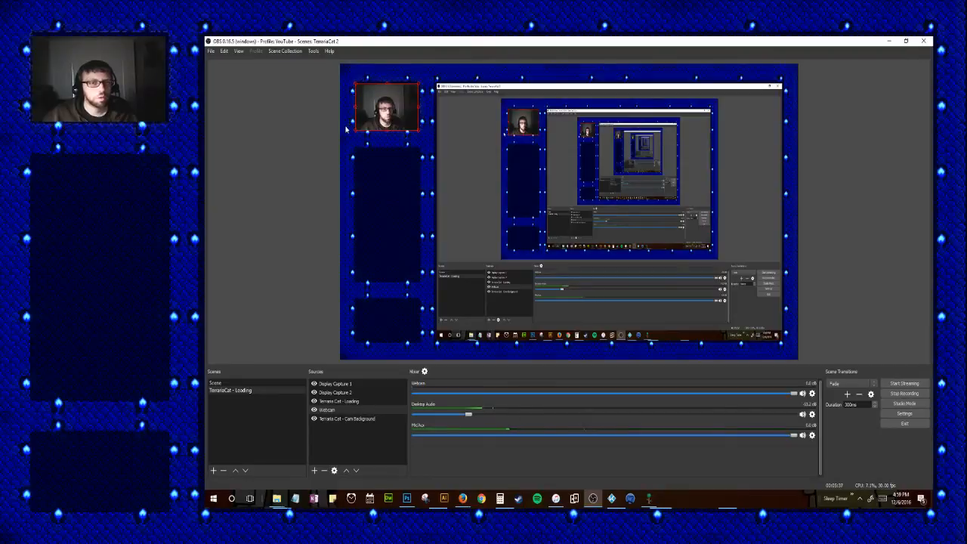
left_click(345, 130)
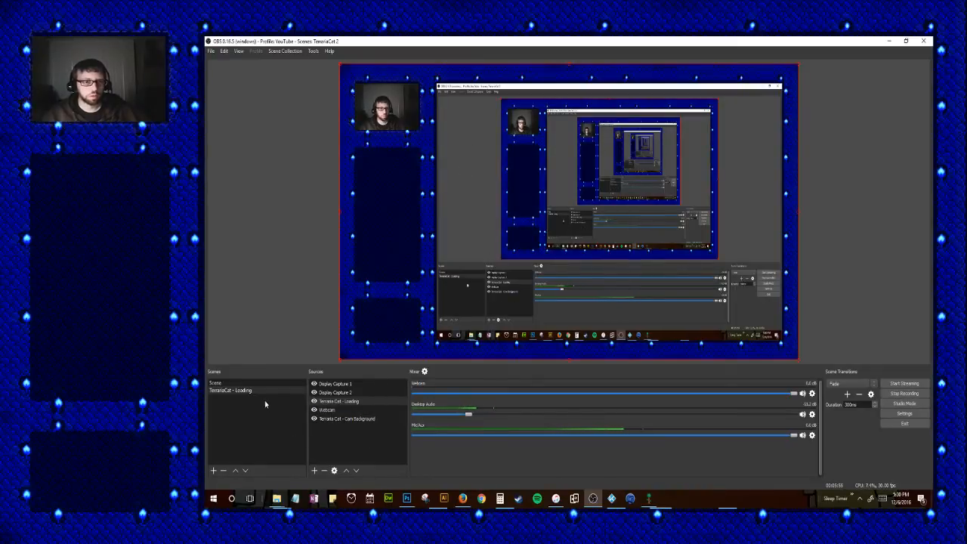
Add a new scene named Terraria Cat - In Game
left_click(213, 470)
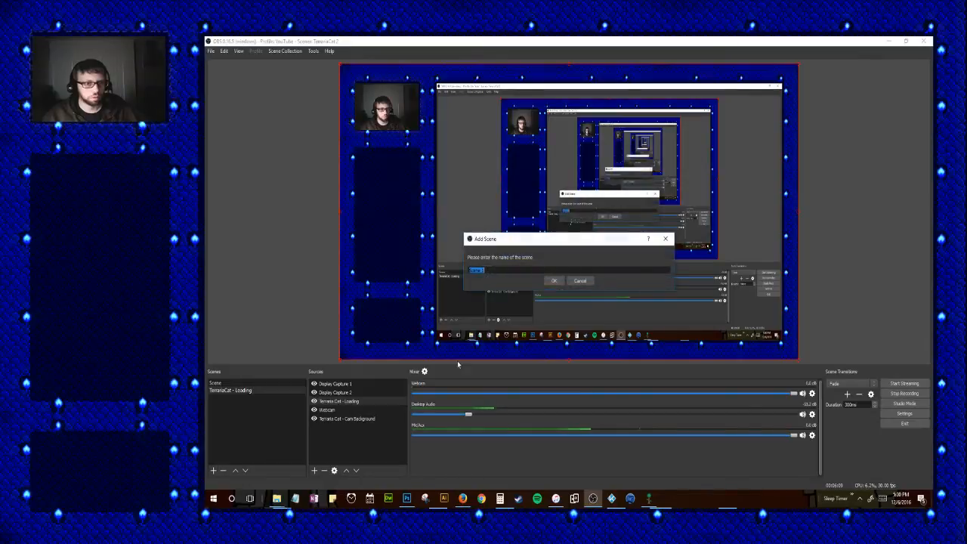
type("Terra")
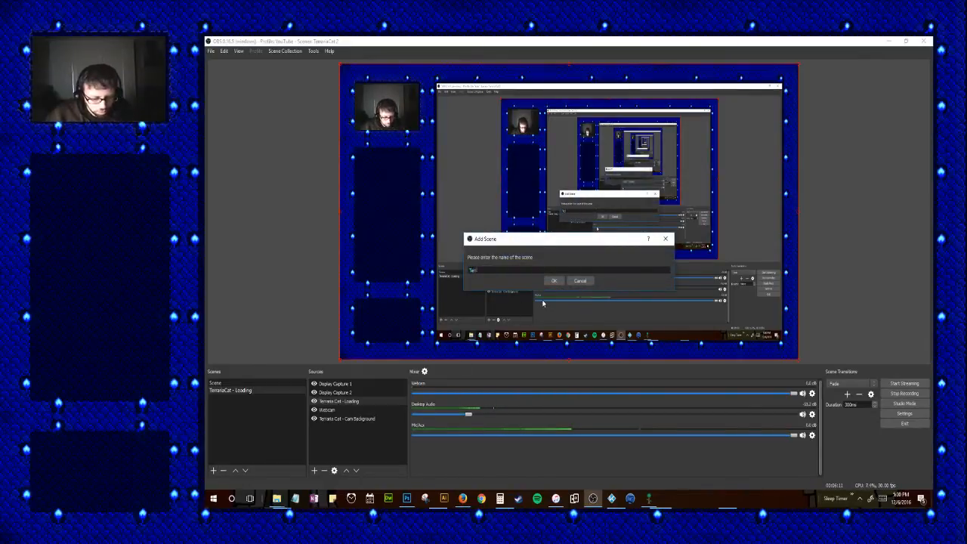
type("ria")
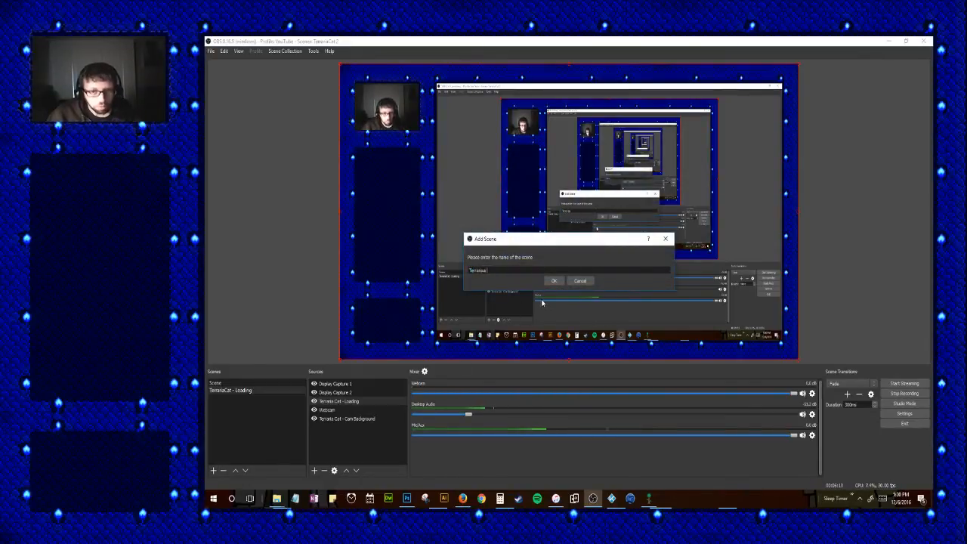
key("BackSpace")
key("BackSpace")
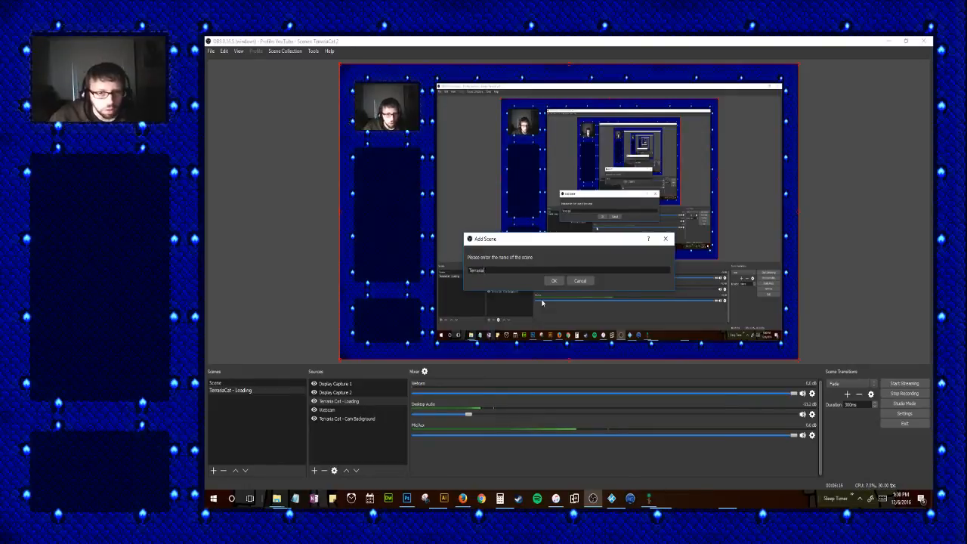
key("BackSpace")
key("BackSpace")
type("r")
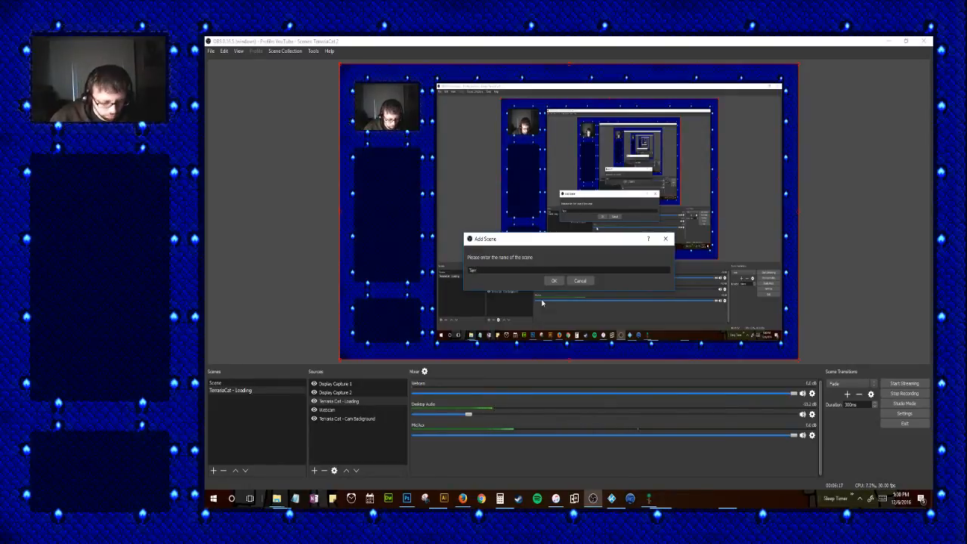
type("ia Cat - ")
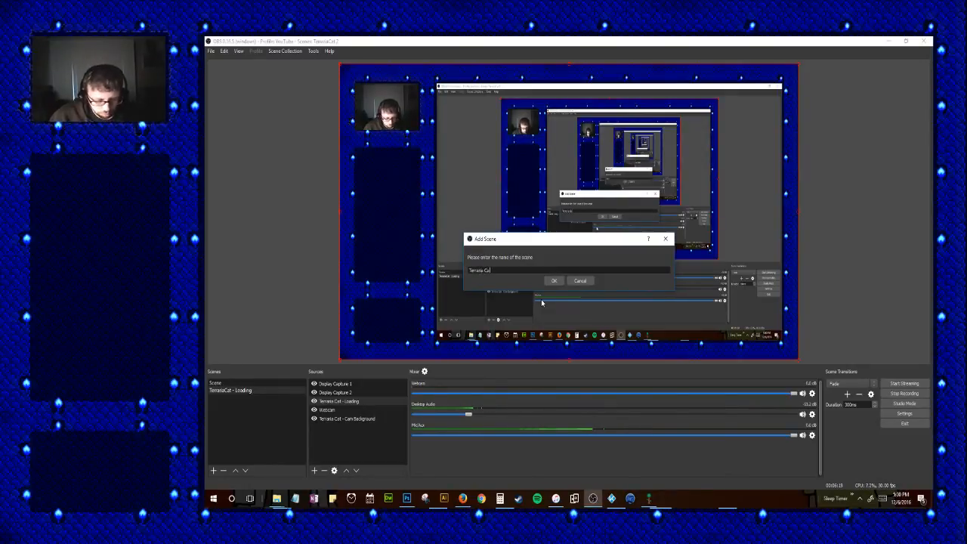
type("In Game")
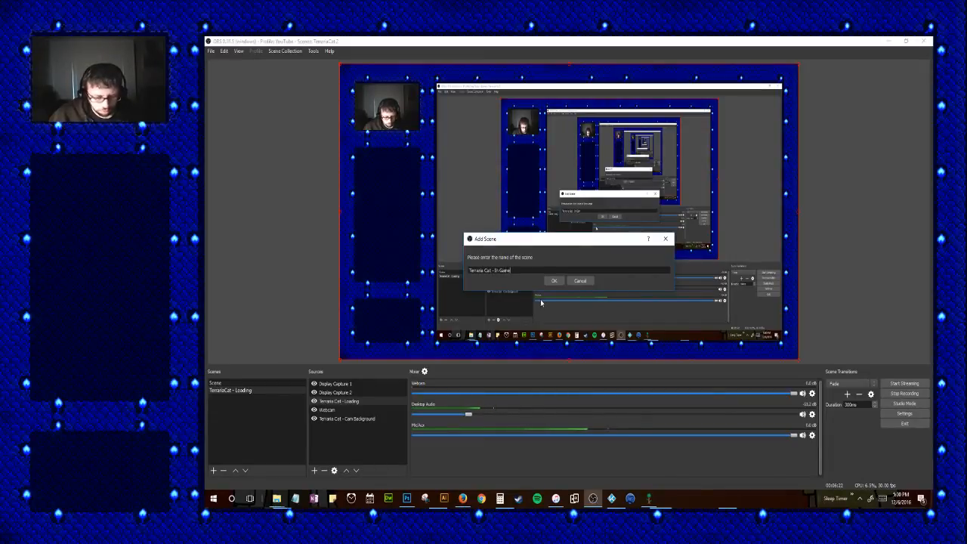
key("Return")
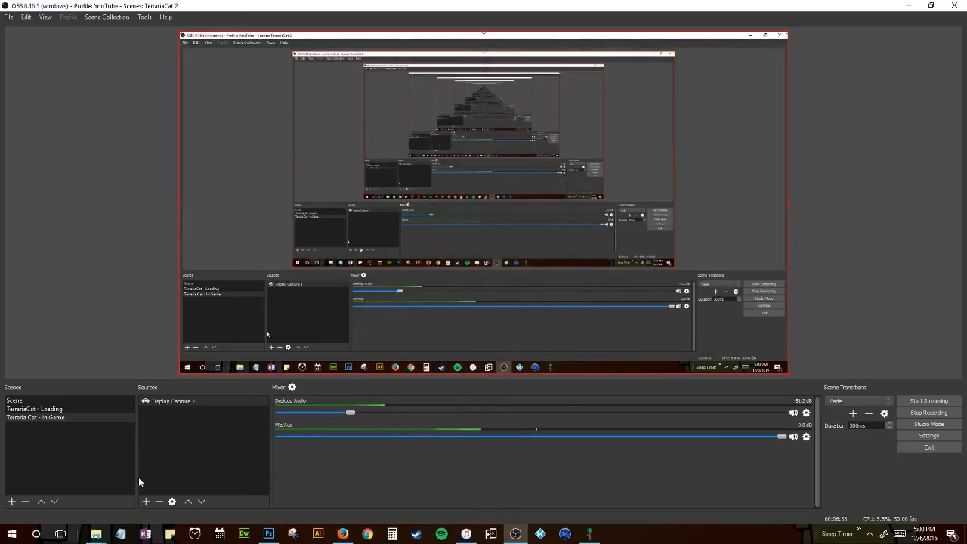
Add the existing Display Capture 2 source to the Terraria Cat - In Game scene
left_click(145, 502)
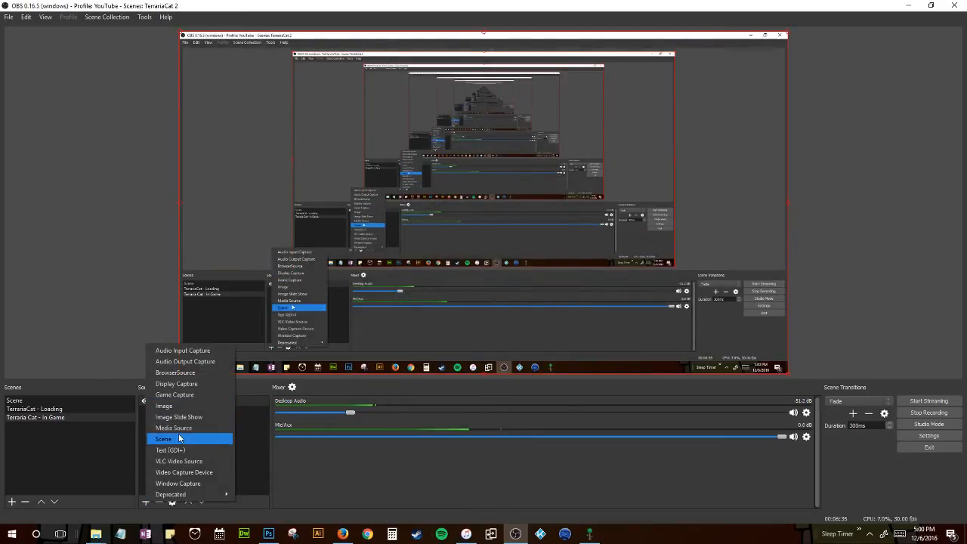
left_click(186, 384)
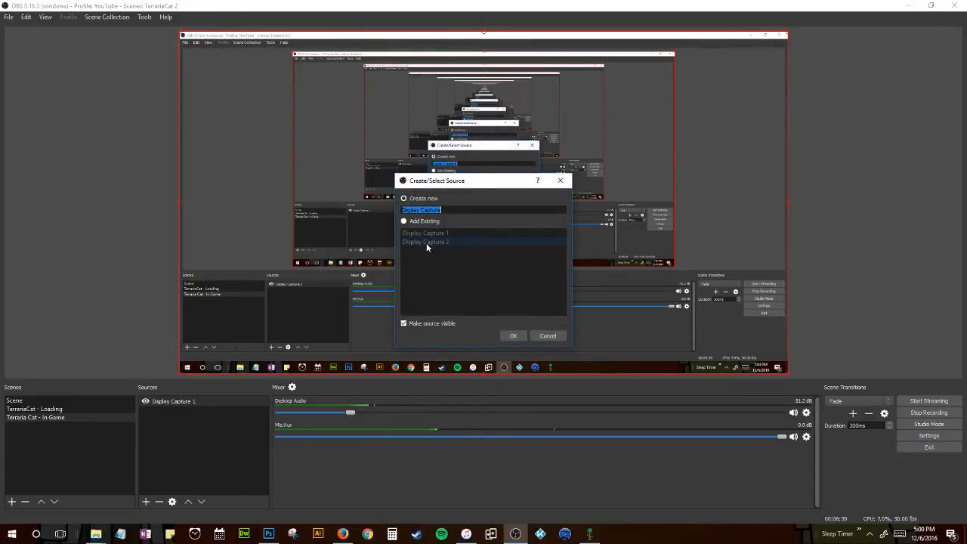
left_click(404, 222)
left_click(406, 242)
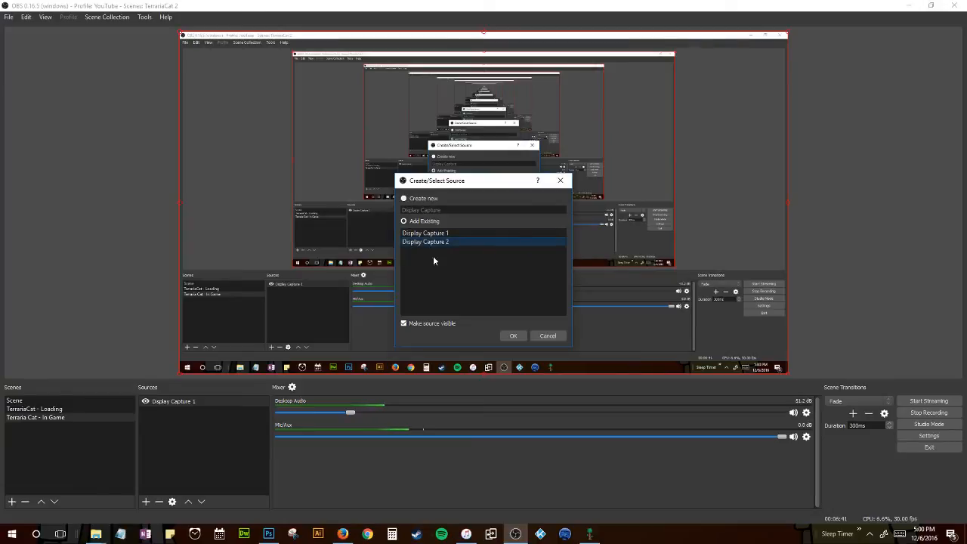
left_click(511, 336)
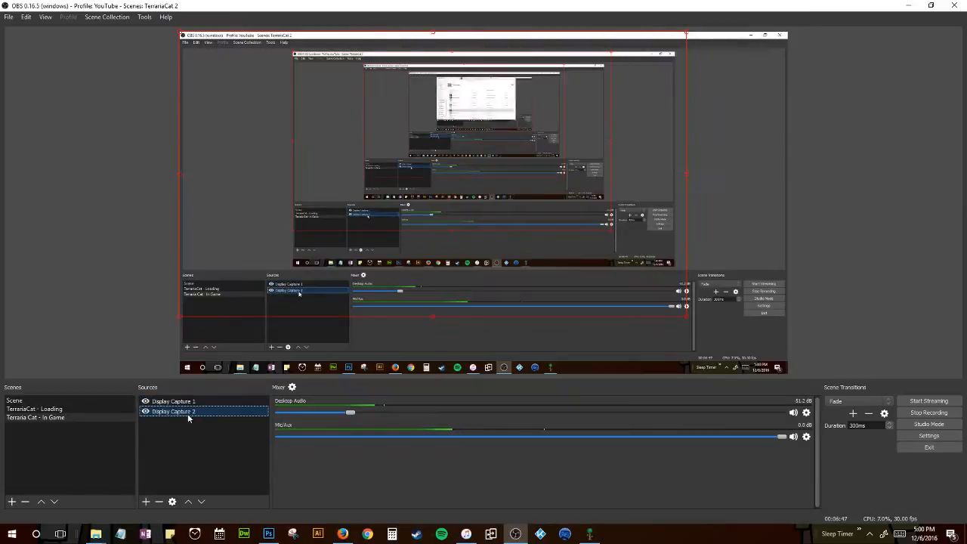
Add the existing Terraria Cat - Cam Background image source to the In Game scene
left_click(145, 502)
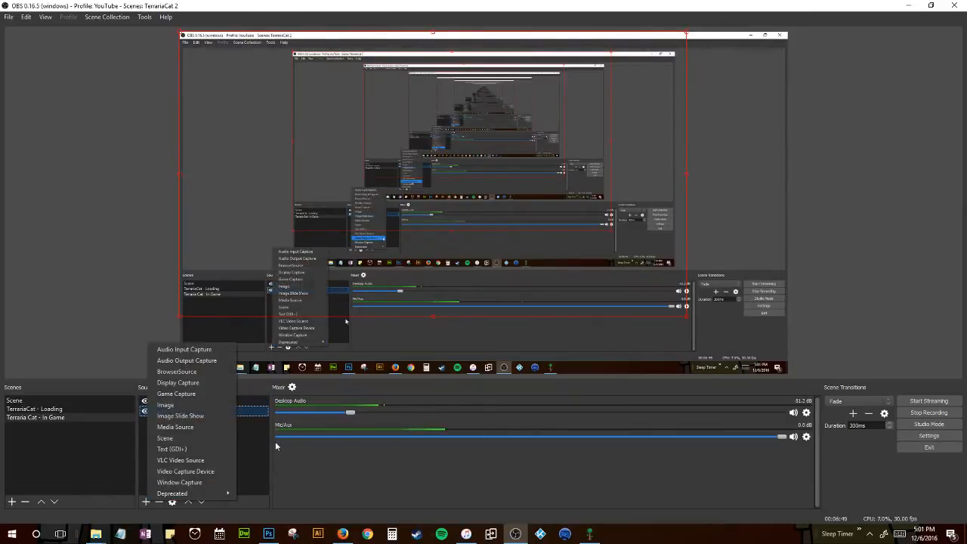
left_click(165, 405)
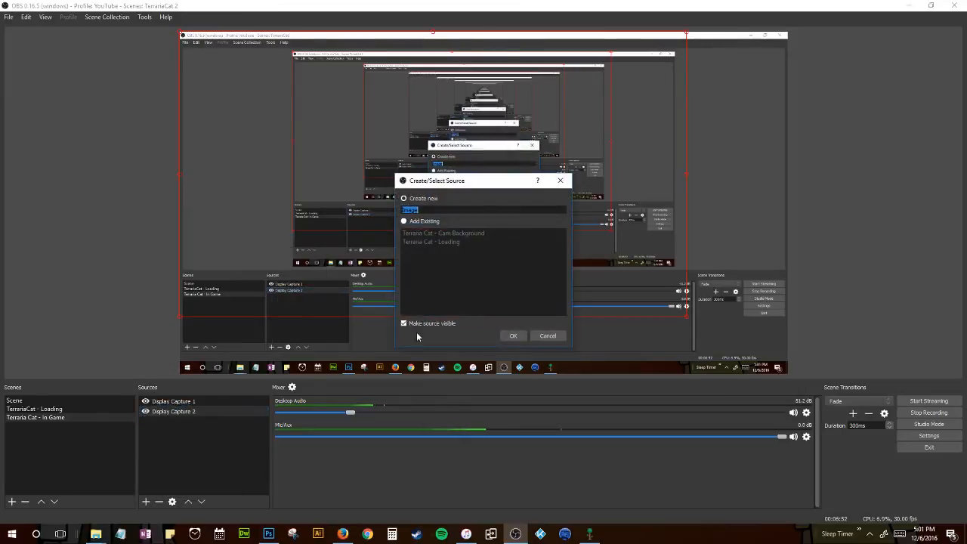
left_click(404, 221)
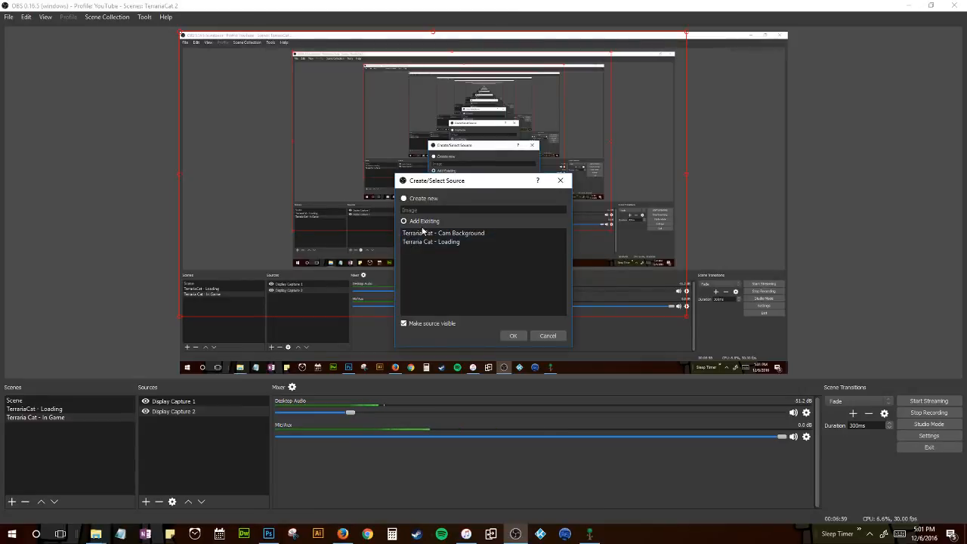
left_click(423, 232)
left_click(511, 333)
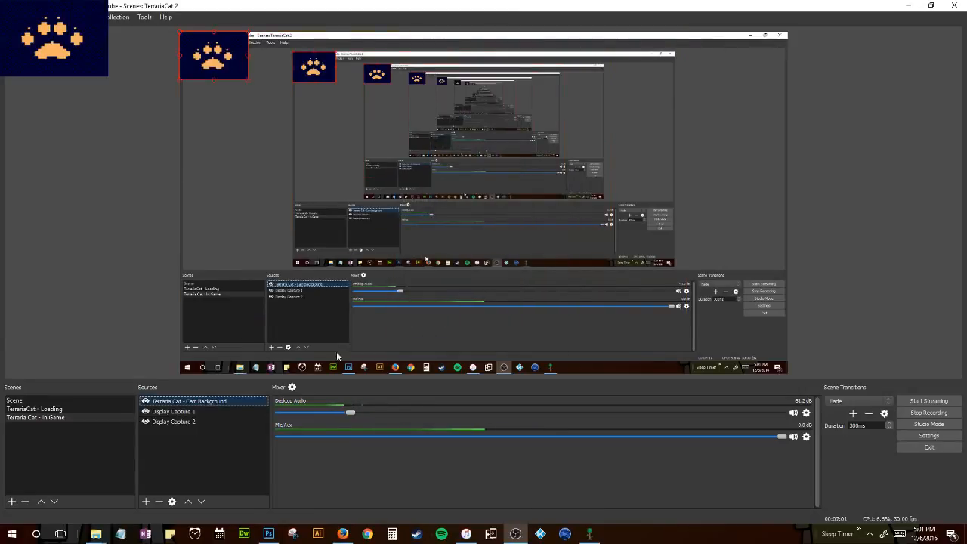
Add the existing Webcam video capture source to the In Game scene
left_click(146, 501)
left_click(169, 477)
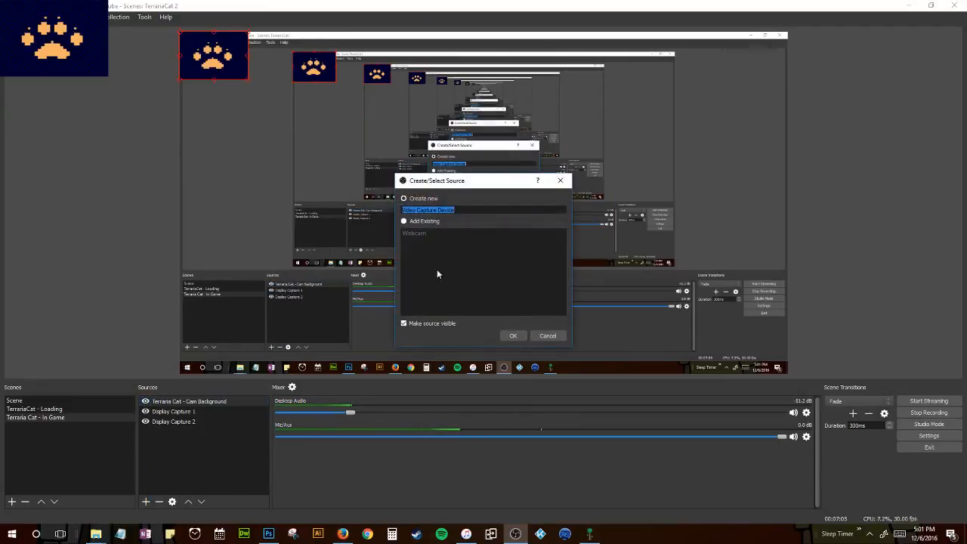
left_click(409, 233)
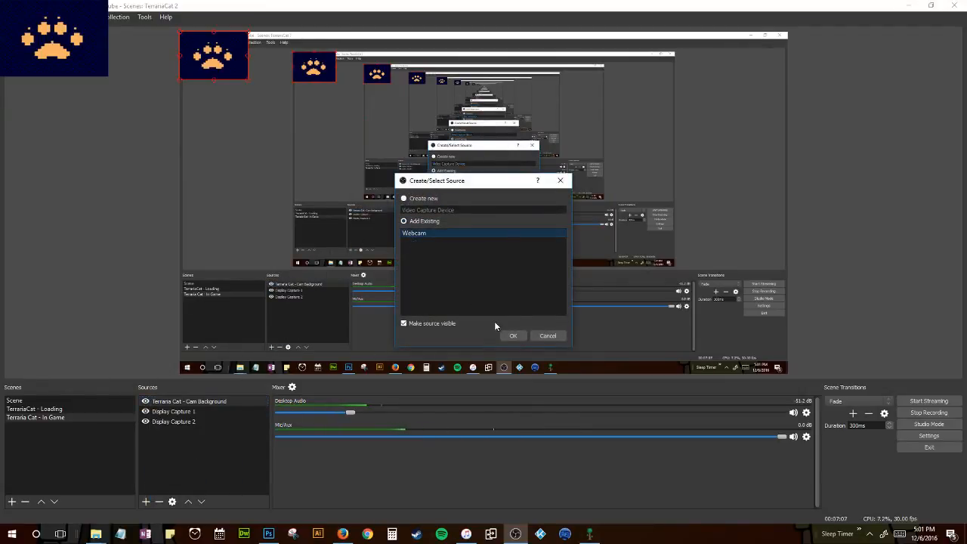
left_click(505, 338)
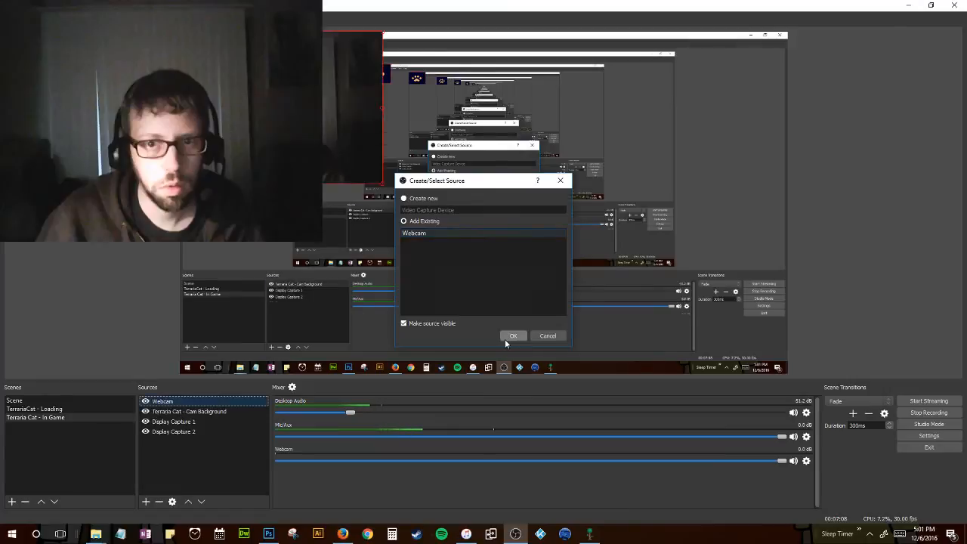
Try to add a new image source named Terraria Cat - In Game
left_click(145, 502)
left_click(173, 410)
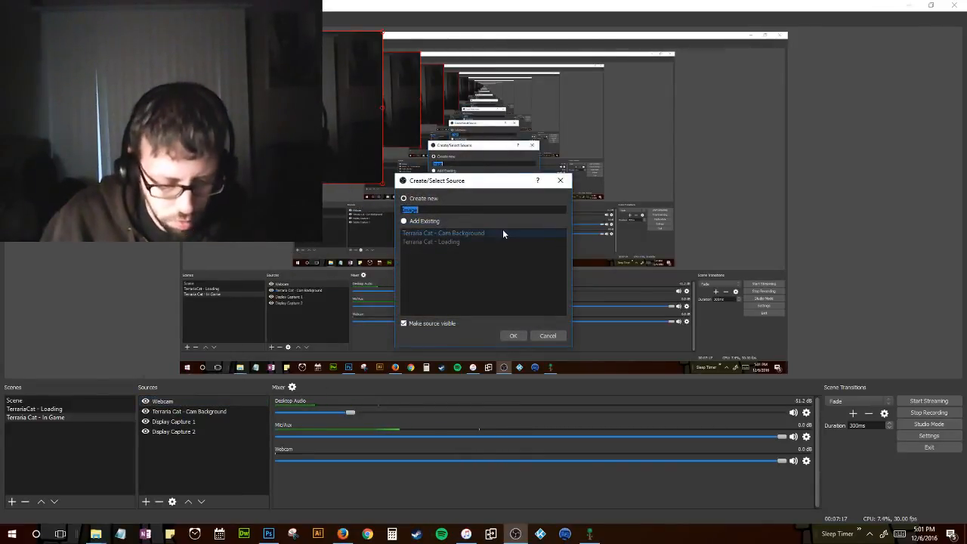
type("Terraria ")
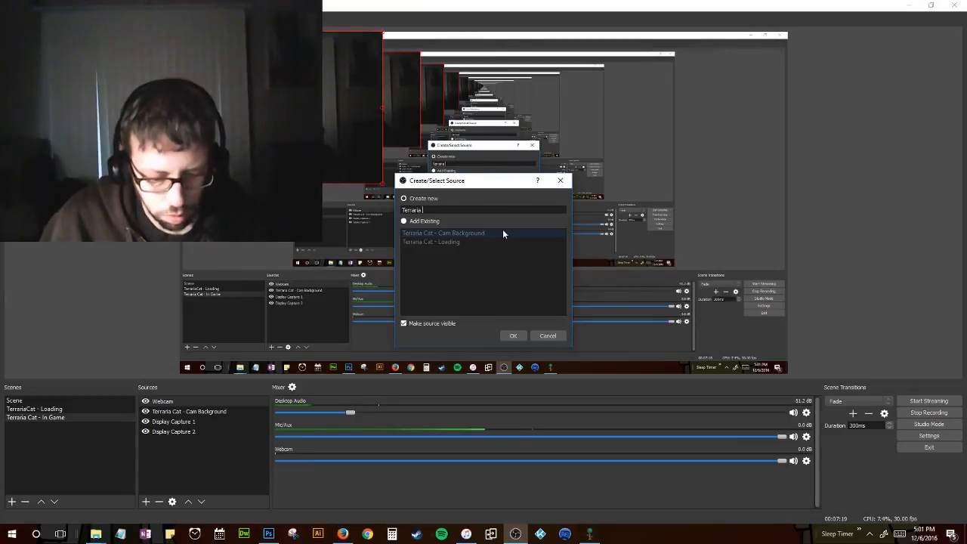
type("Cat - ")
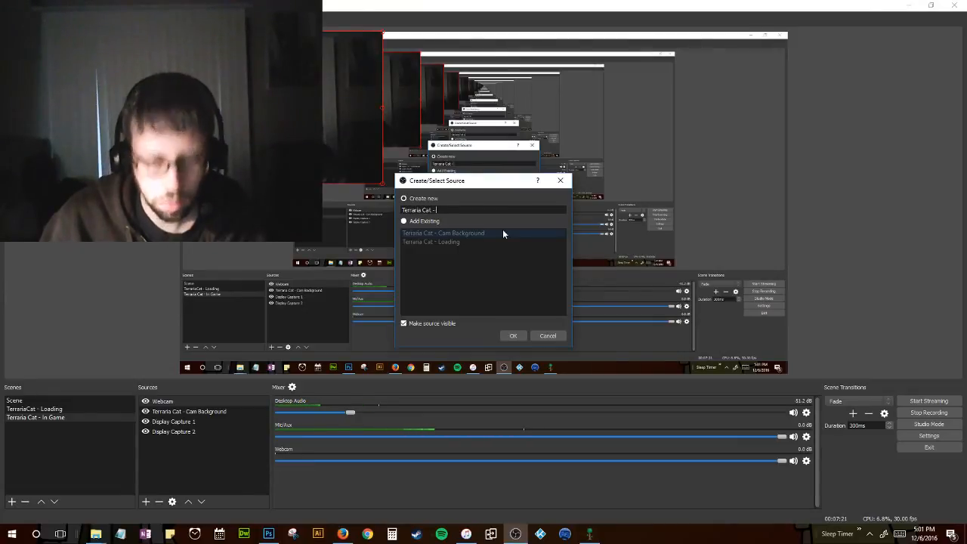
type("In")
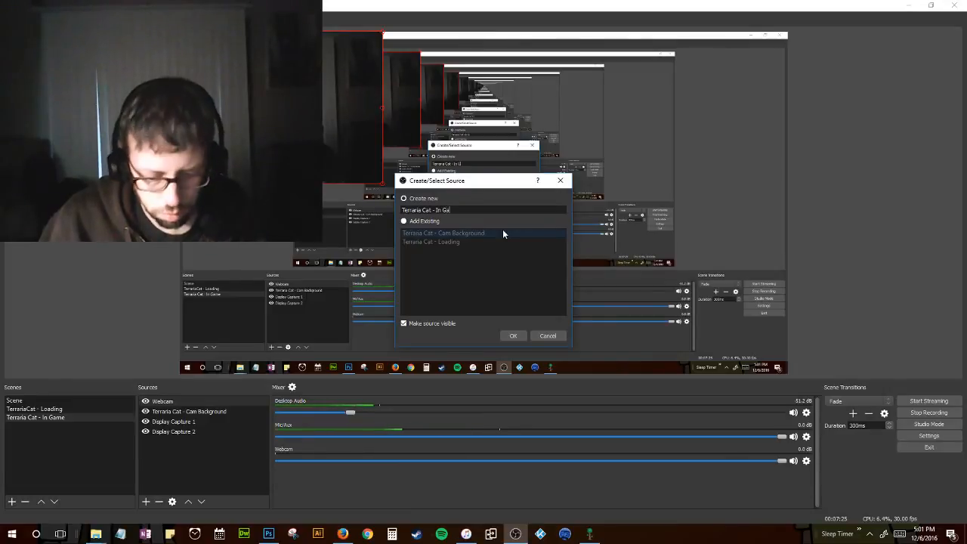
type(" Game")
key("Return")
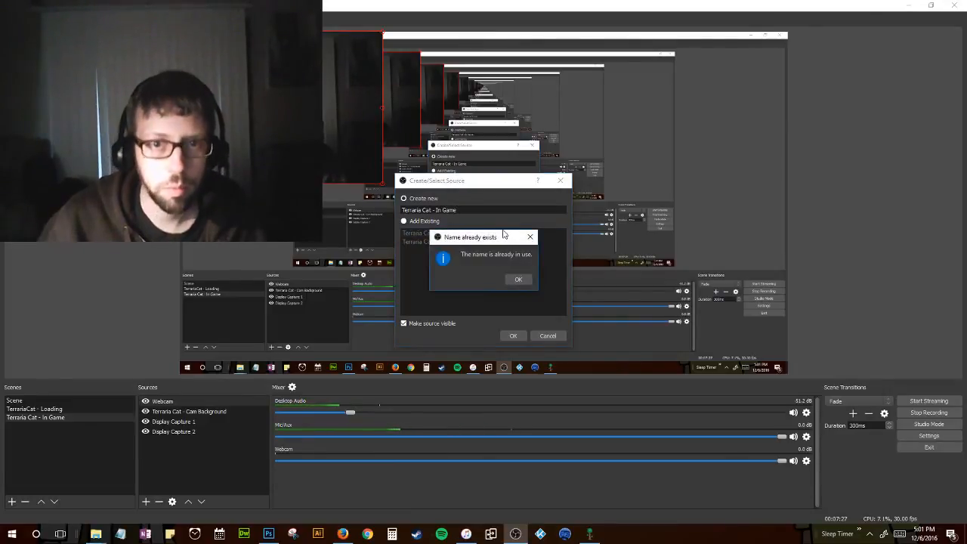
left_click(518, 279)
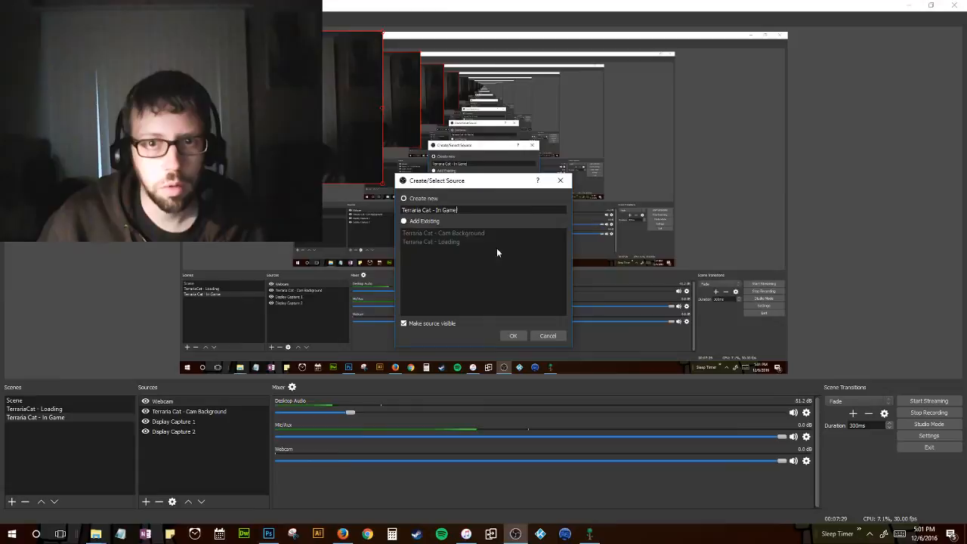
Change the new image source's name to Terraria Cat - InGame and create it
left_click(465, 209)
type("2")
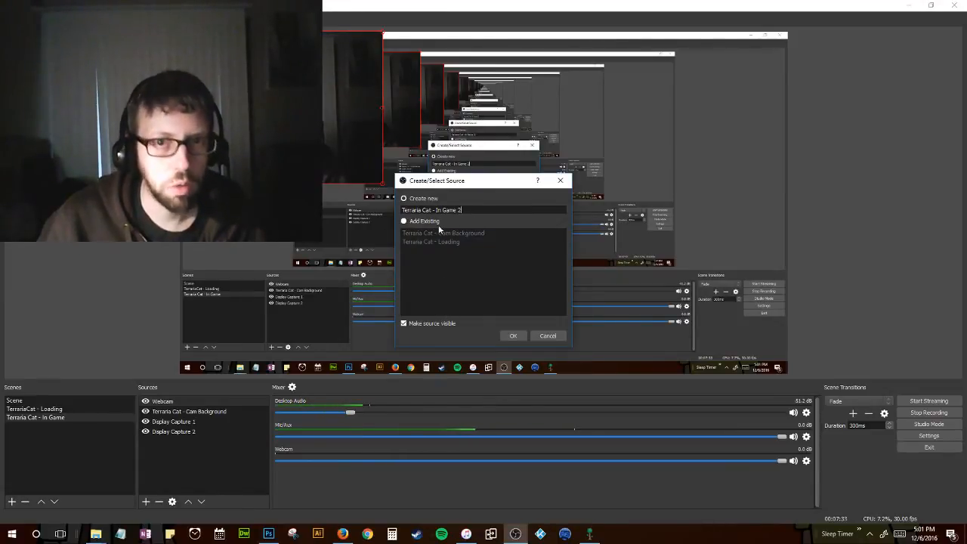
key("BackSpace")
key("BackSpace")
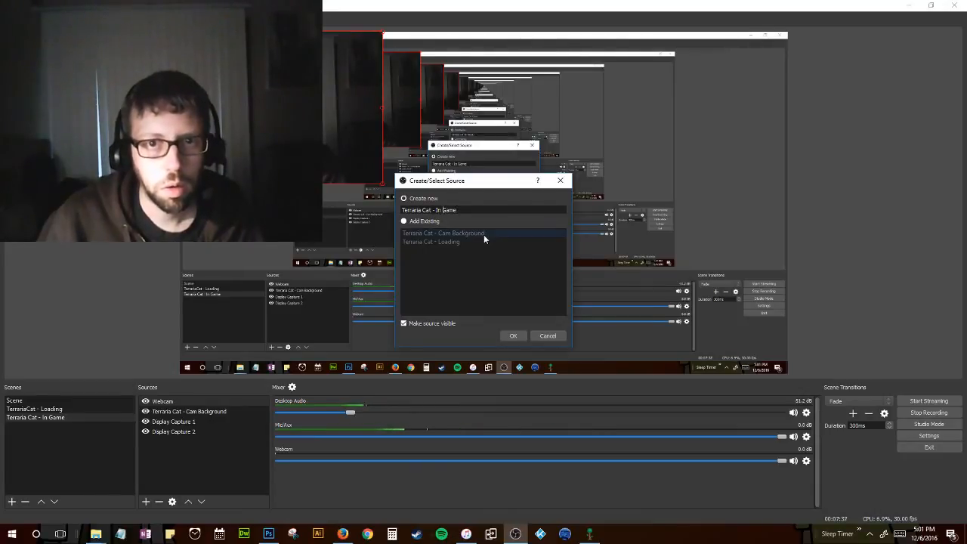
key("BackSpace")
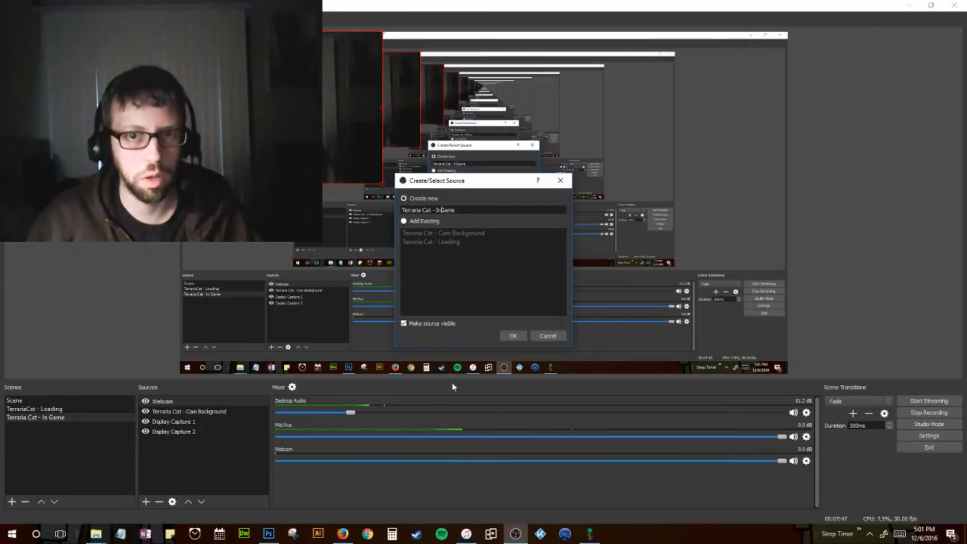
left_click(514, 336)
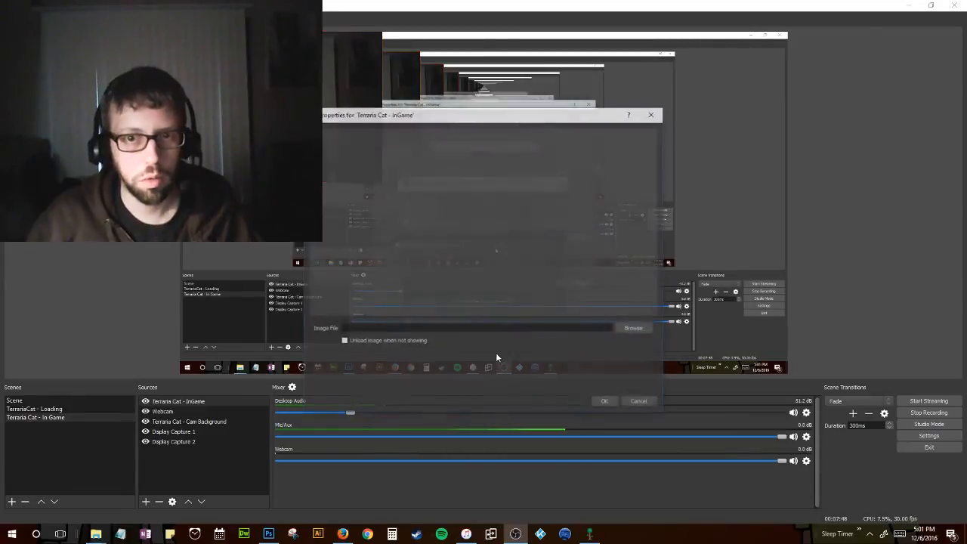
Load Terraria Cat - inGame.png from the Terraria folder as the new source's image and confirm its properties
left_click(633, 330)
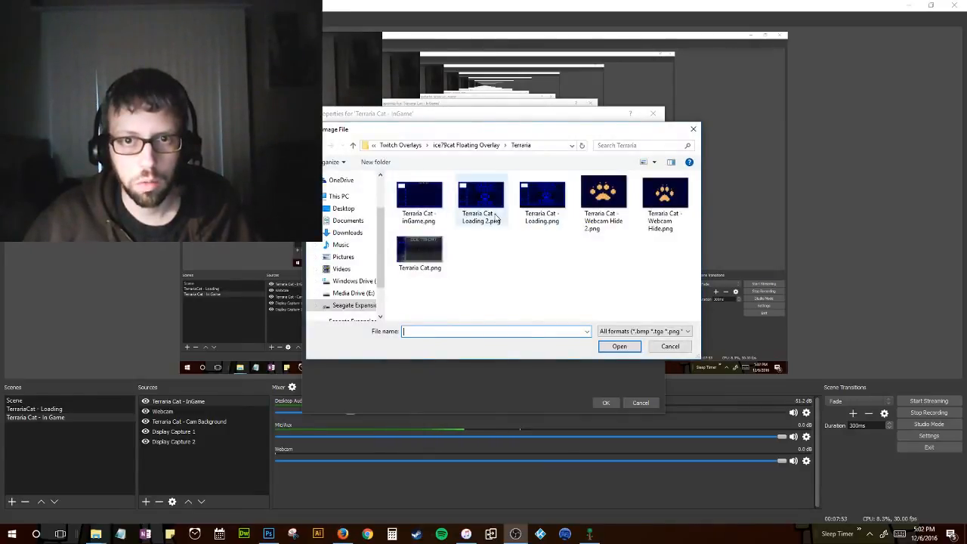
left_click(418, 219)
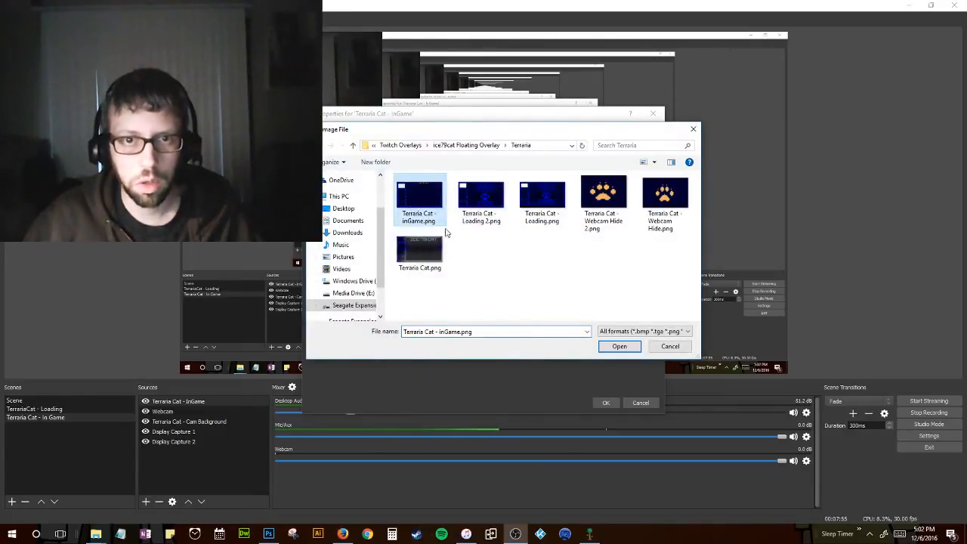
left_click(619, 347)
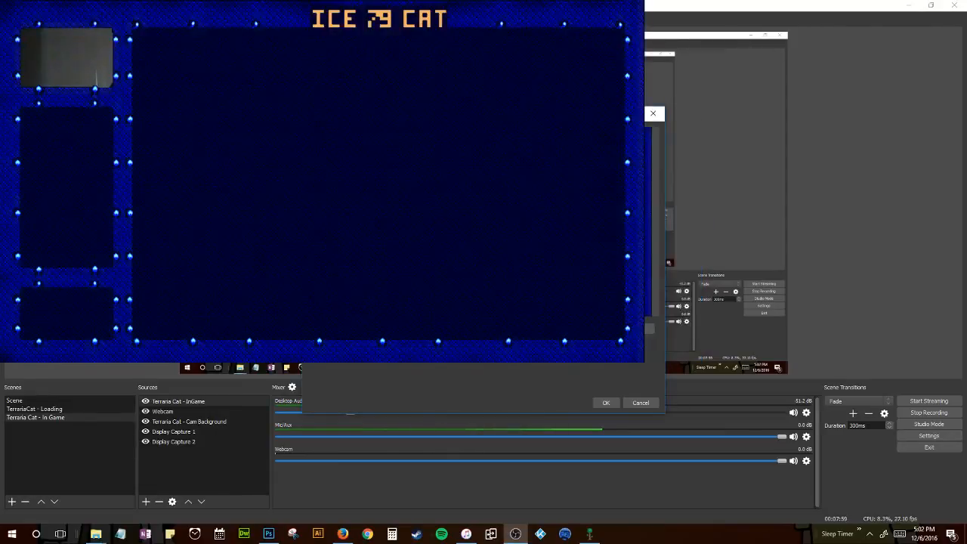
left_click(606, 402)
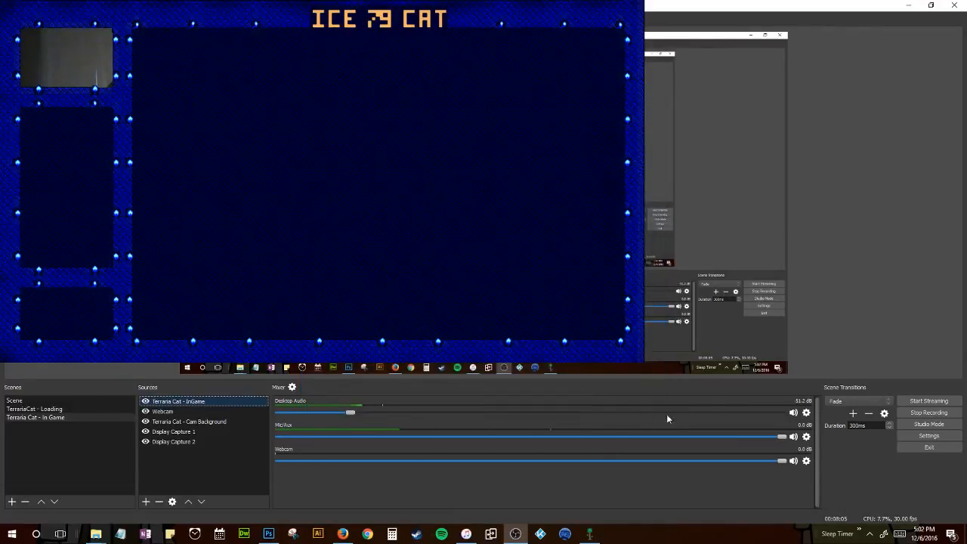
Rename the in-game scene to TerrariaCat - In Game, removing the space within TerrariaCat
right_click(40, 421)
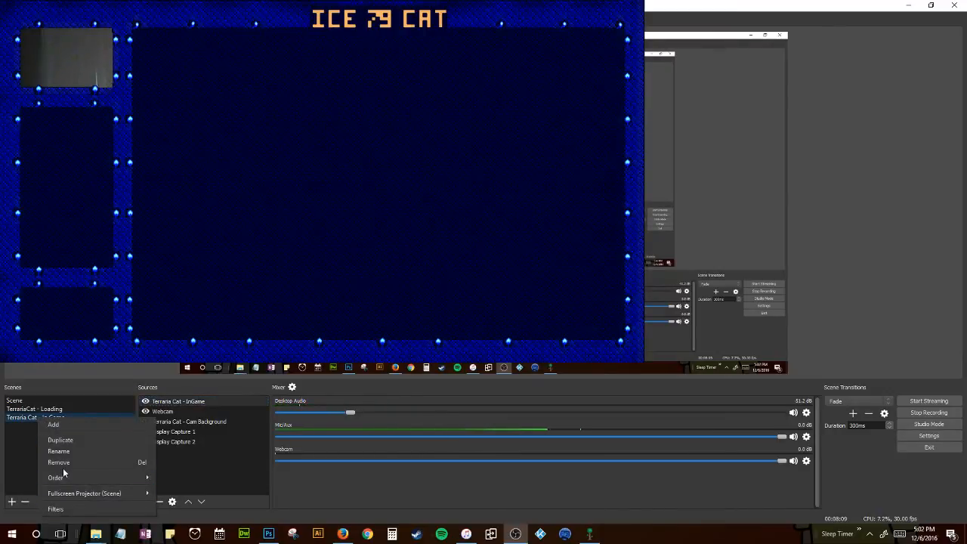
left_click(37, 426)
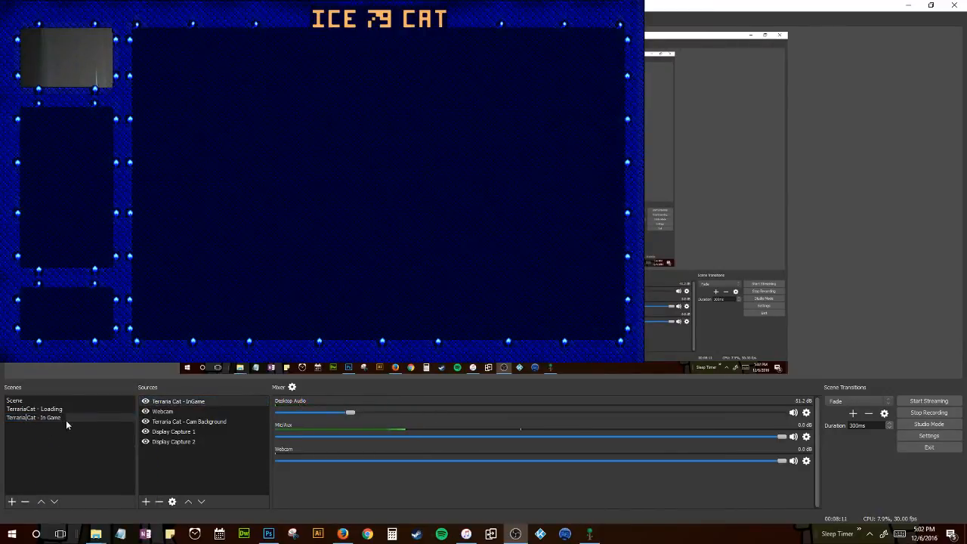
key("BackSpace")
left_click(179, 434)
Rename the Terraria Cat - InGame image source to Terraria Cat - In Game
left_click(174, 412)
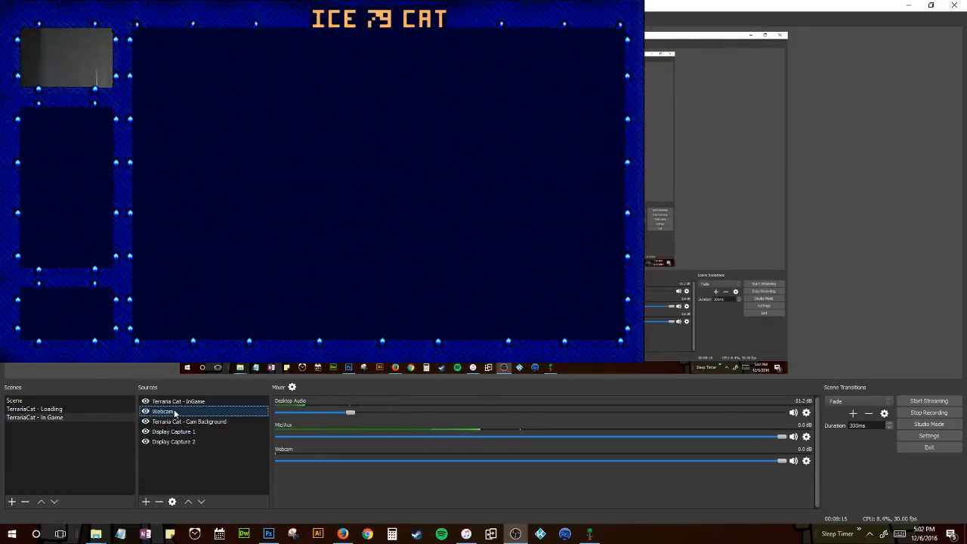
left_click(179, 402)
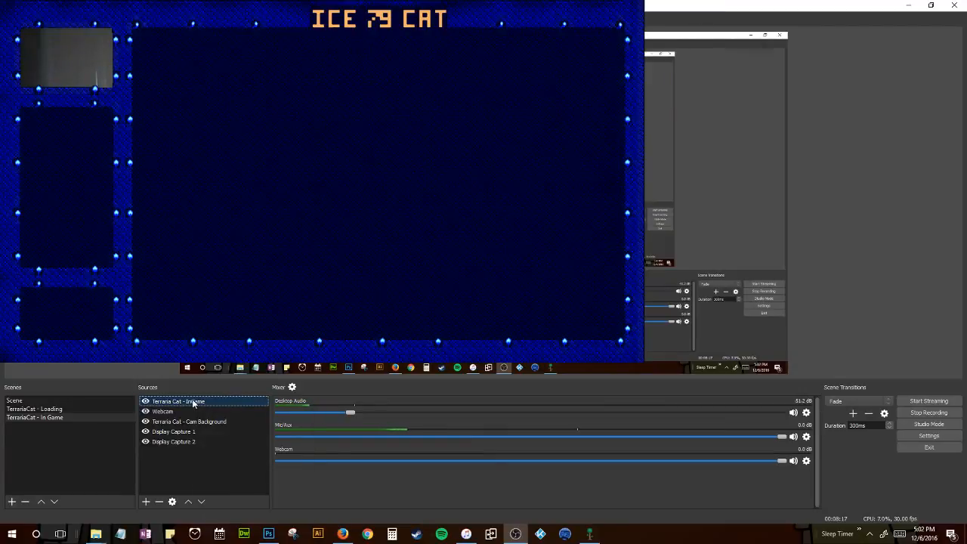
right_click(192, 404)
left_click(216, 421)
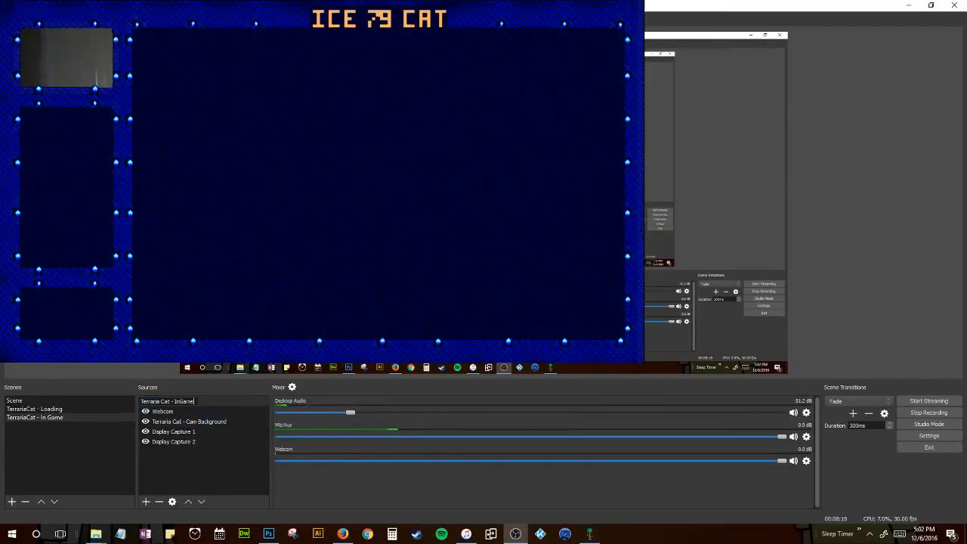
key("Left")
key("Left")
key("Left")
key("Left")
key("Return")
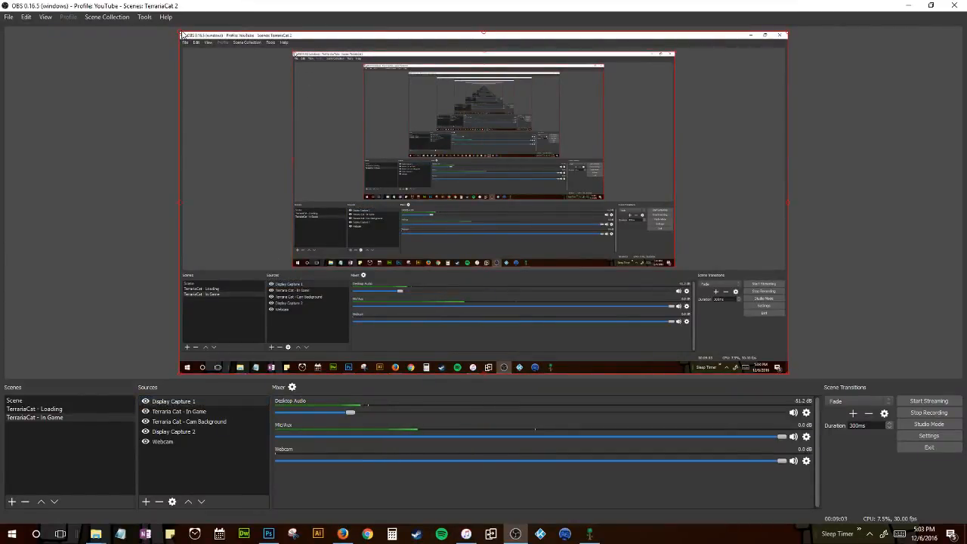
Scale and position Display Capture 1 so that it fills the large game frame of the In Game overlay
left_click_drag(181, 33, 329, 81)
left_click_drag(601, 271, 550, 224)
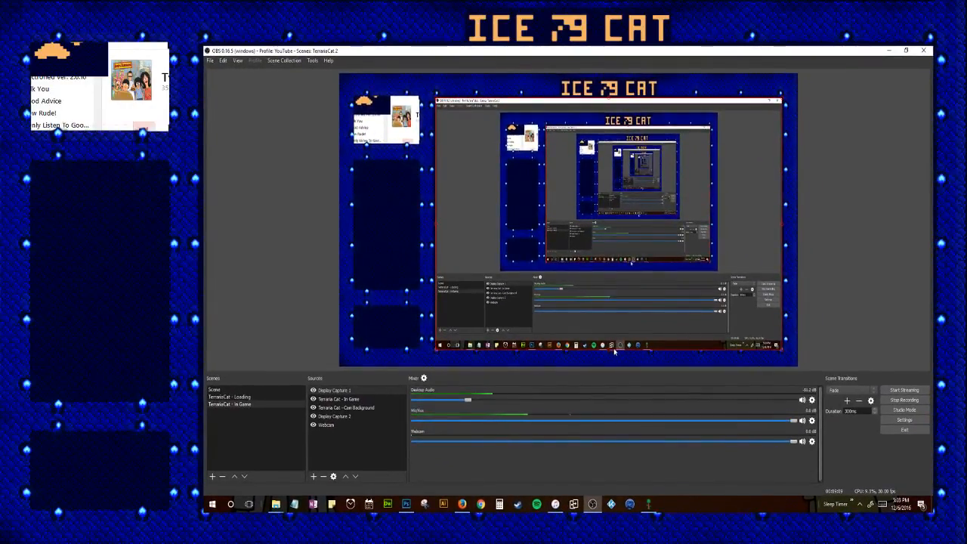
left_click_drag(612, 349, 609, 344)
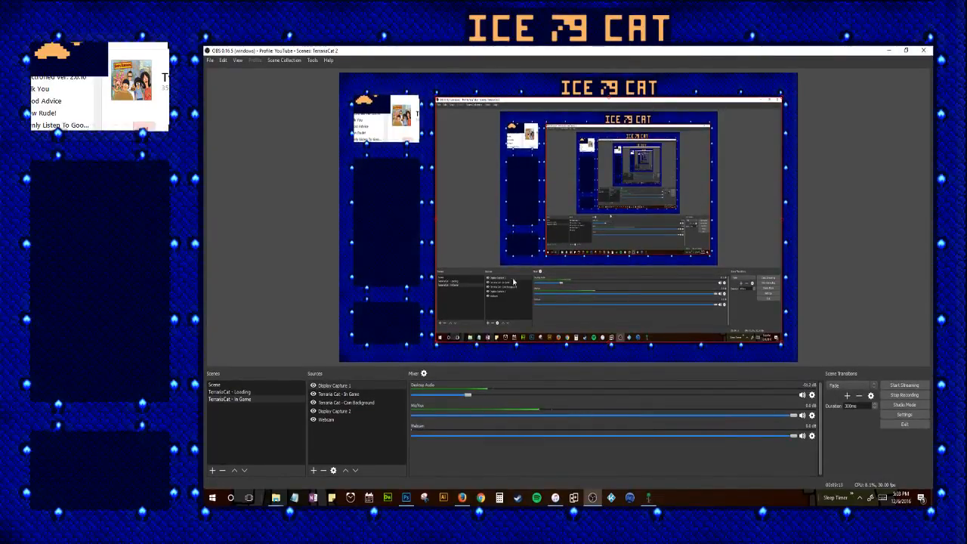
left_click(338, 393)
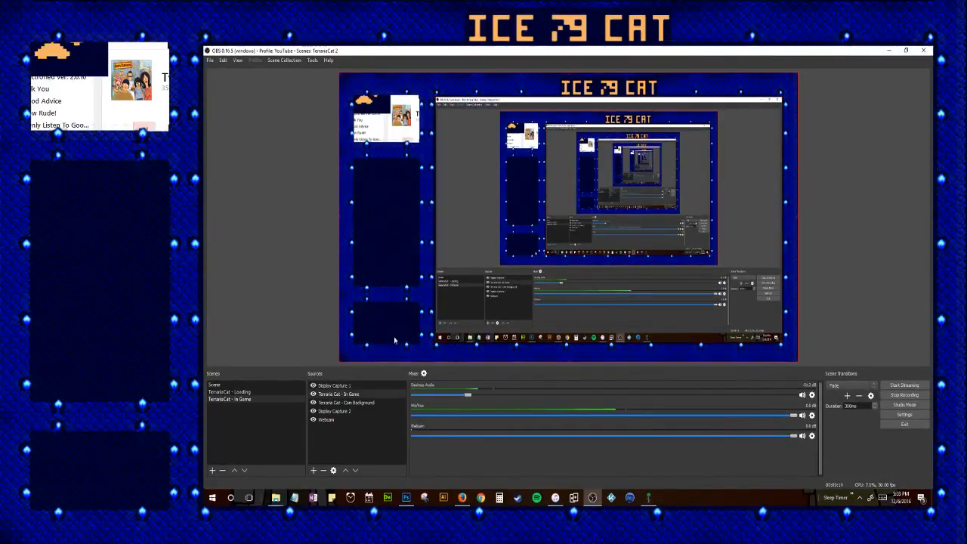
Hide the cam background, move Display Capture 2 above the In Game overlay, and fit it into the large game frame
left_click(316, 411)
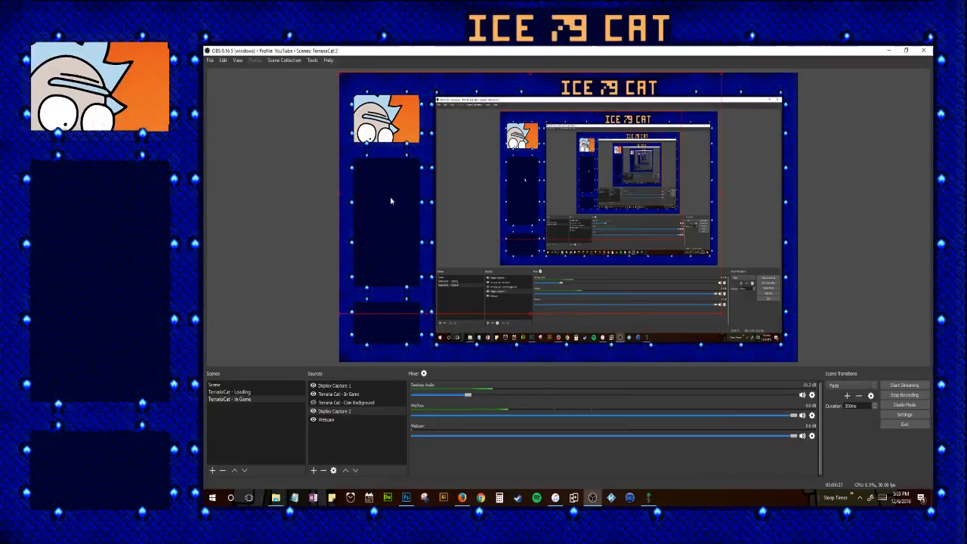
left_click(344, 403)
left_click_drag(344, 409, 366, 392)
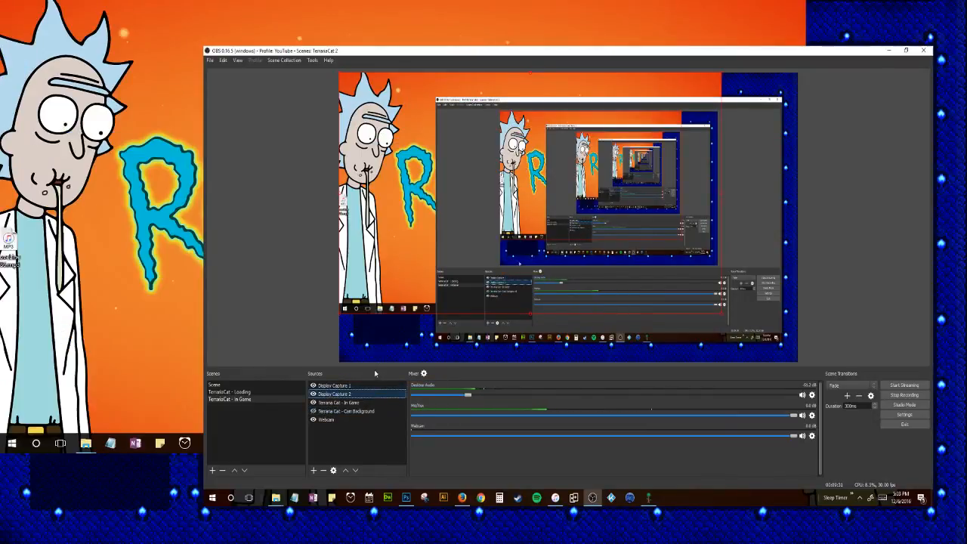
left_click_drag(376, 191, 472, 220)
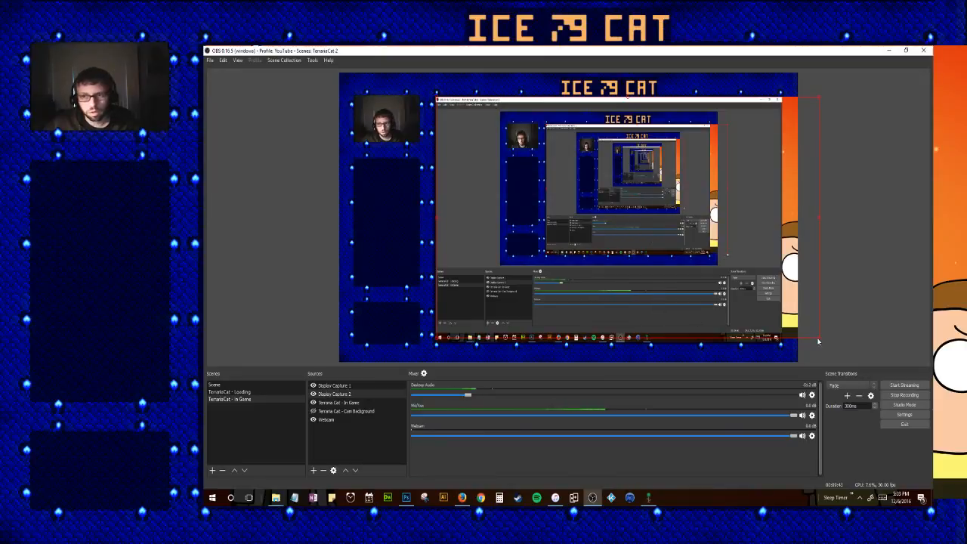
left_click_drag(818, 342, 782, 346)
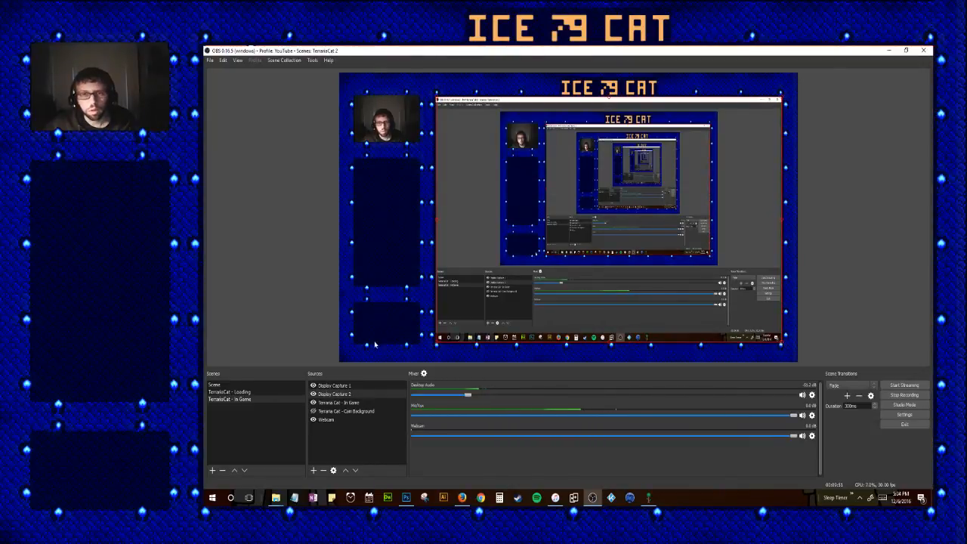
Move the Terraria Cat - Cam Background source below Webcam in the source order
left_click(324, 412)
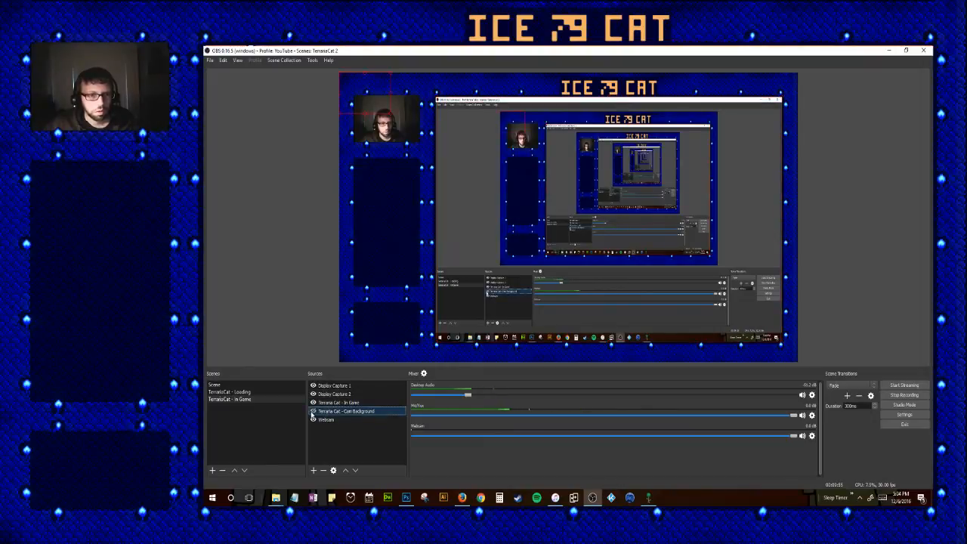
left_click_drag(321, 412, 331, 427)
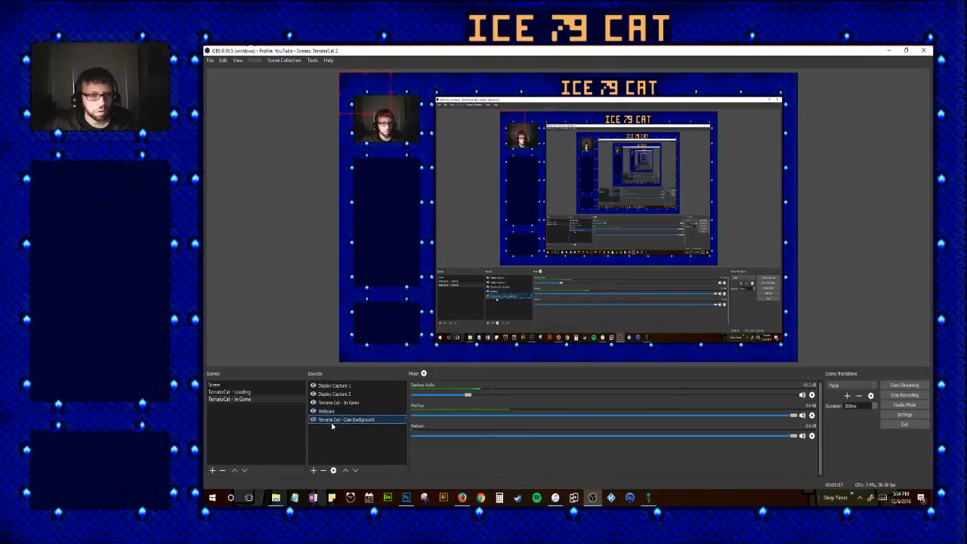
left_click(314, 421)
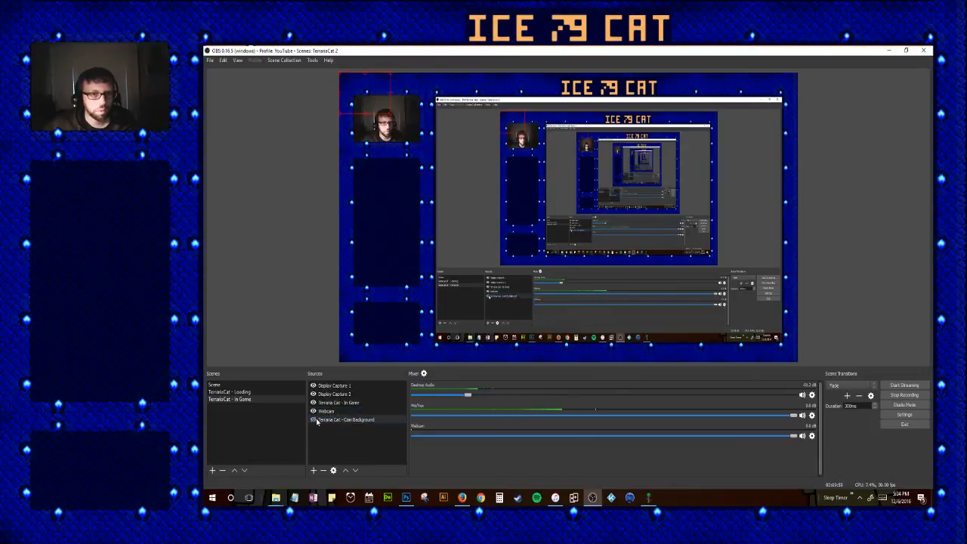
Hide the Webcam source and fit the visible paw cam background into the overlay's small webcam frame
left_click_drag(368, 106, 373, 120)
left_click(314, 411)
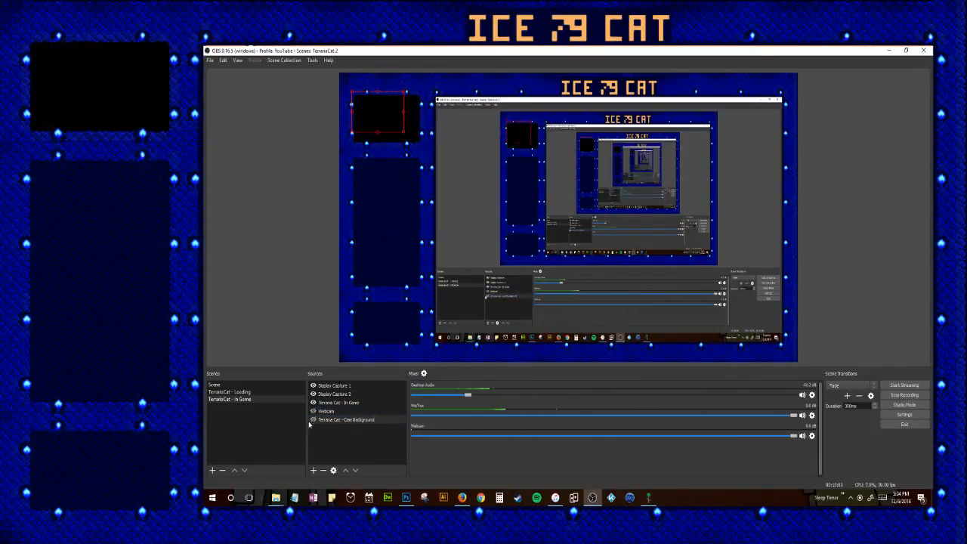
left_click_drag(369, 125, 350, 151)
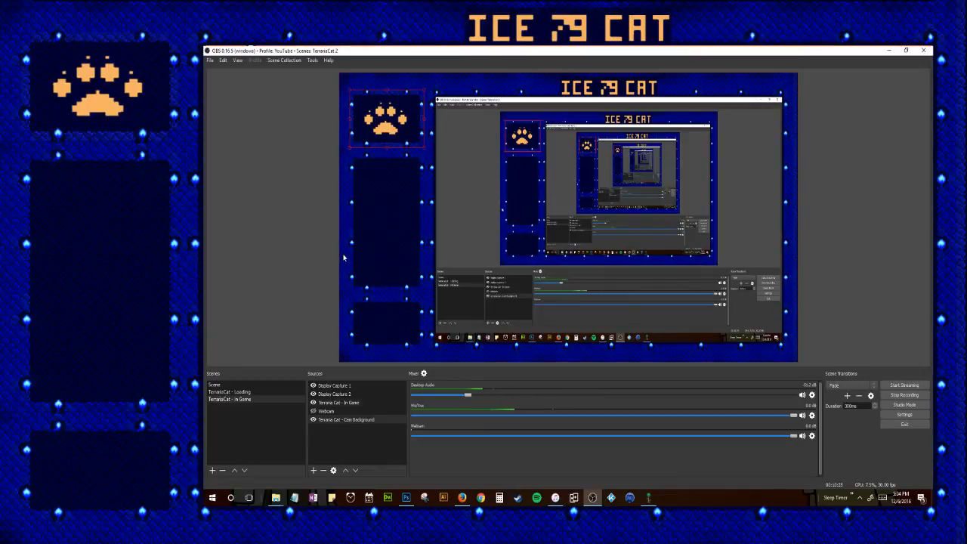
left_click(365, 347)
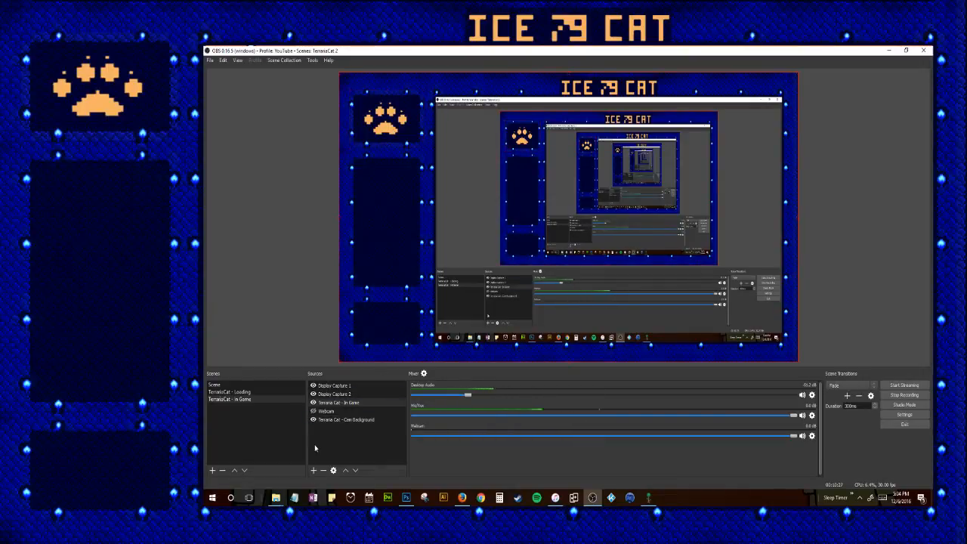
Toggle the Webcam source's visibility to check the swap between the camera picture and the paw background
left_click(314, 411)
left_click(313, 411)
left_click(313, 411)
left_click(314, 411)
Switch to the TerrariaCat - Loading scene and hide Display Capture 1 and Display Capture 2
left_click(231, 391)
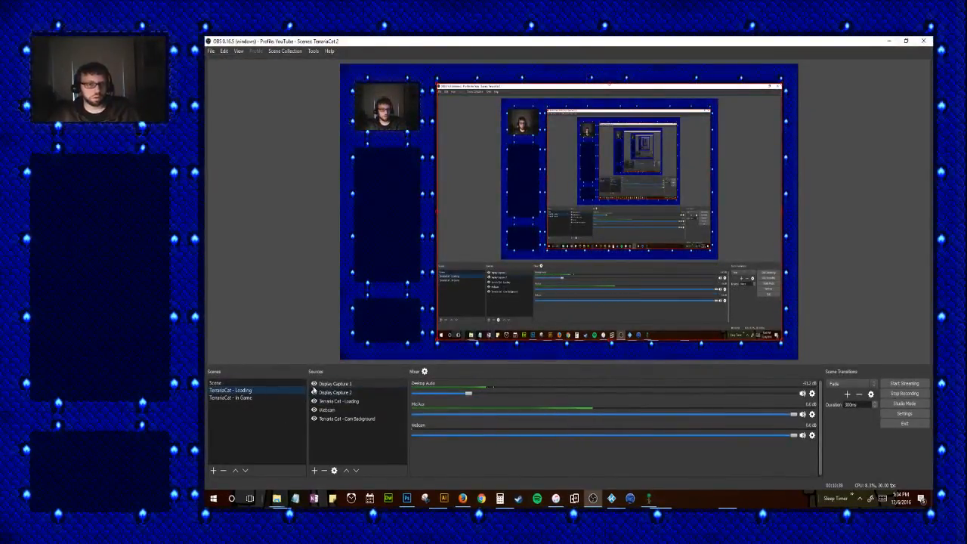
left_click(314, 384)
left_click(315, 393)
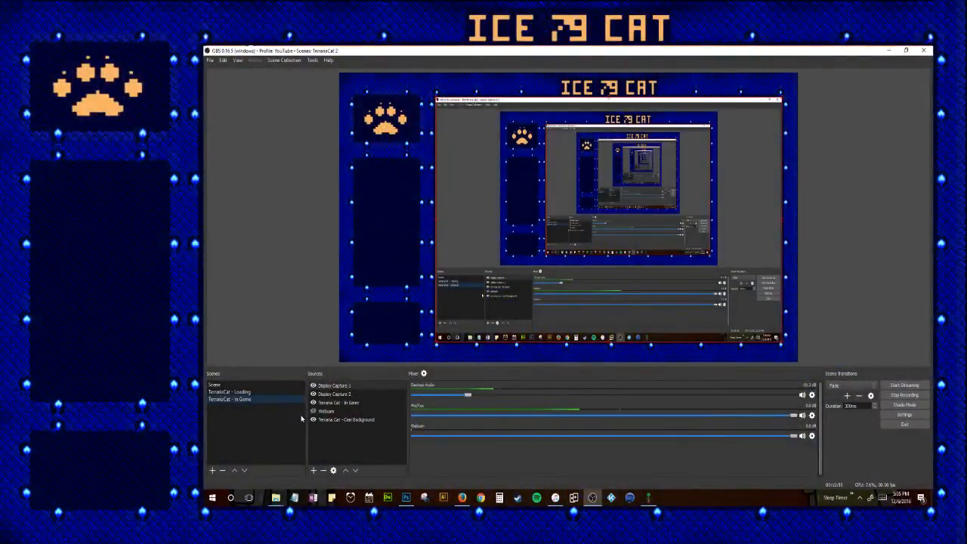
Show the Webcam source in the In Game scene and switch to the TerrariaCat - Loading scene
left_click(313, 410)
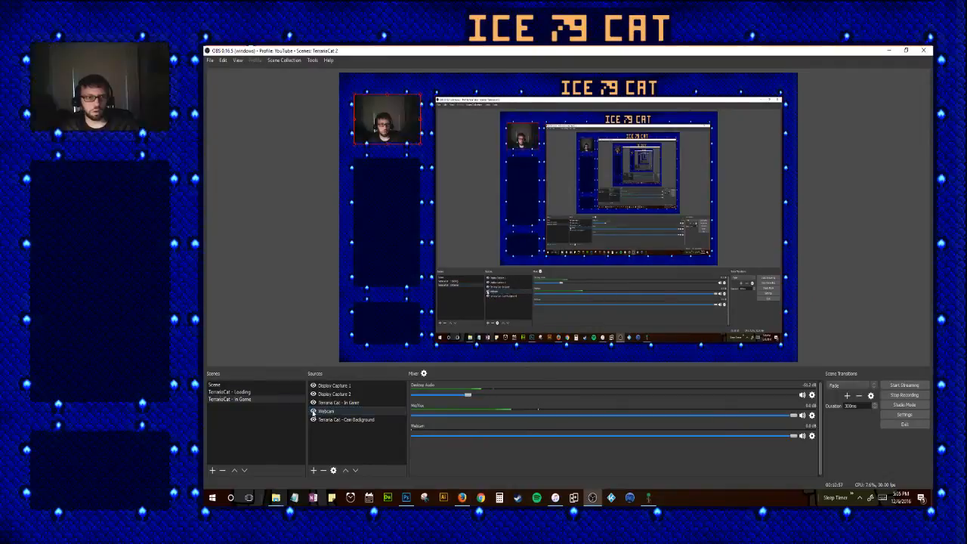
left_click(229, 391)
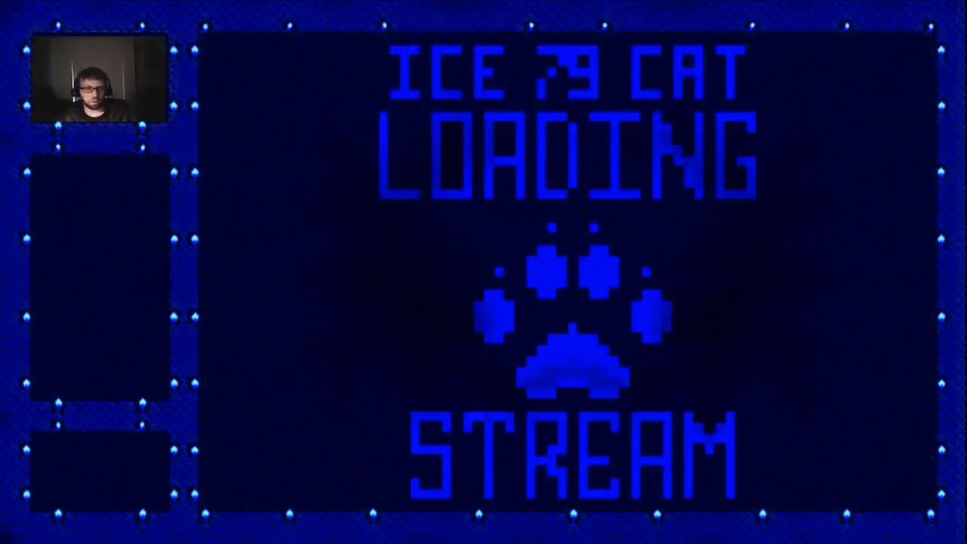